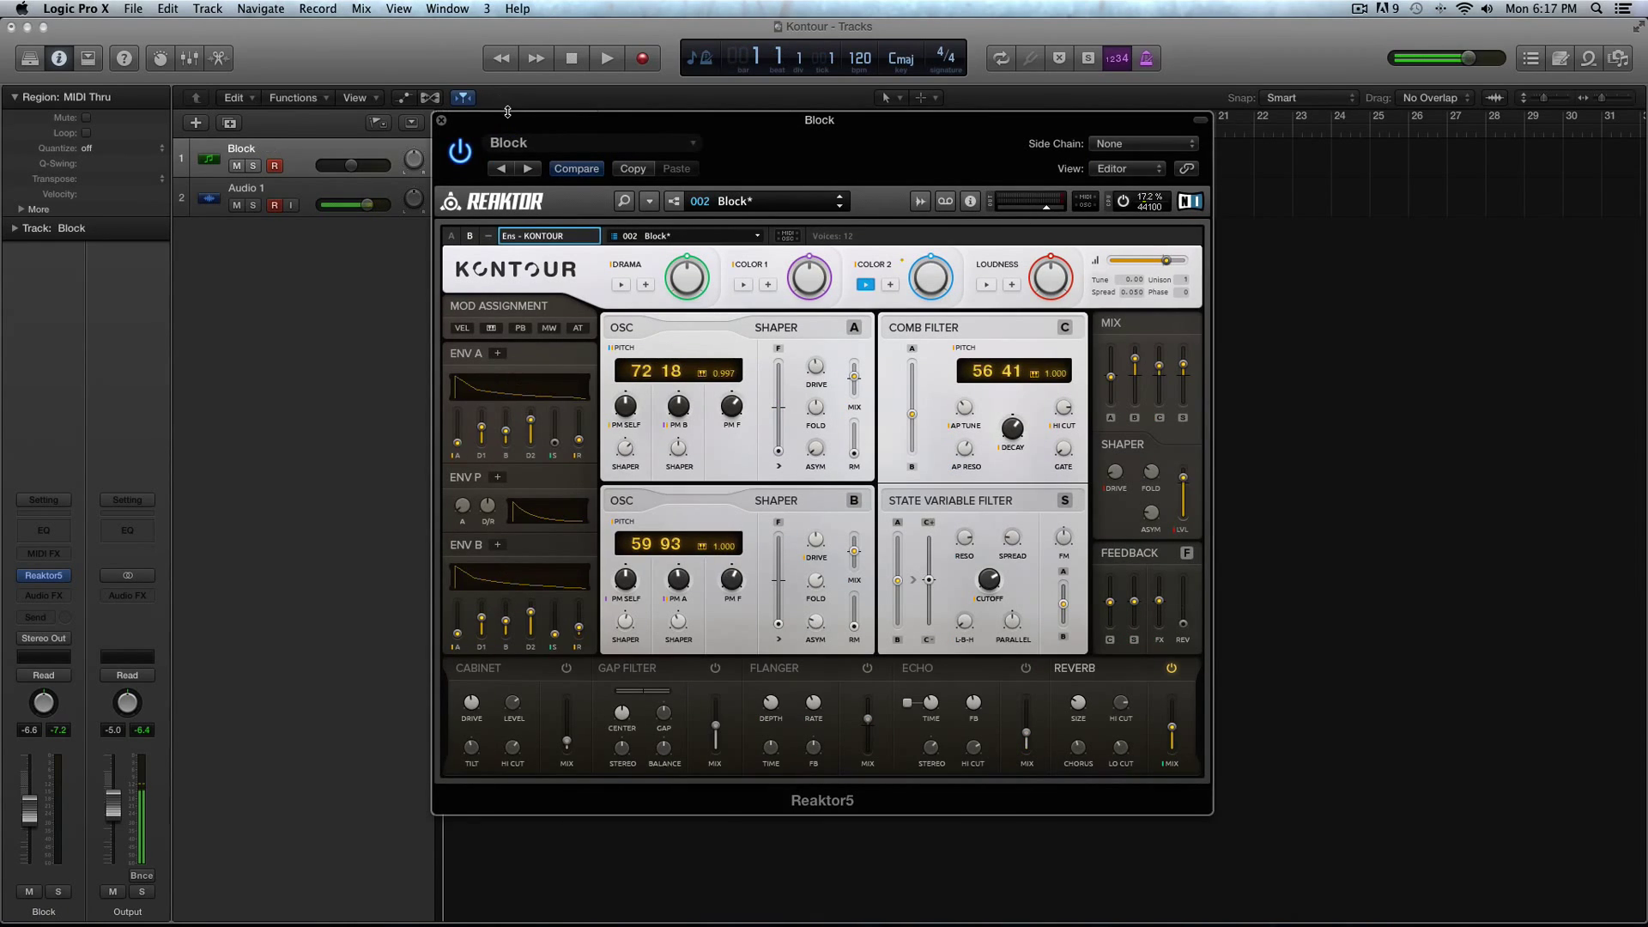
Reposition the Kontour window and toggle from the A scope view back to the B synth panel
mouse_move(505, 120)
left_mouse_down()
mouse_move(553, 122)
mouse_move(525, 126)
left_mouse_up()
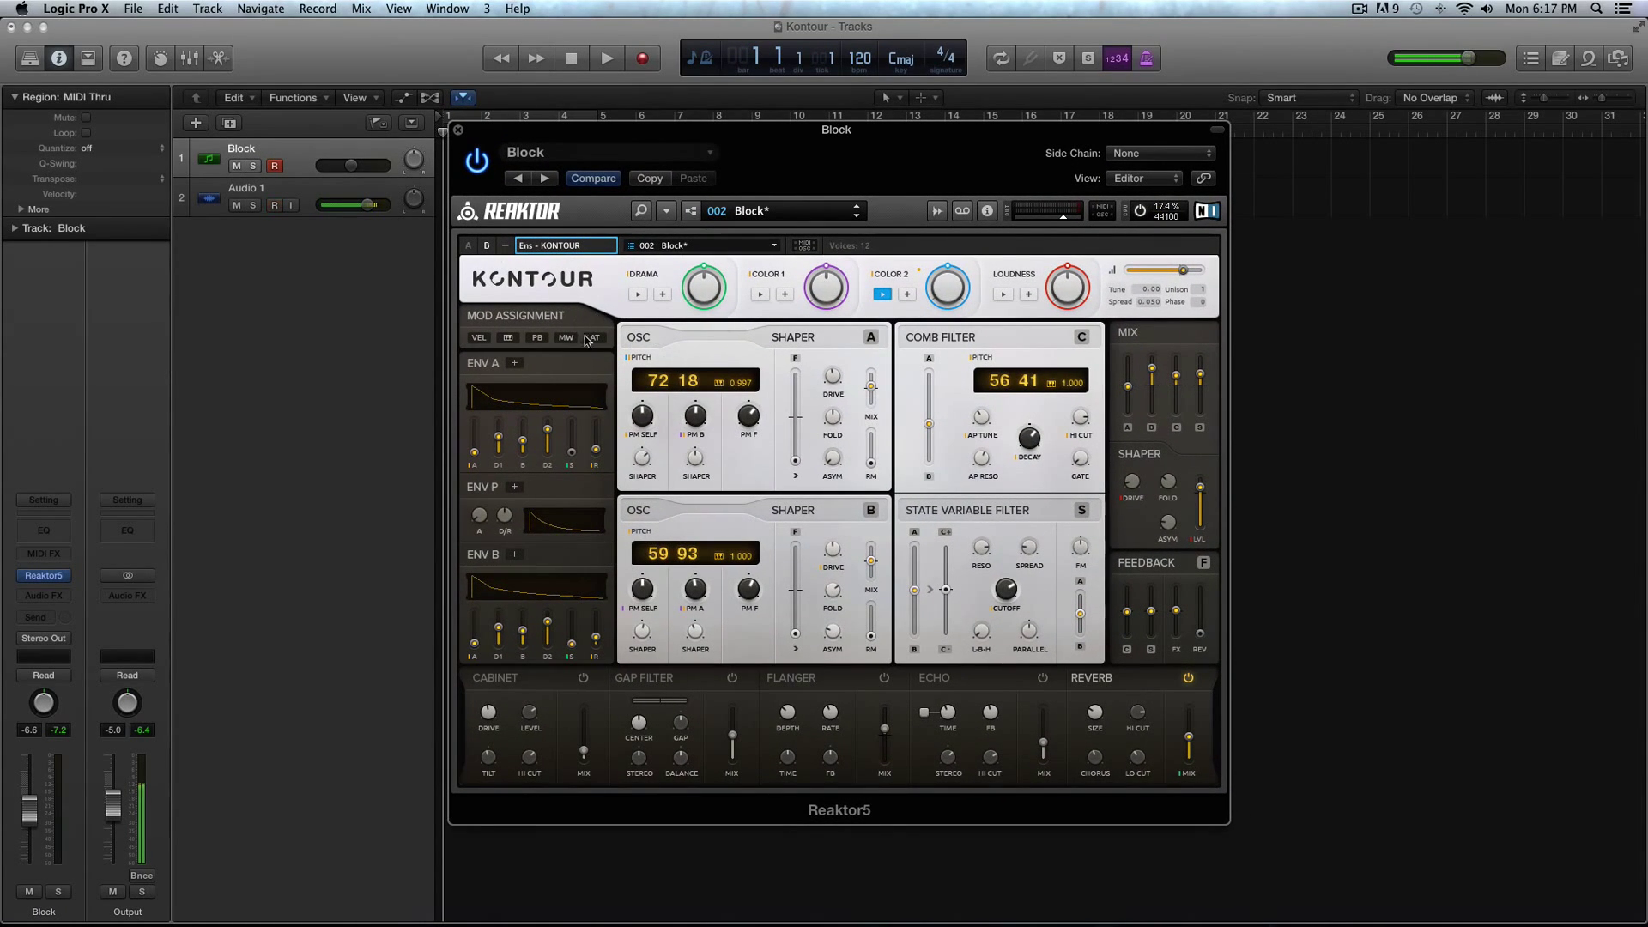
left_click(472, 247)
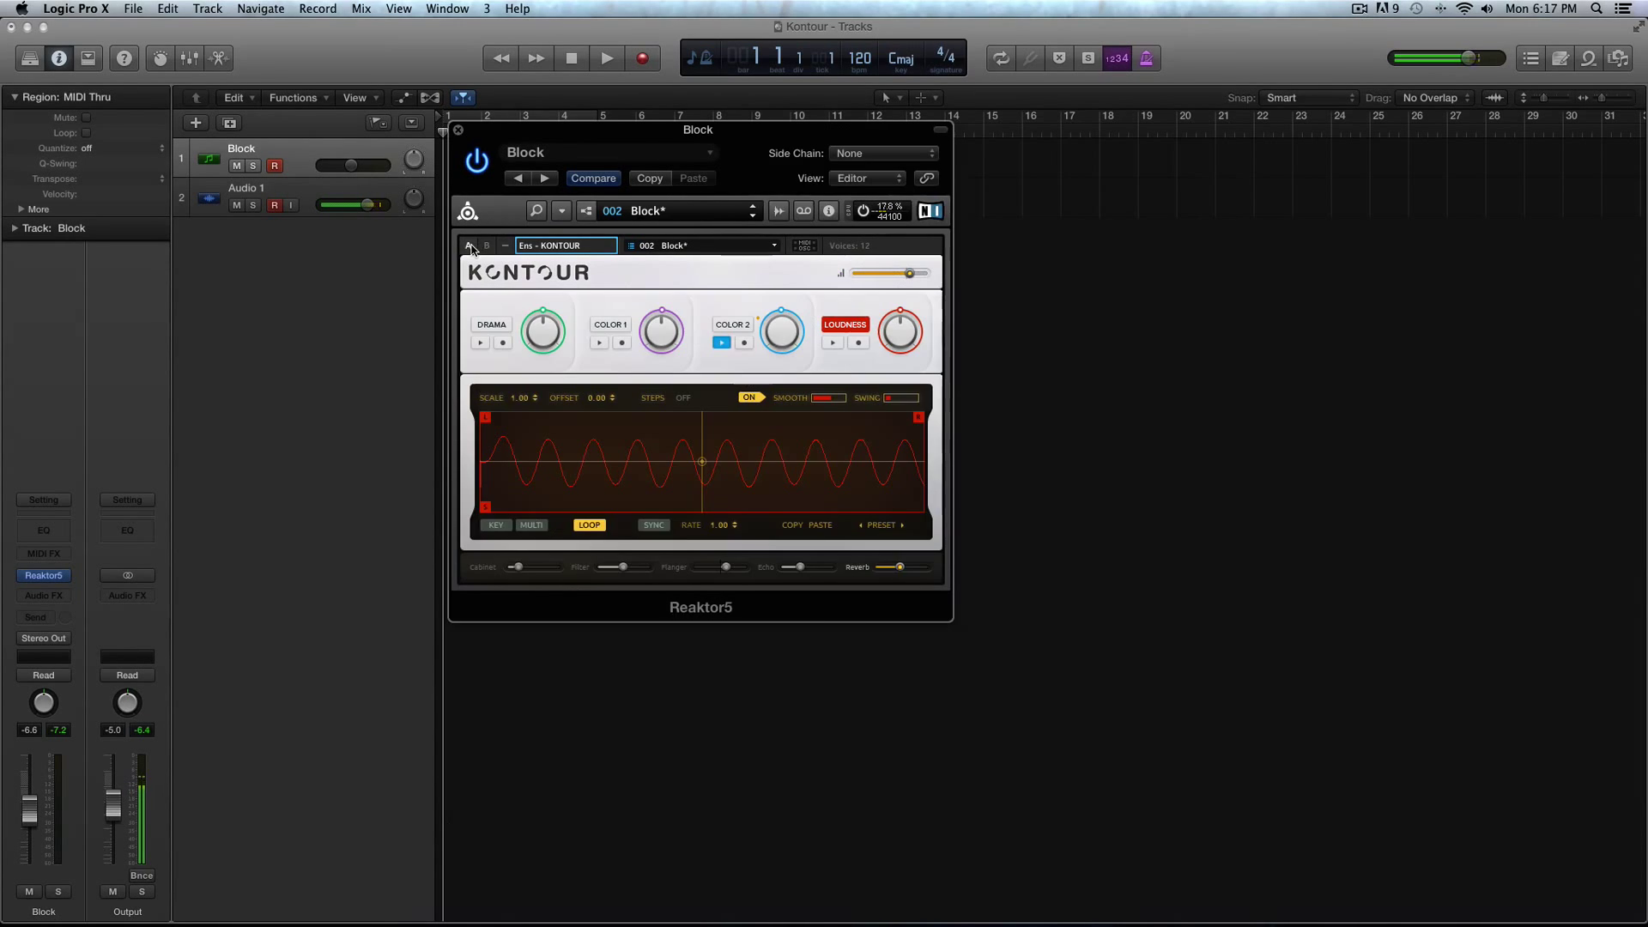
left_click(485, 247)
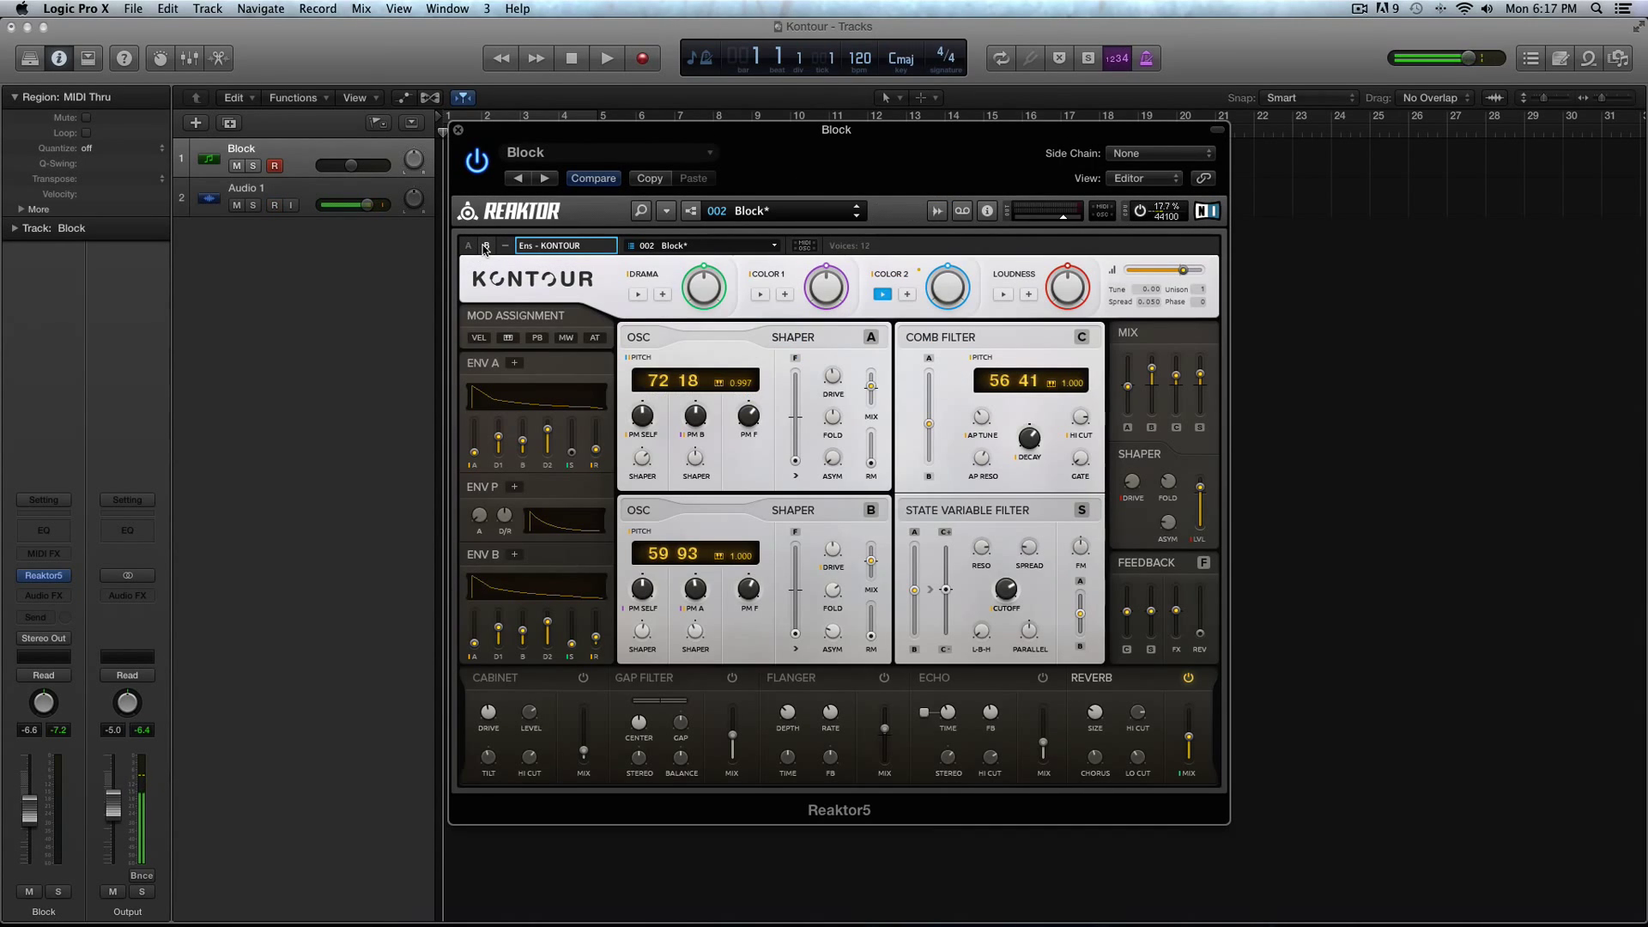
Open and dismiss the preset list, then reopen it showing the Keys presets
left_click(708, 246)
left_click(998, 267)
left_click(678, 245)
mouse_move(687, 236)
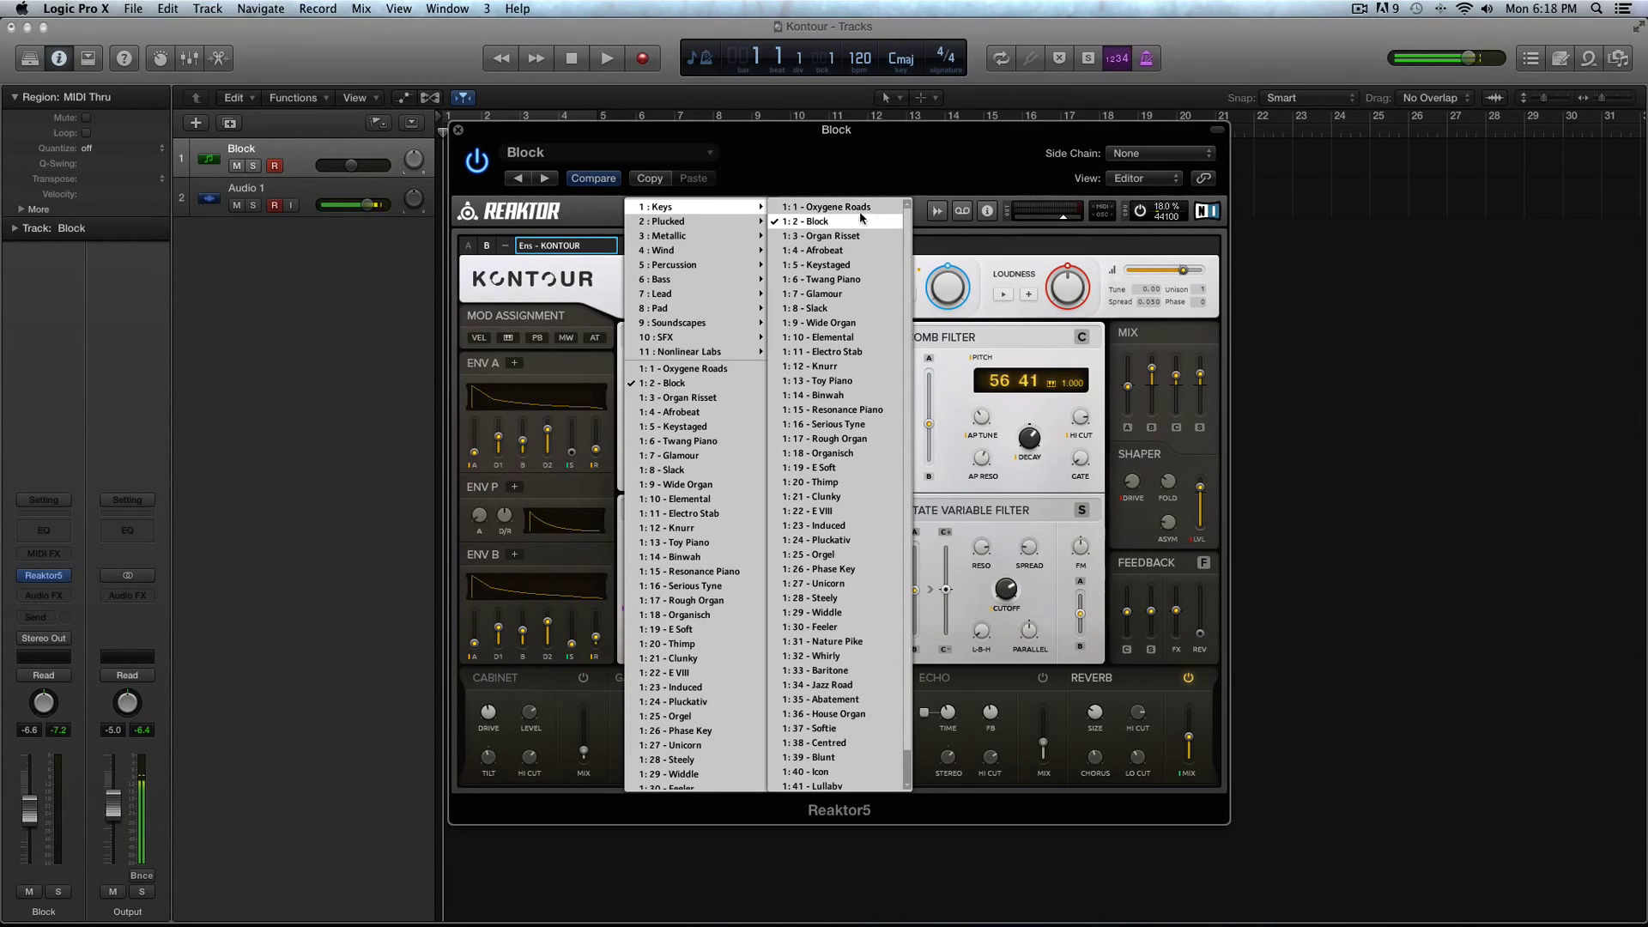
Load Oxygene Roads, then step through Block, Organ Risset, Afrobeat, Keystaged, Twang Piano, Glamour and Slack
left_click(811, 208)
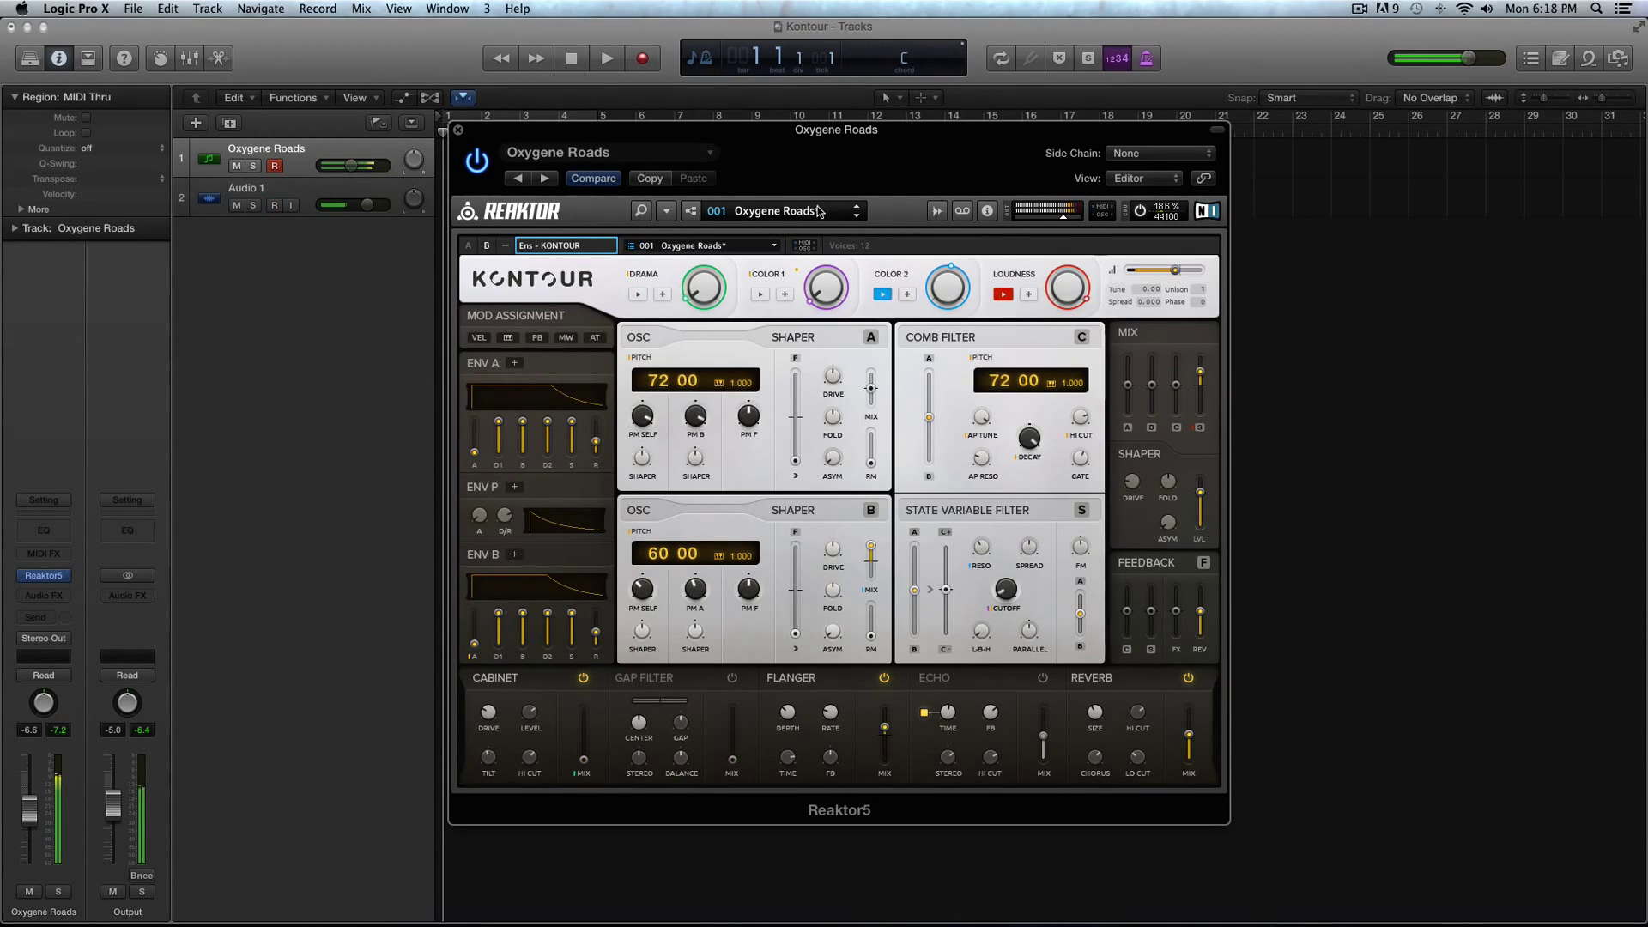
left_click(856, 217)
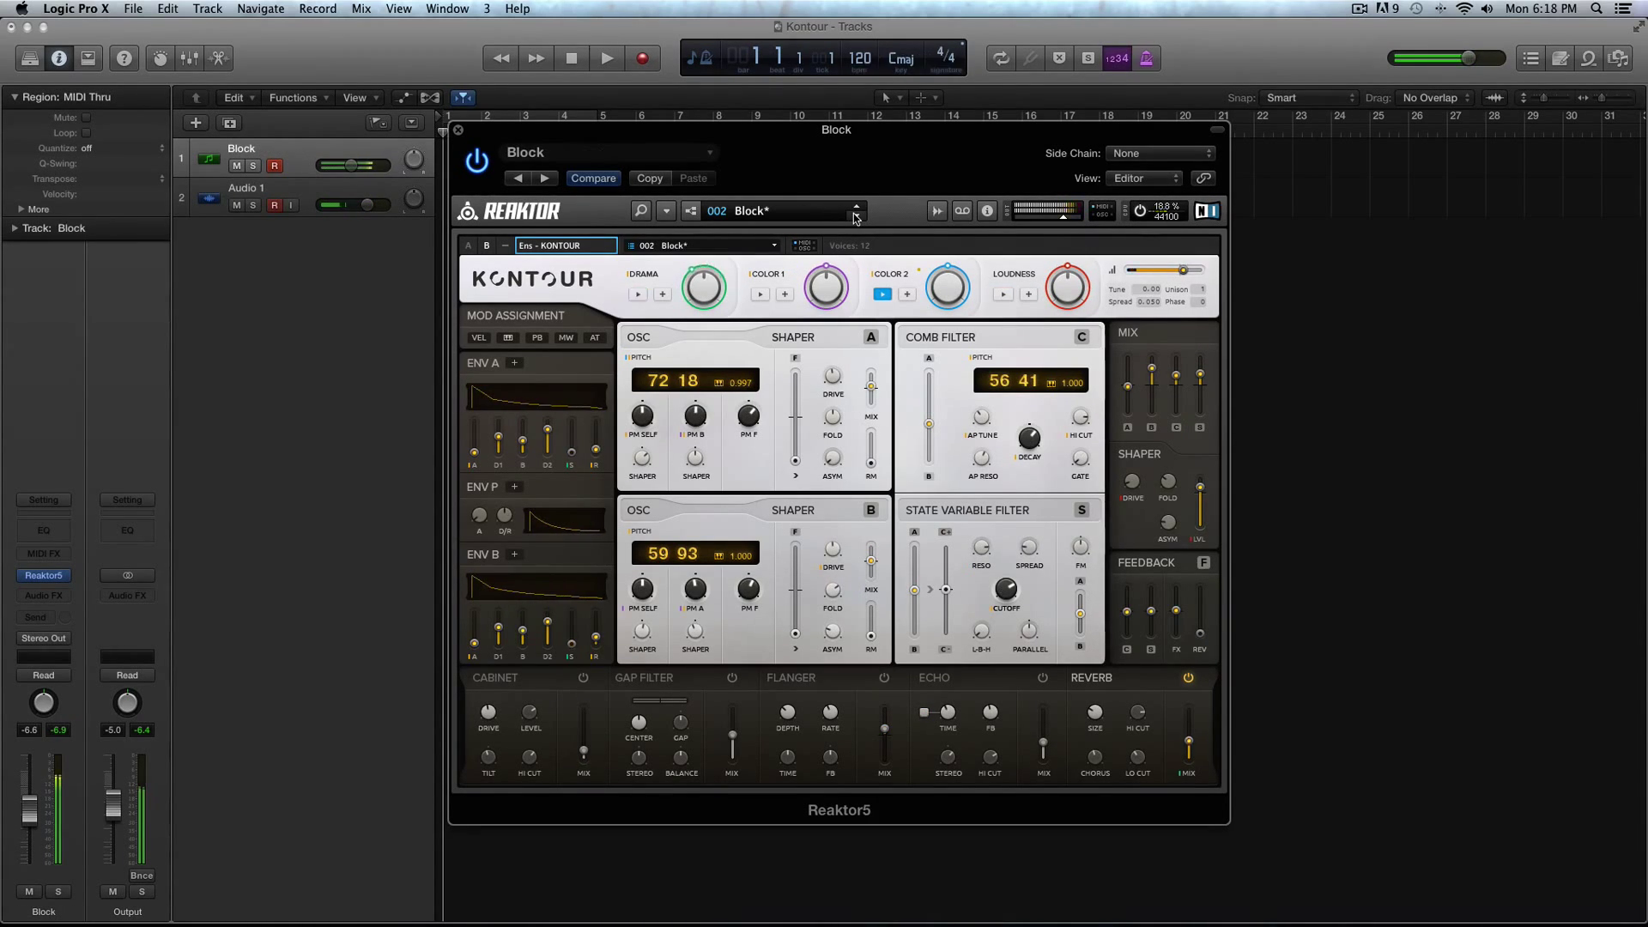
left_click(857, 217)
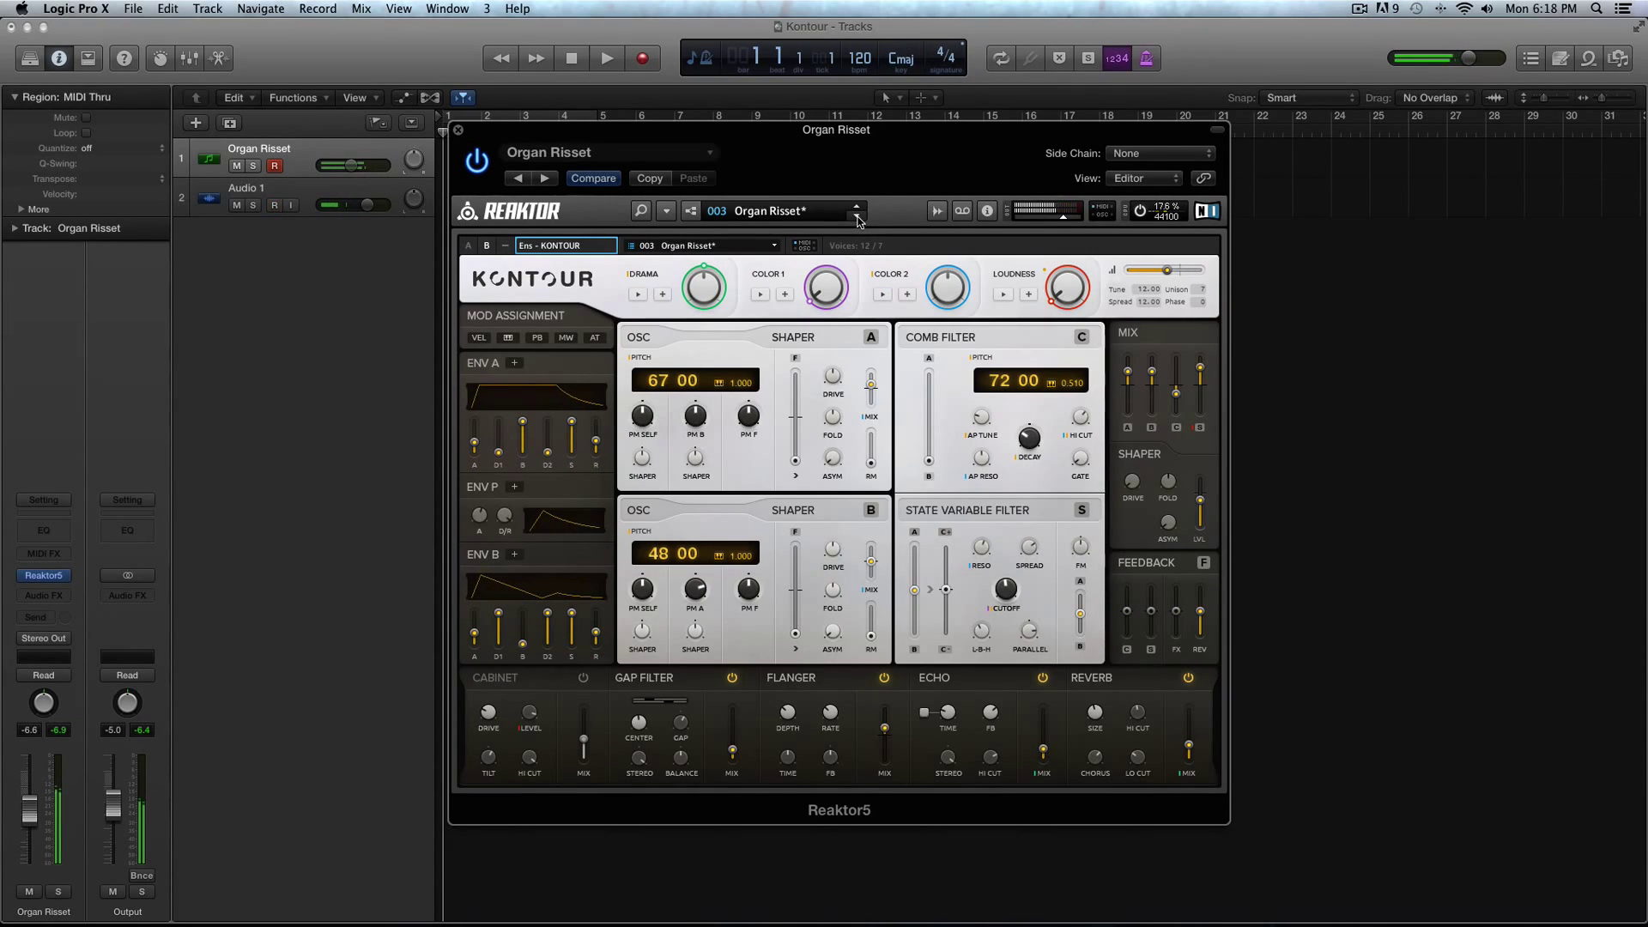
left_click(856, 217)
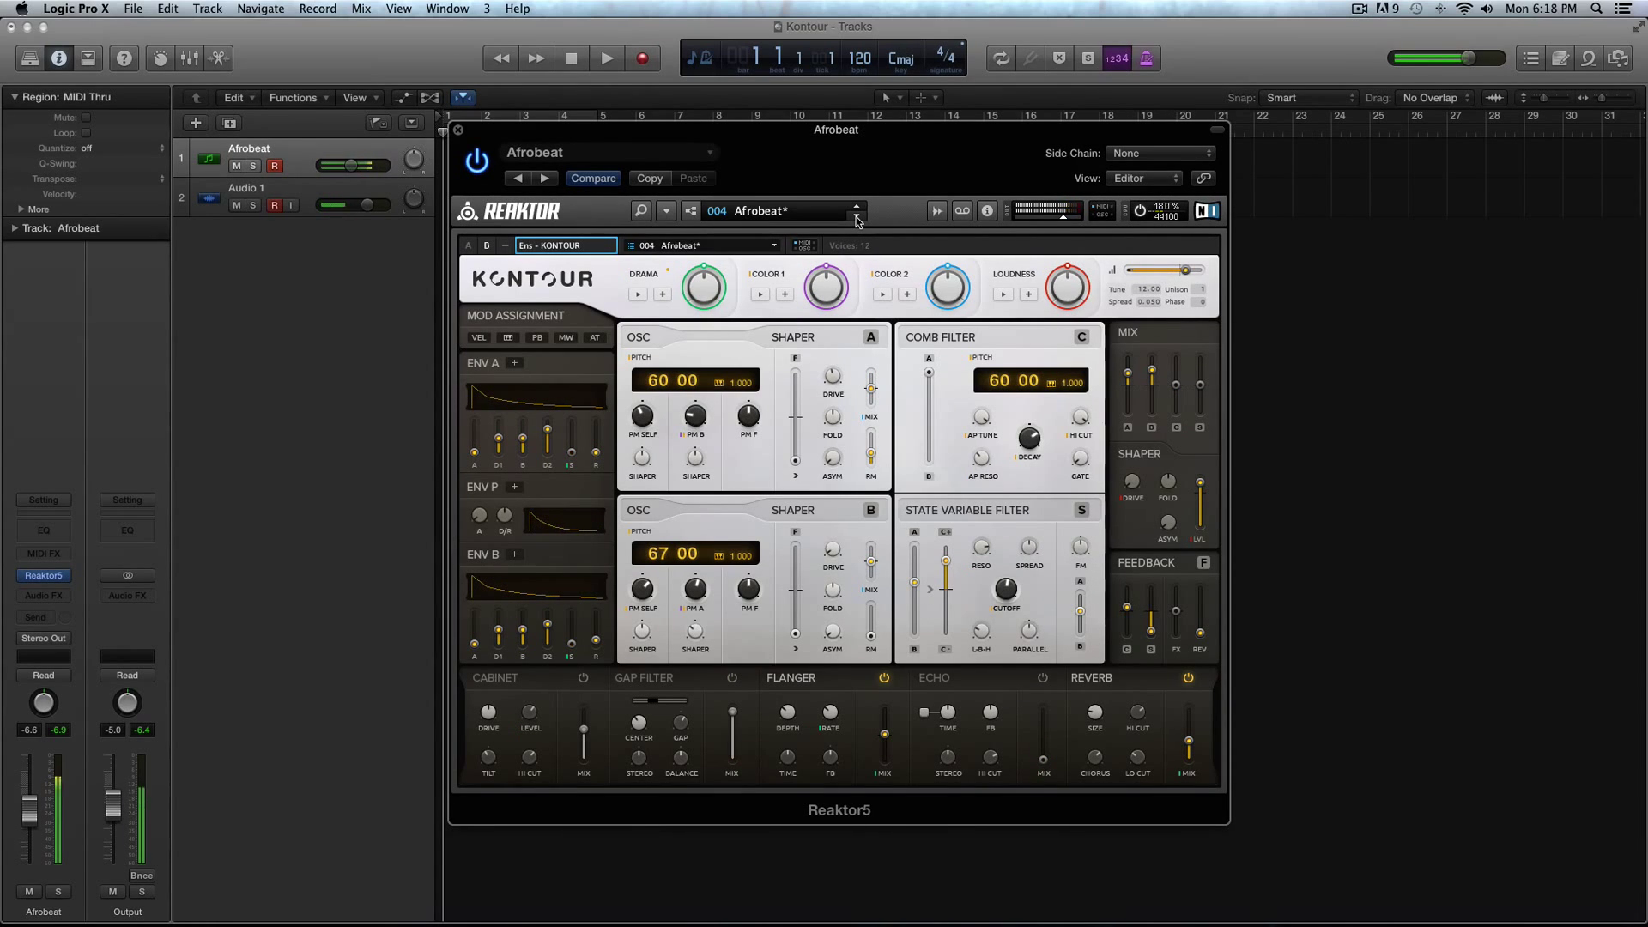
left_click(856, 217)
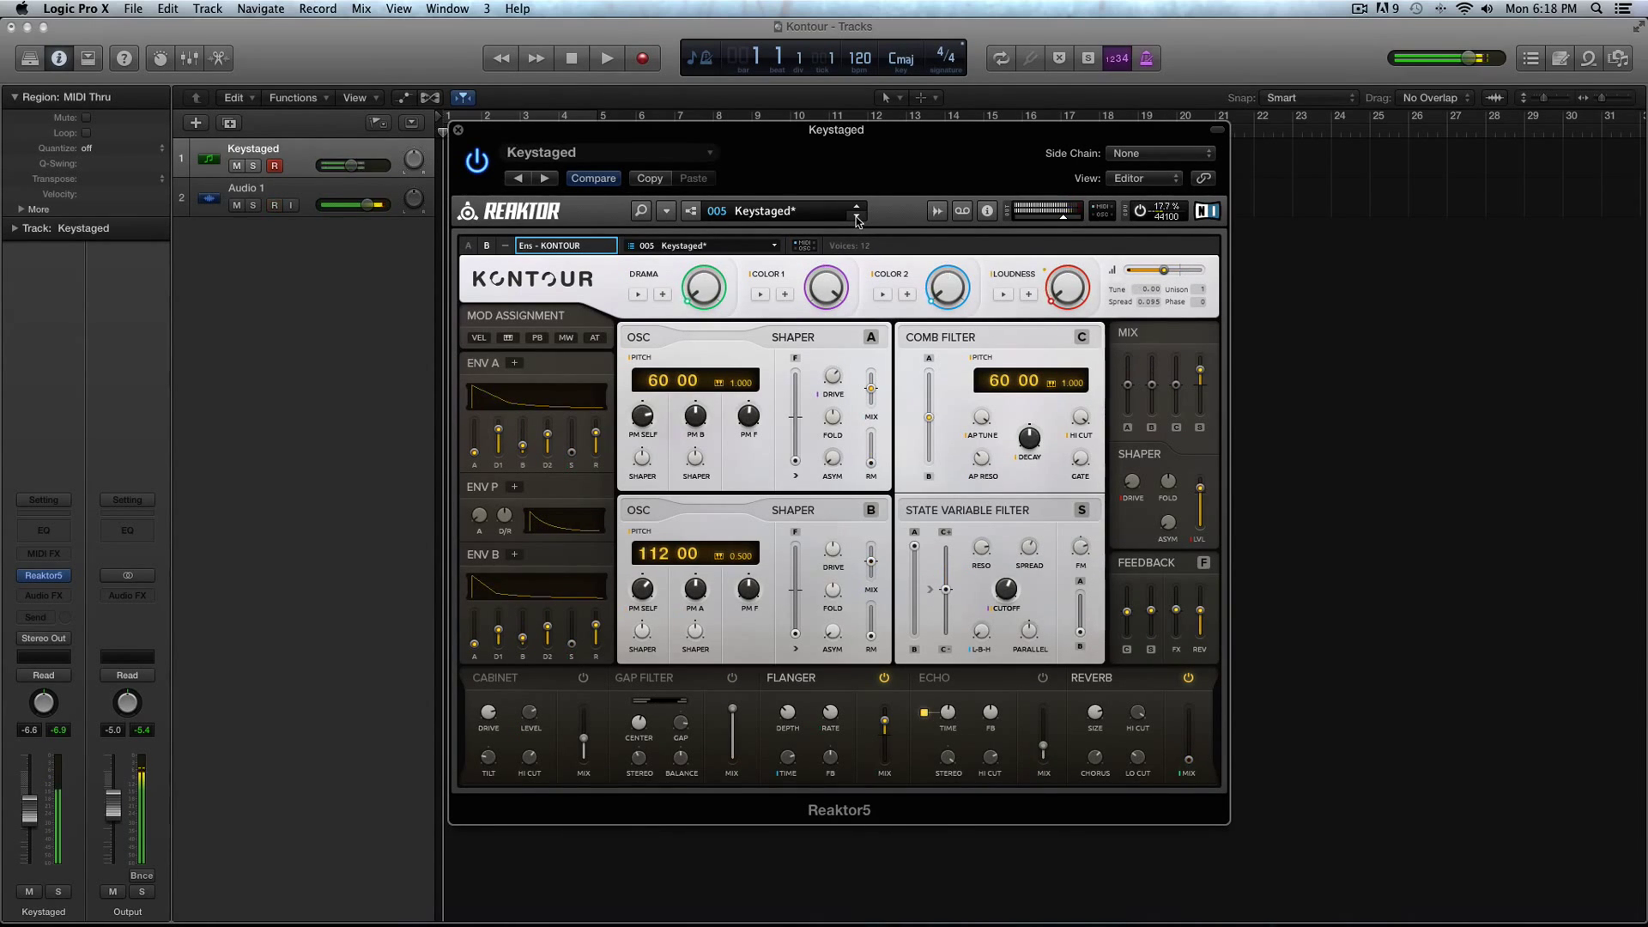
left_click(855, 217)
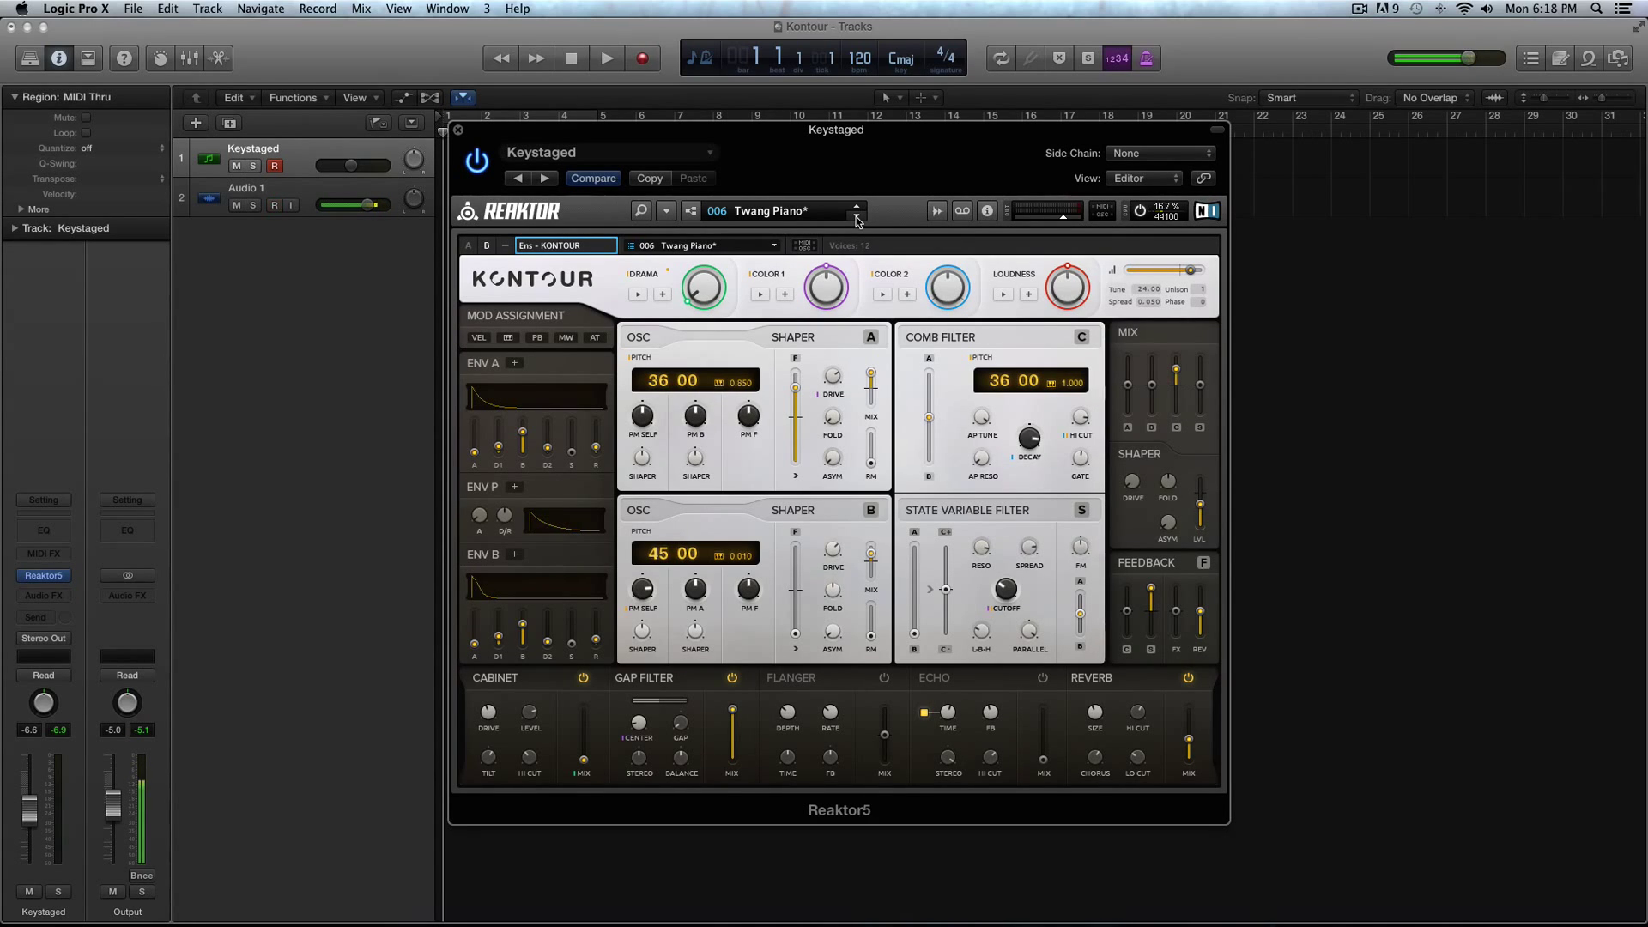
left_click(856, 219)
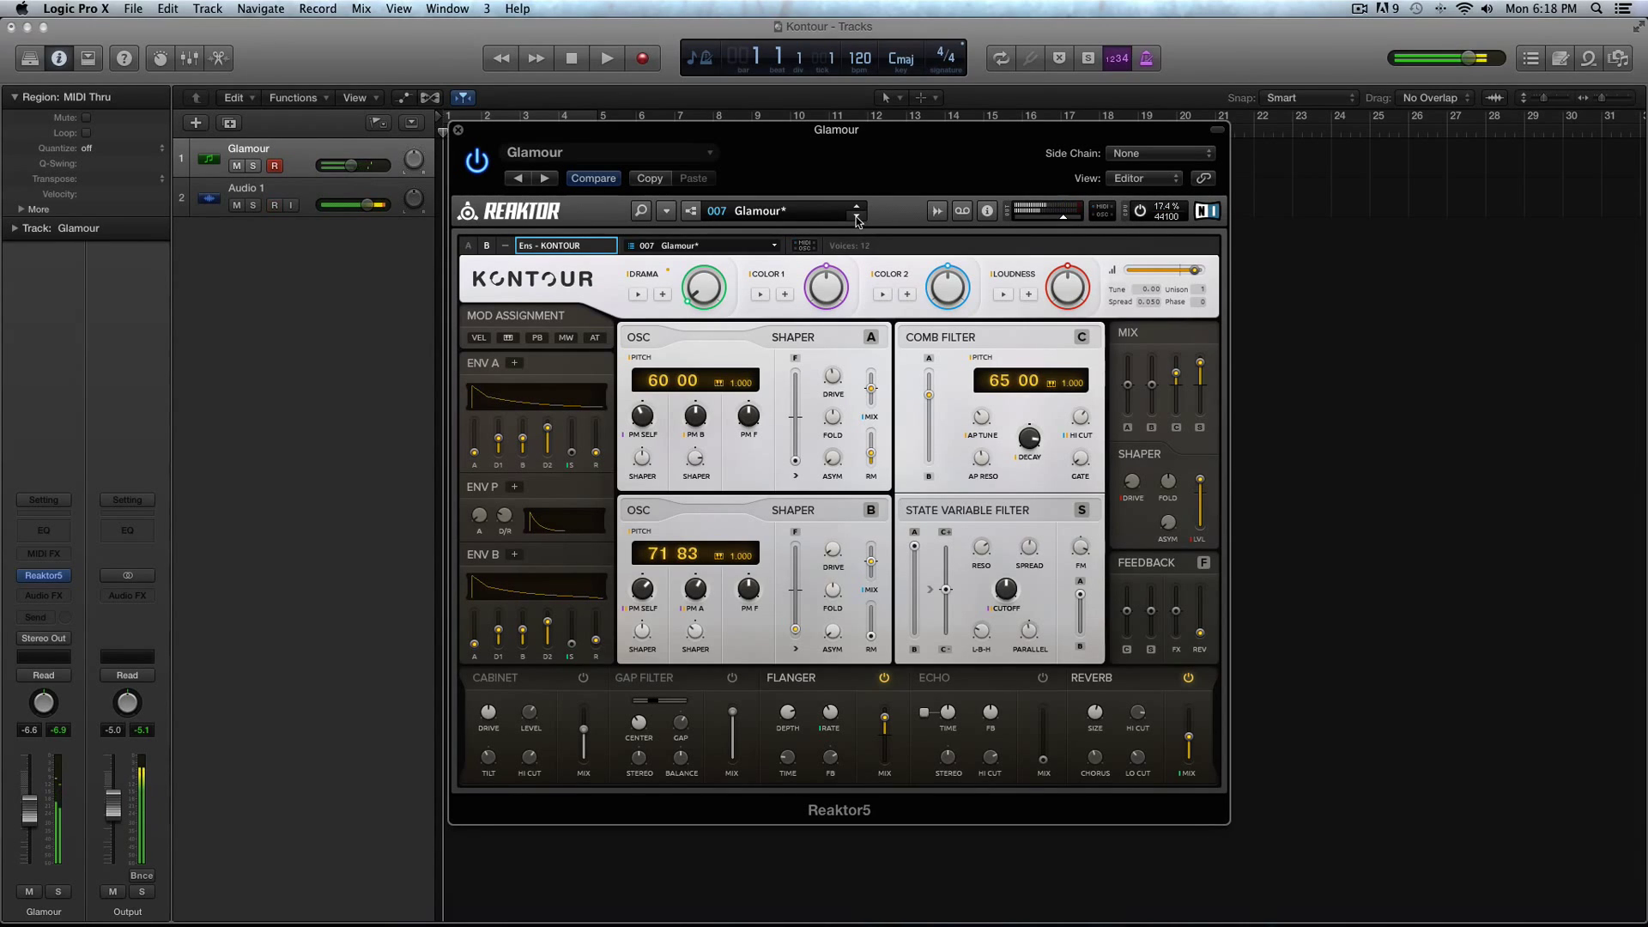
left_click(856, 216)
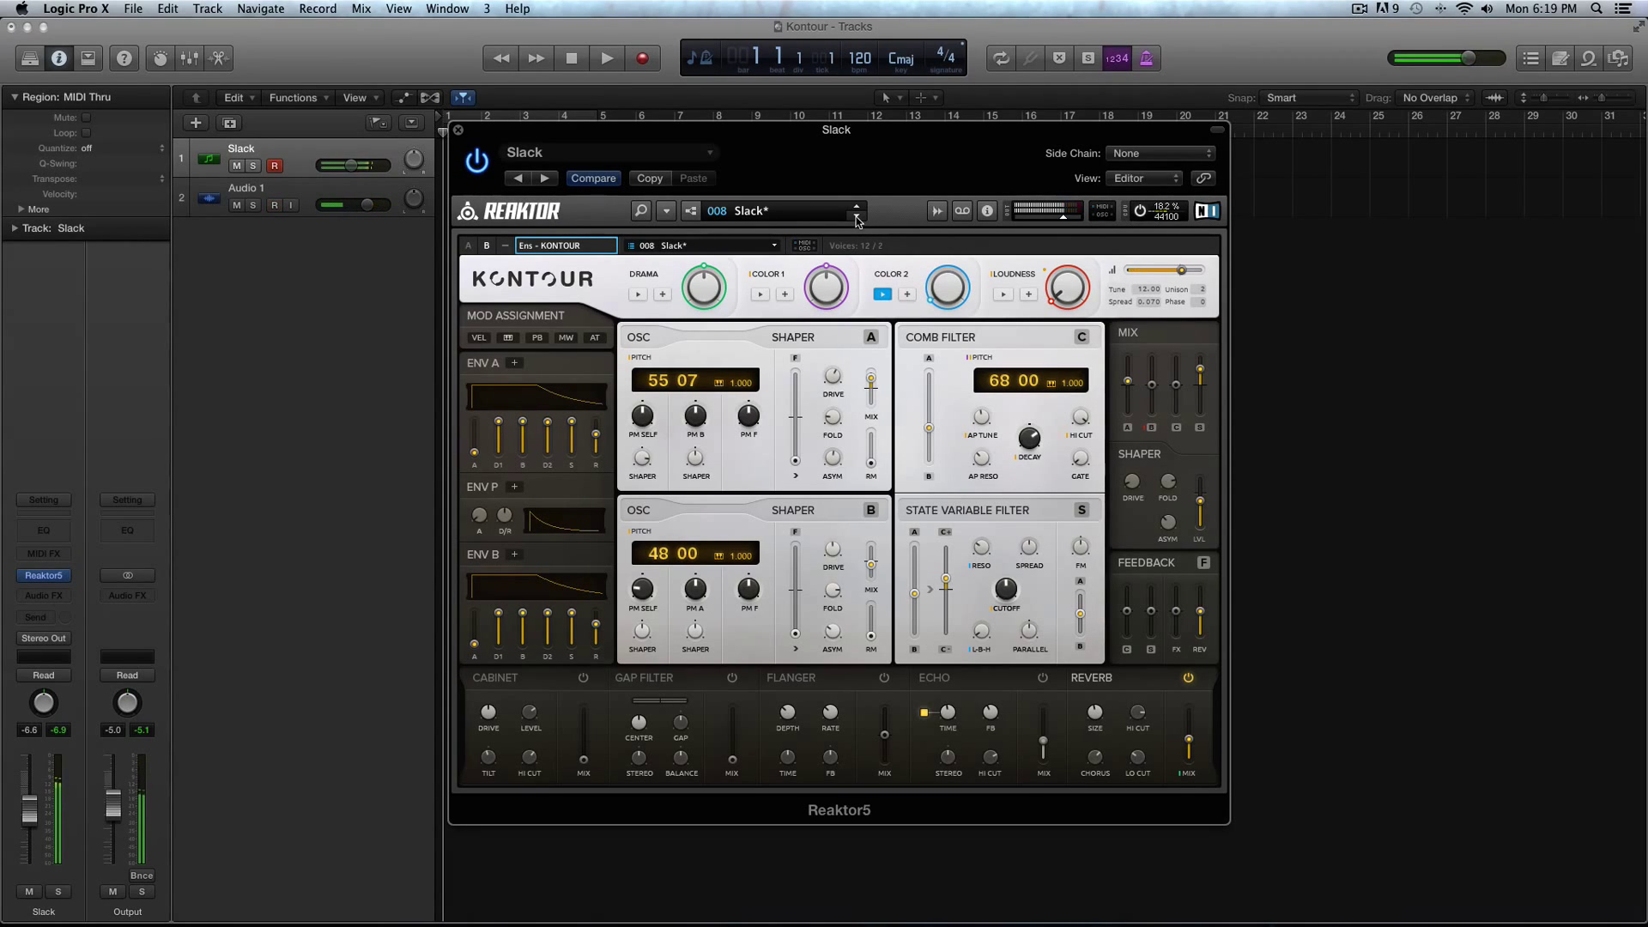
Step to Wide Organ, then load Organisch from the Keys list
left_click(856, 219)
left_click(824, 212)
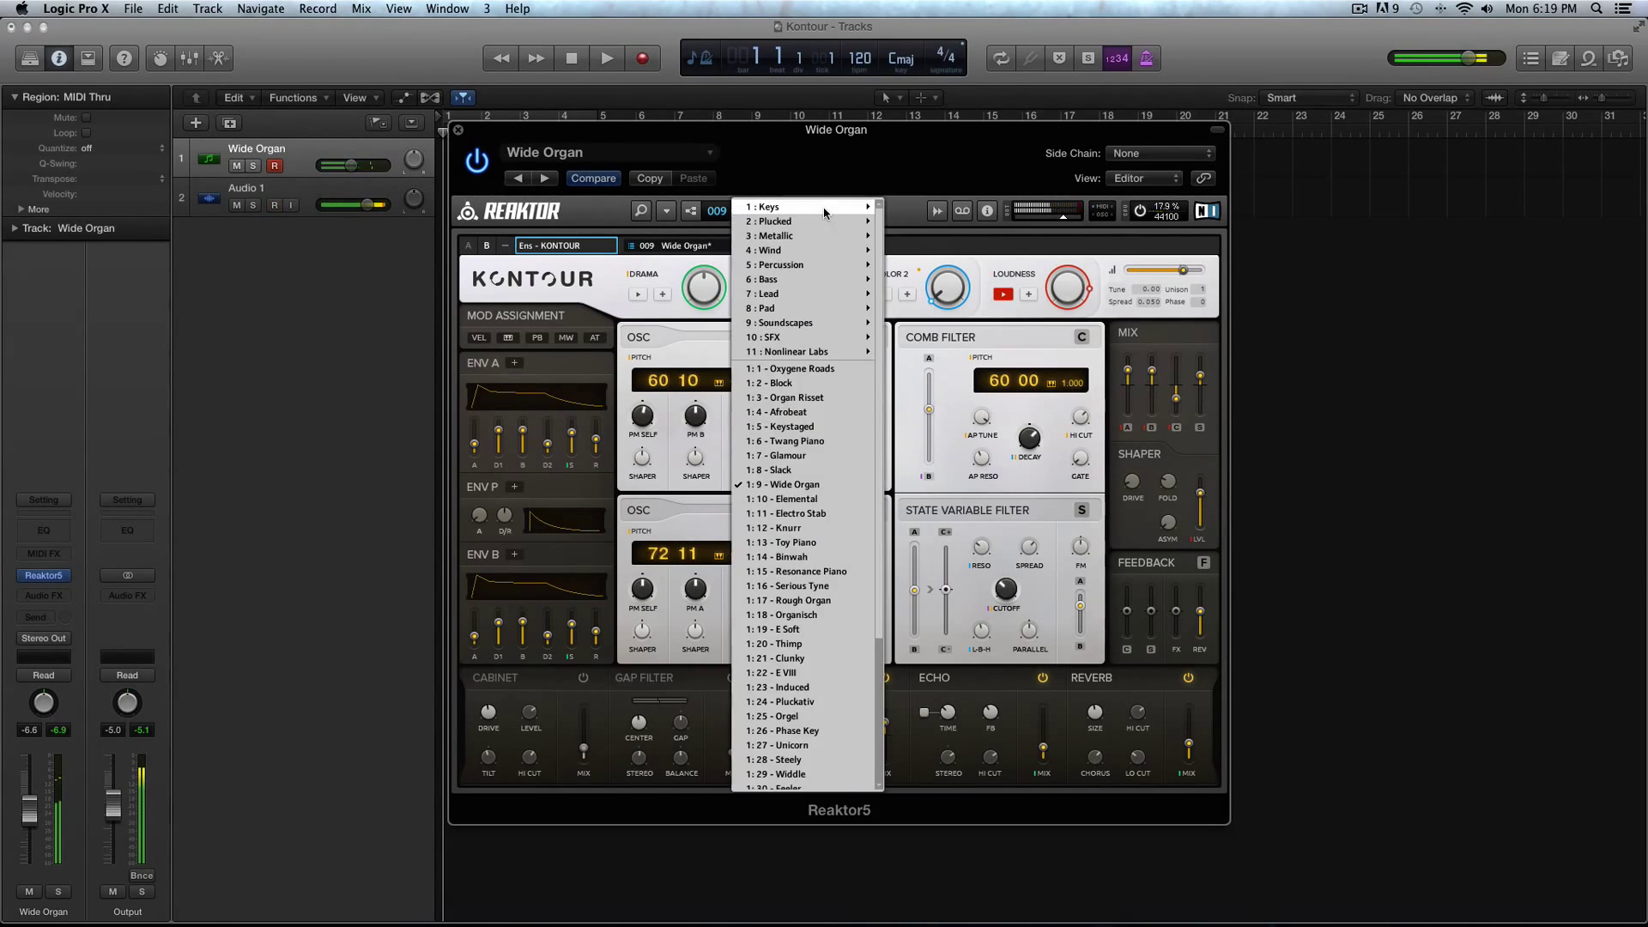
mouse_move(824, 213)
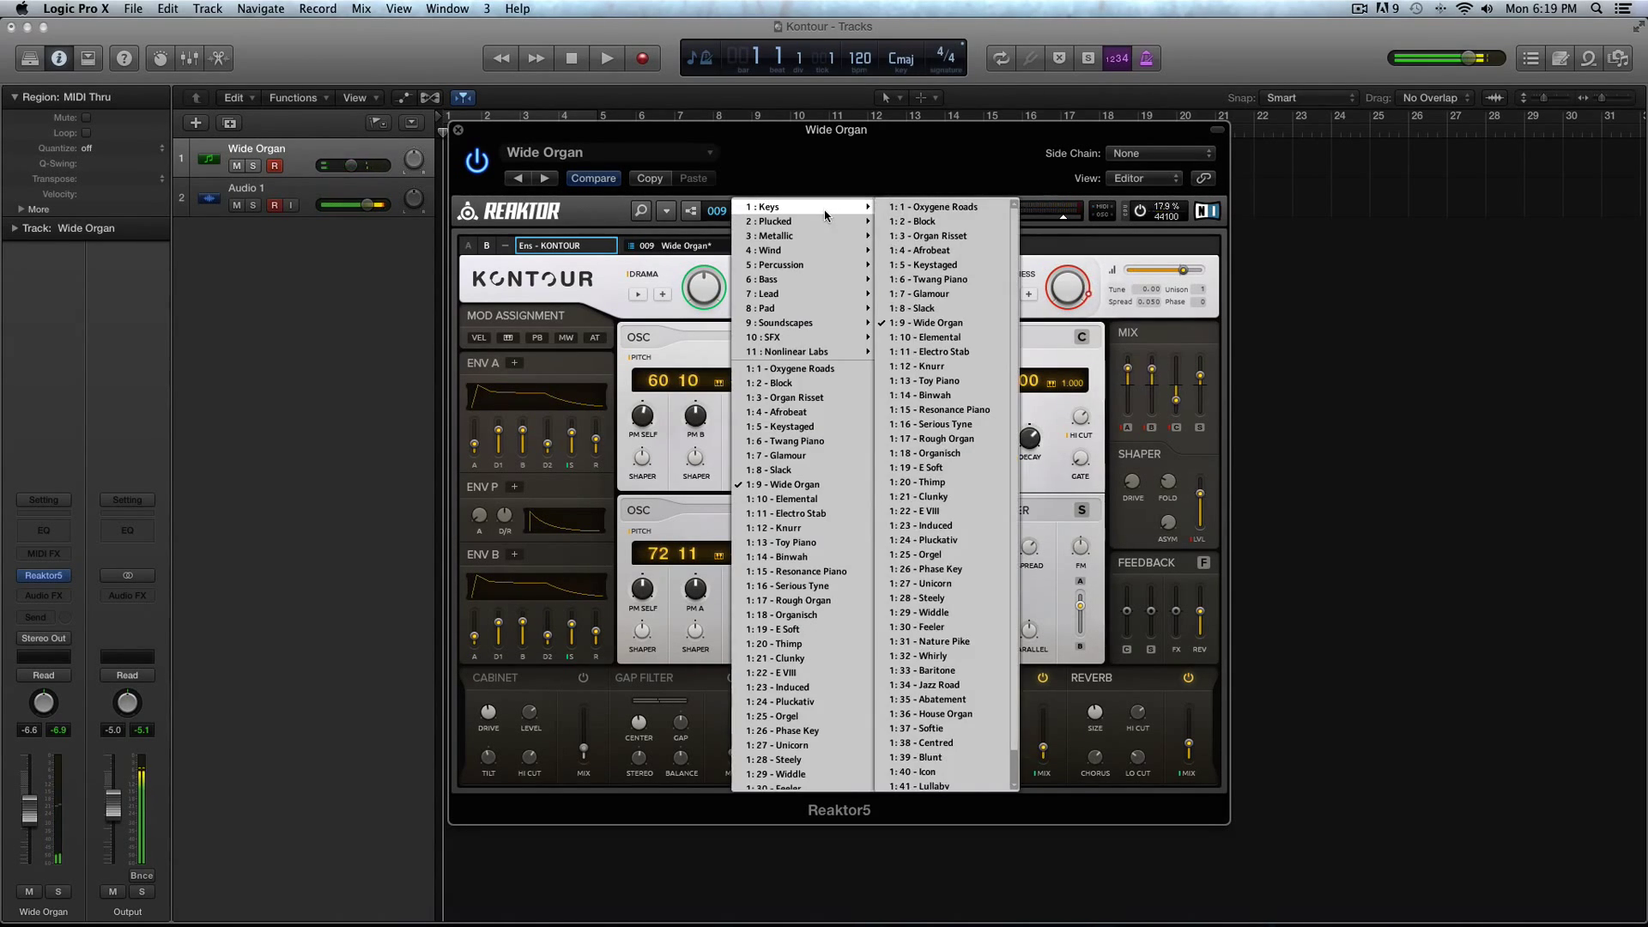
left_click(967, 453)
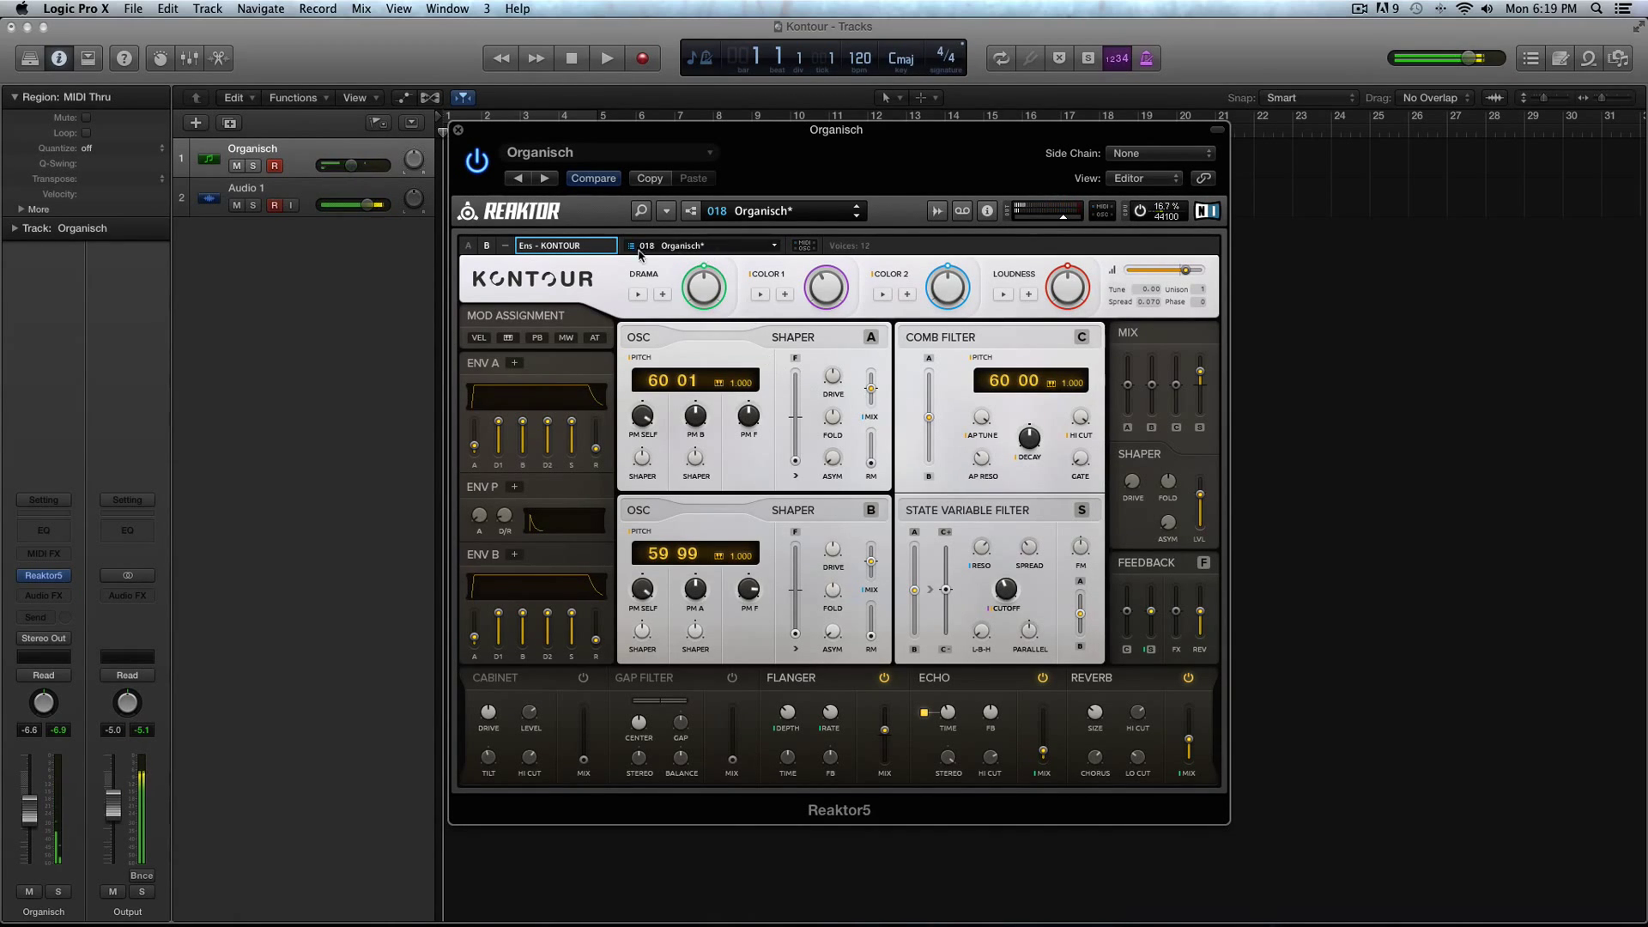
Load the Plucked preset Arrow Harp, then step through Santoor Fingers, Pizzy, Drahtbass, Dyna Harp and Hexatonic Harp
left_click(747, 214)
mouse_move(753, 224)
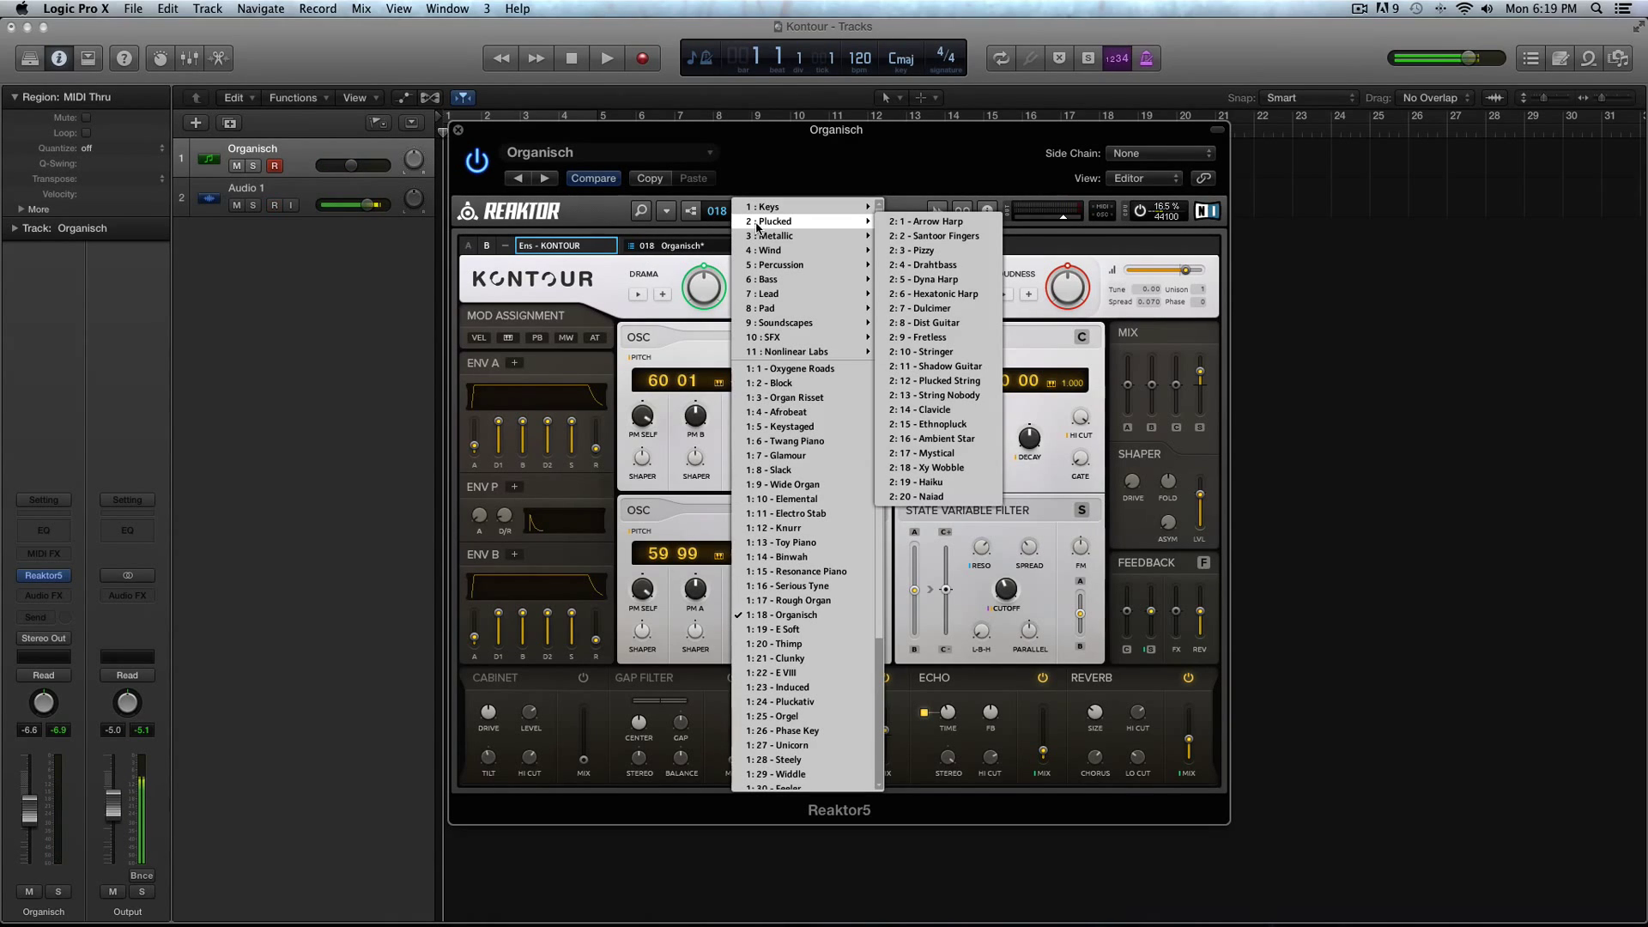
left_click(931, 222)
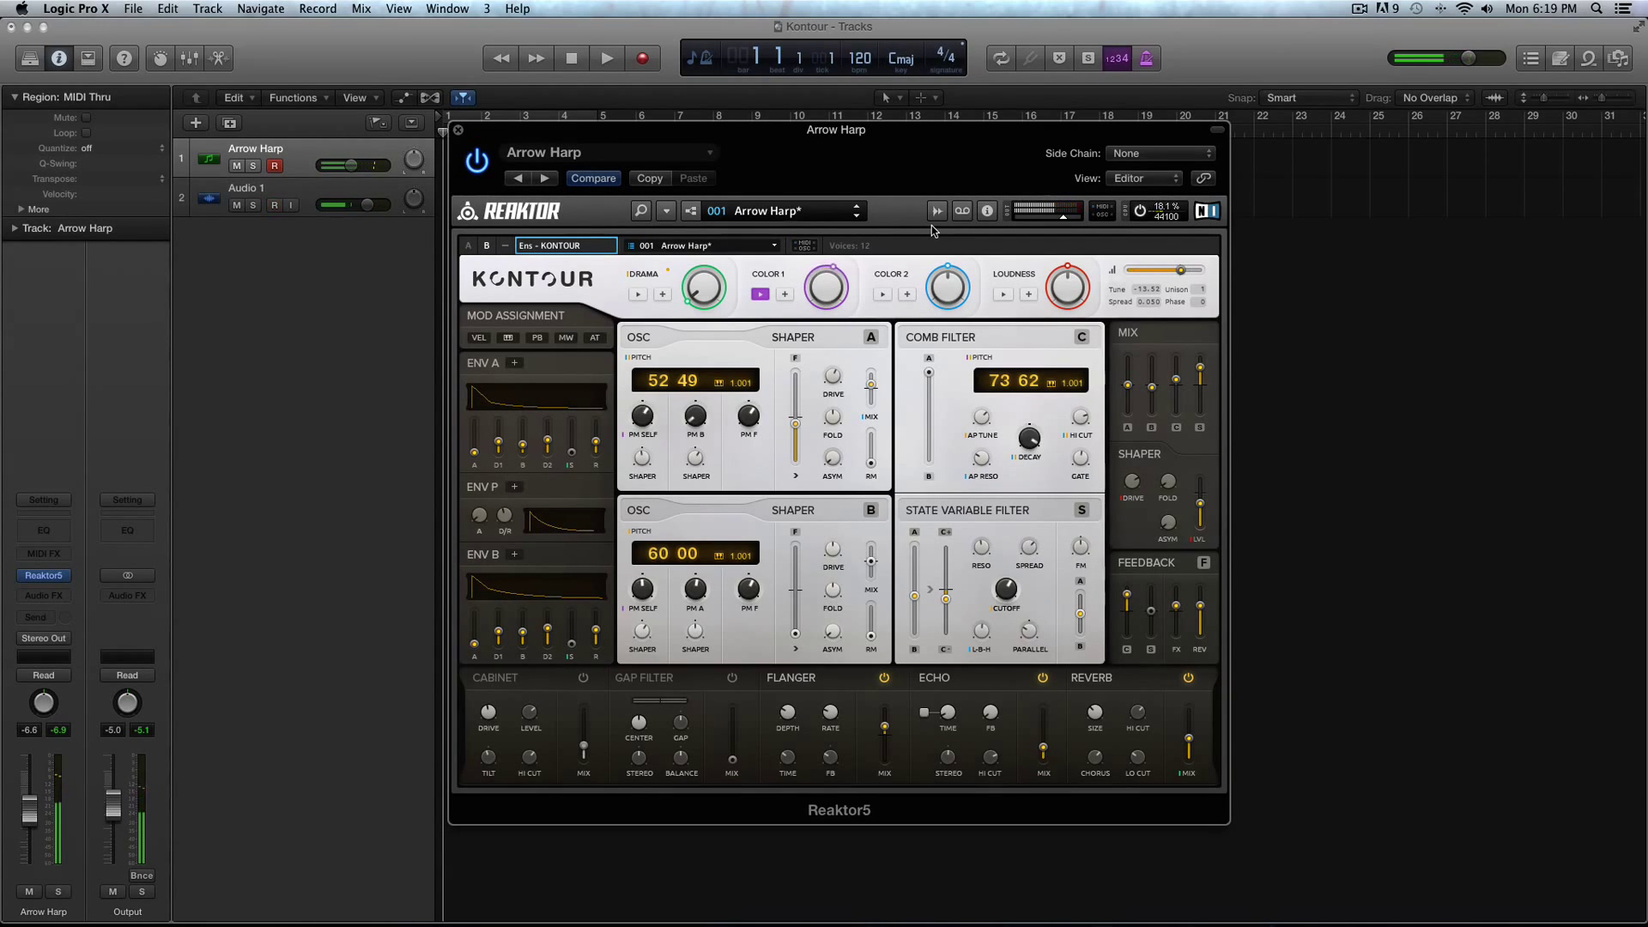
left_click(856, 215)
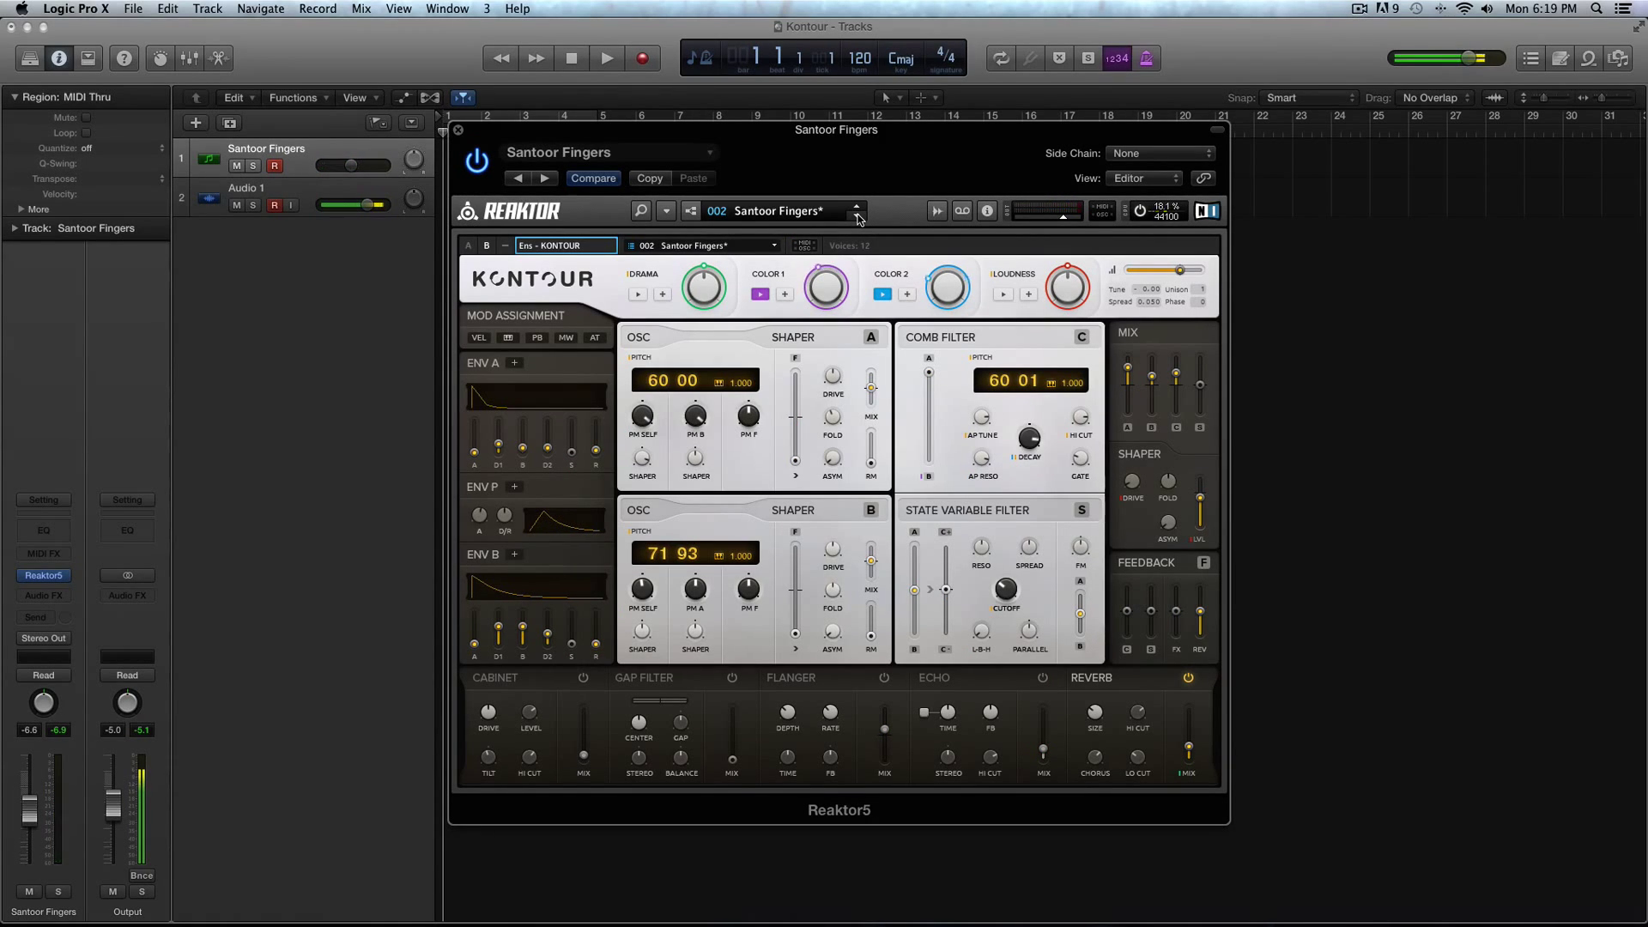
left_click(855, 216)
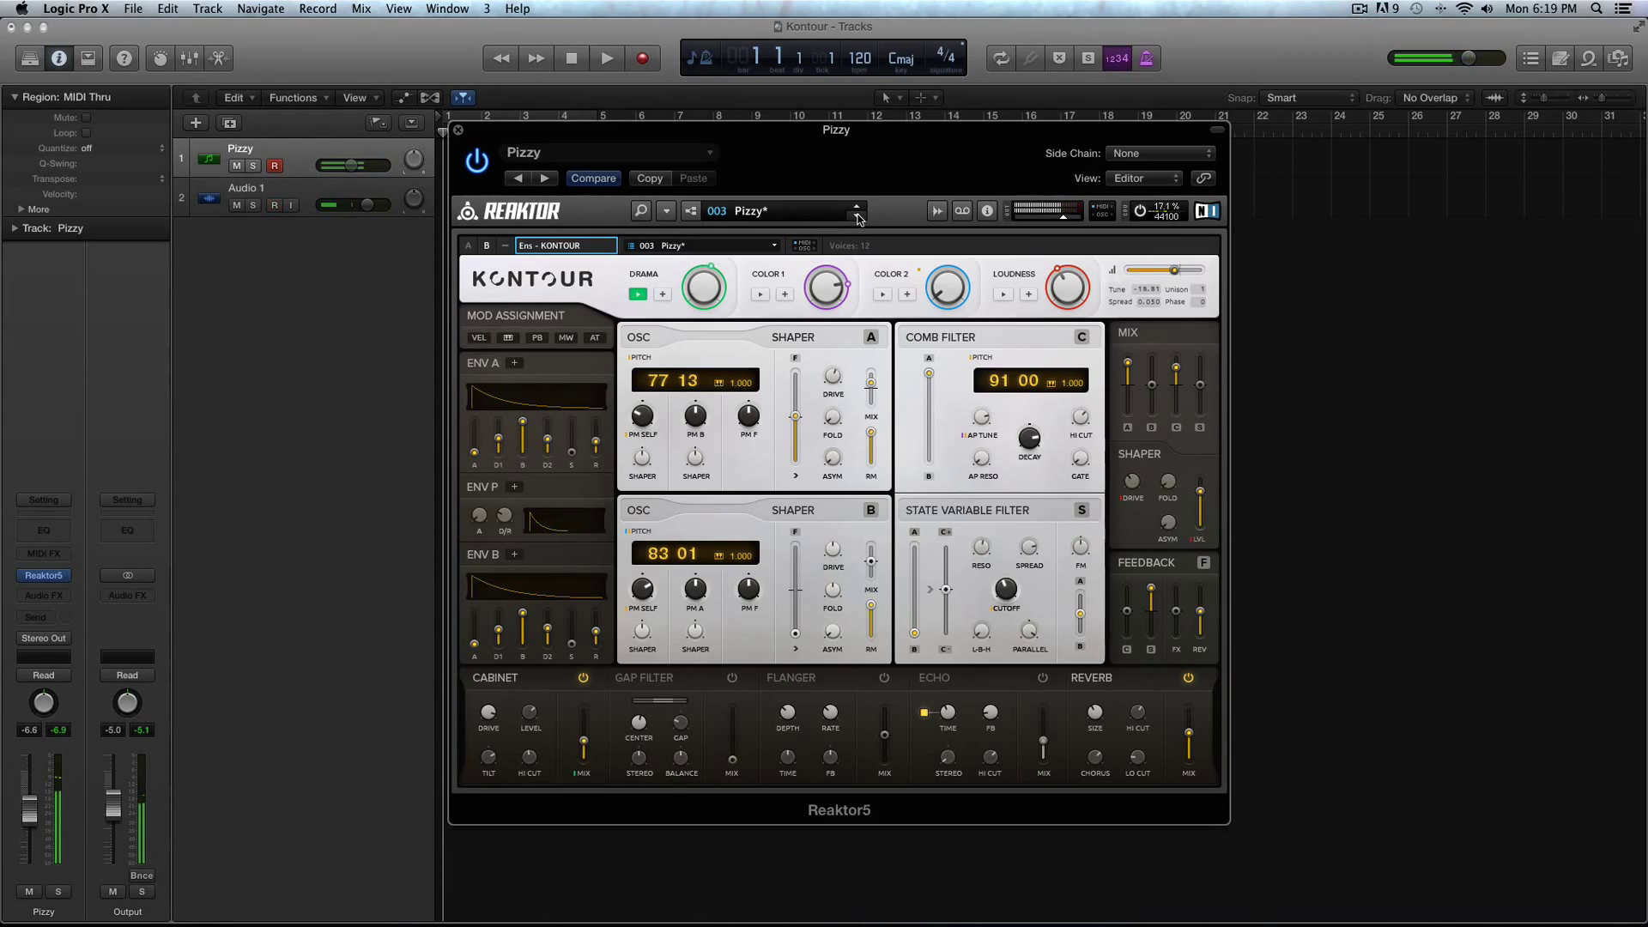
left_click(857, 218)
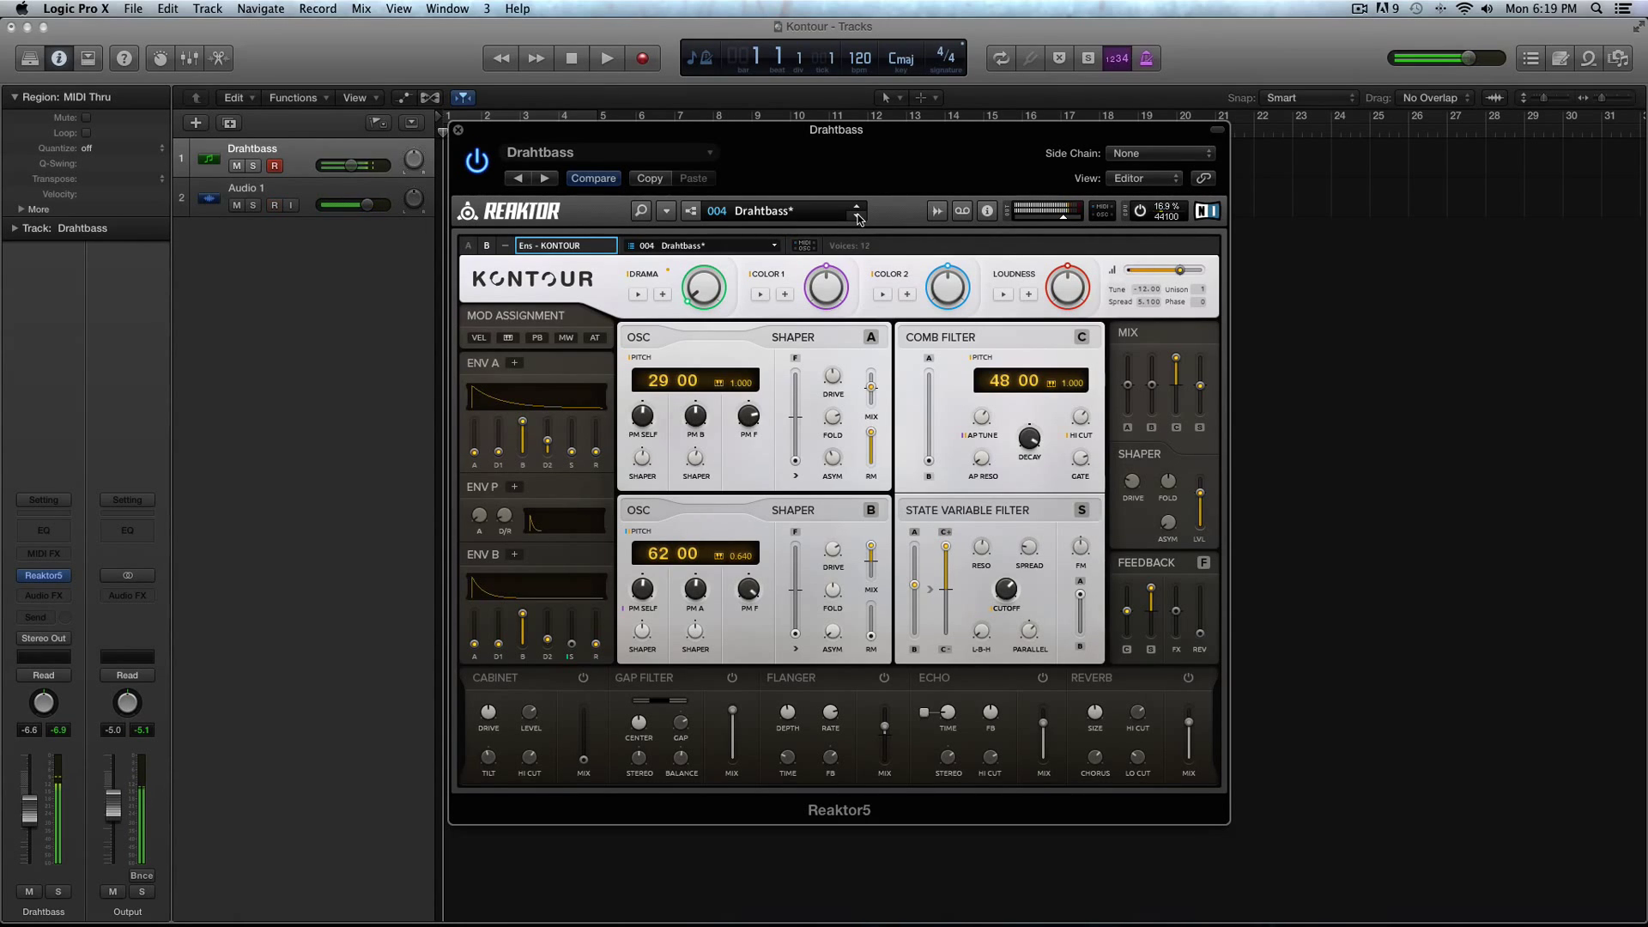
left_click(857, 216)
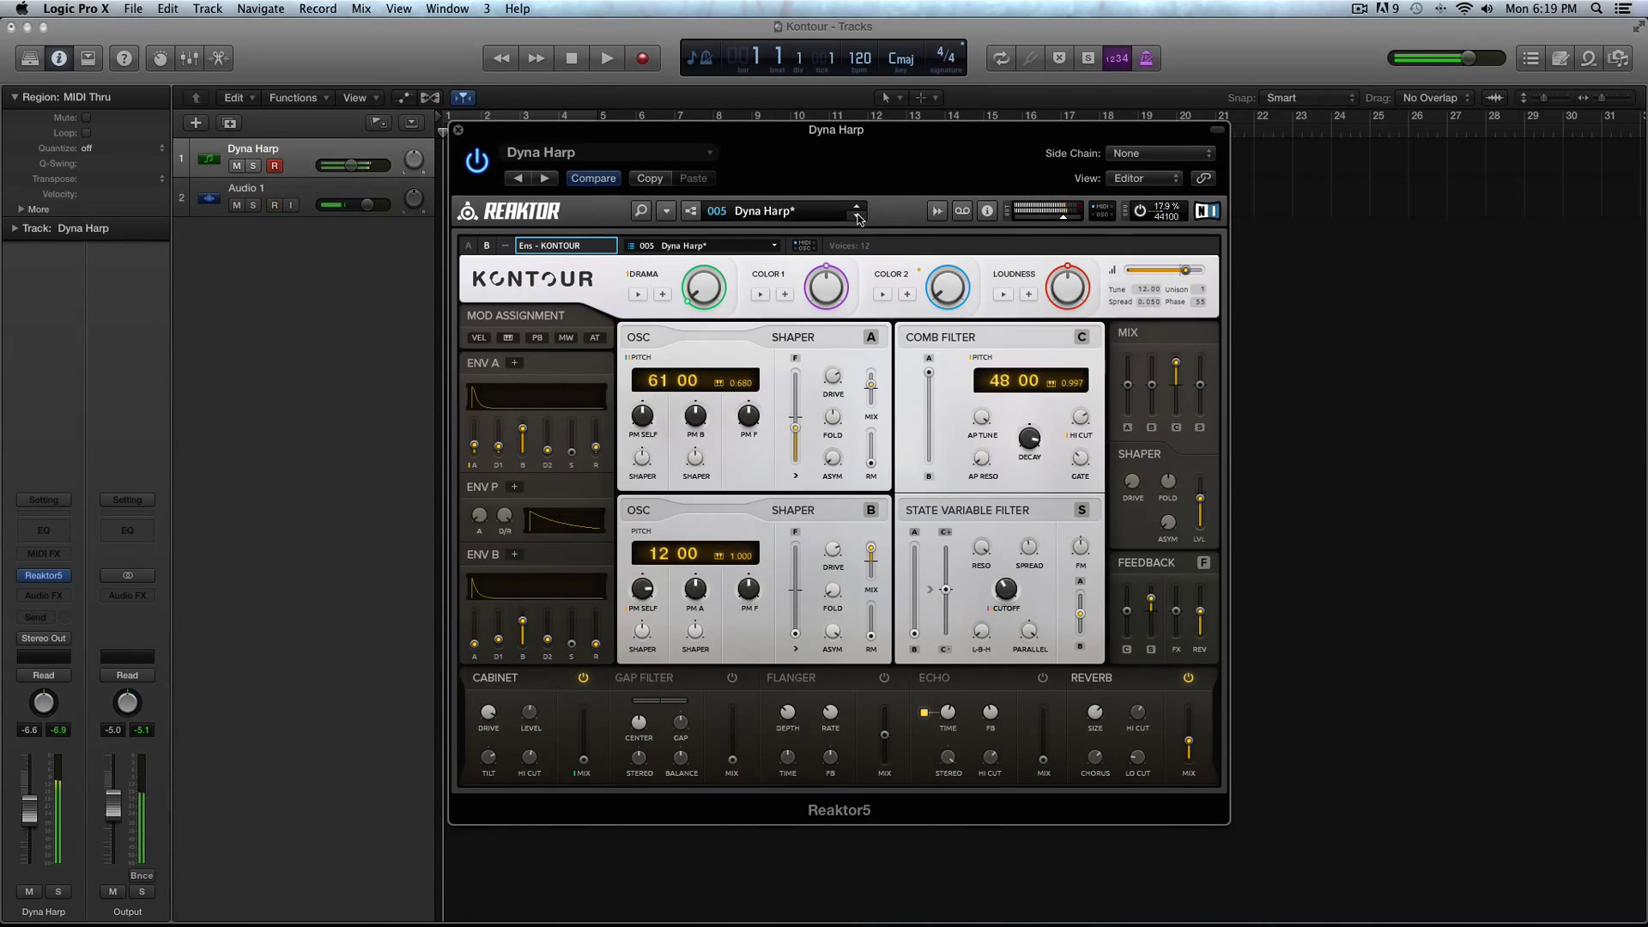
left_click(856, 216)
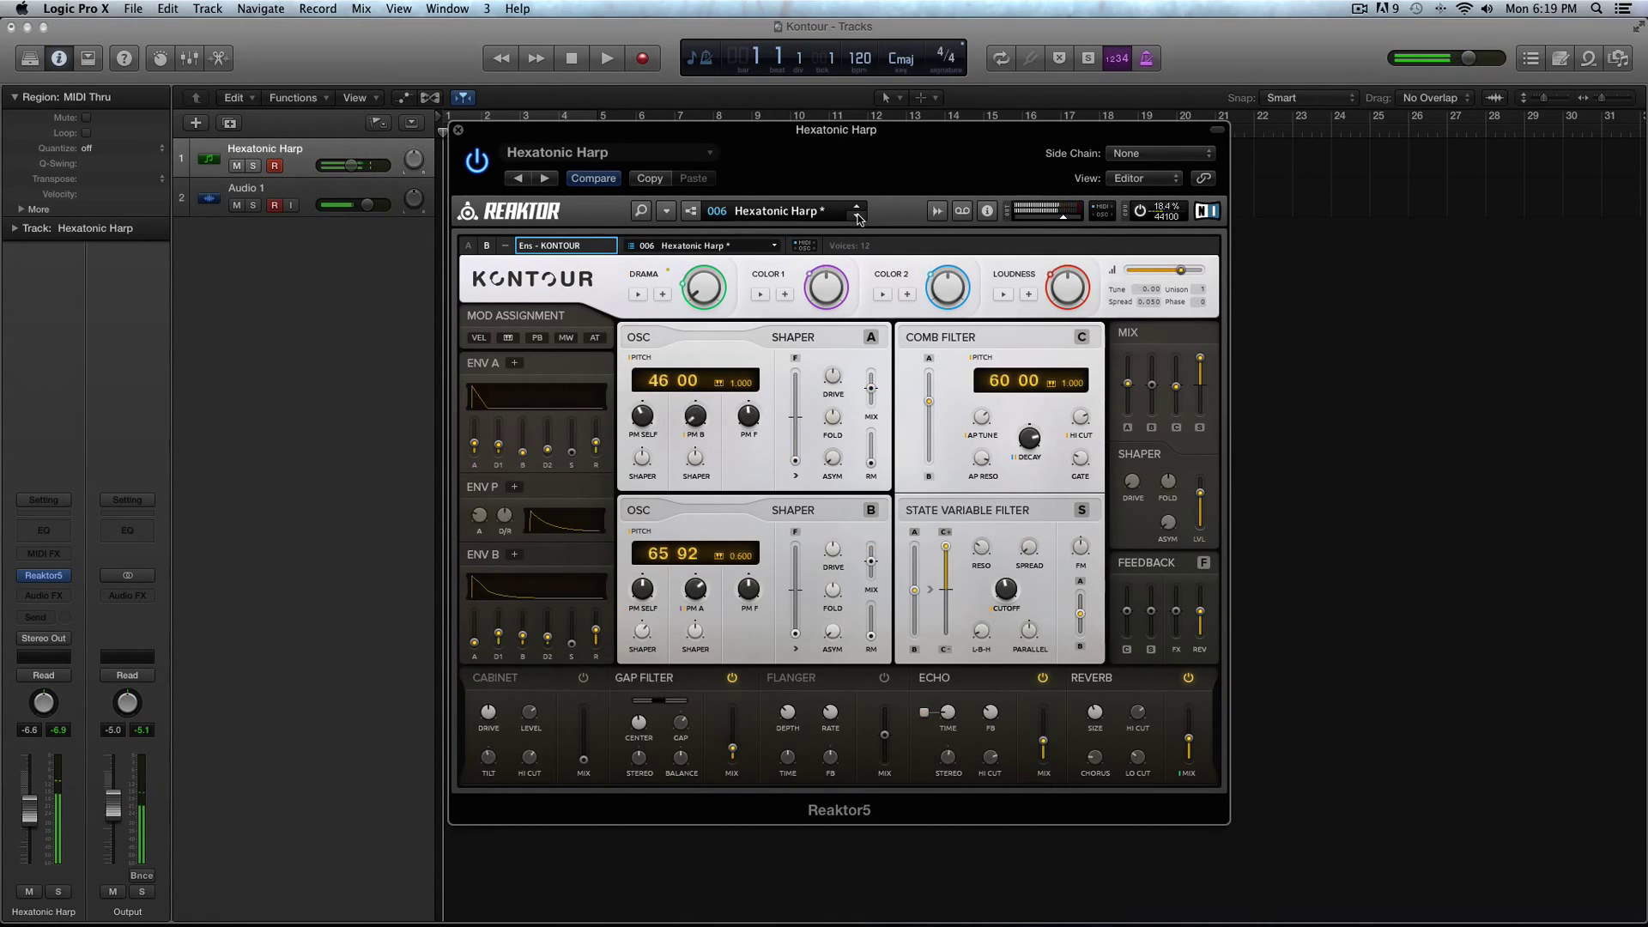
Load the Bass preset Moogy and drag the first oscillator's pitch down from 60
left_click(809, 213)
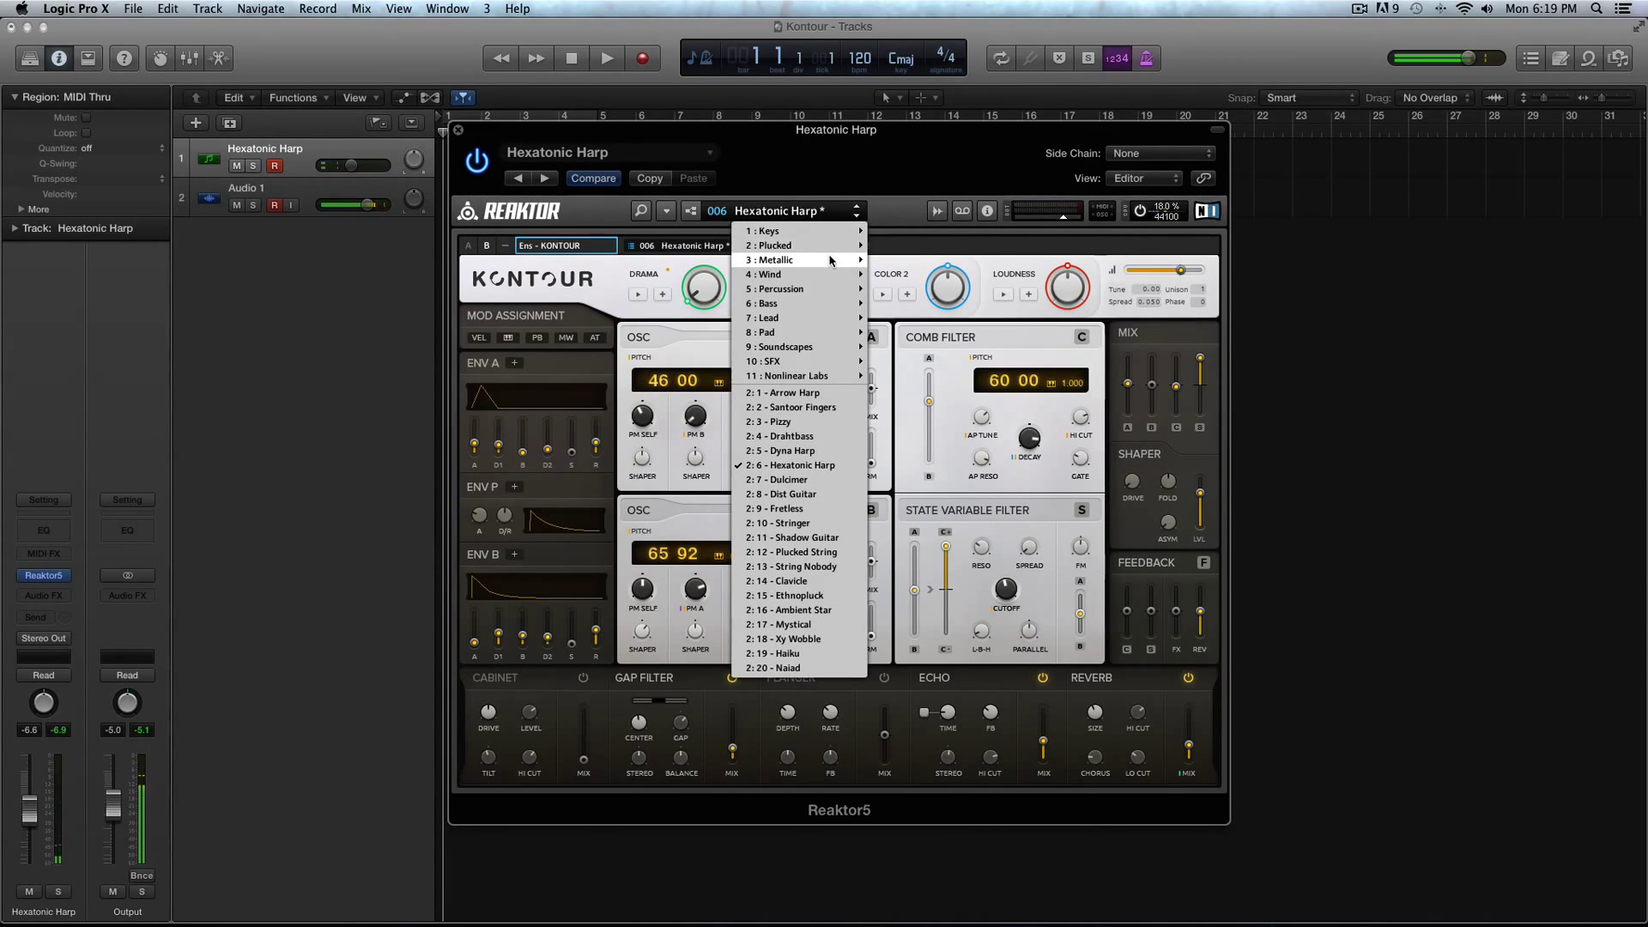
mouse_move(829, 281)
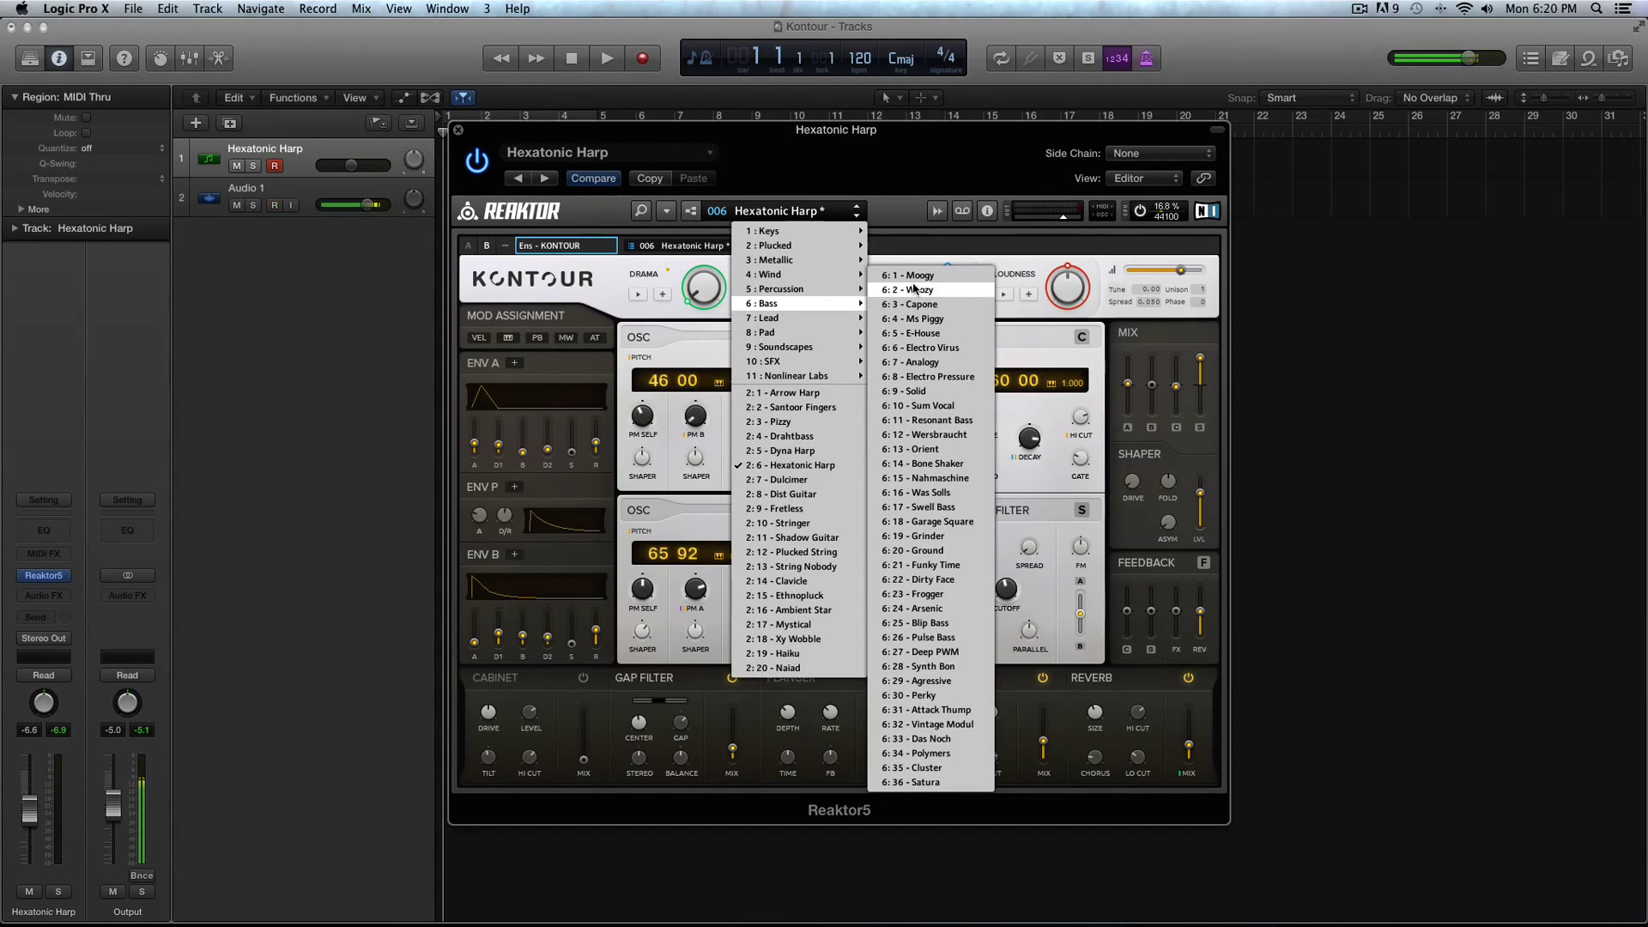
left_click(913, 276)
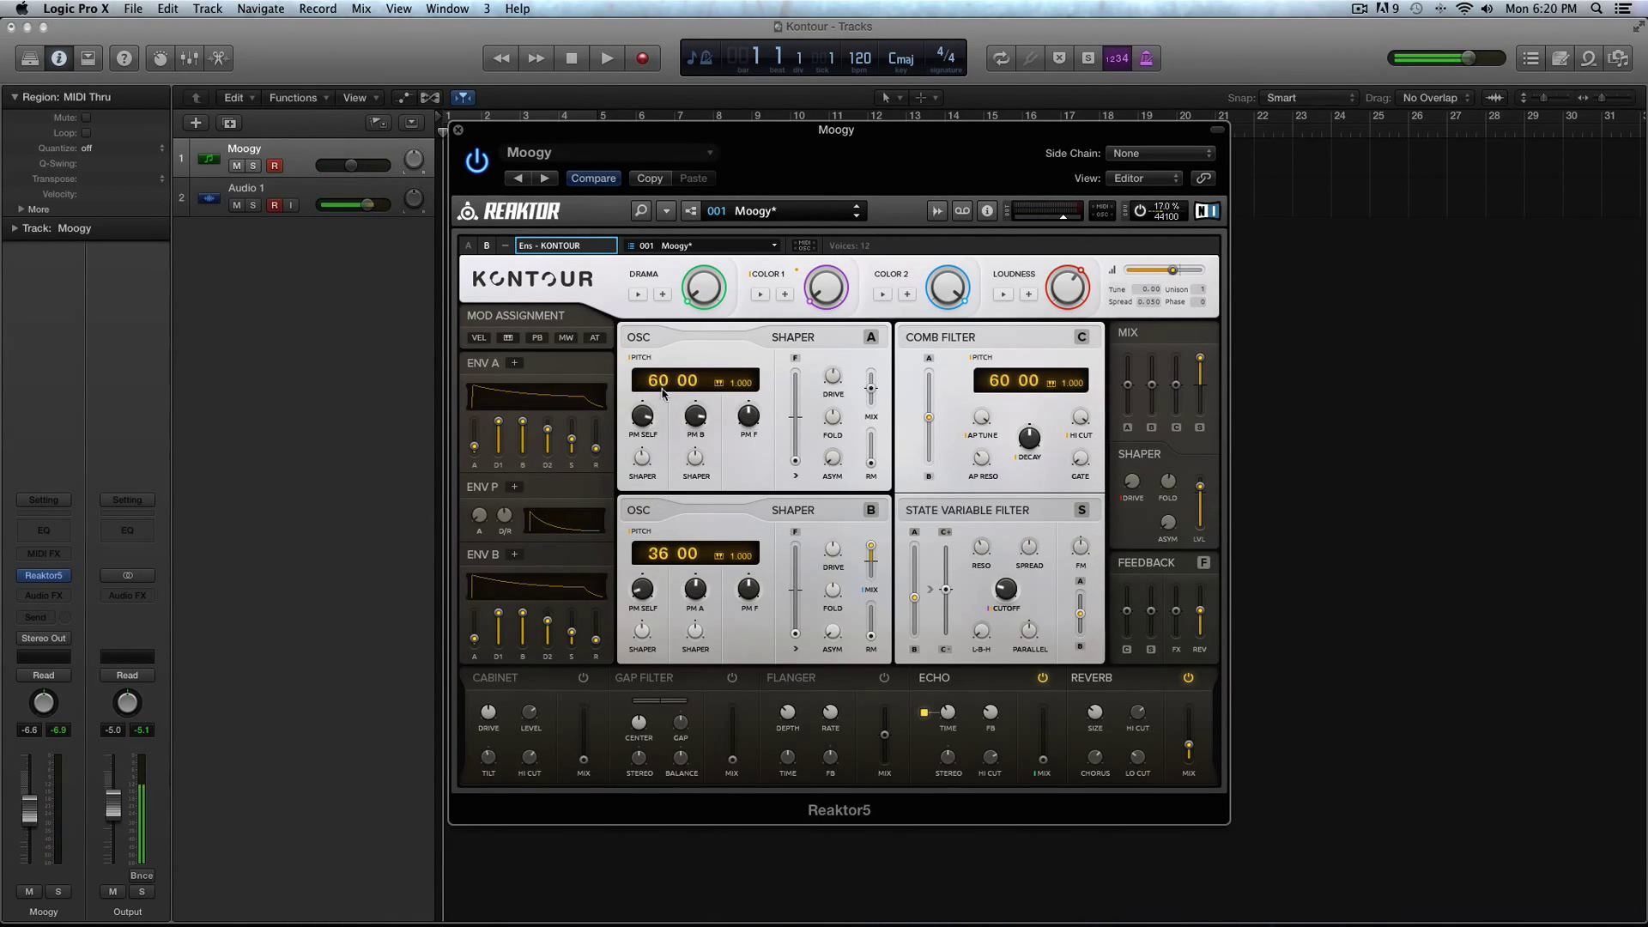
left_click_drag(662, 386, 656, 419)
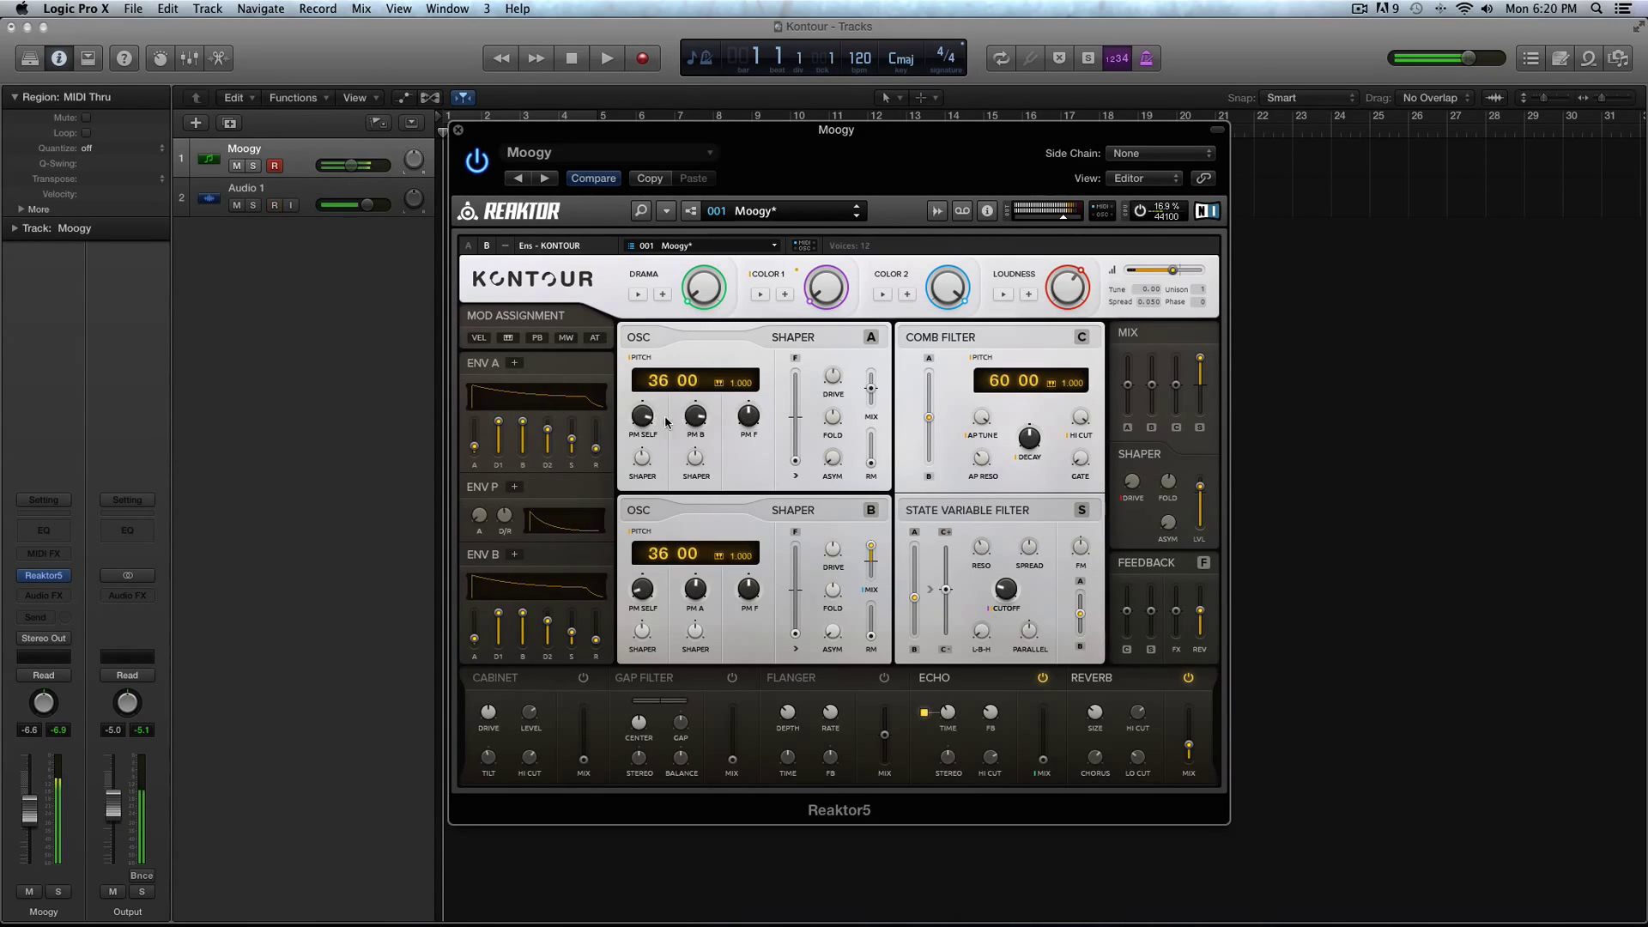
Audition the Bass presets Woozy, Capone, Ms Piggy, E-House, Electro Virus, Analogy, Electro Pressure and Solid
left_click(857, 217)
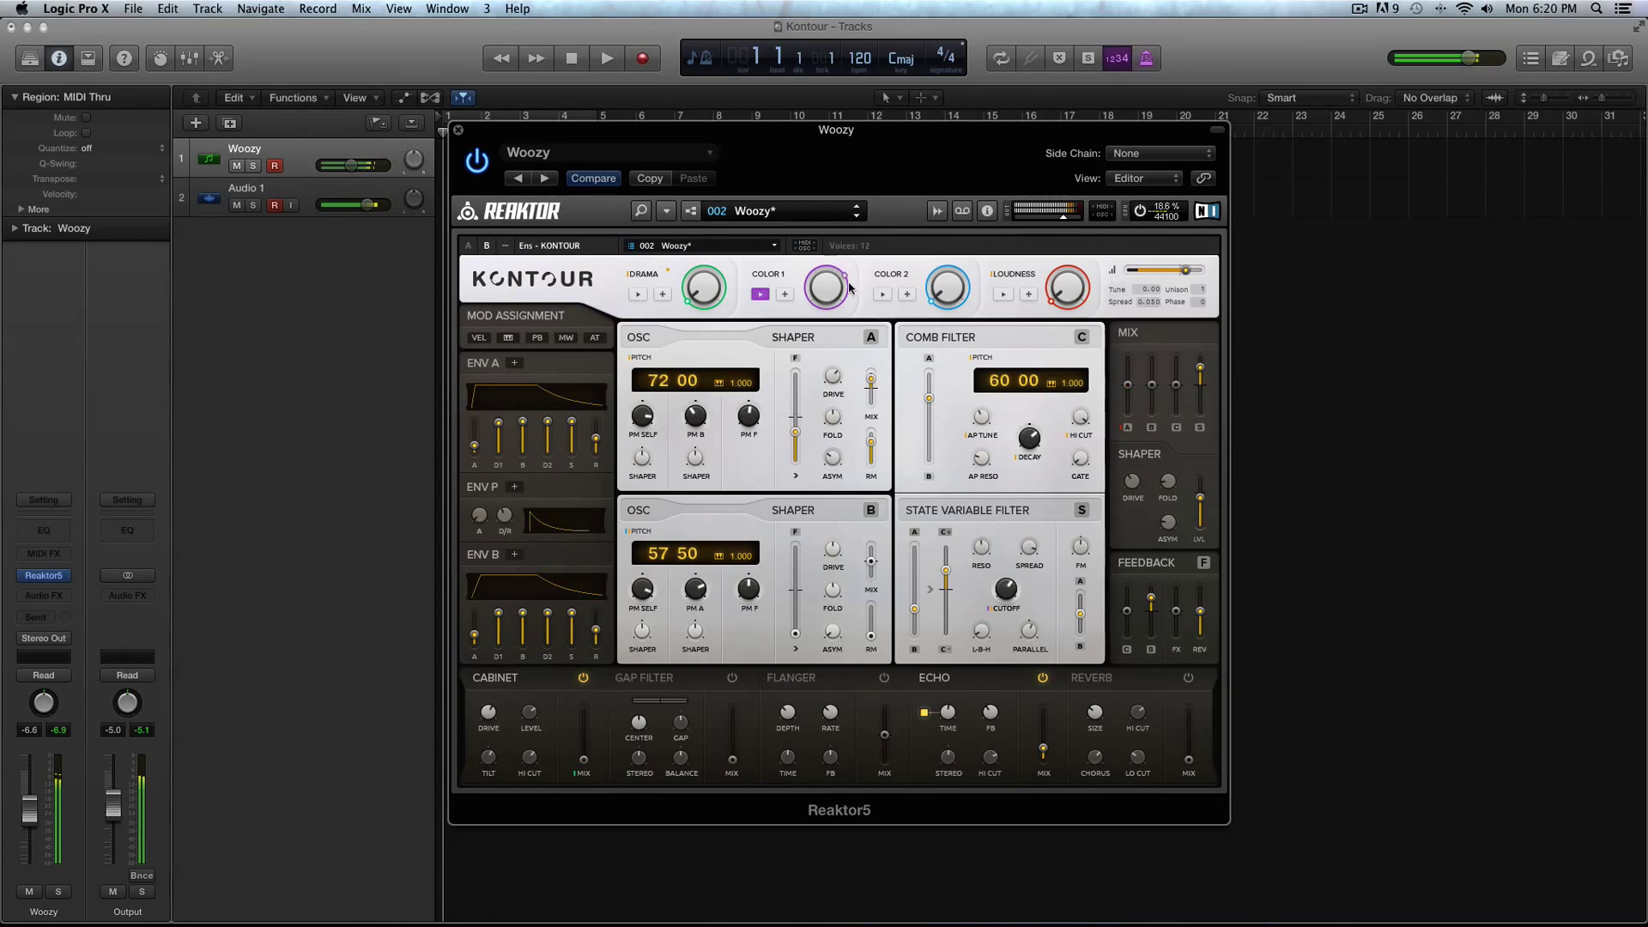
left_click(857, 218)
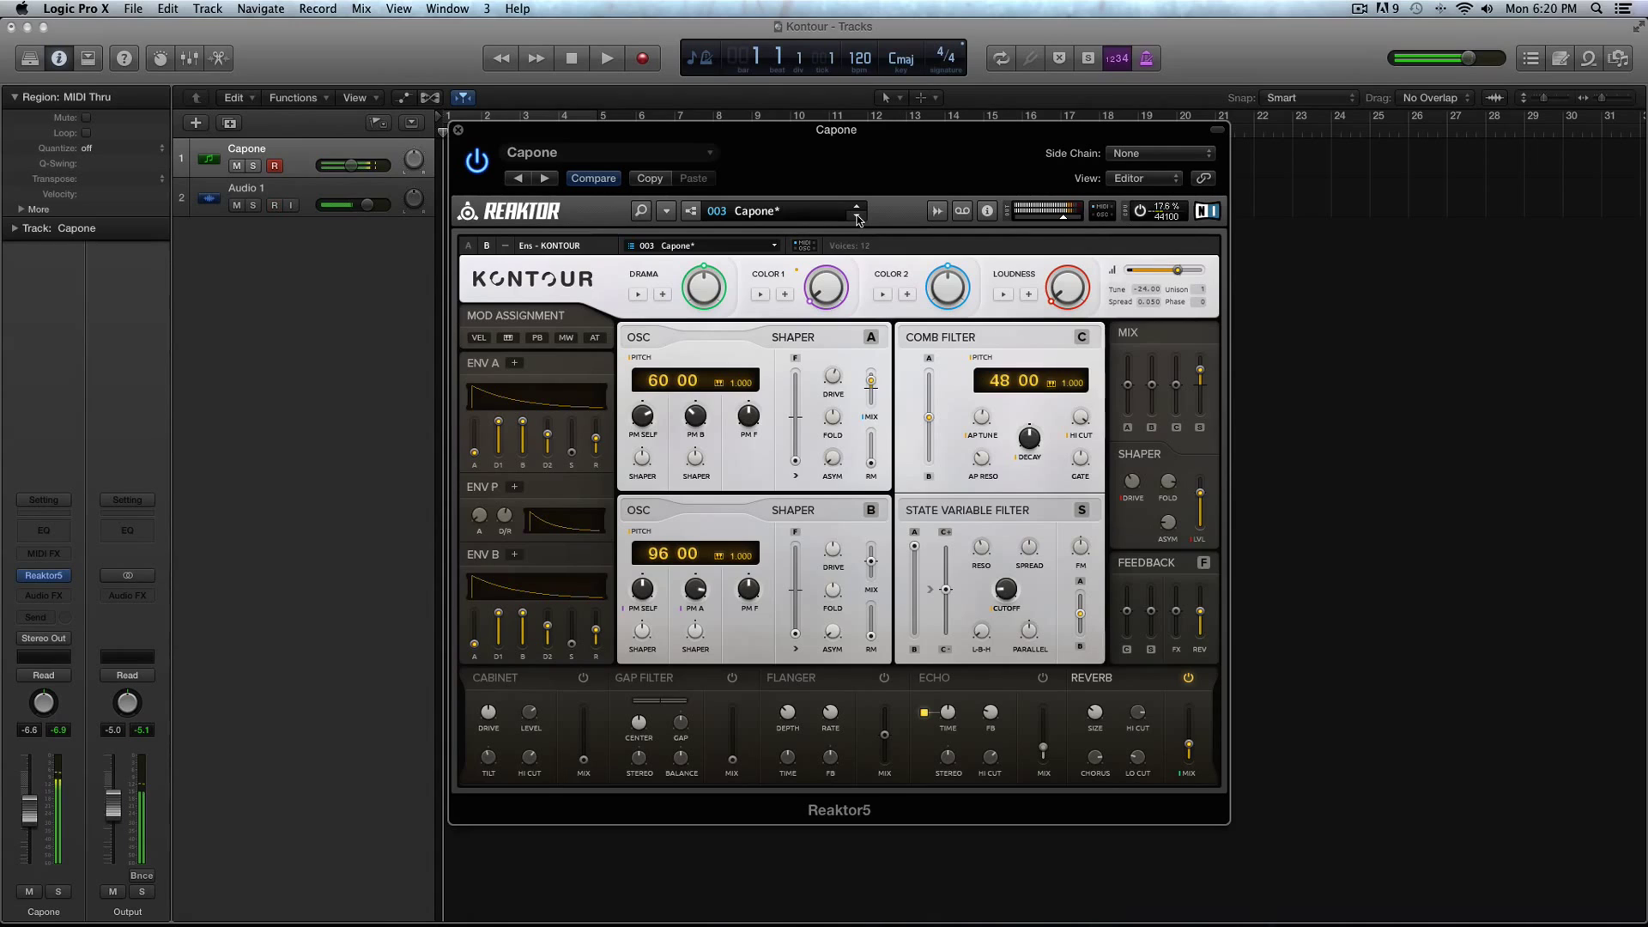
left_click(857, 218)
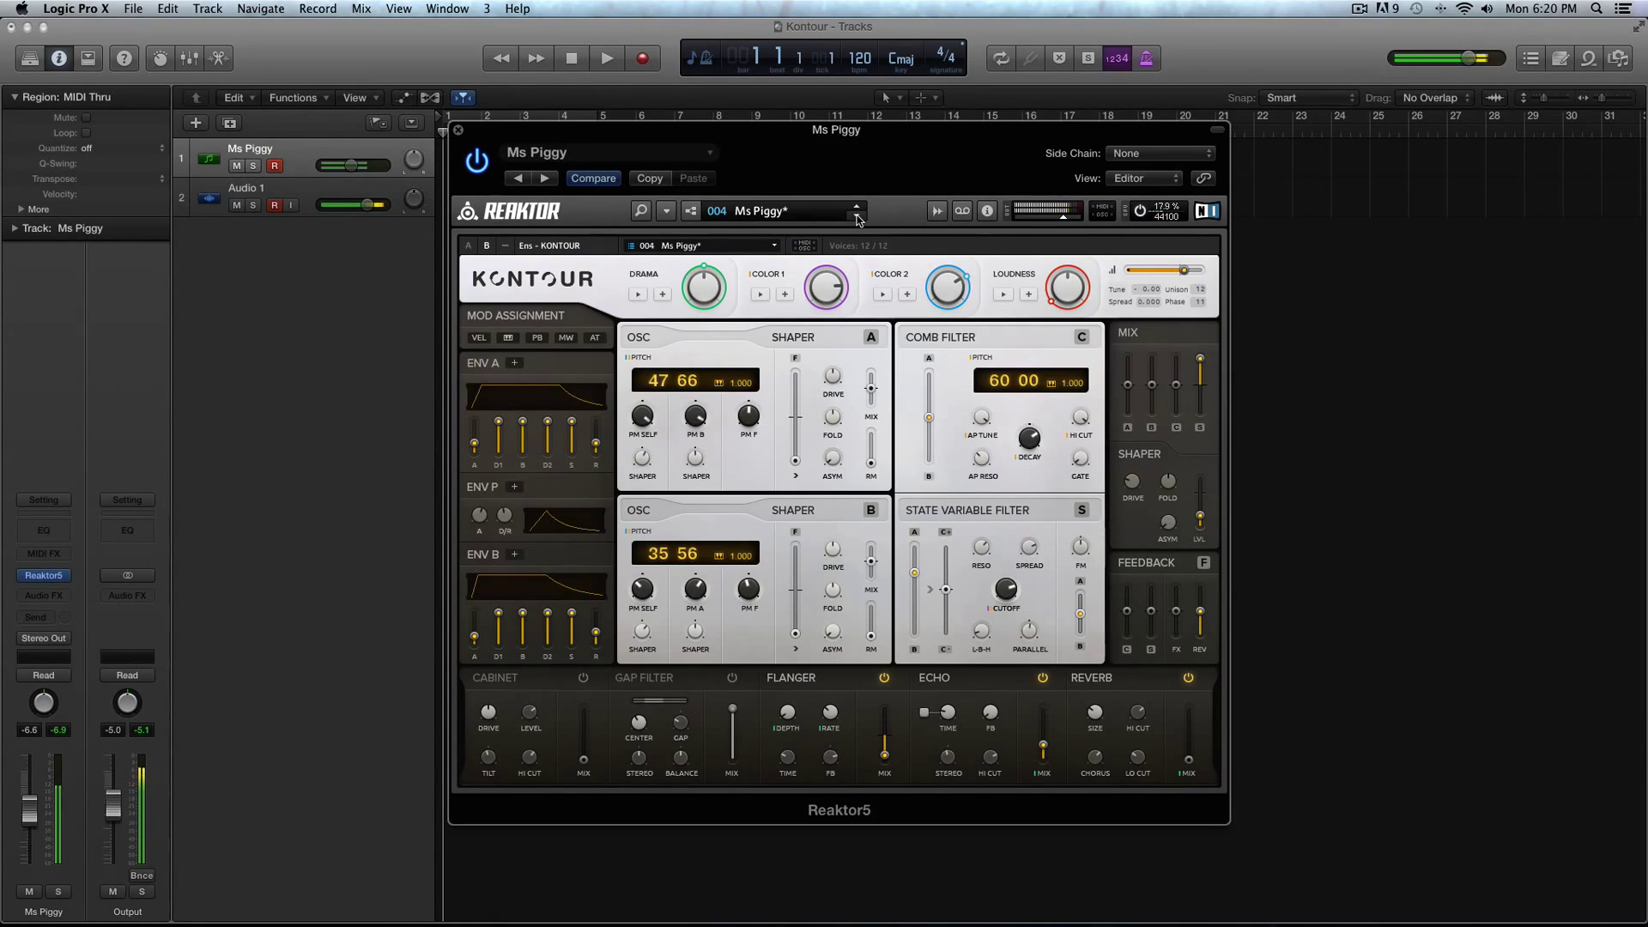
left_click(856, 217)
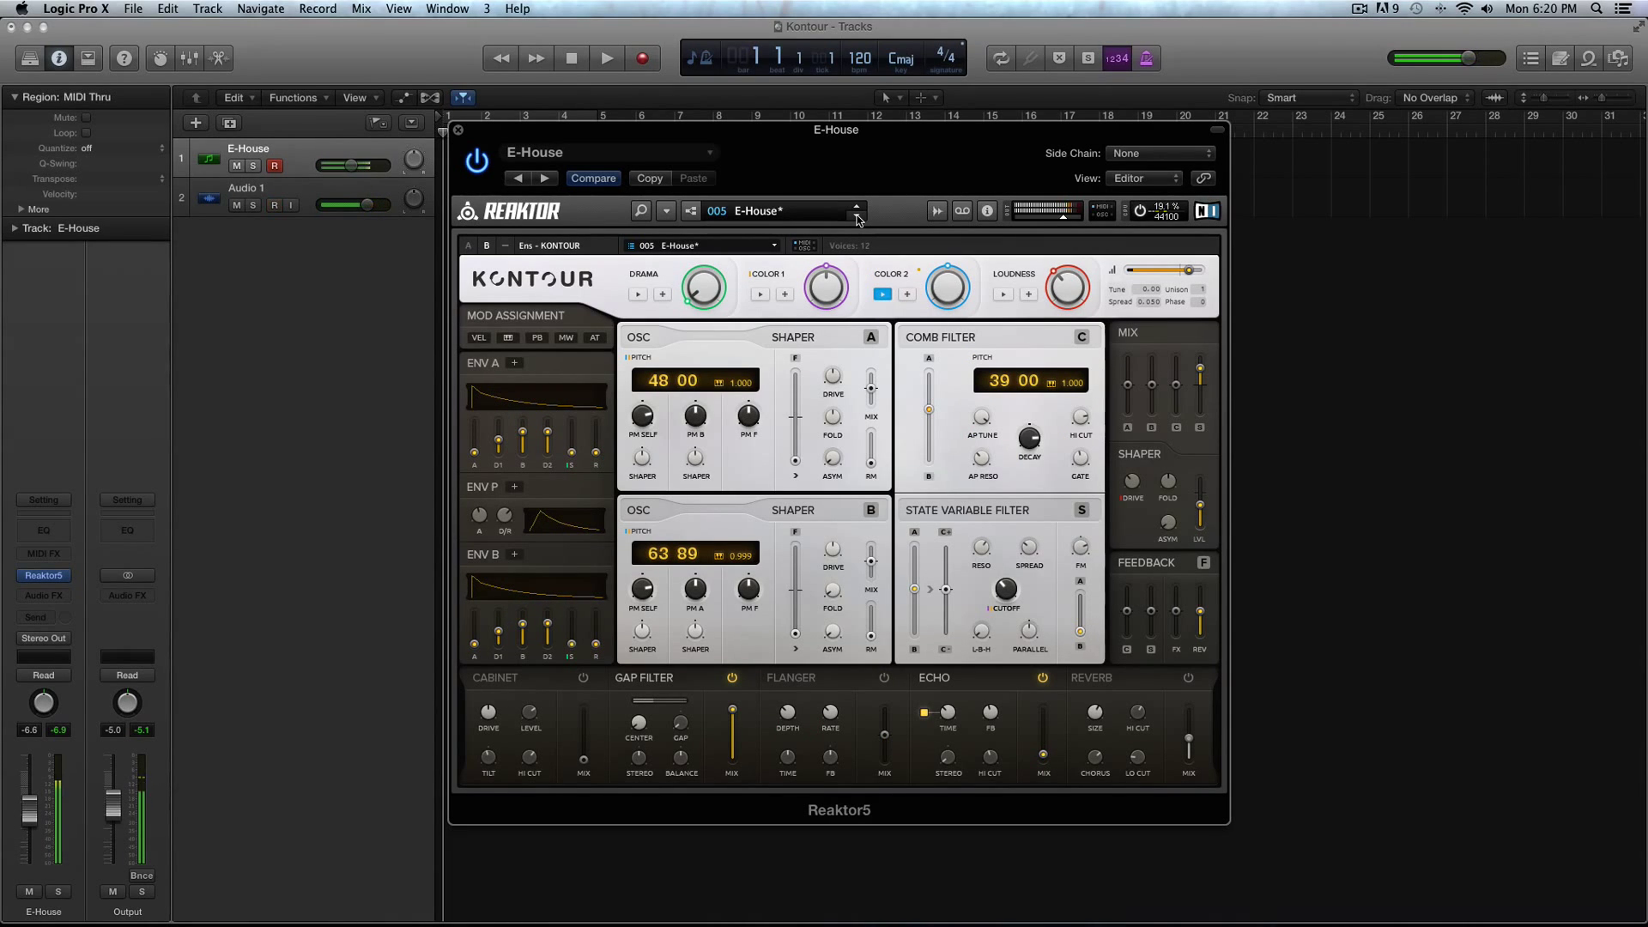
left_click(856, 217)
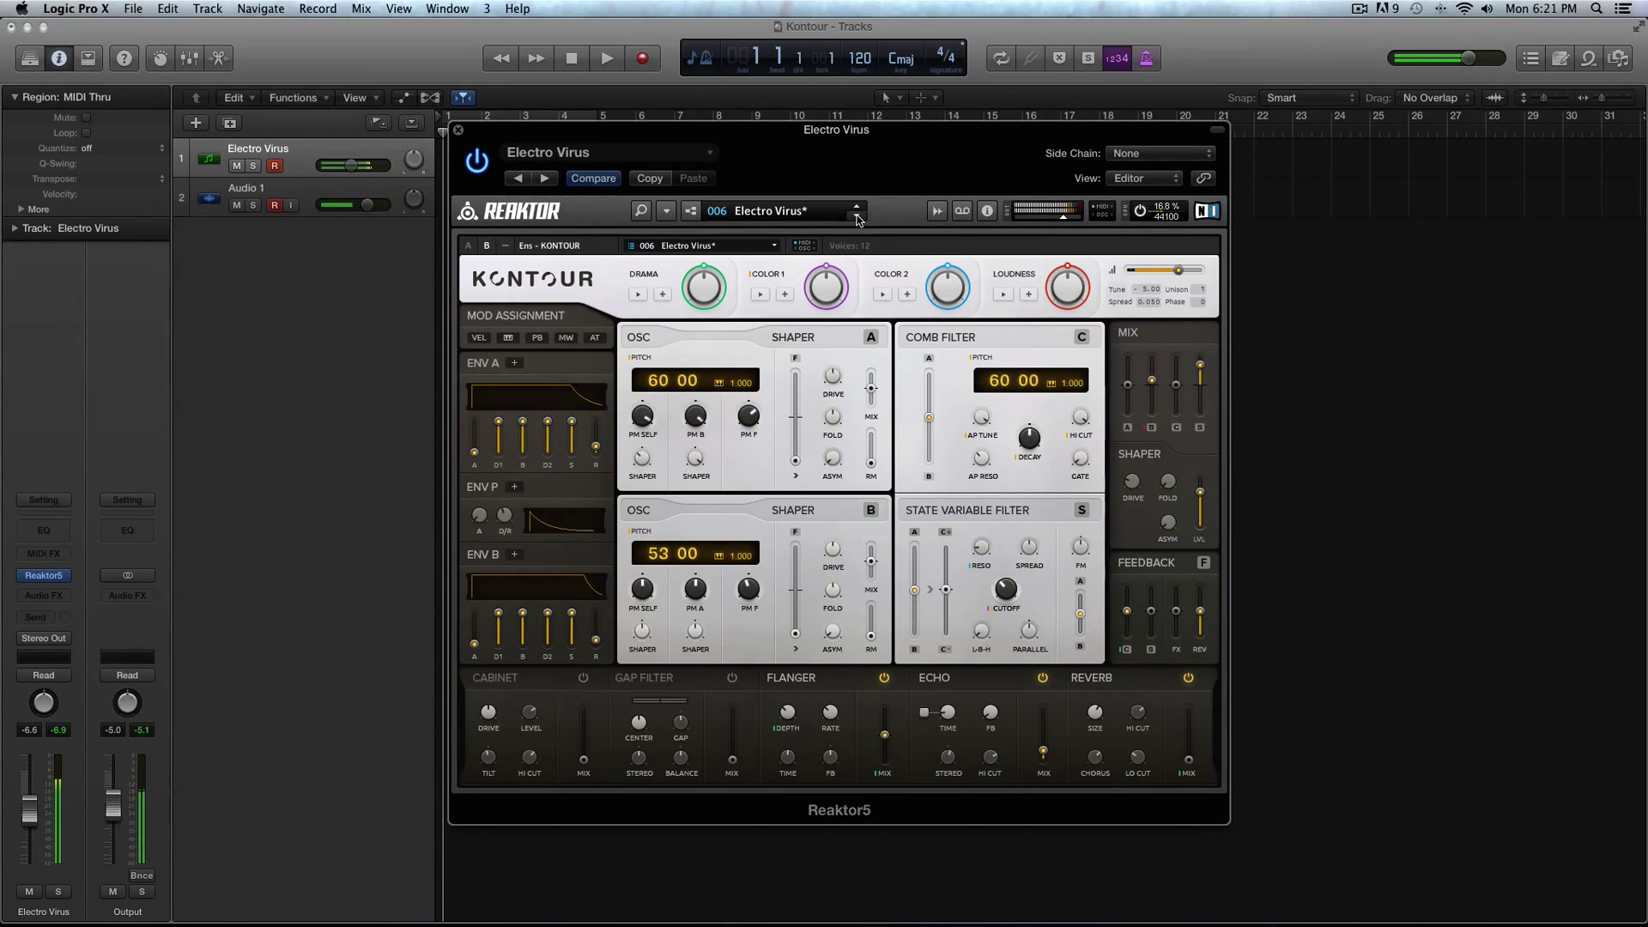
left_click(855, 217)
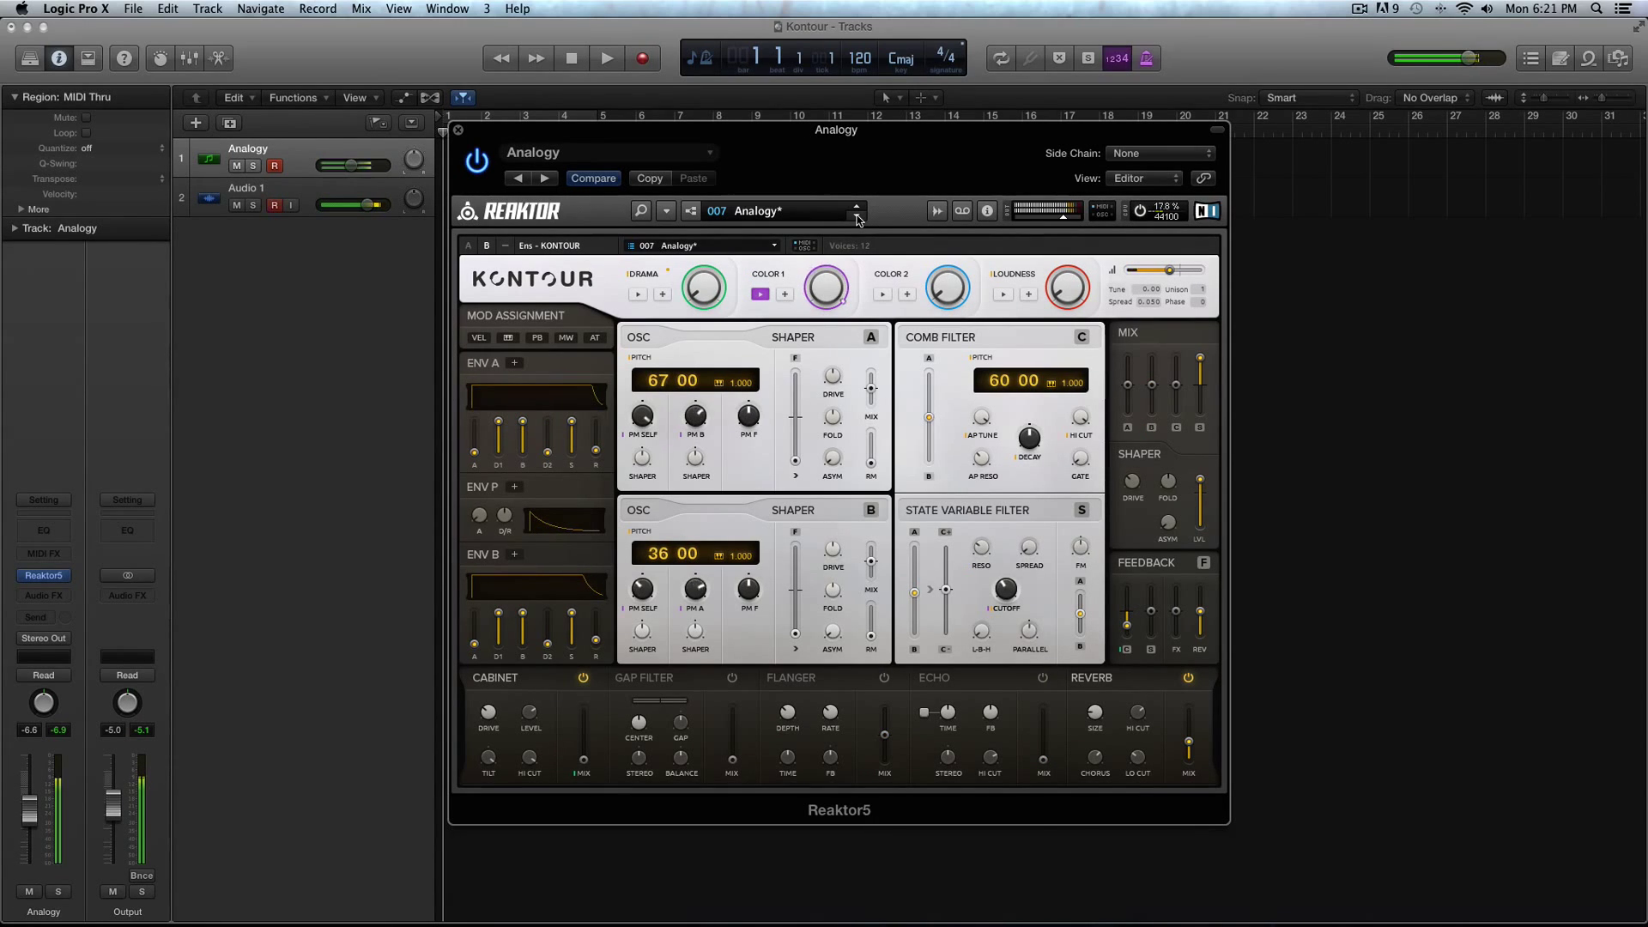
left_click(856, 217)
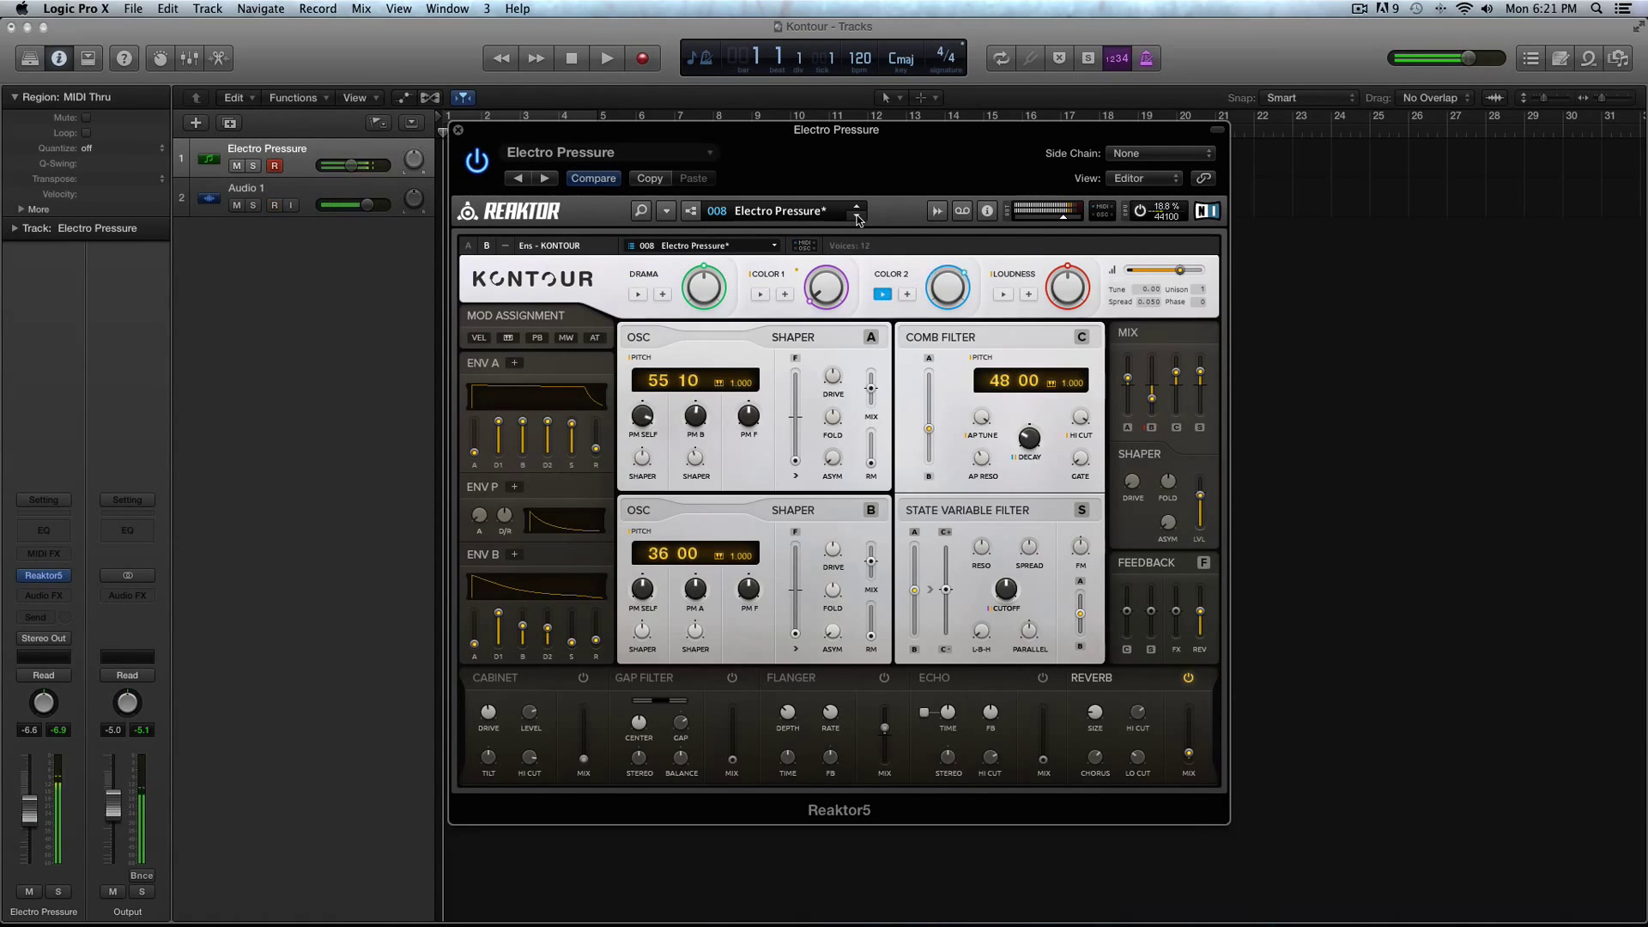
left_click(856, 217)
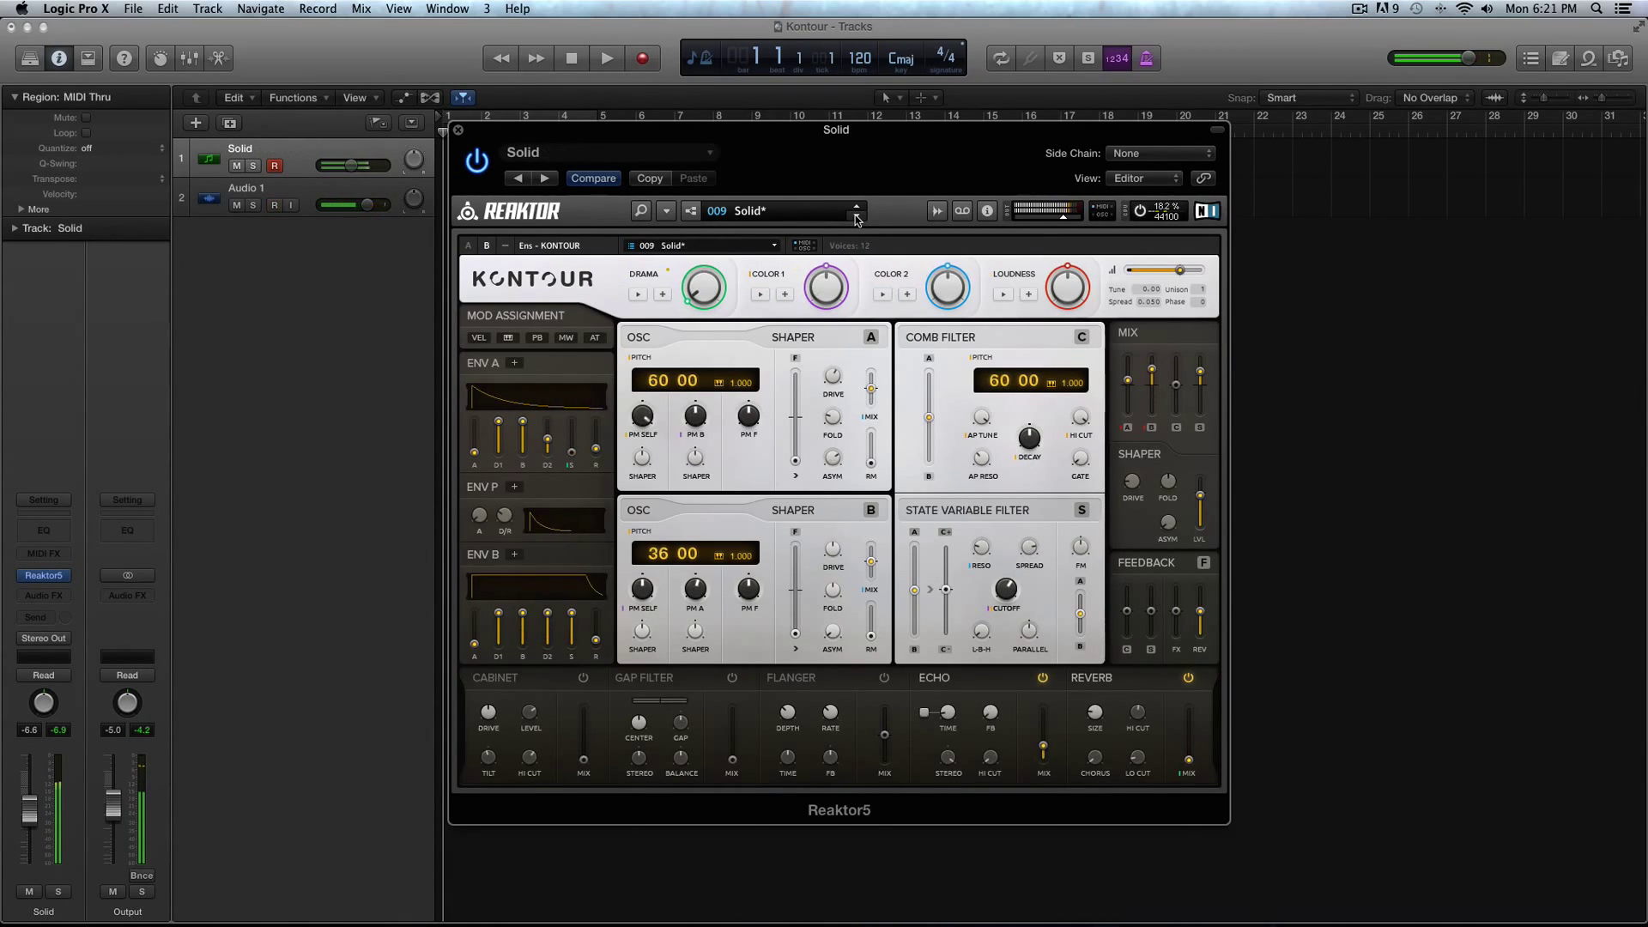
left_click(828, 215)
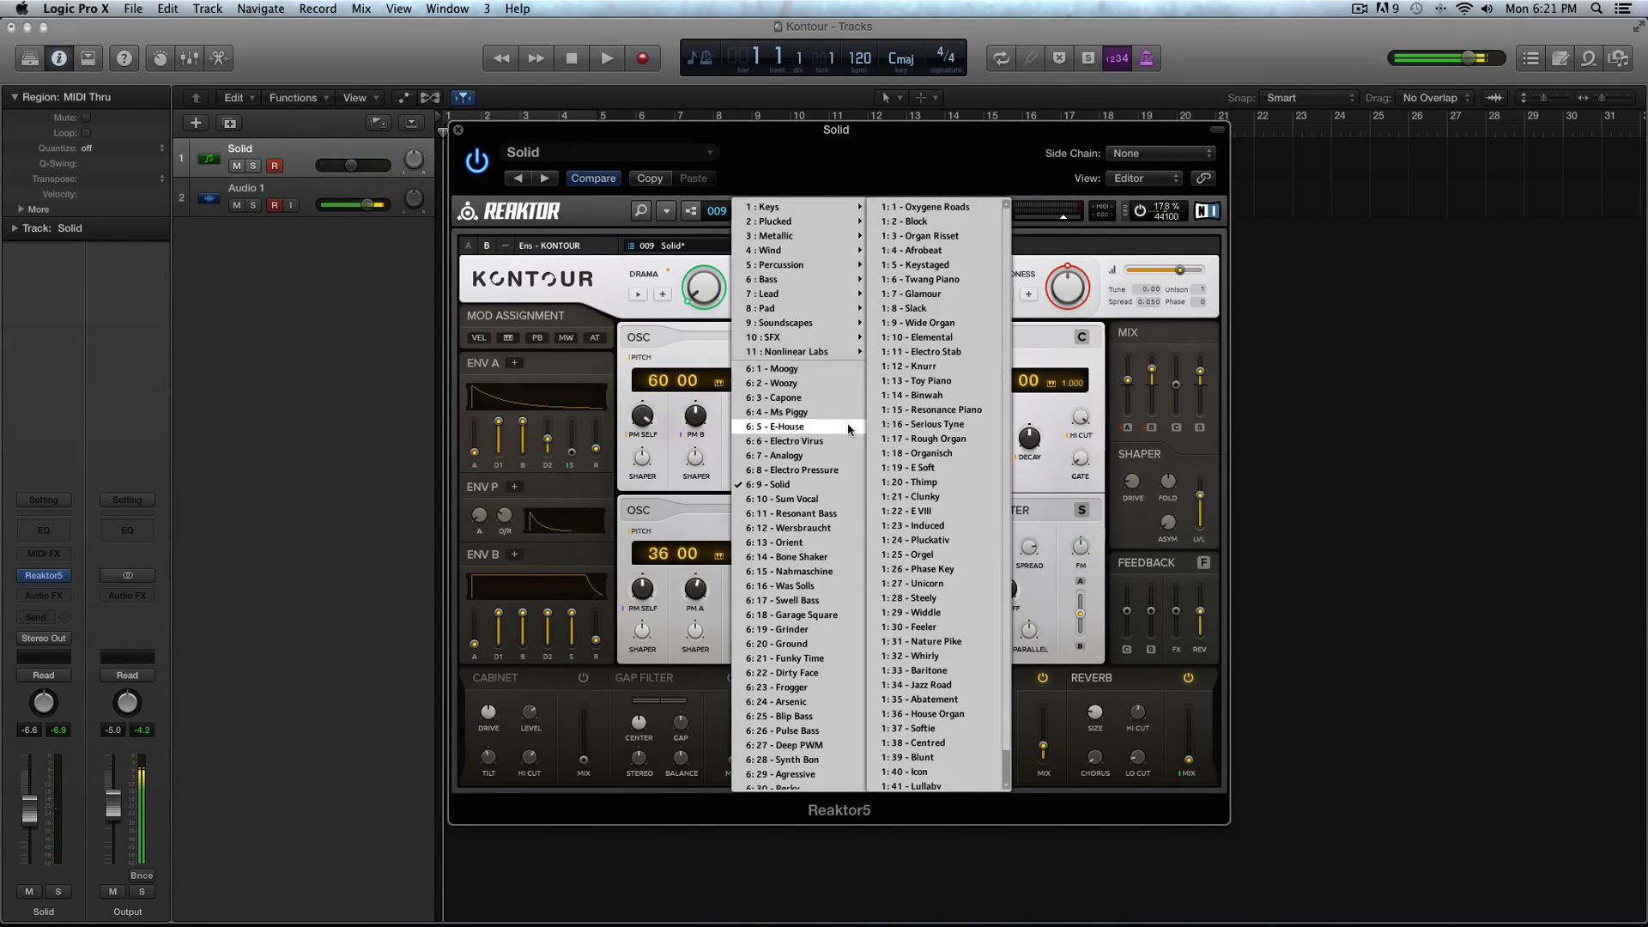
Load Abacat from the Lead bank, then step through Curvature, Summersault, Italo Brass and Pools
mouse_move(806, 298)
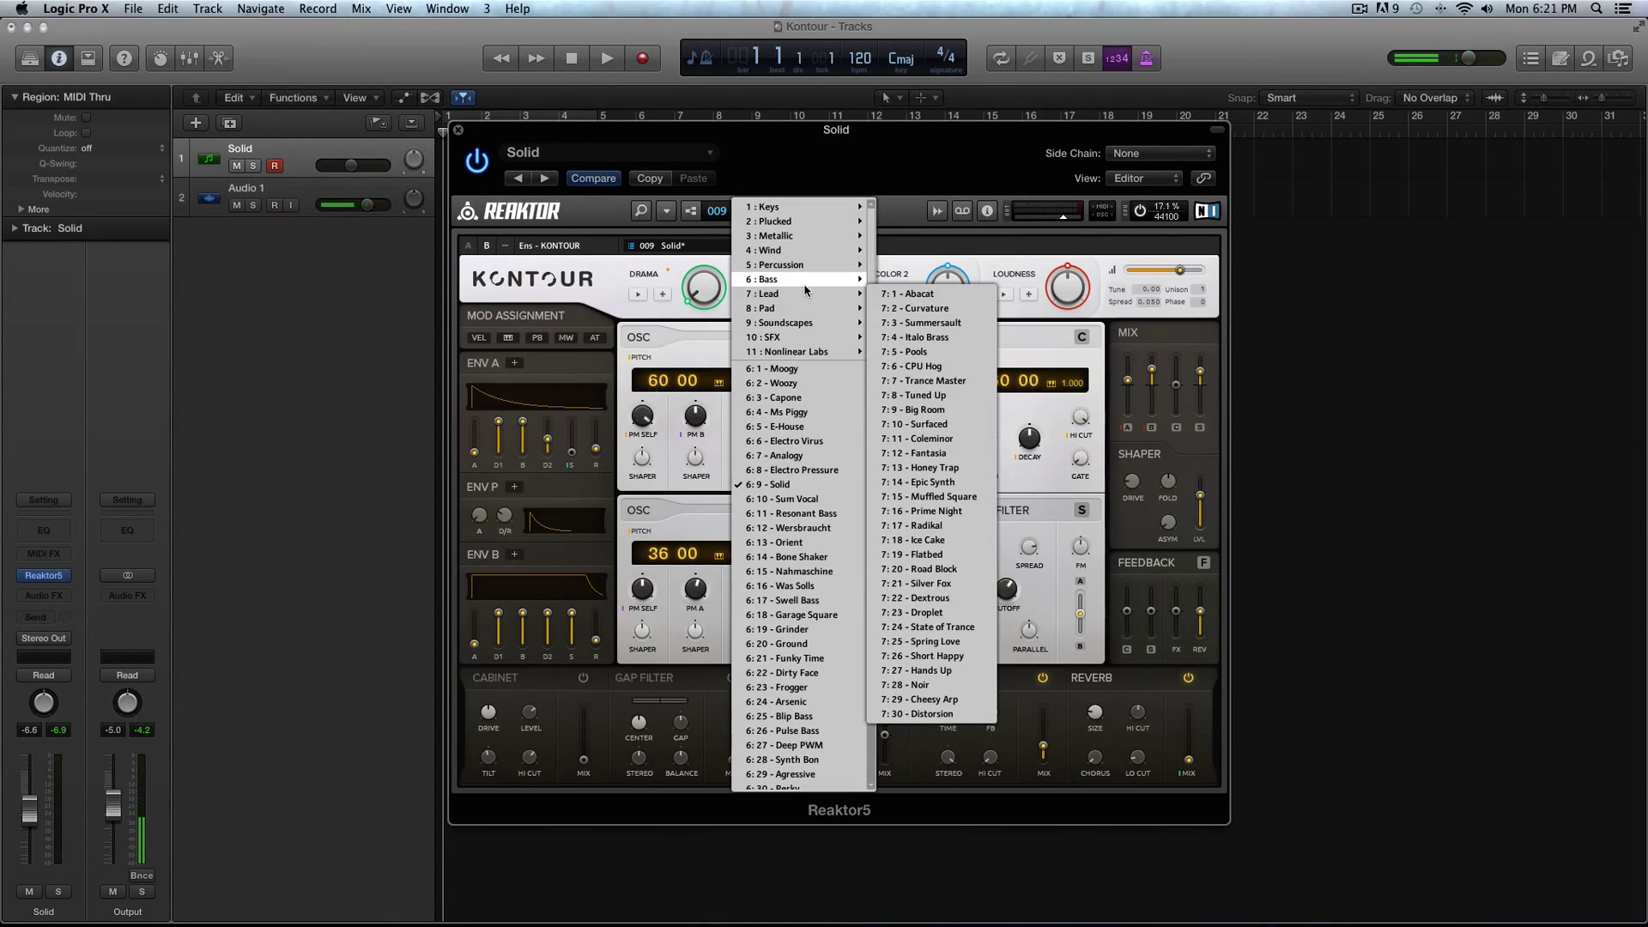
left_click(897, 296)
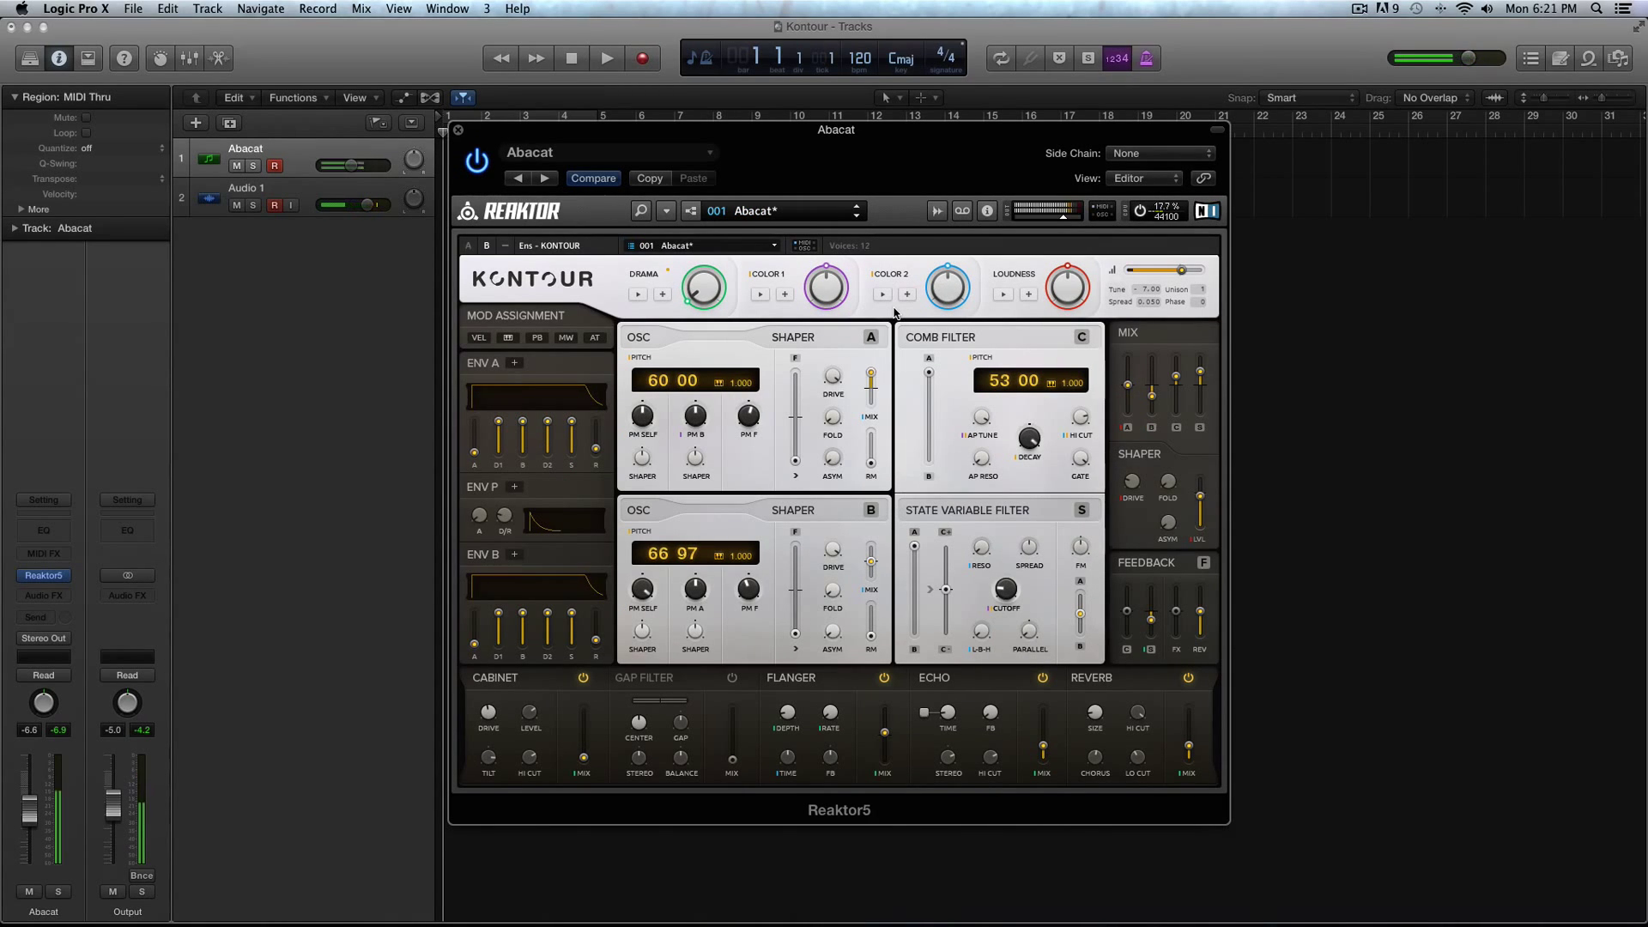
left_click(858, 217)
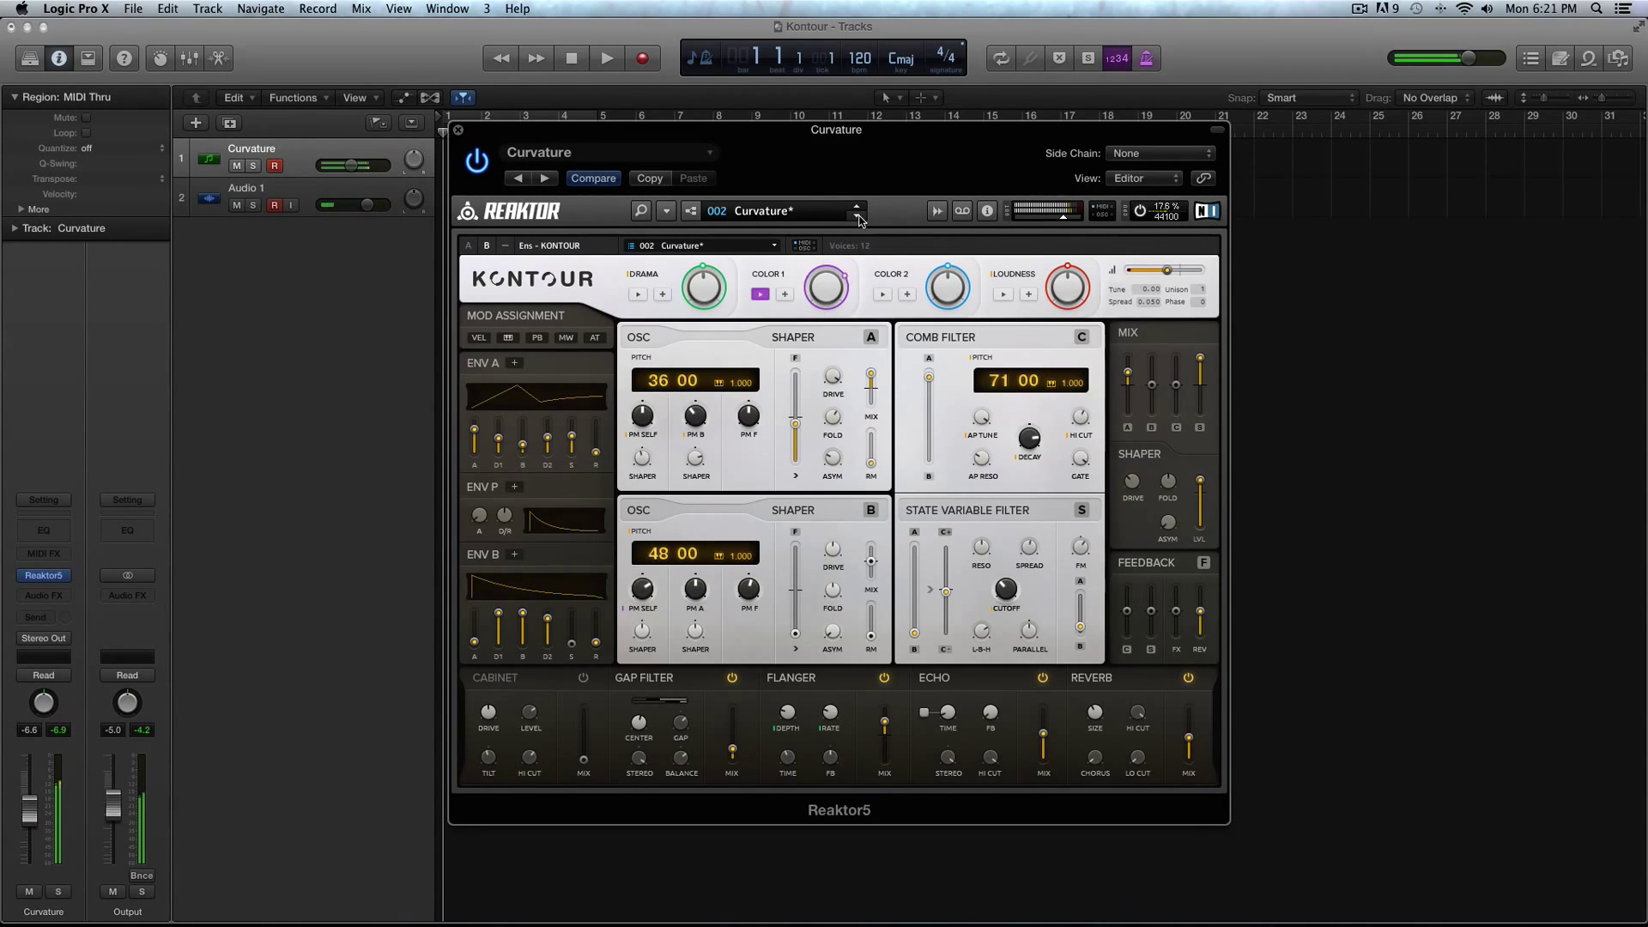
left_click(857, 217)
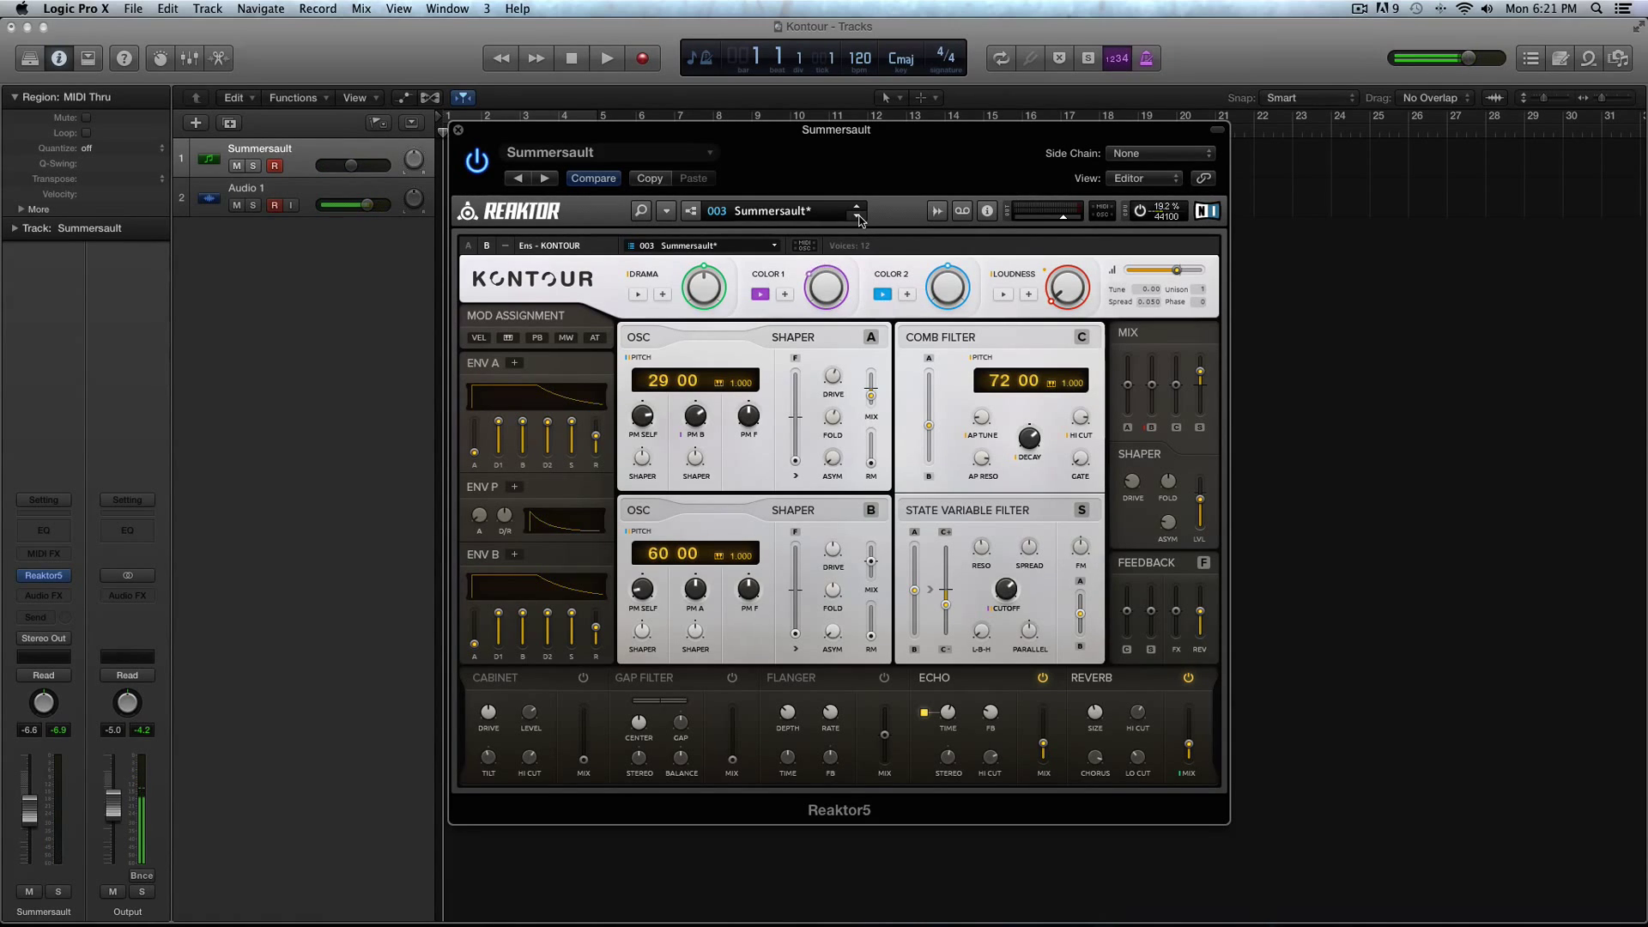
left_click(858, 218)
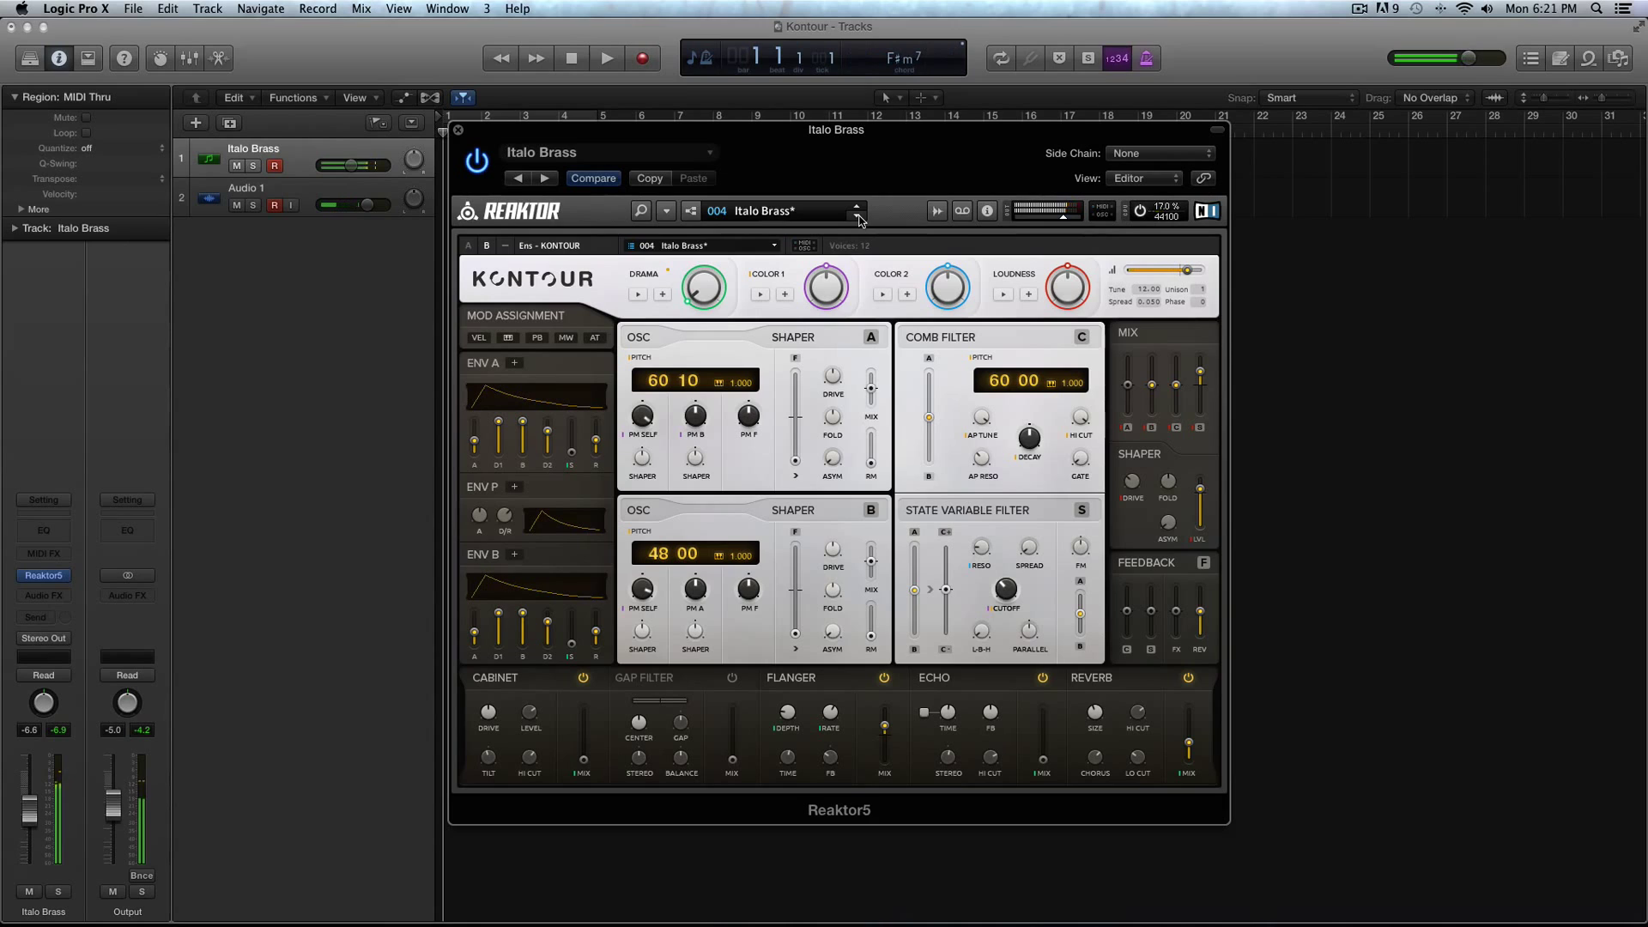
left_click(857, 217)
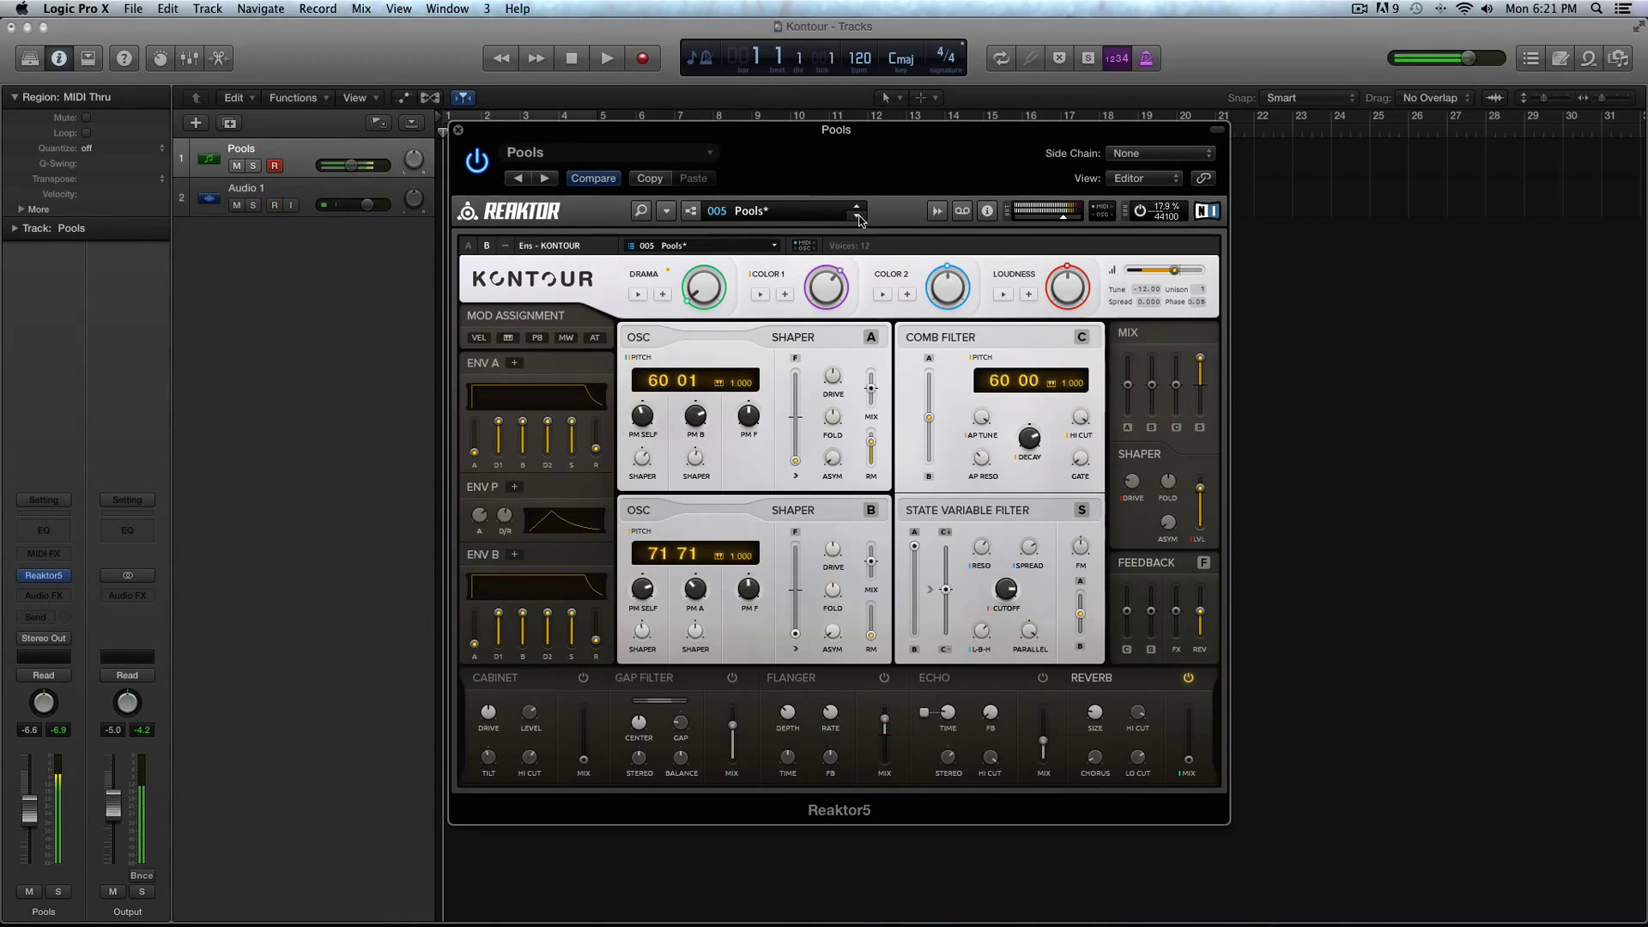
Continue through CPU Hog, Trance Master, Tuned Up and Big Room to Surfaced
left_click(857, 217)
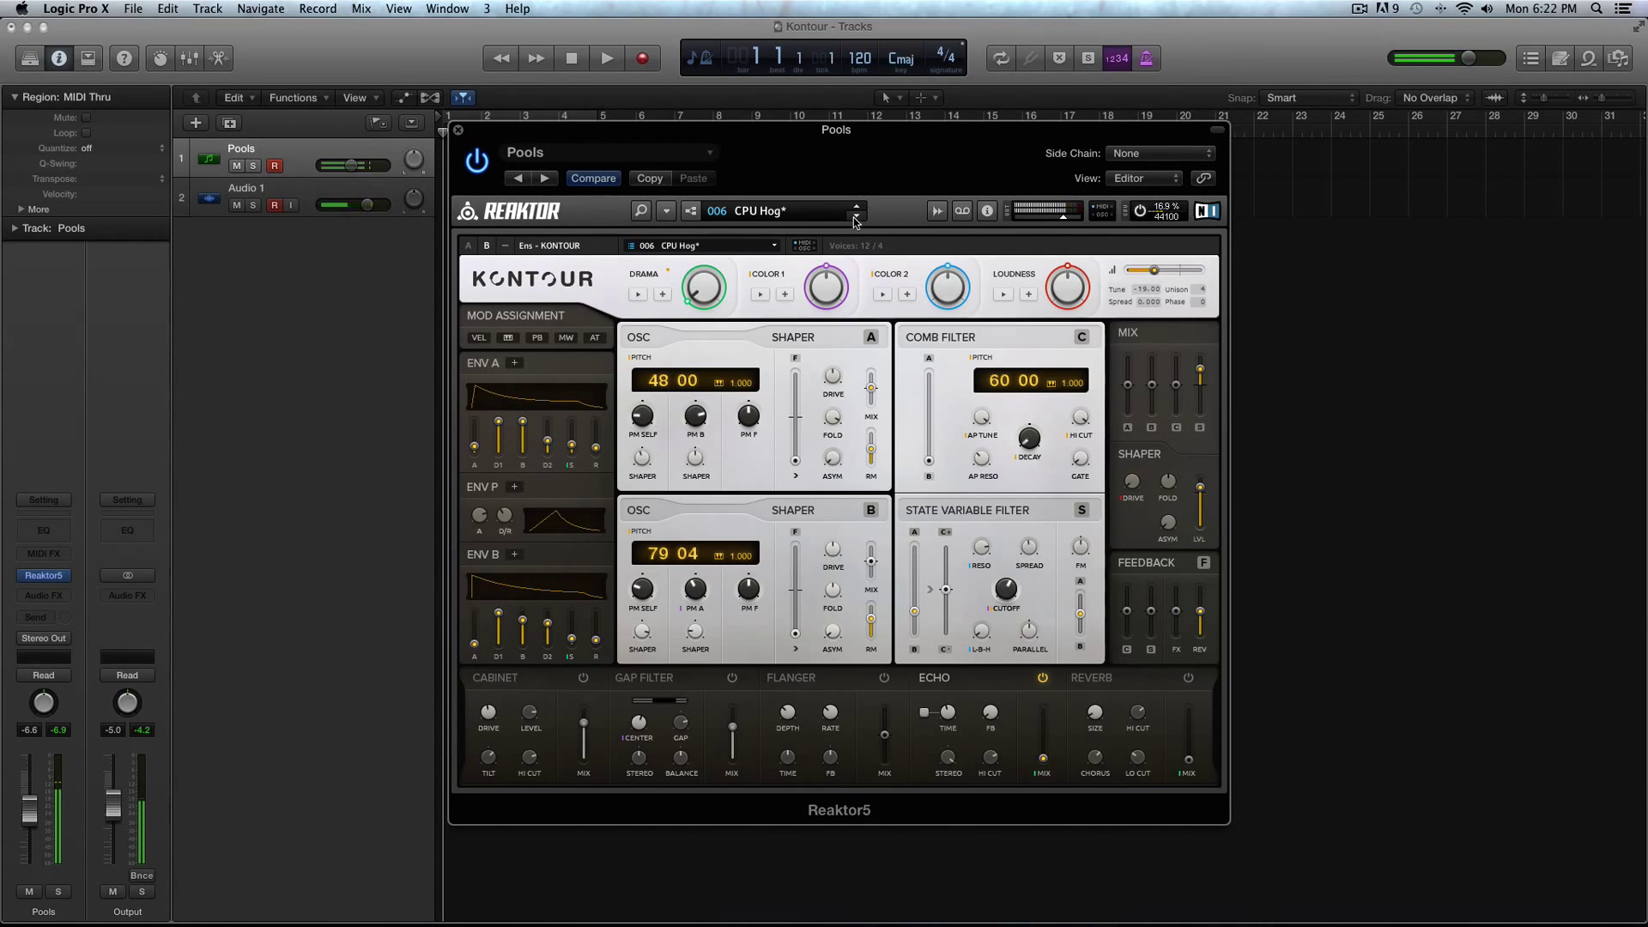
left_click(855, 218)
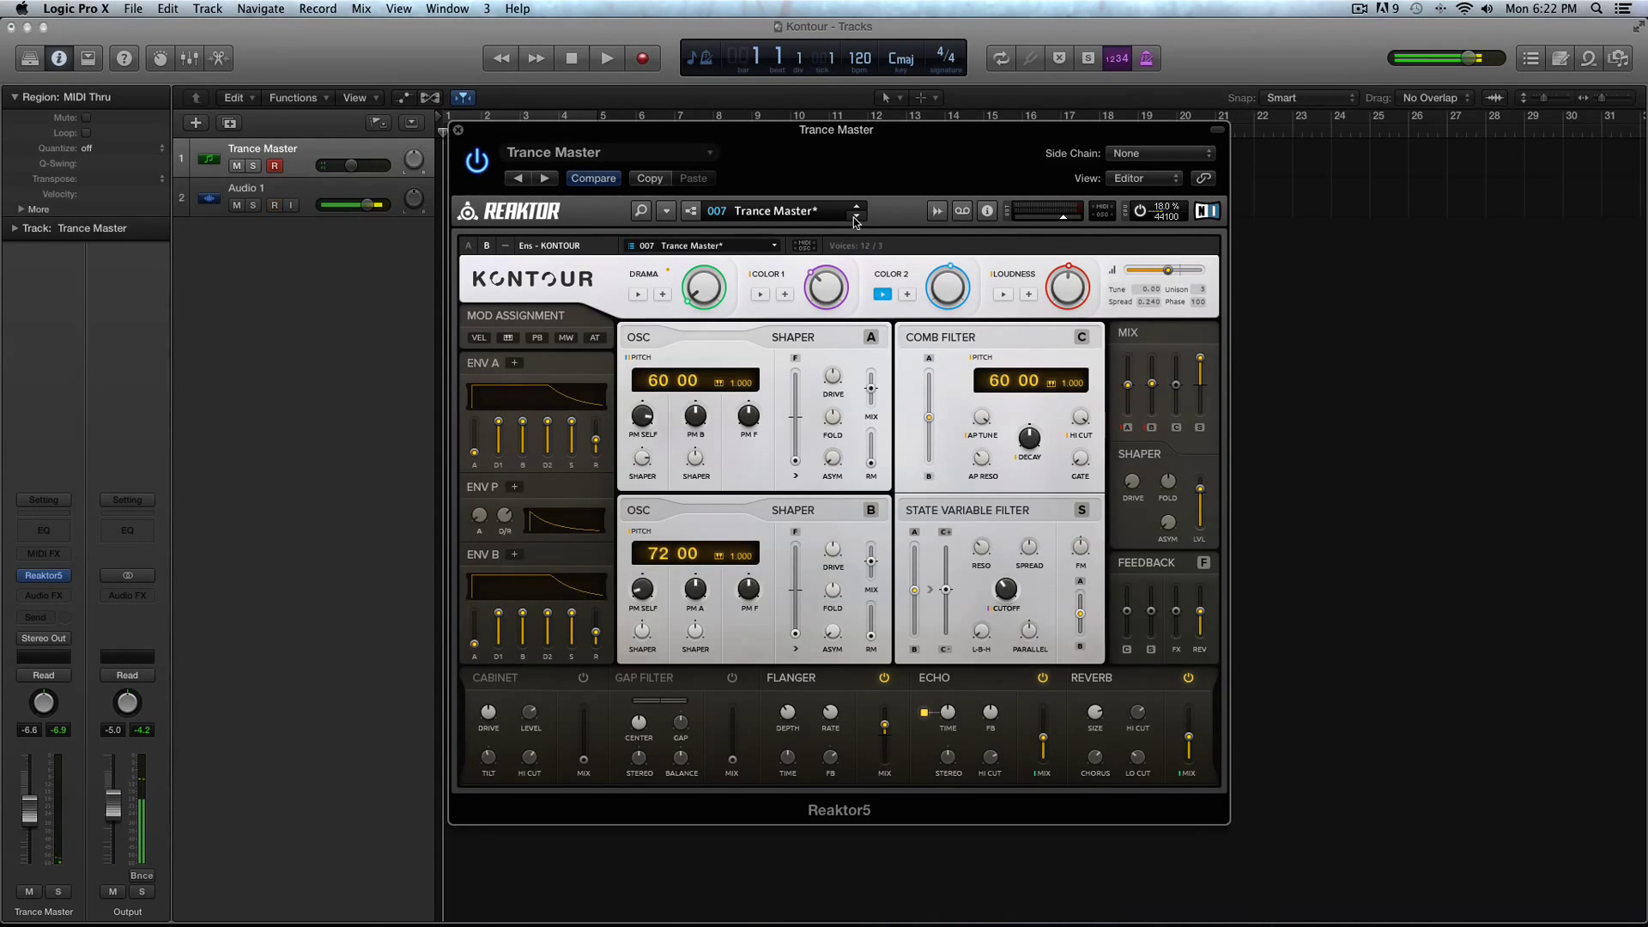
left_click(855, 219)
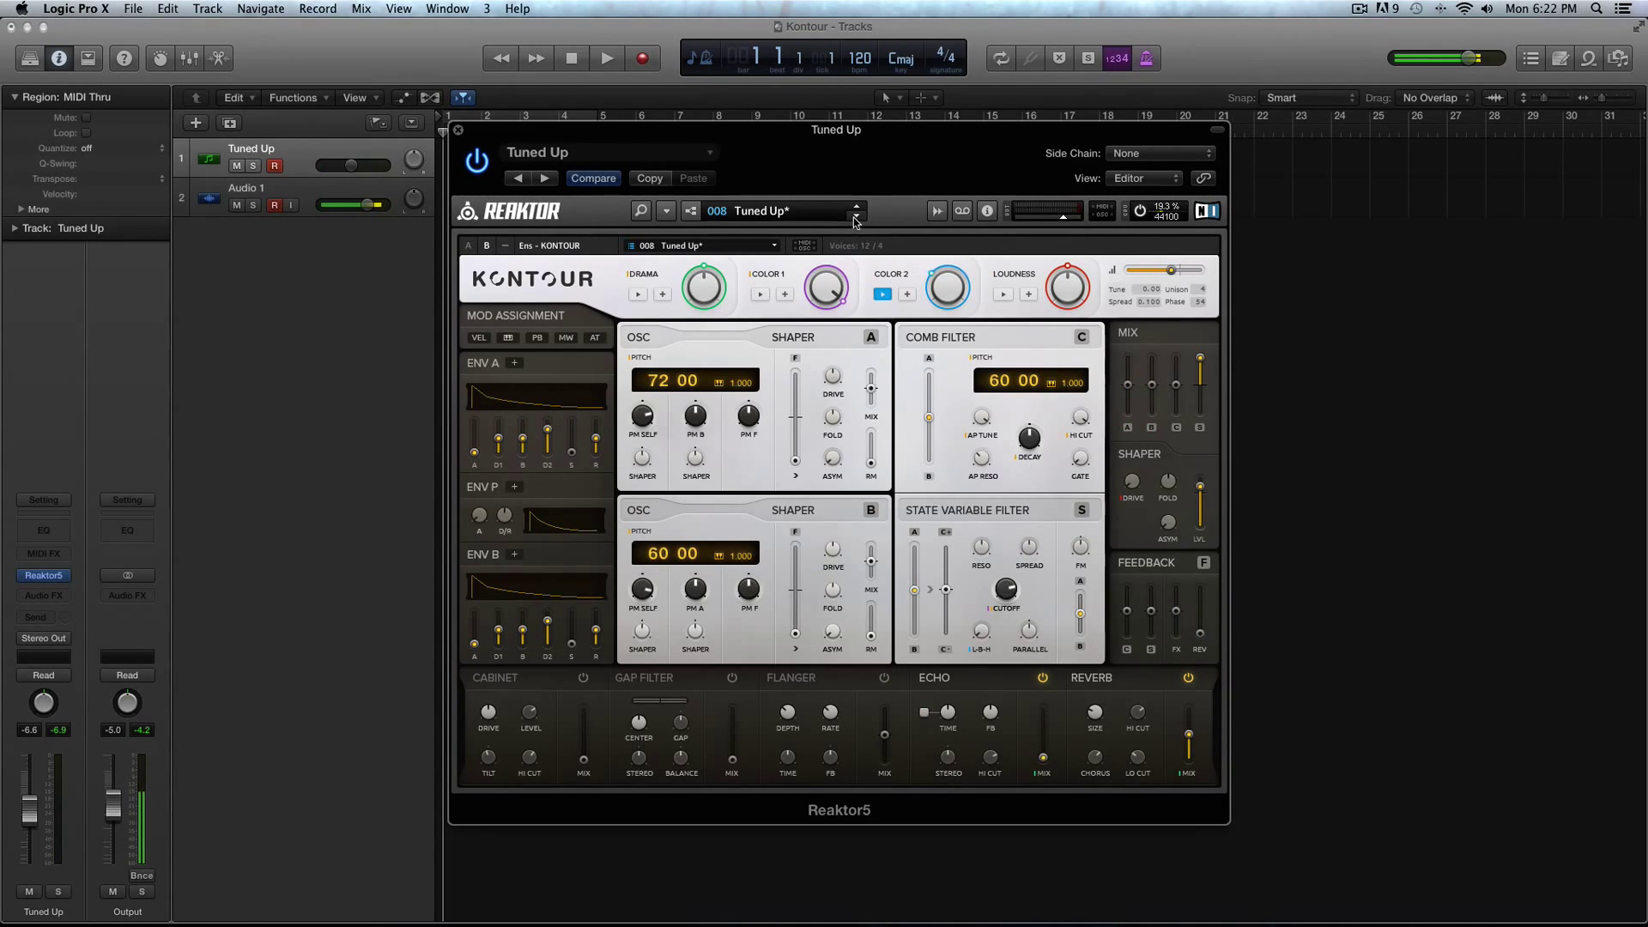
left_click(854, 218)
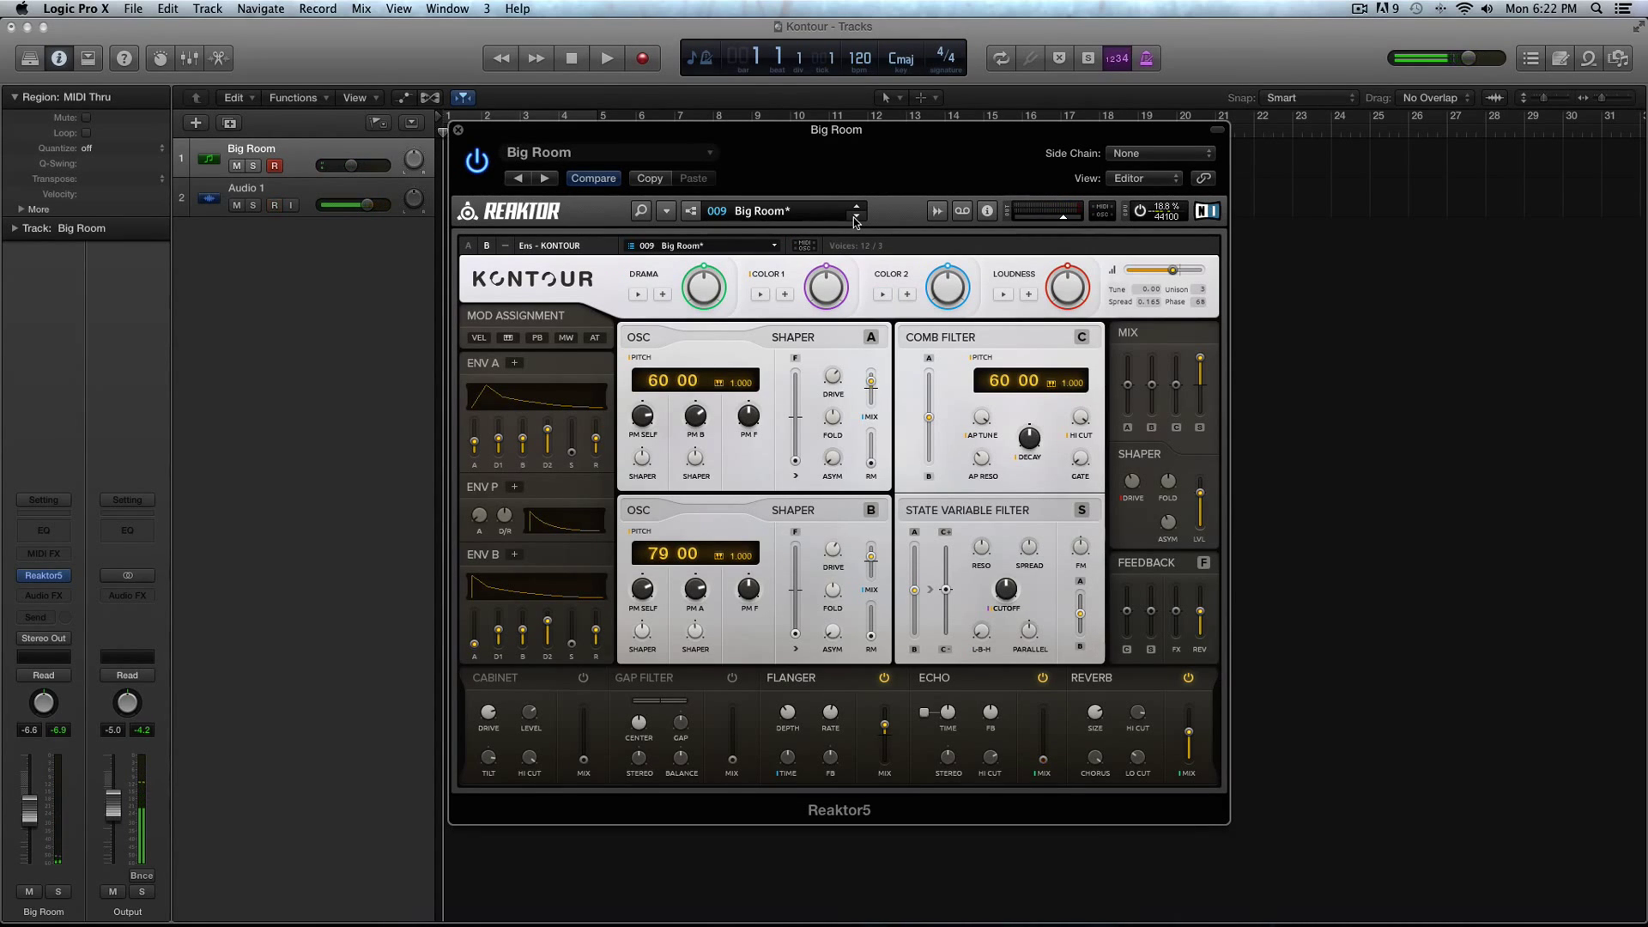
left_click(855, 220)
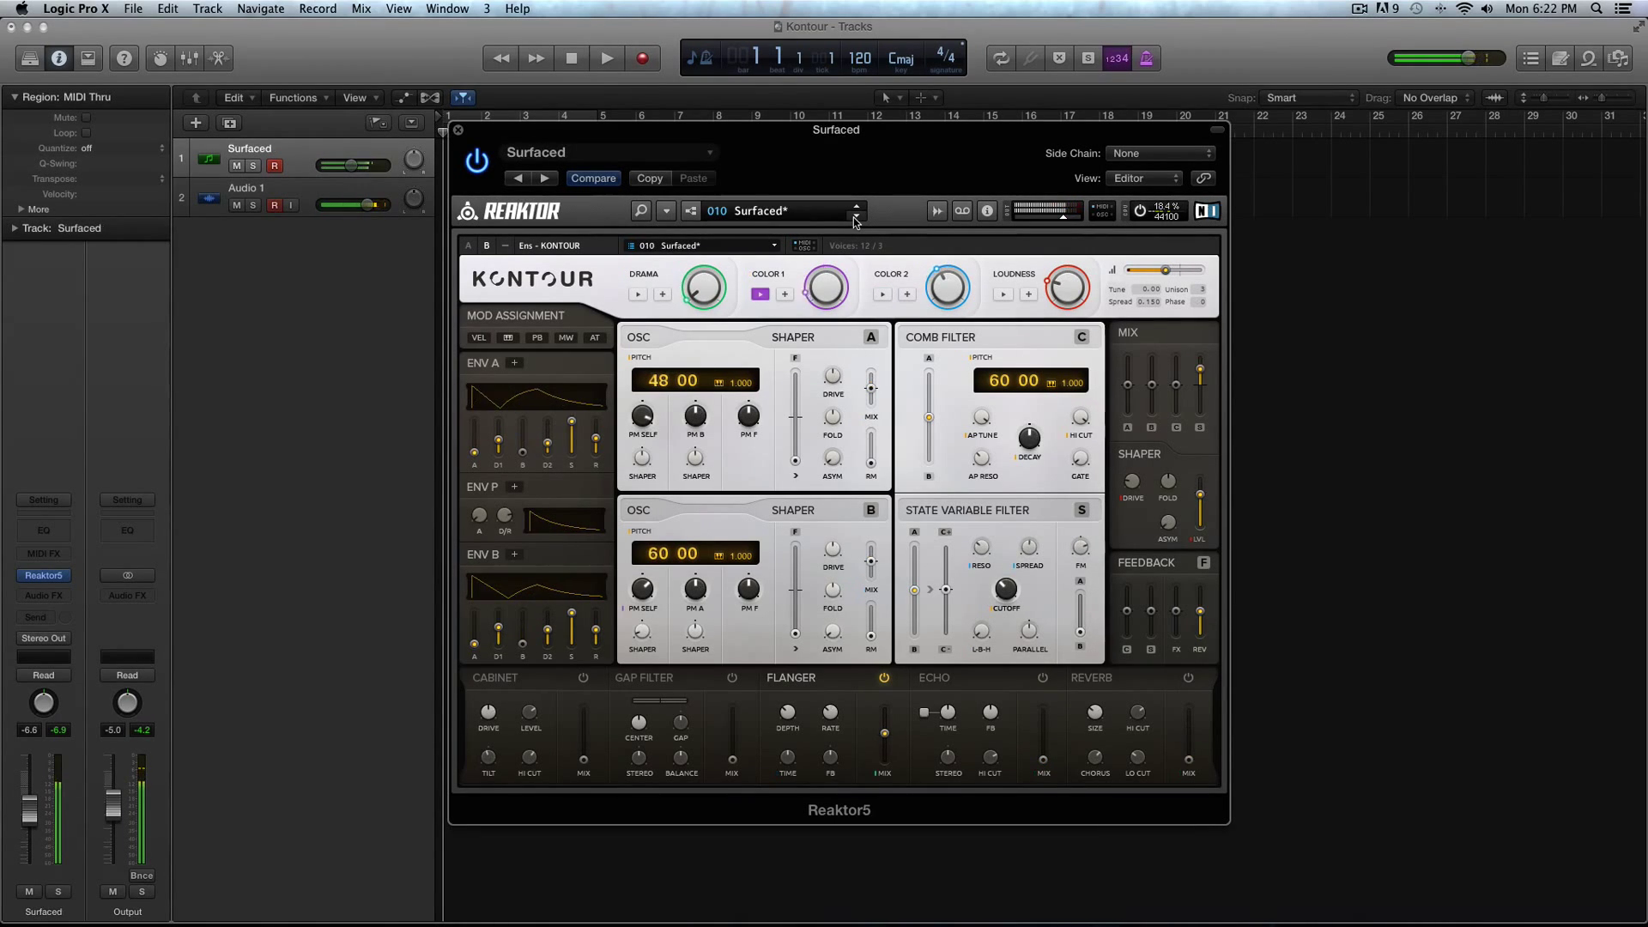
Load Epic Synth, step through Muffled Square and Prime Night to Radikal, then show the Pad bank
left_click(808, 213)
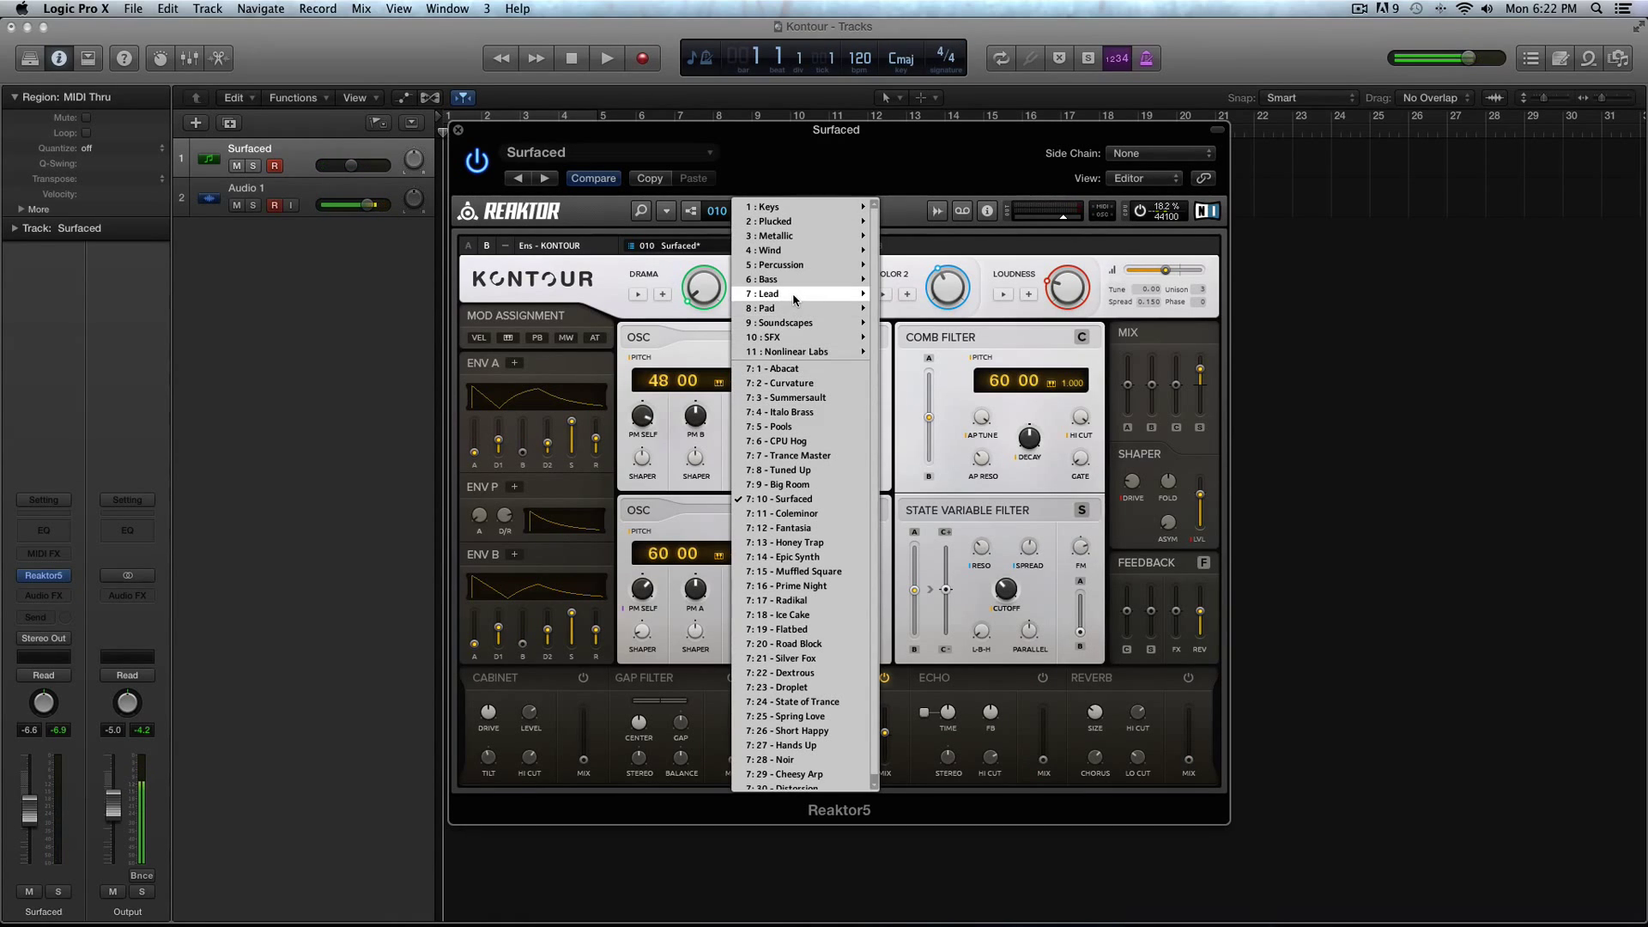
mouse_move(795, 296)
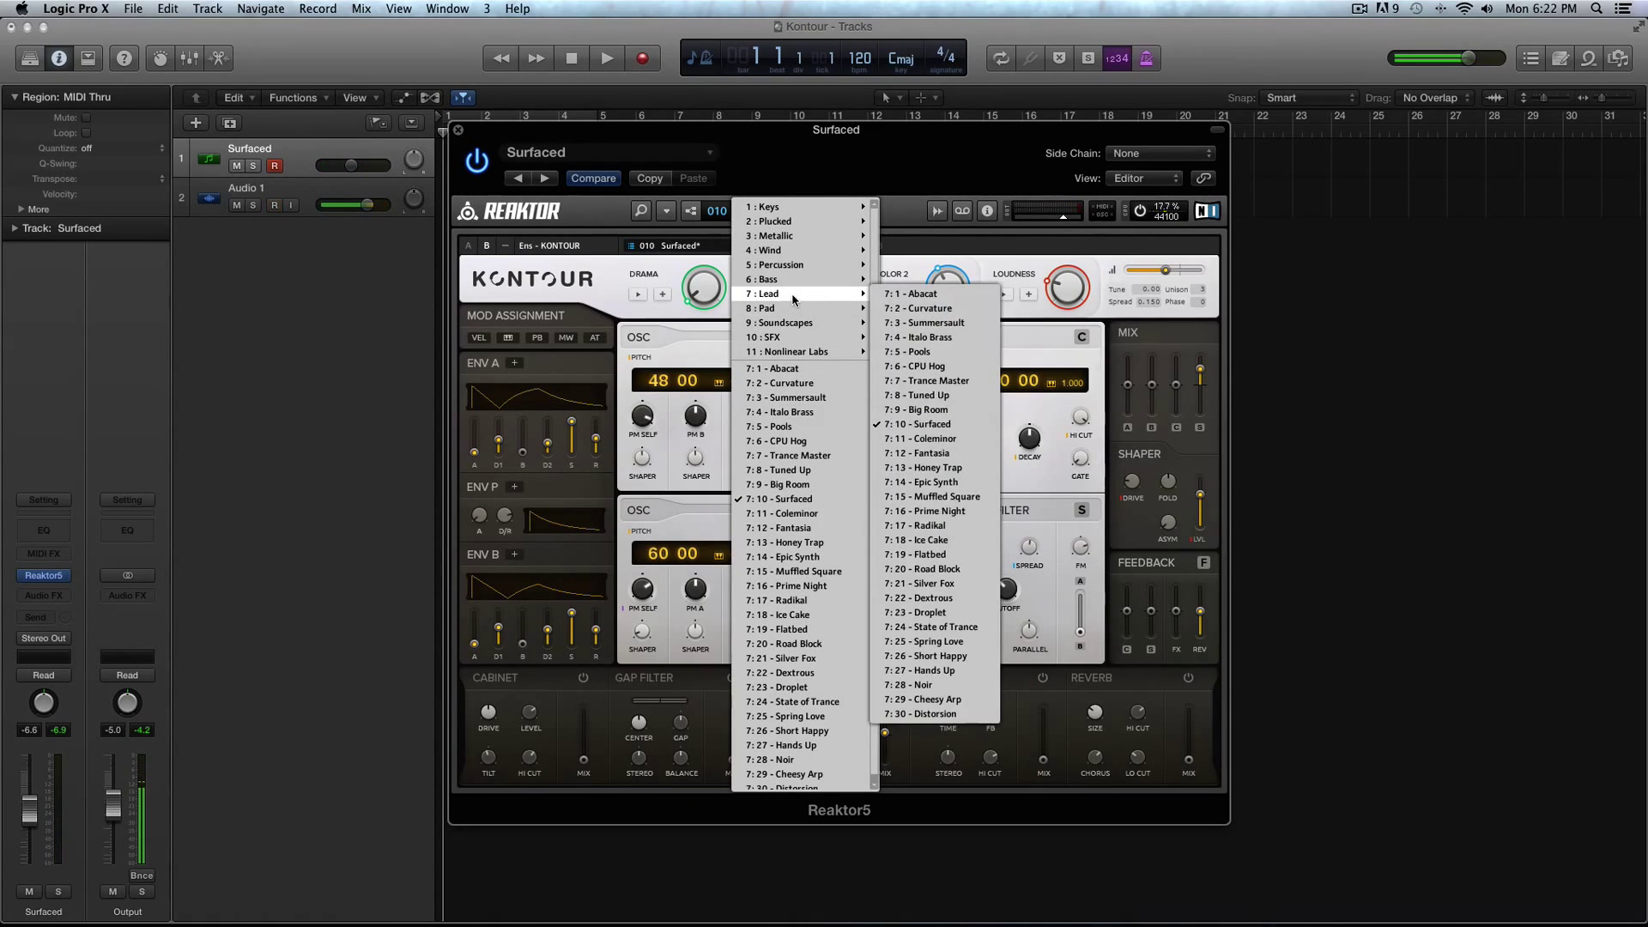
left_click(981, 484)
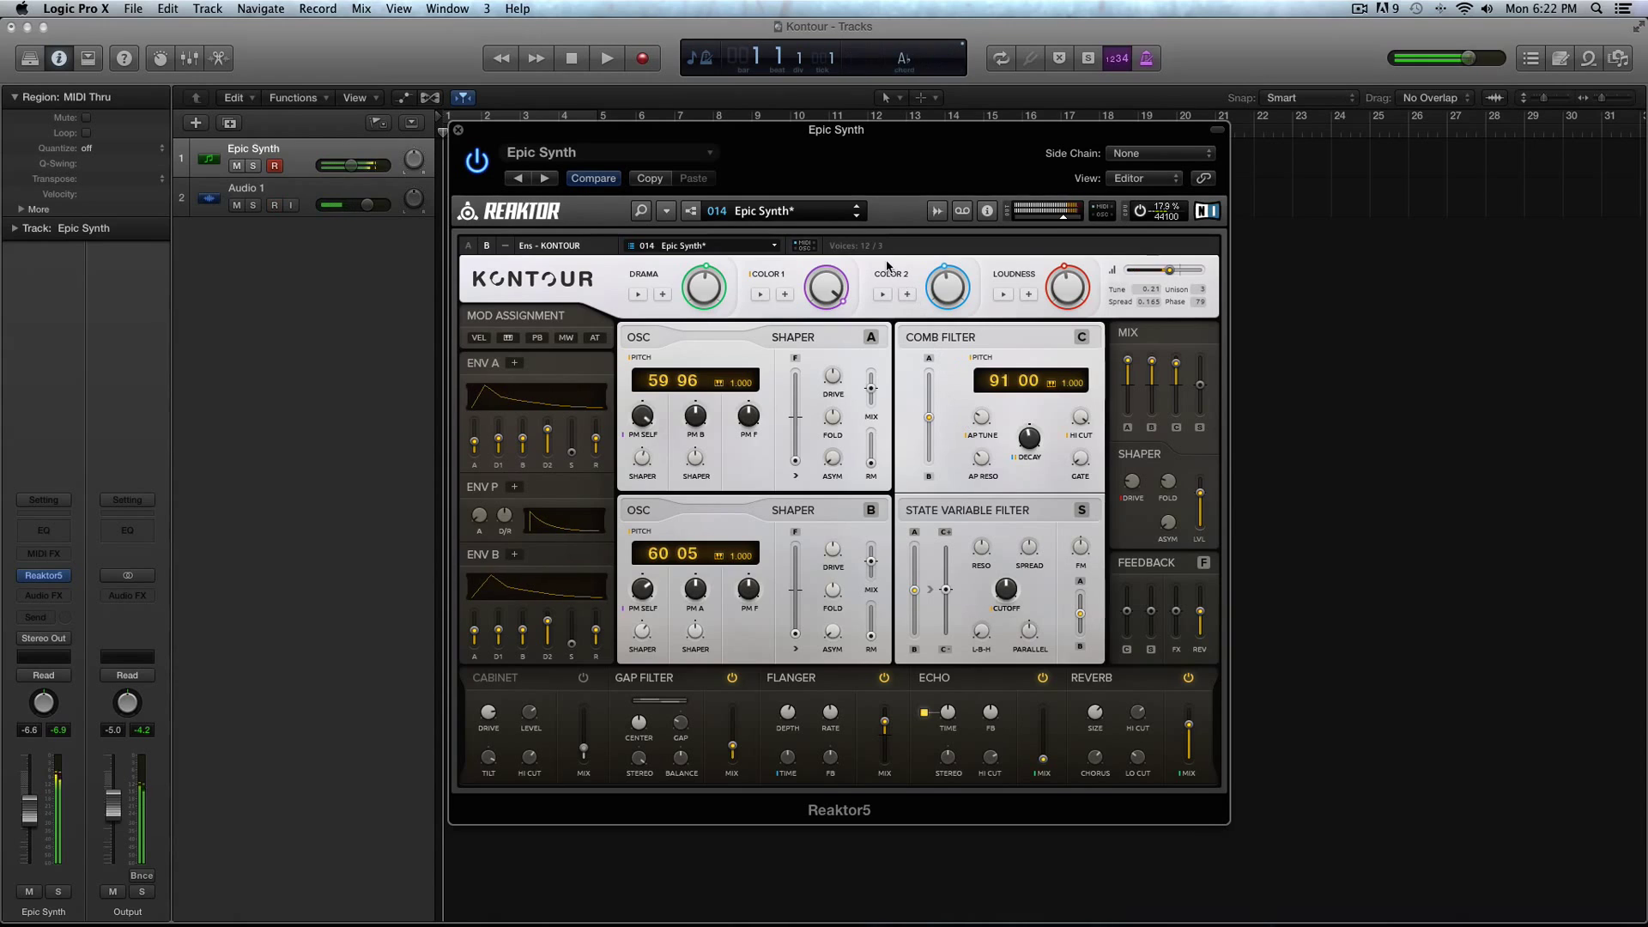
left_click(856, 216)
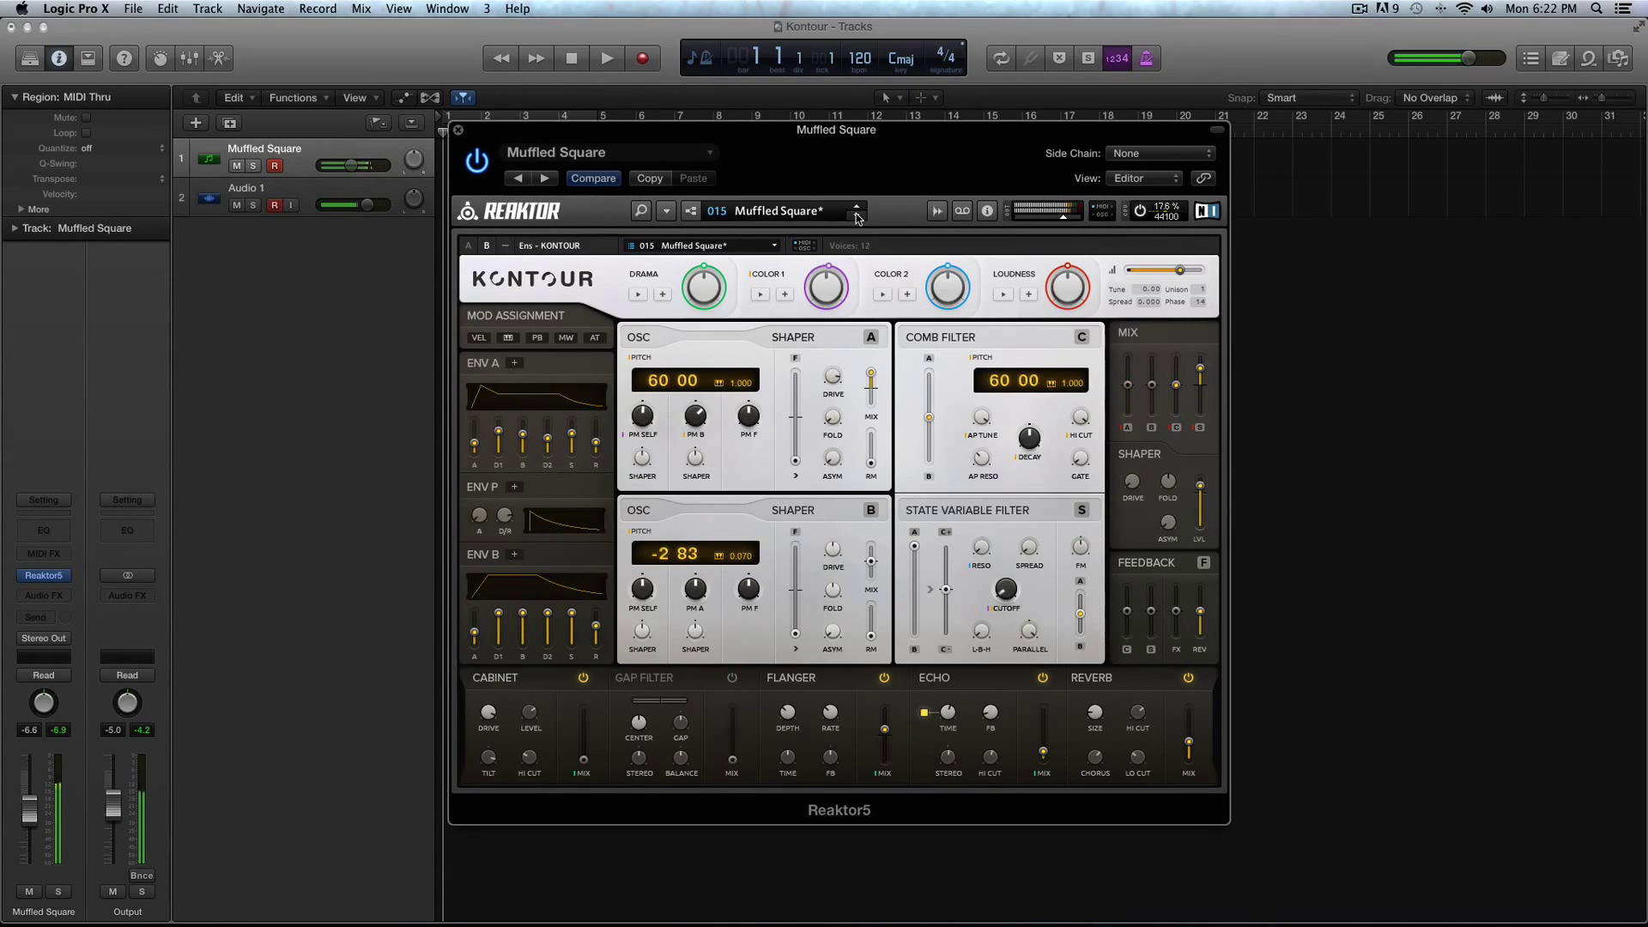
left_click(855, 216)
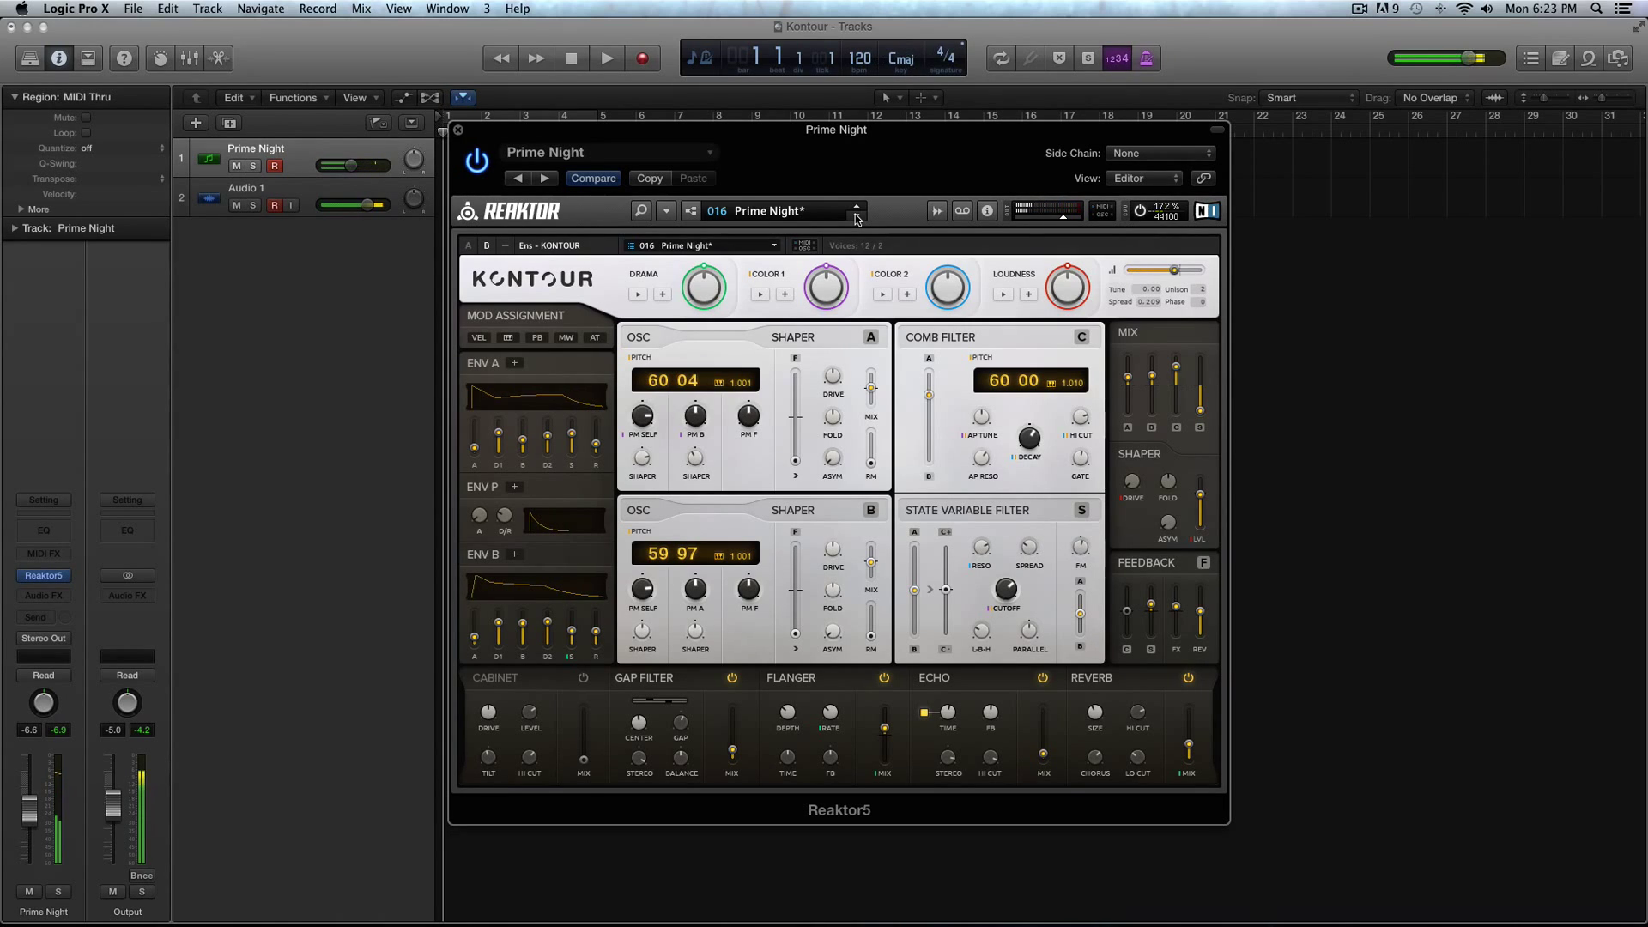
left_click(856, 216)
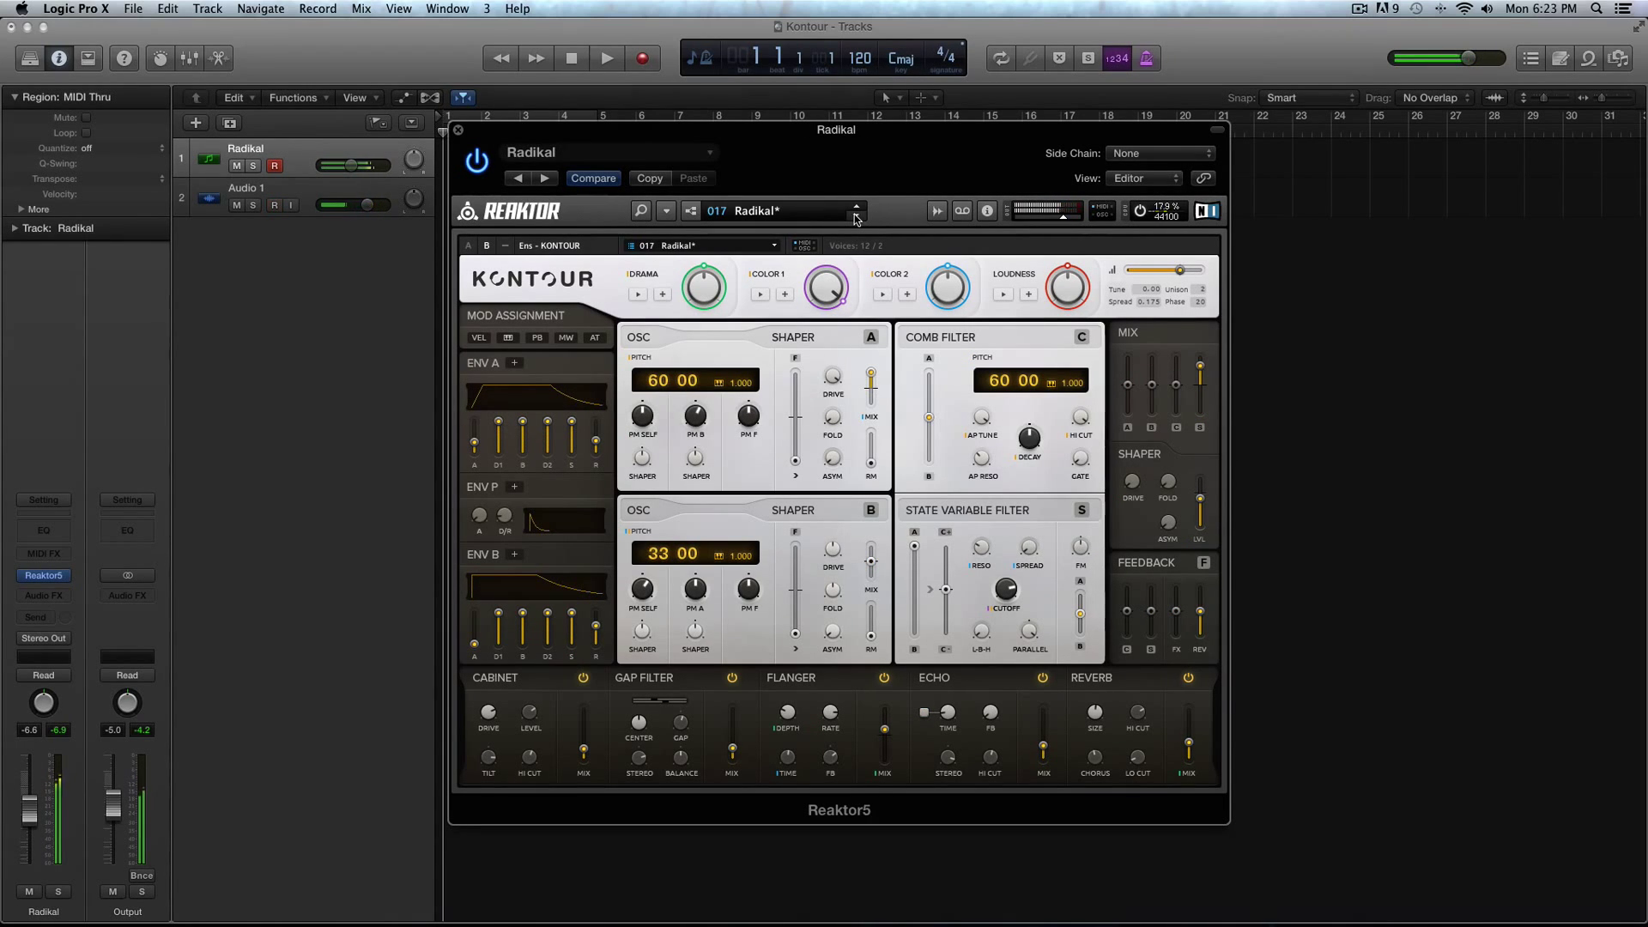
left_click(850, 213)
mouse_move(815, 312)
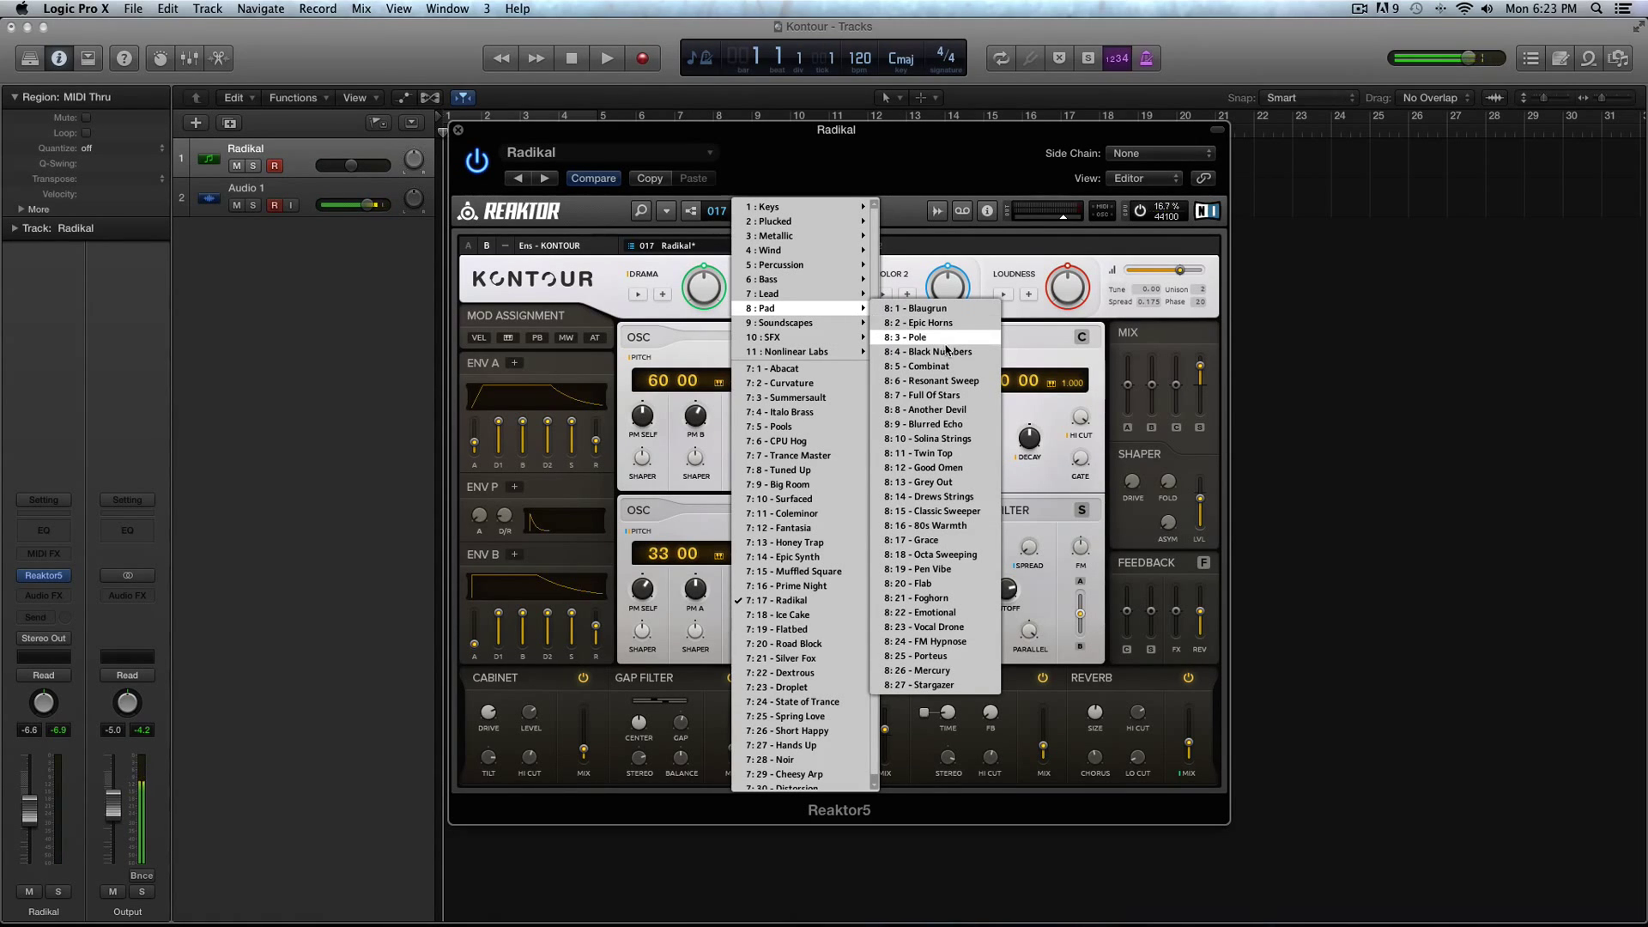
Load the Pad preset Blaugrun, step through Epic Horns, Pole, Black Numbers to Combinat, then reopen the list
left_click(932, 308)
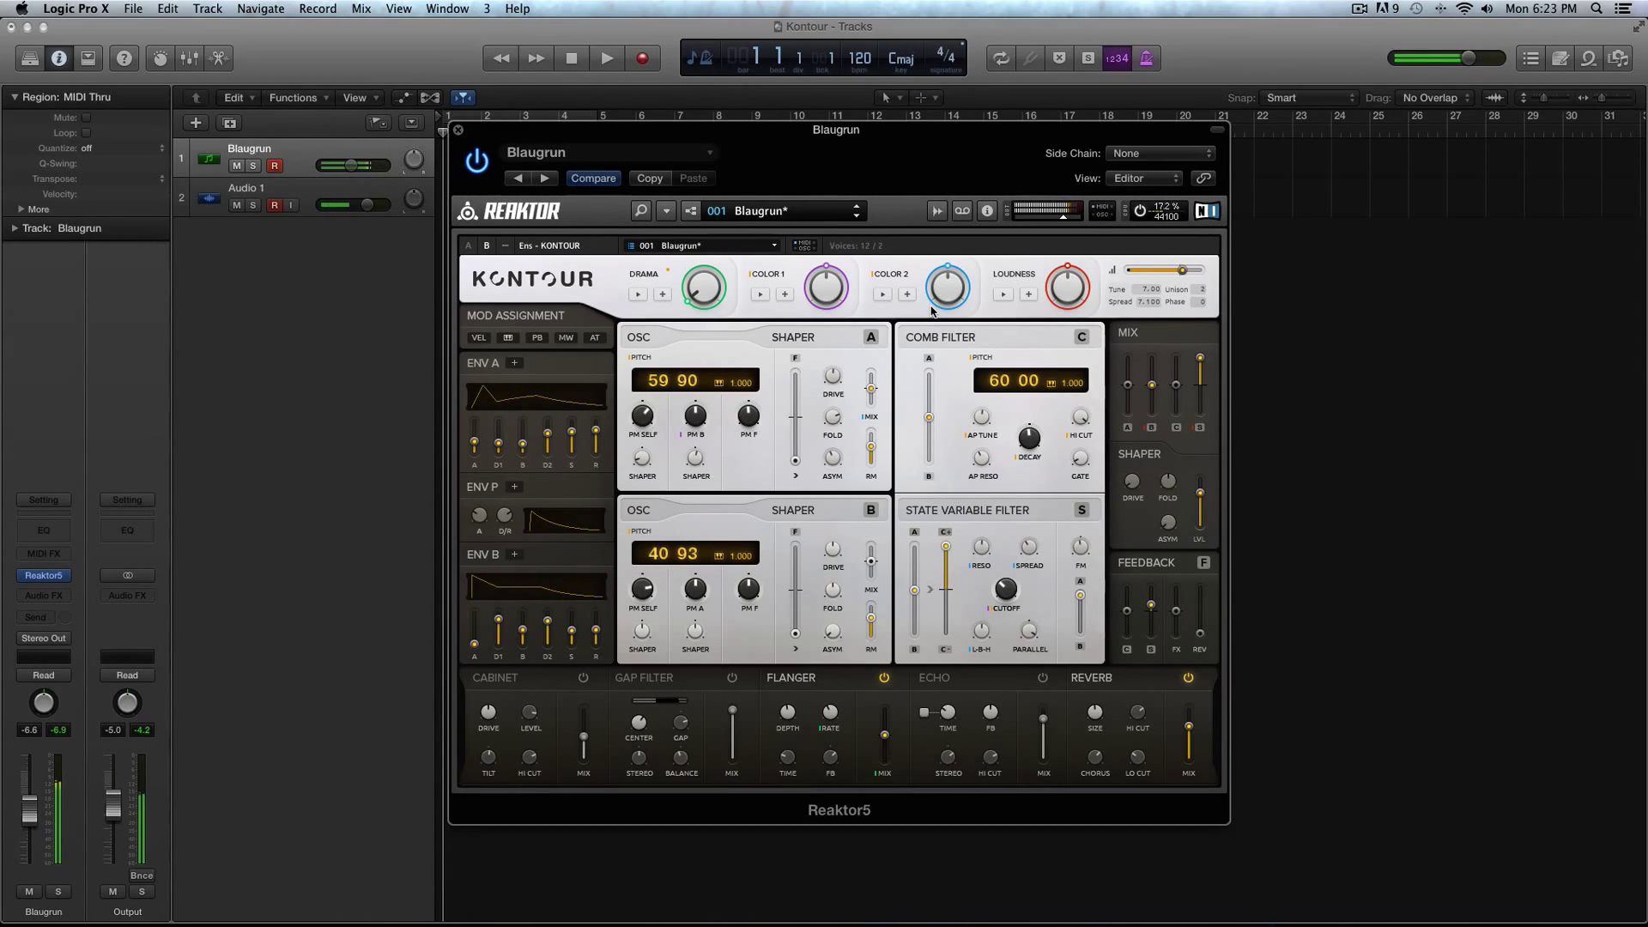
left_click(857, 216)
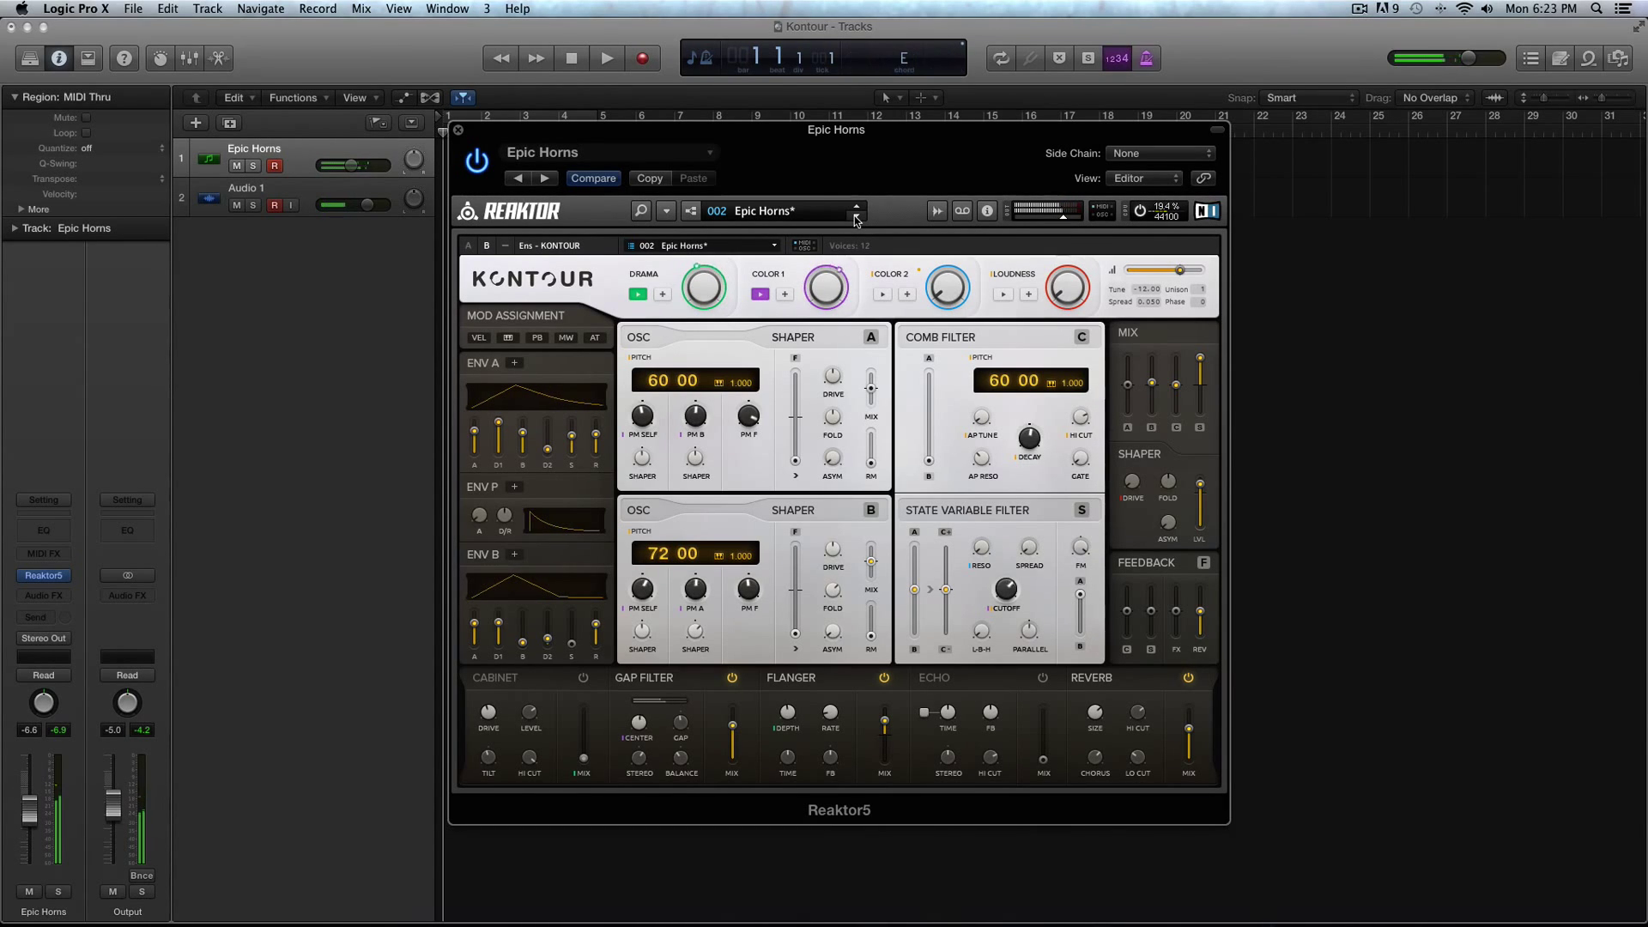
left_click(855, 216)
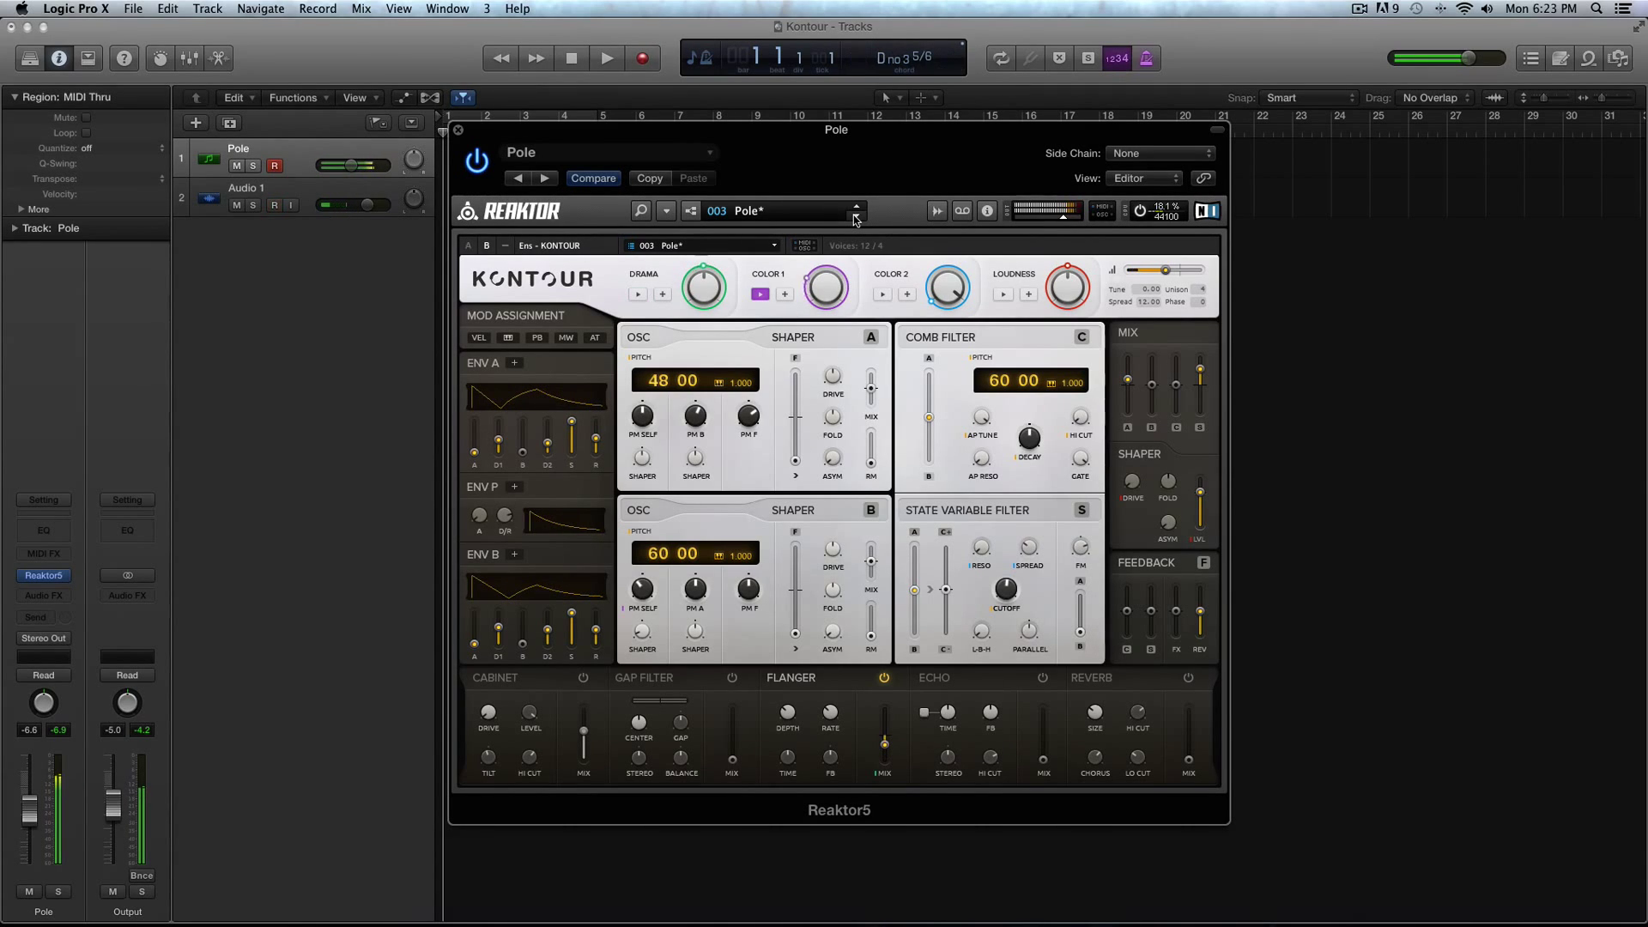
left_click(856, 220)
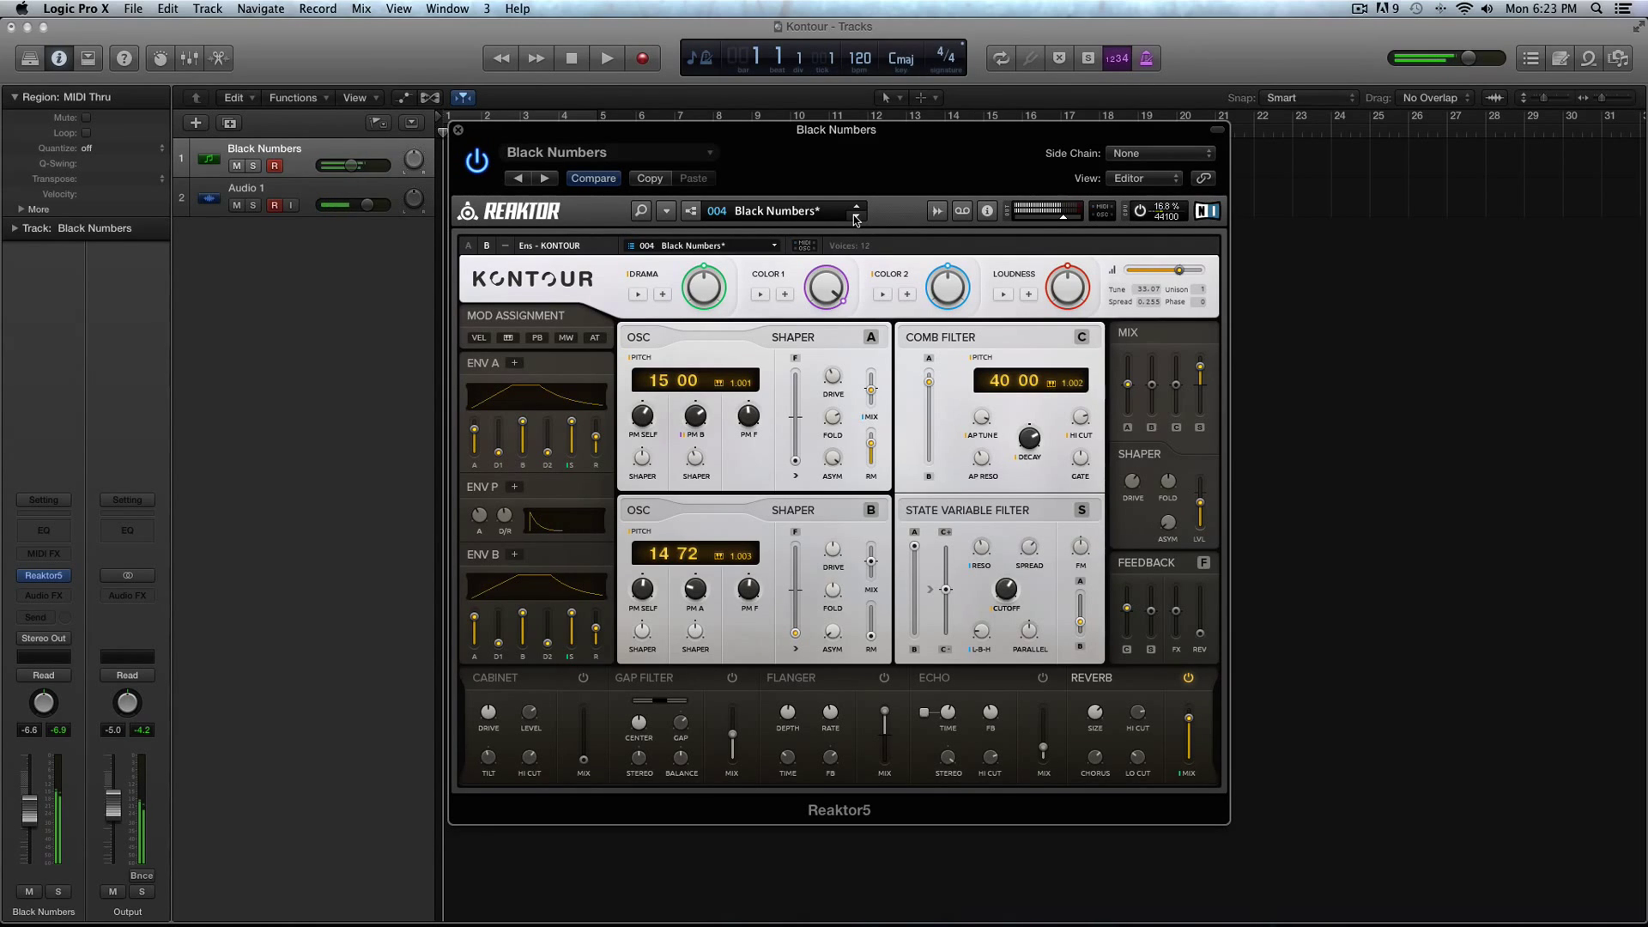
left_click(855, 216)
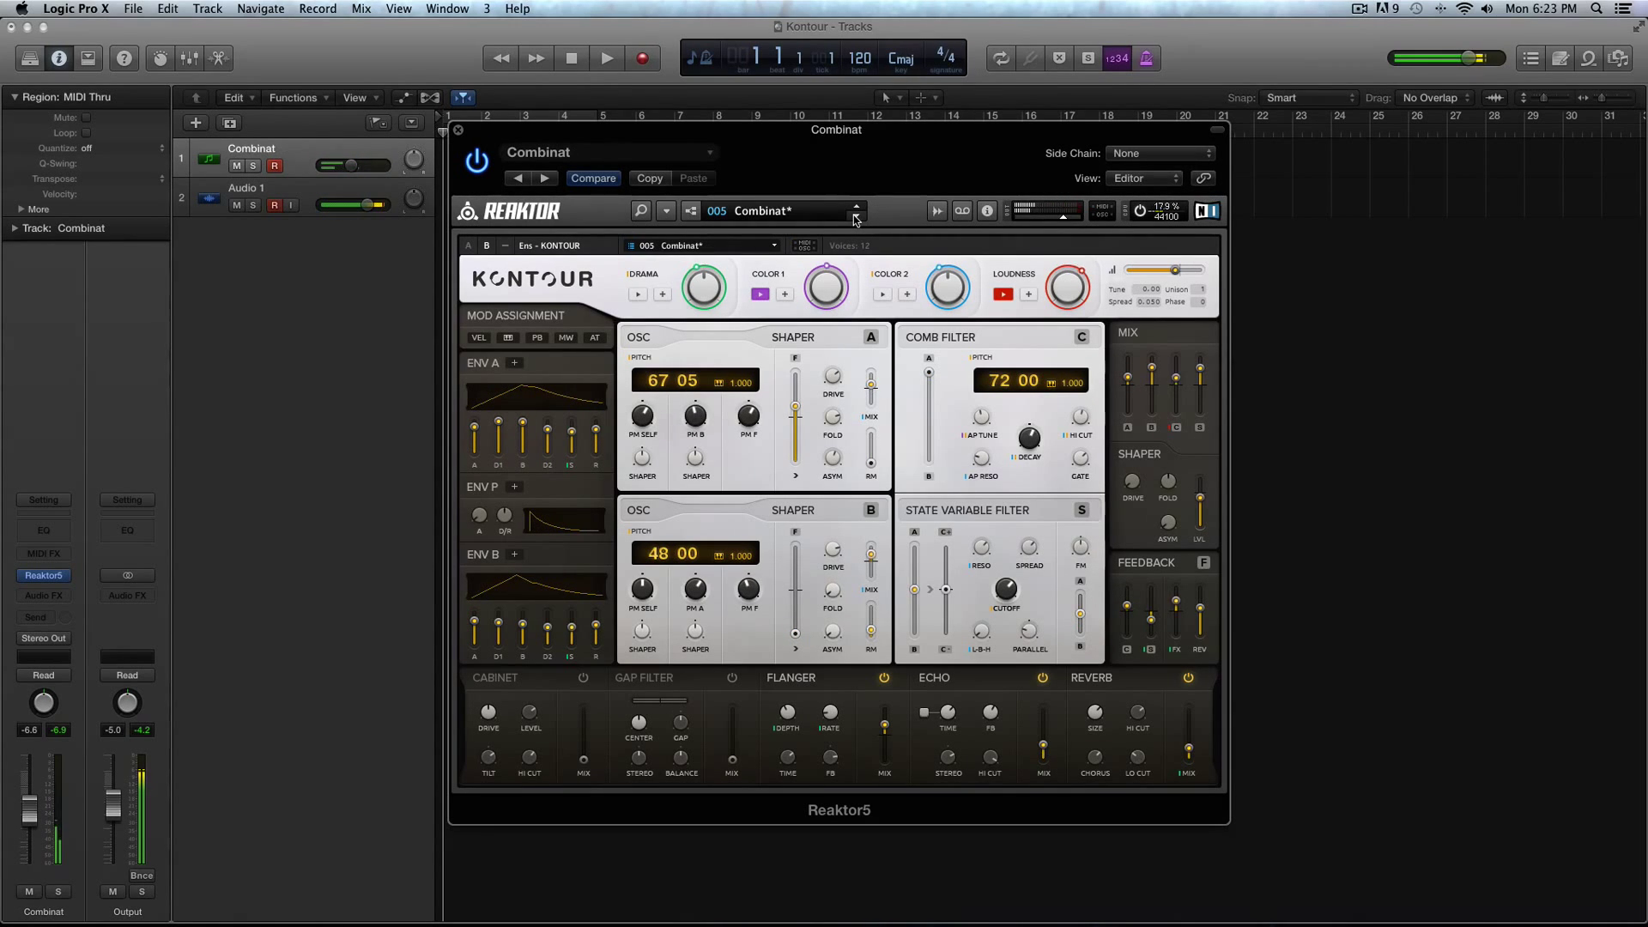
left_click(773, 211)
mouse_move(789, 346)
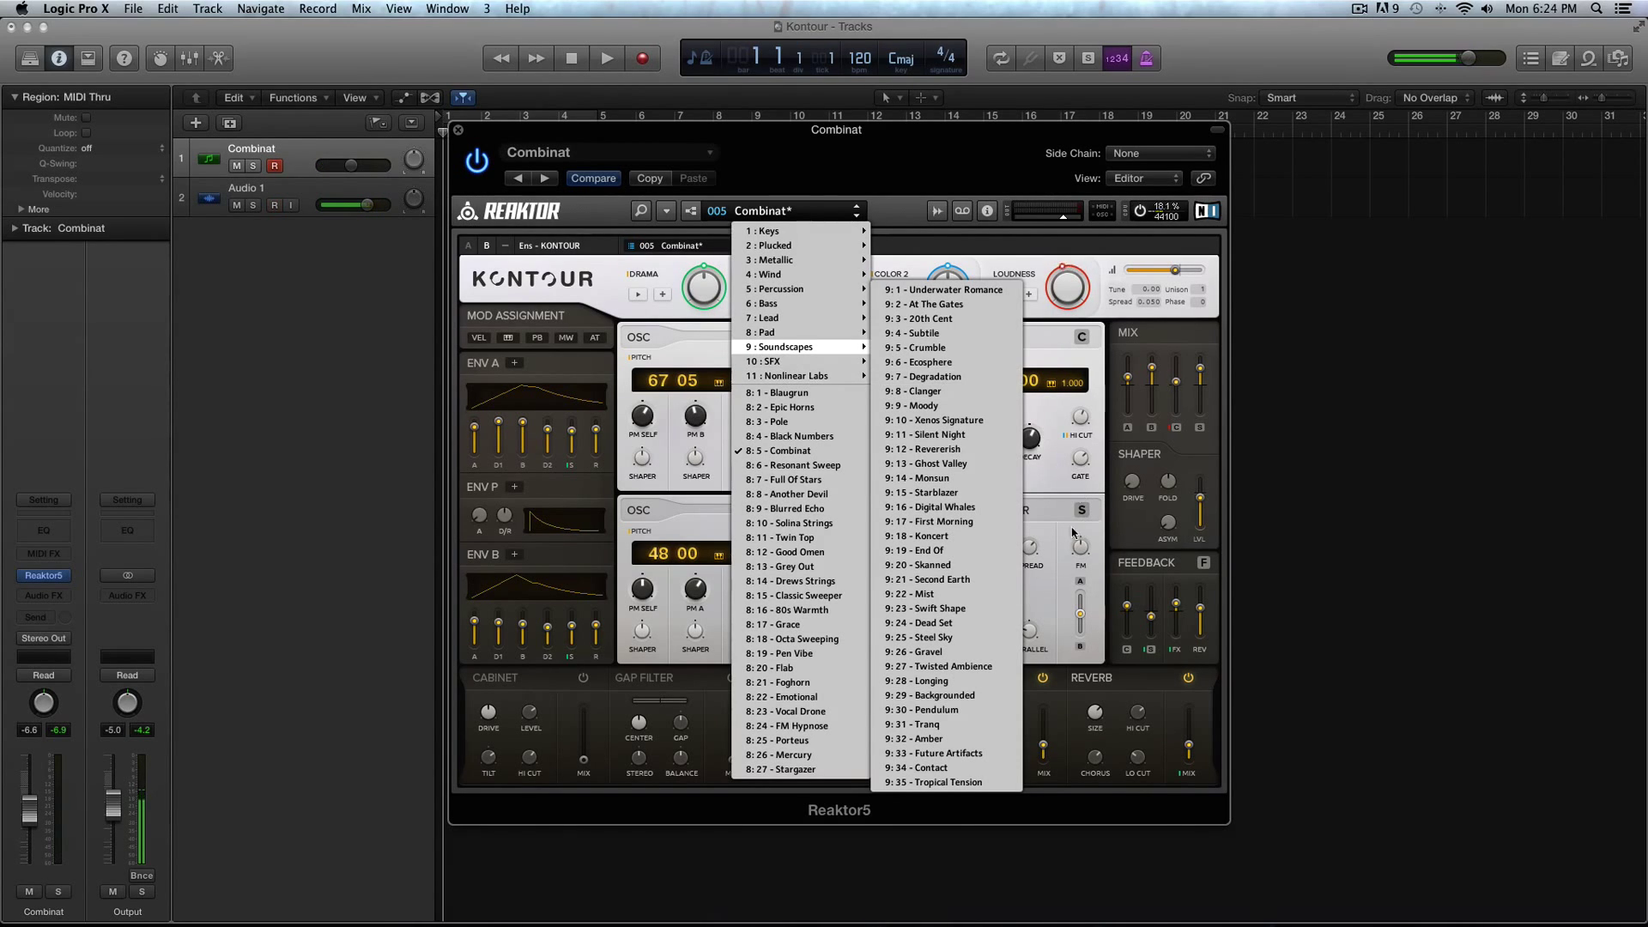
Close the preset list, nudge the window right, and browse Keys/Plucked without changing from Combinat
left_click(1163, 485)
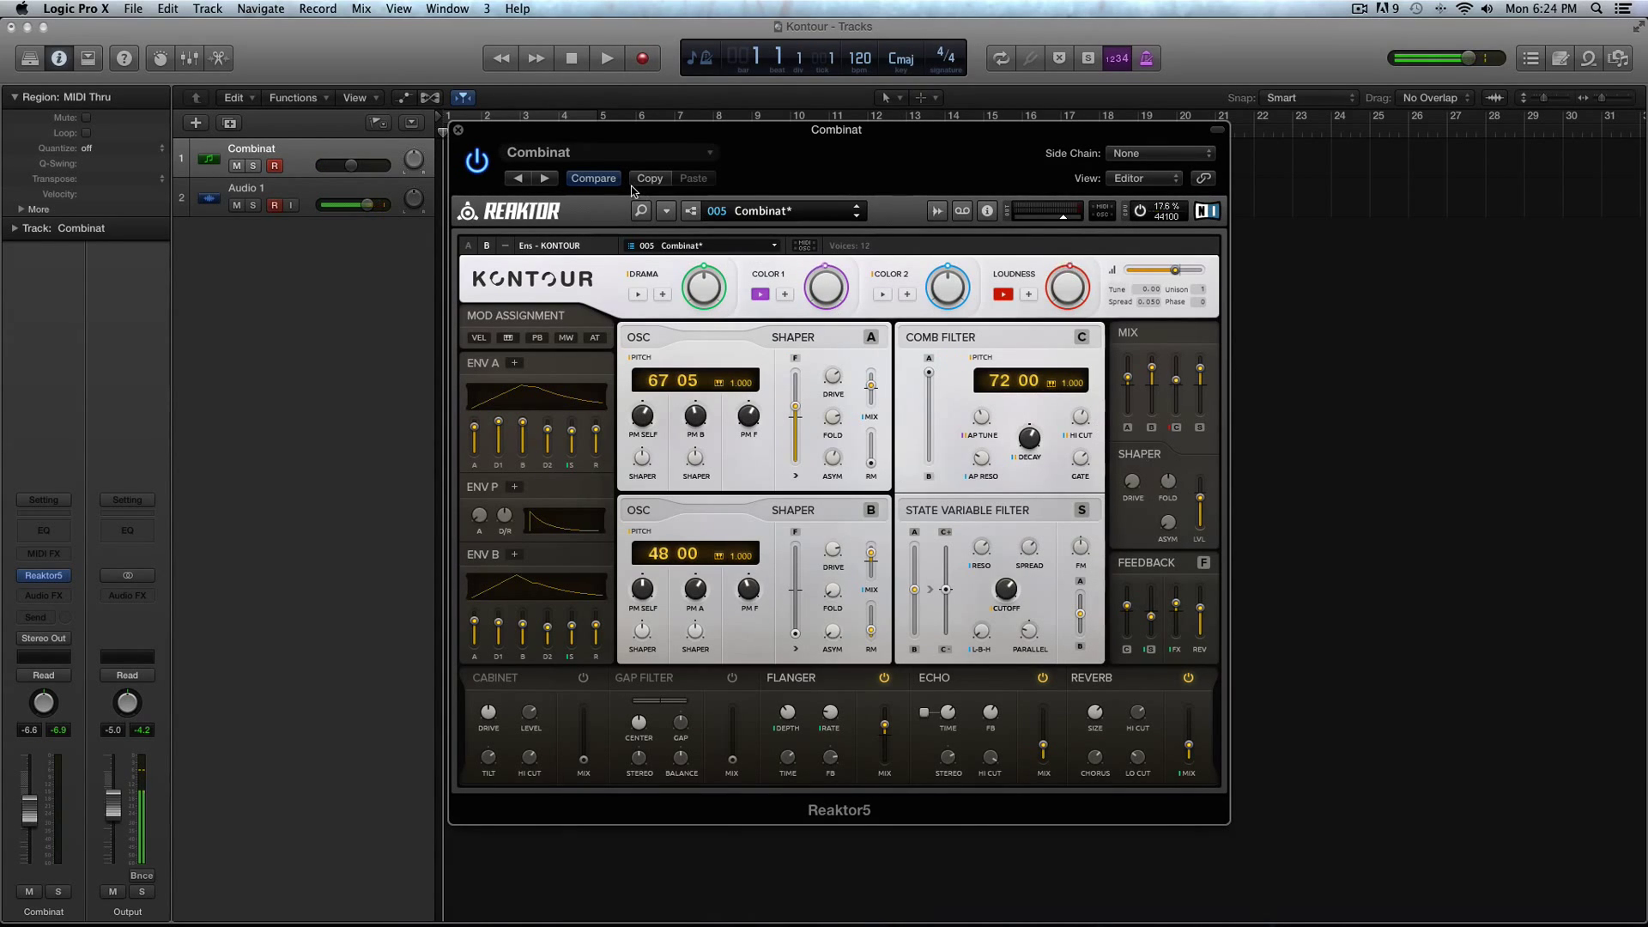
mouse_move(578, 130)
left_mouse_down()
mouse_move(618, 137)
mouse_move(572, 126)
left_mouse_up()
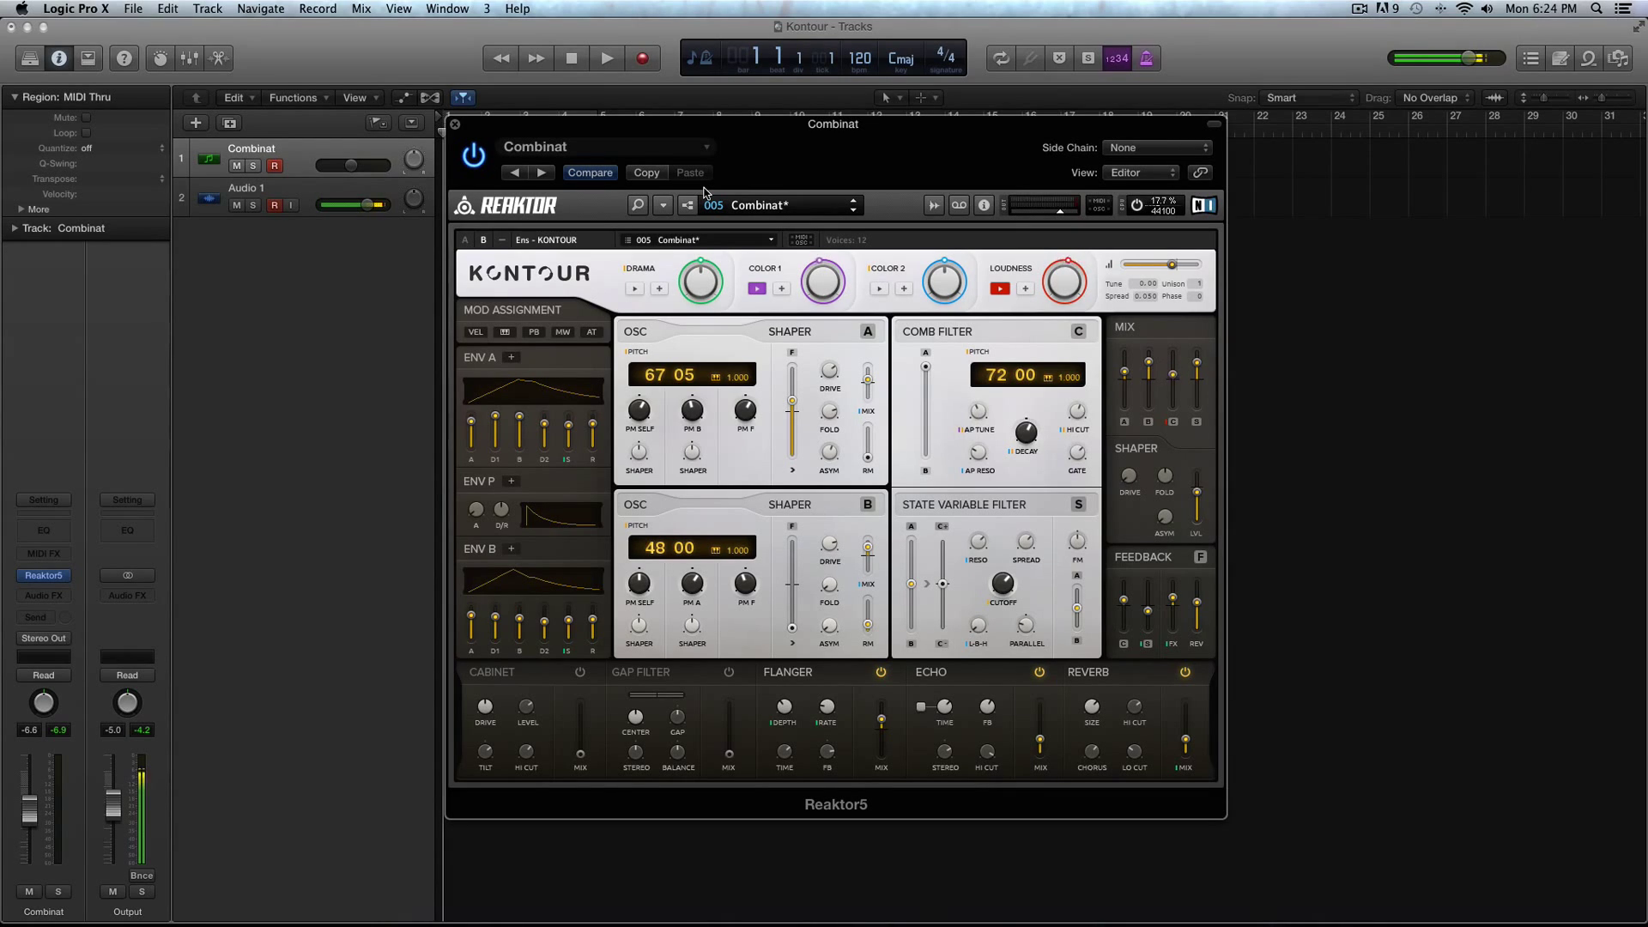
left_click(741, 208)
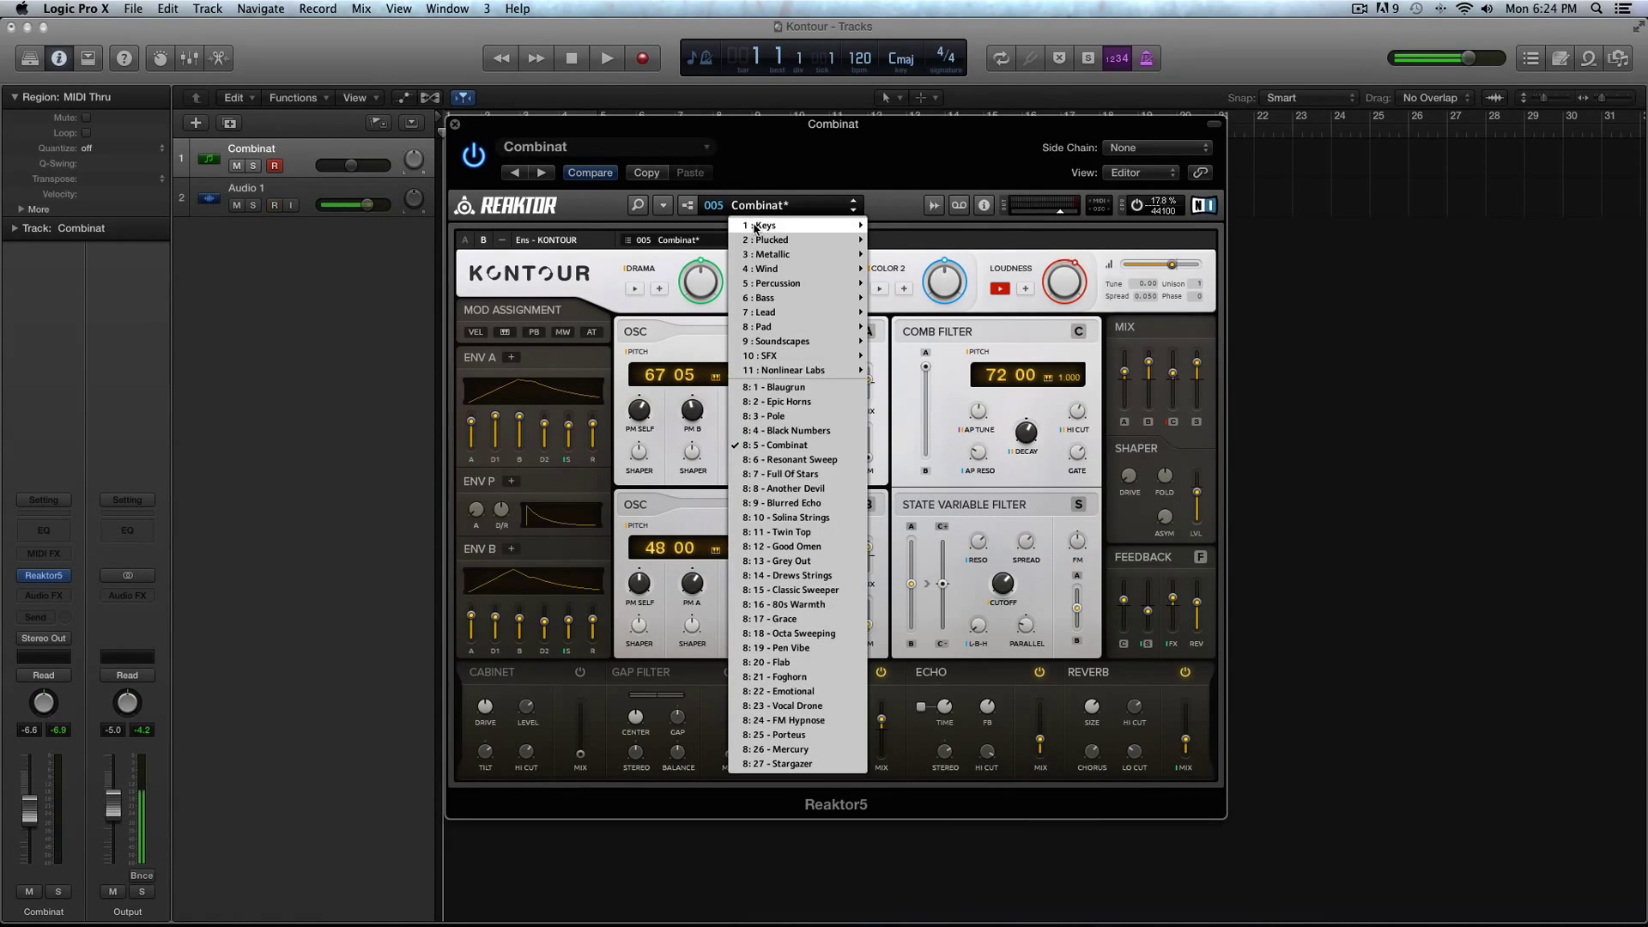
mouse_move(756, 228)
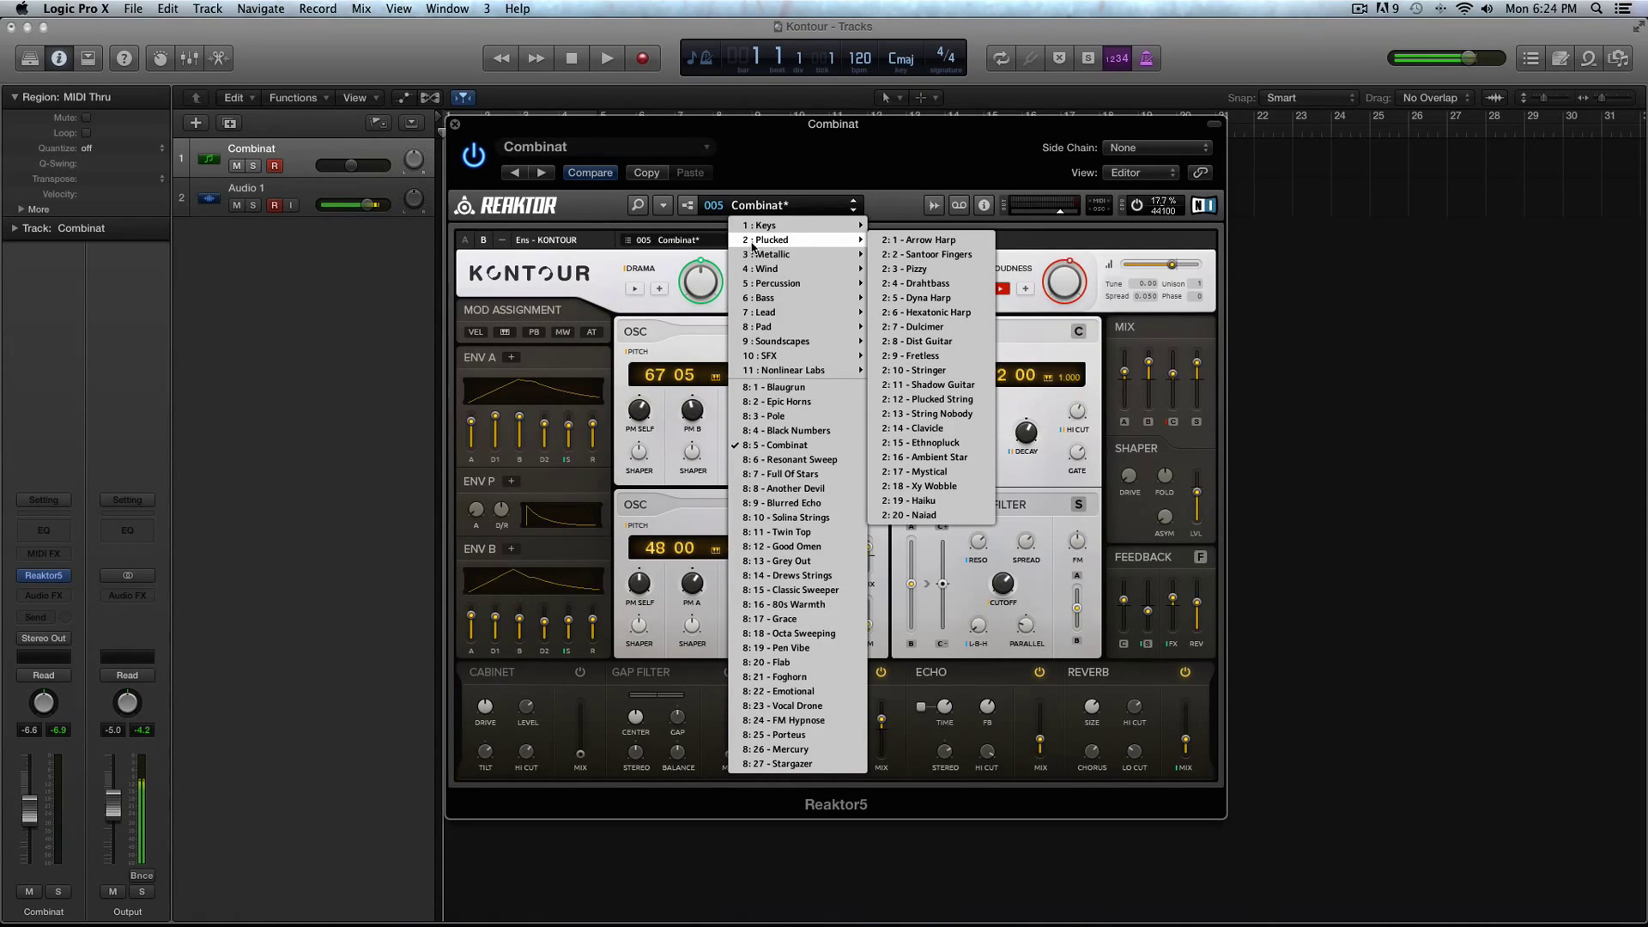
left_click(593, 288)
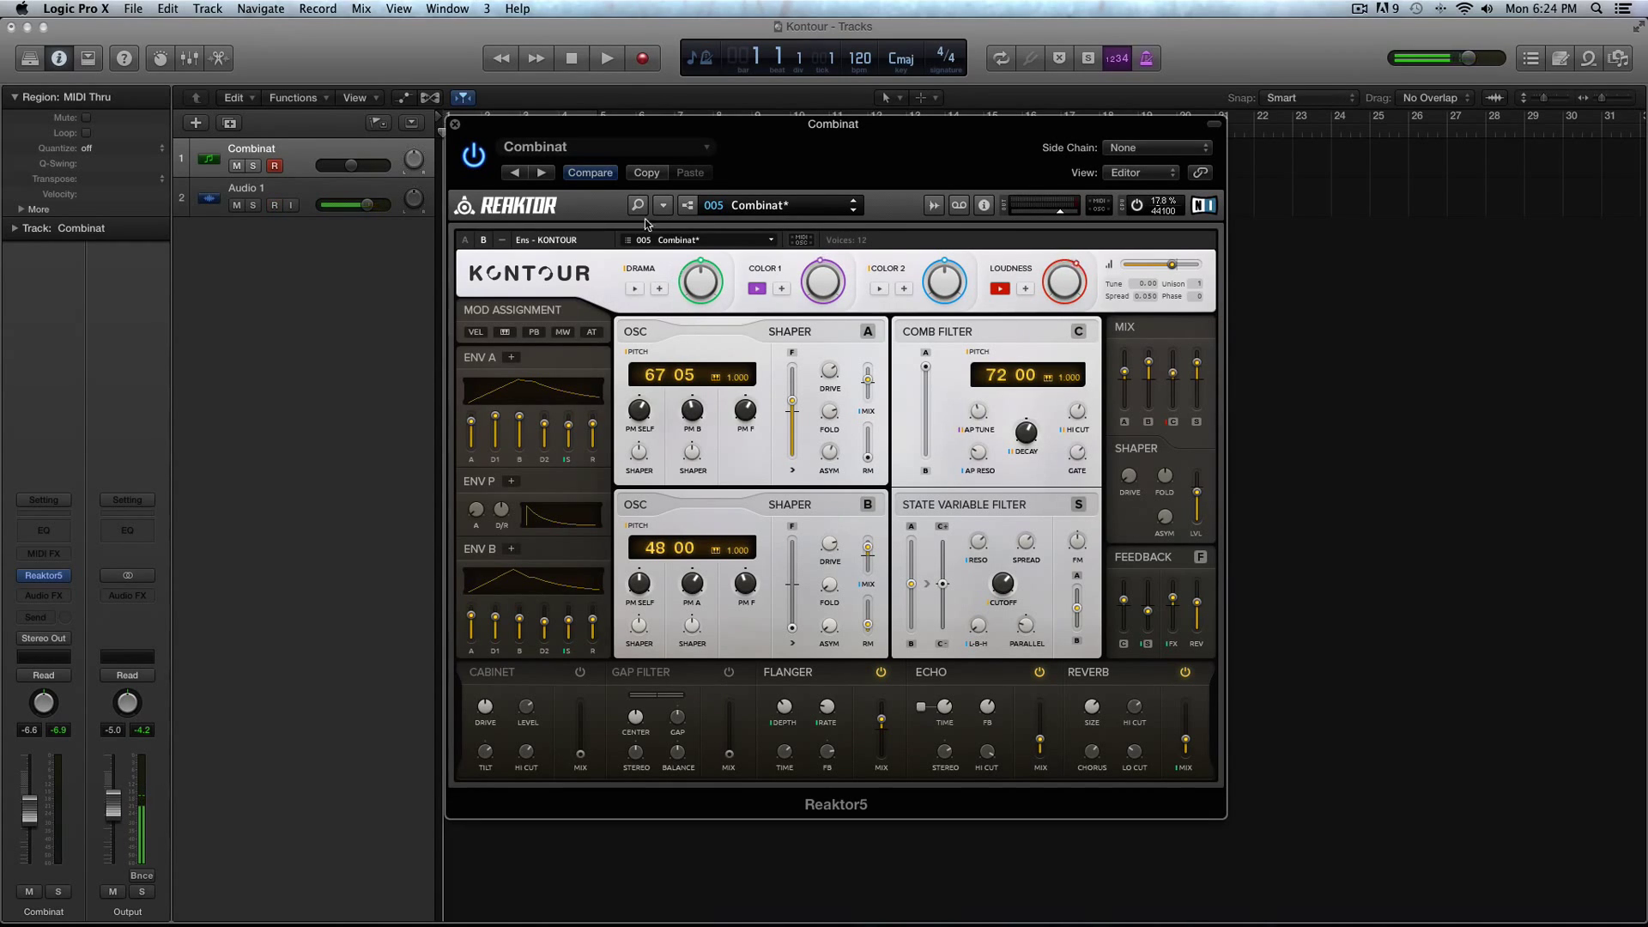
left_click_drag(515, 129, 515, 131)
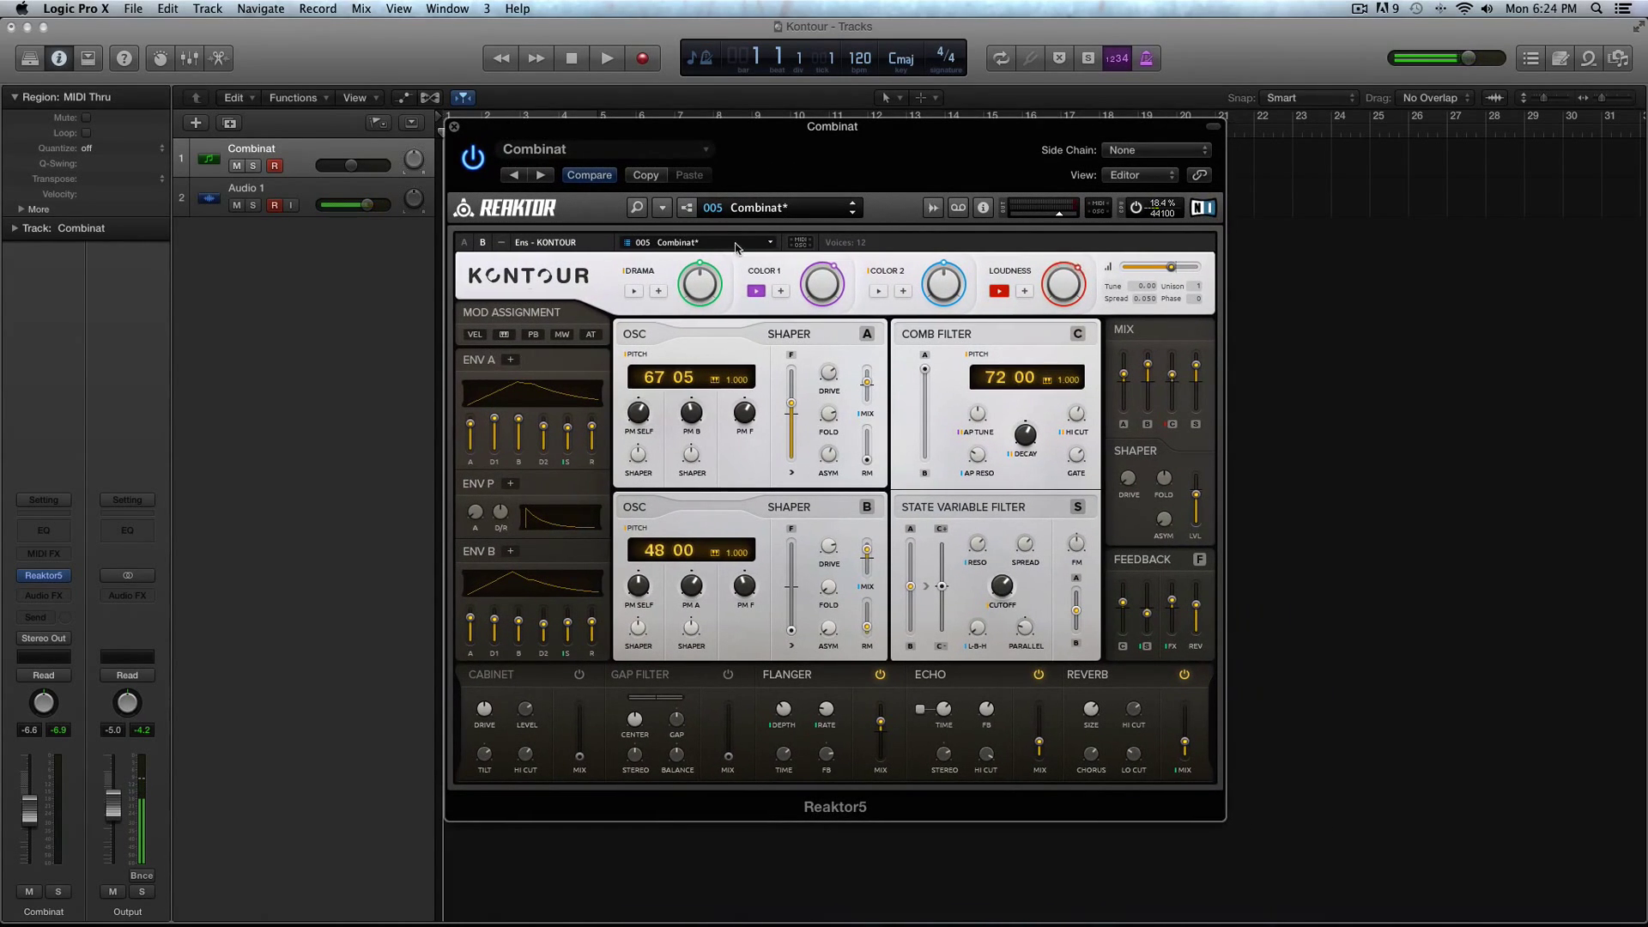
left_click(465, 246)
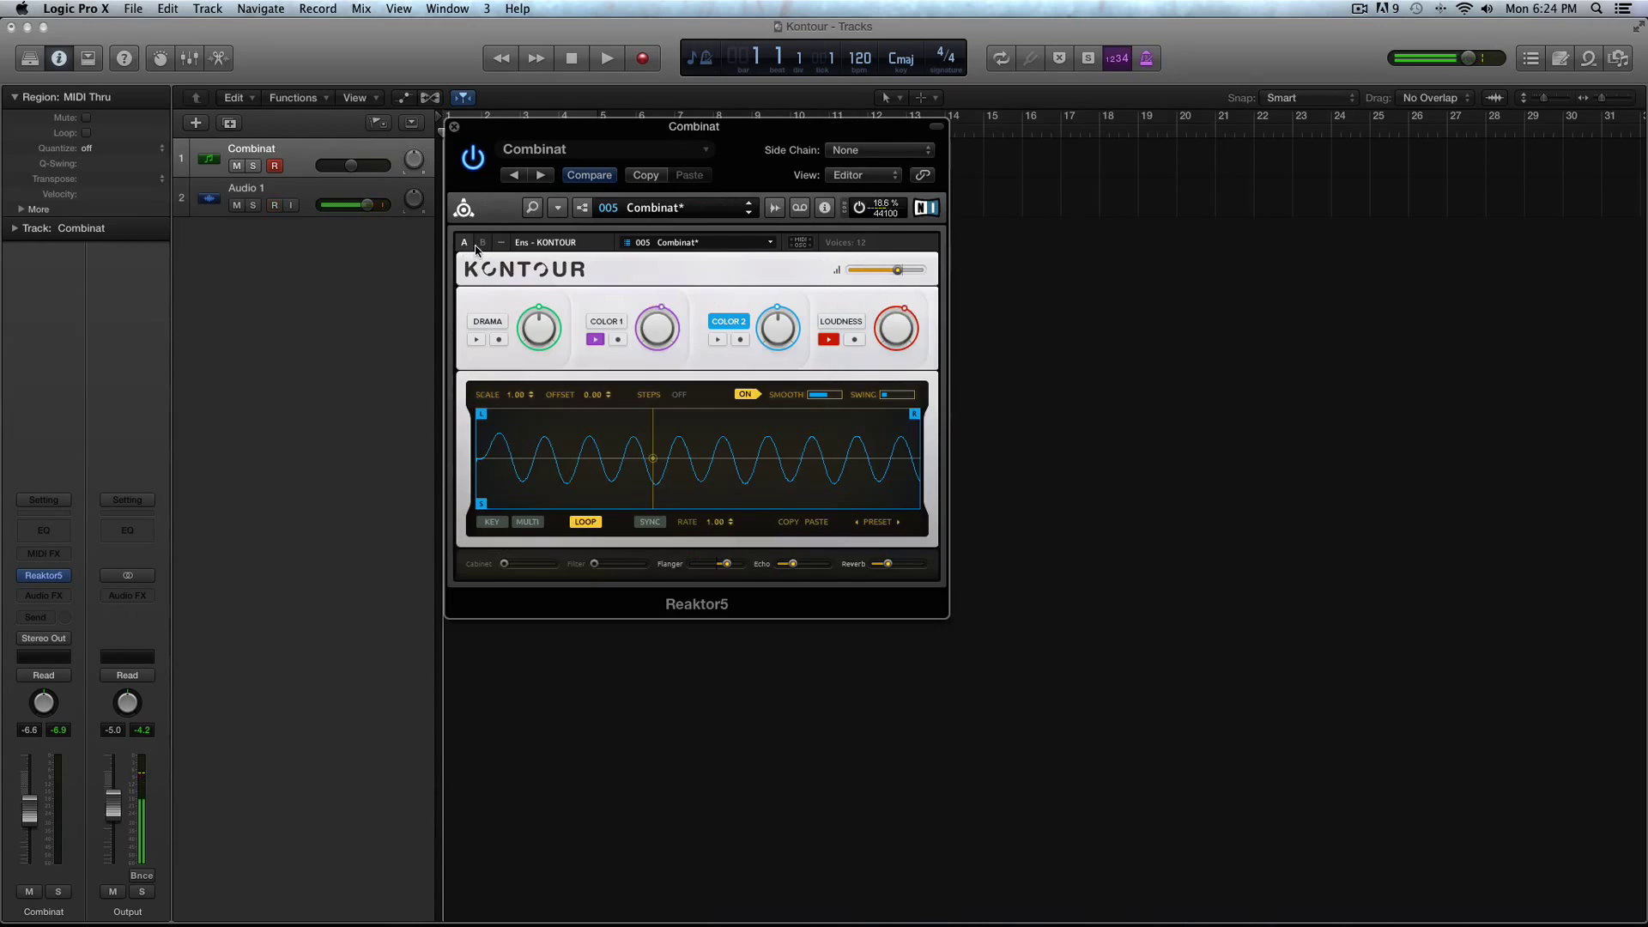
left_click(479, 245)
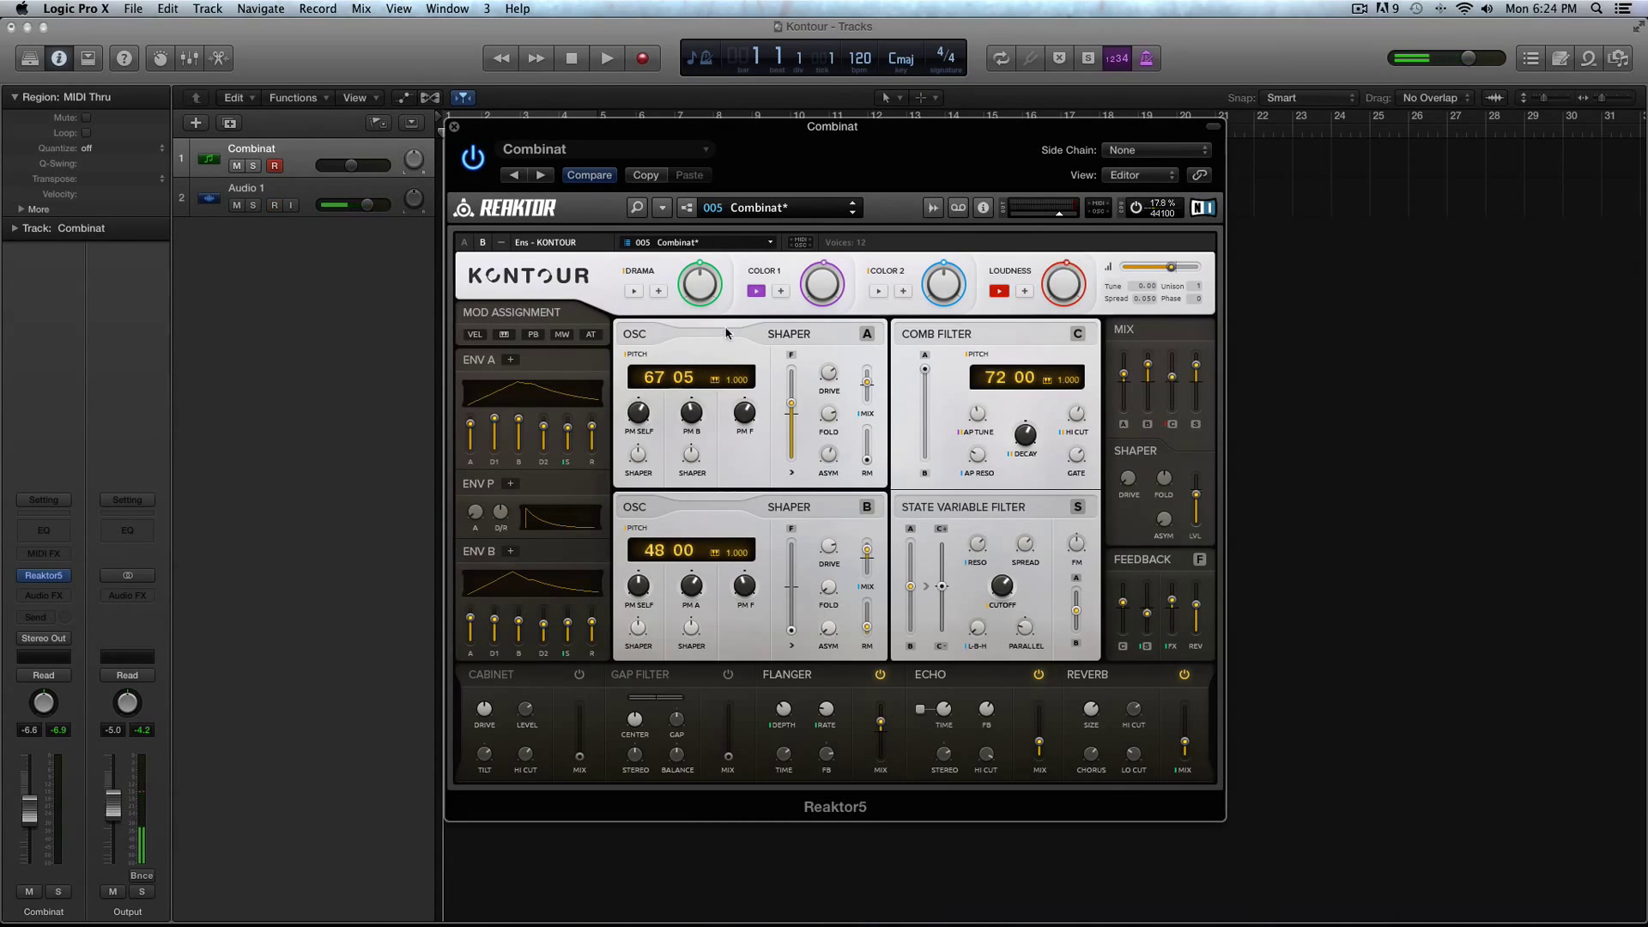
View DRAMA, COLOR 1, COLOR 2 and LOUDNESS targets, turning COLOR 1 and LOUDNESS modulators off
left_click(660, 292)
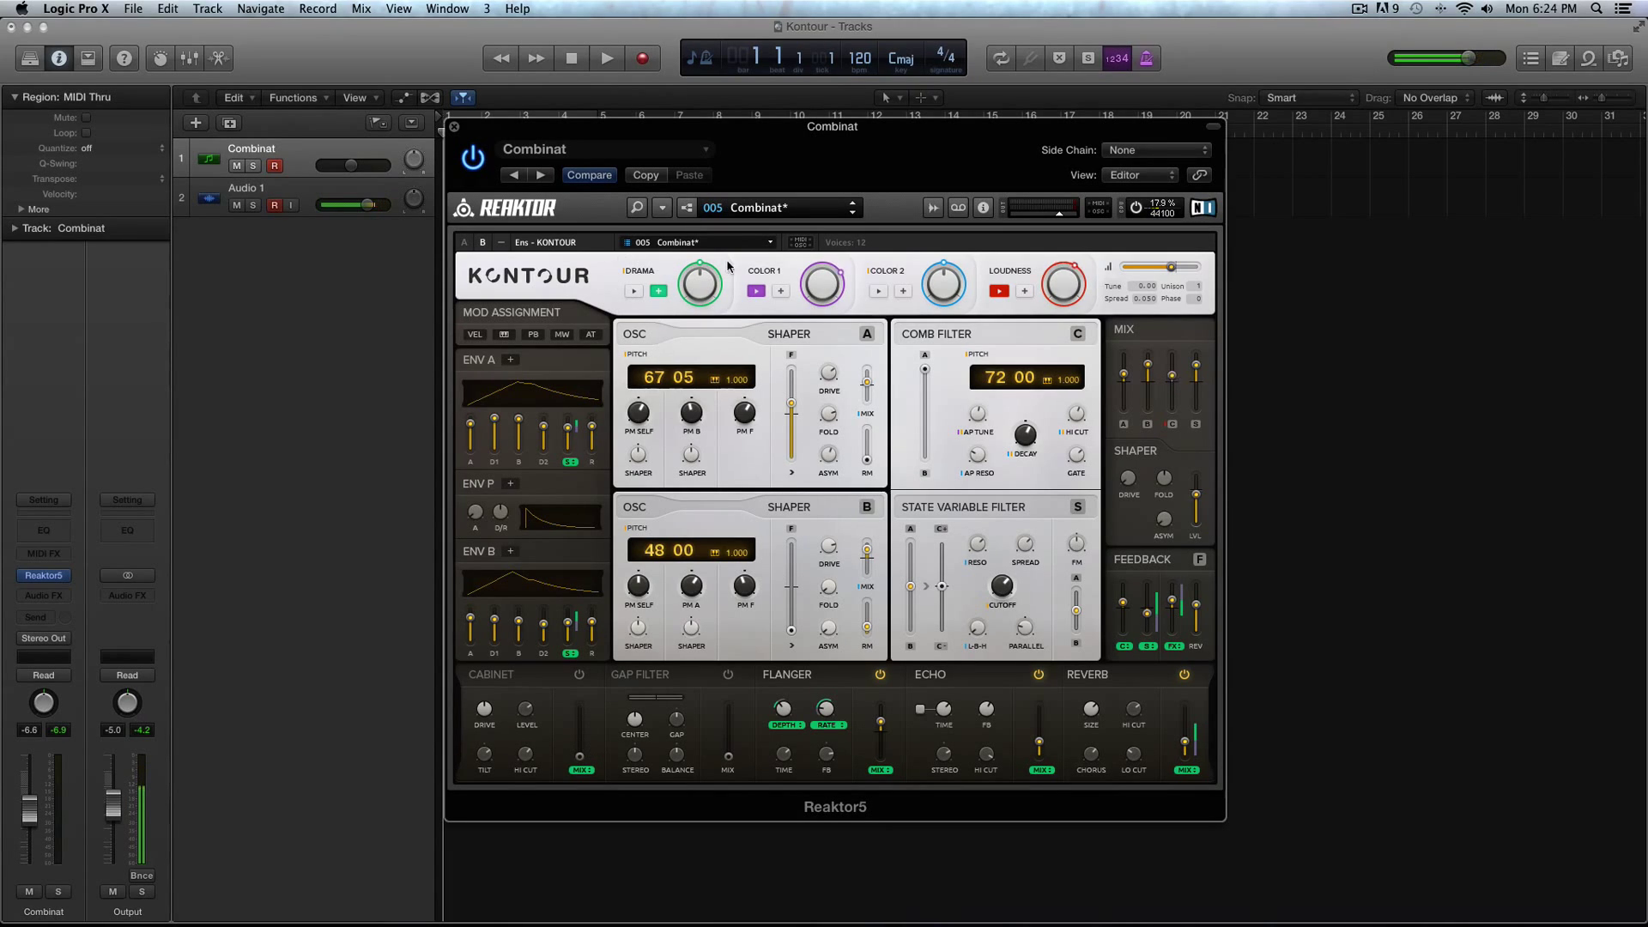
left_click(659, 291)
left_click(780, 291)
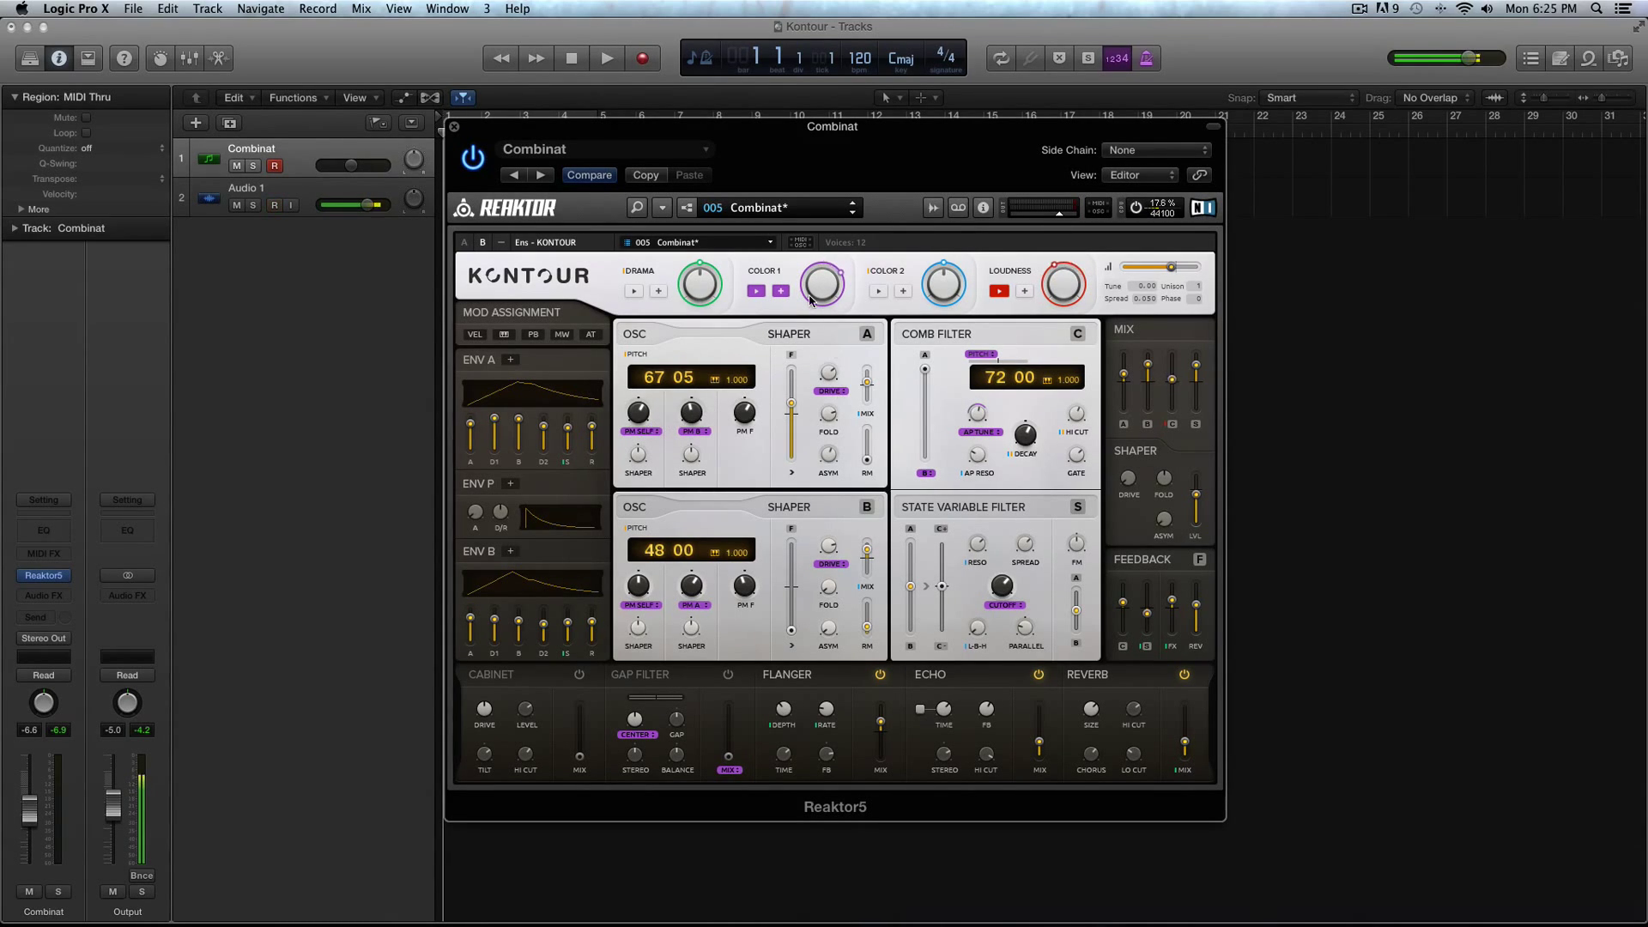
left_click(876, 292)
left_click(755, 291)
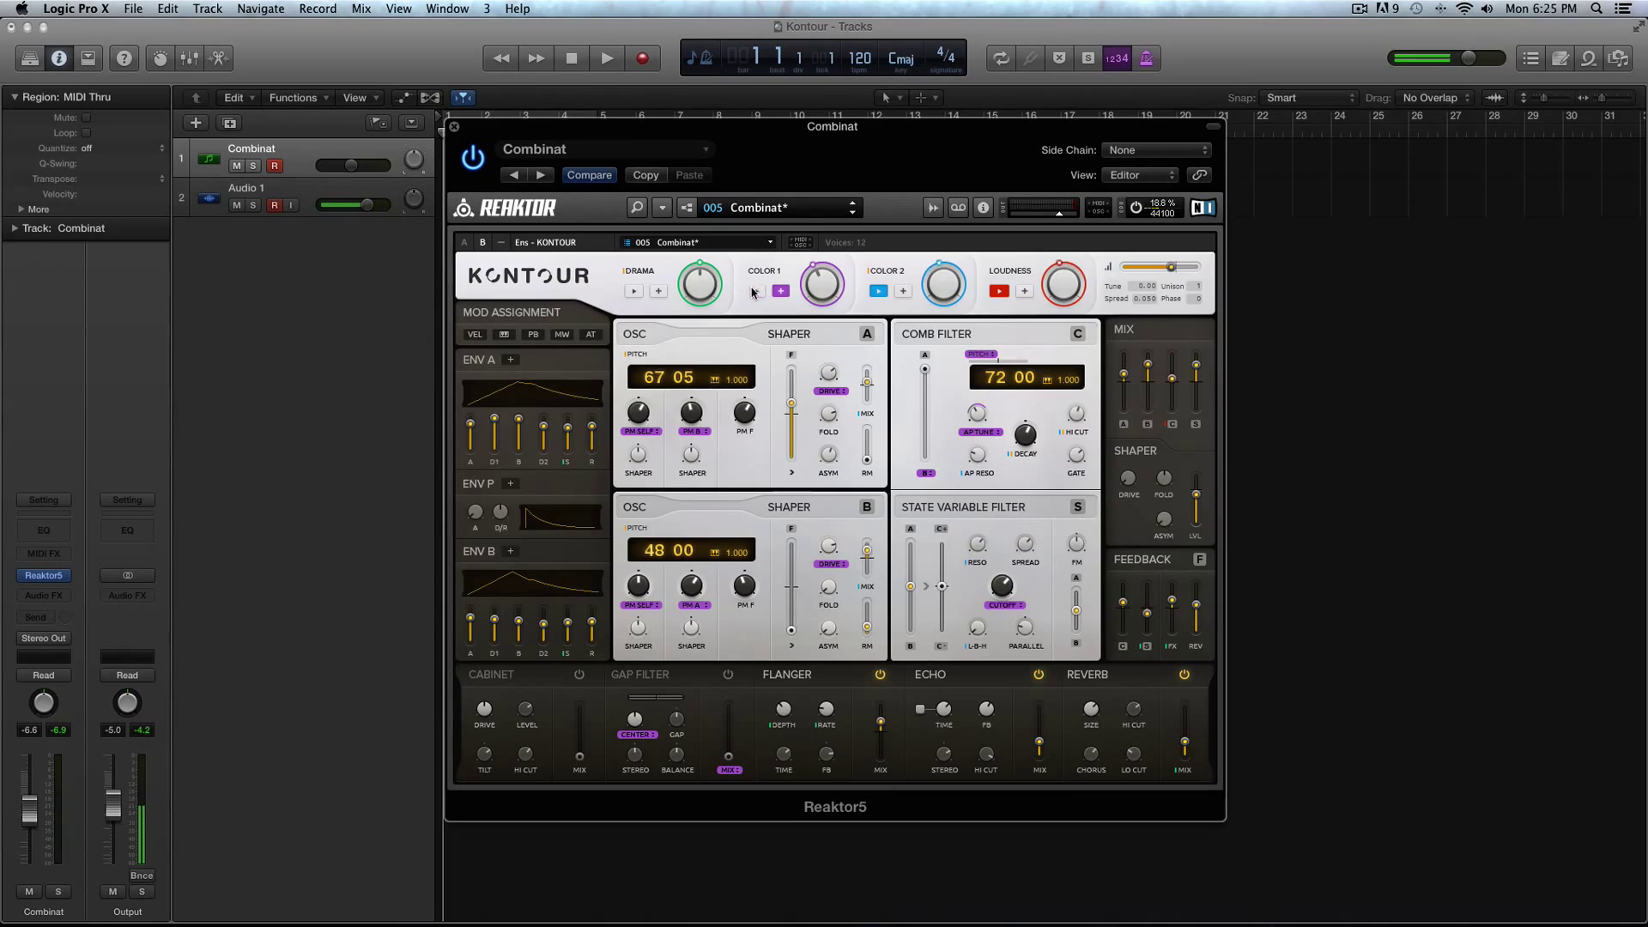
left_click(903, 291)
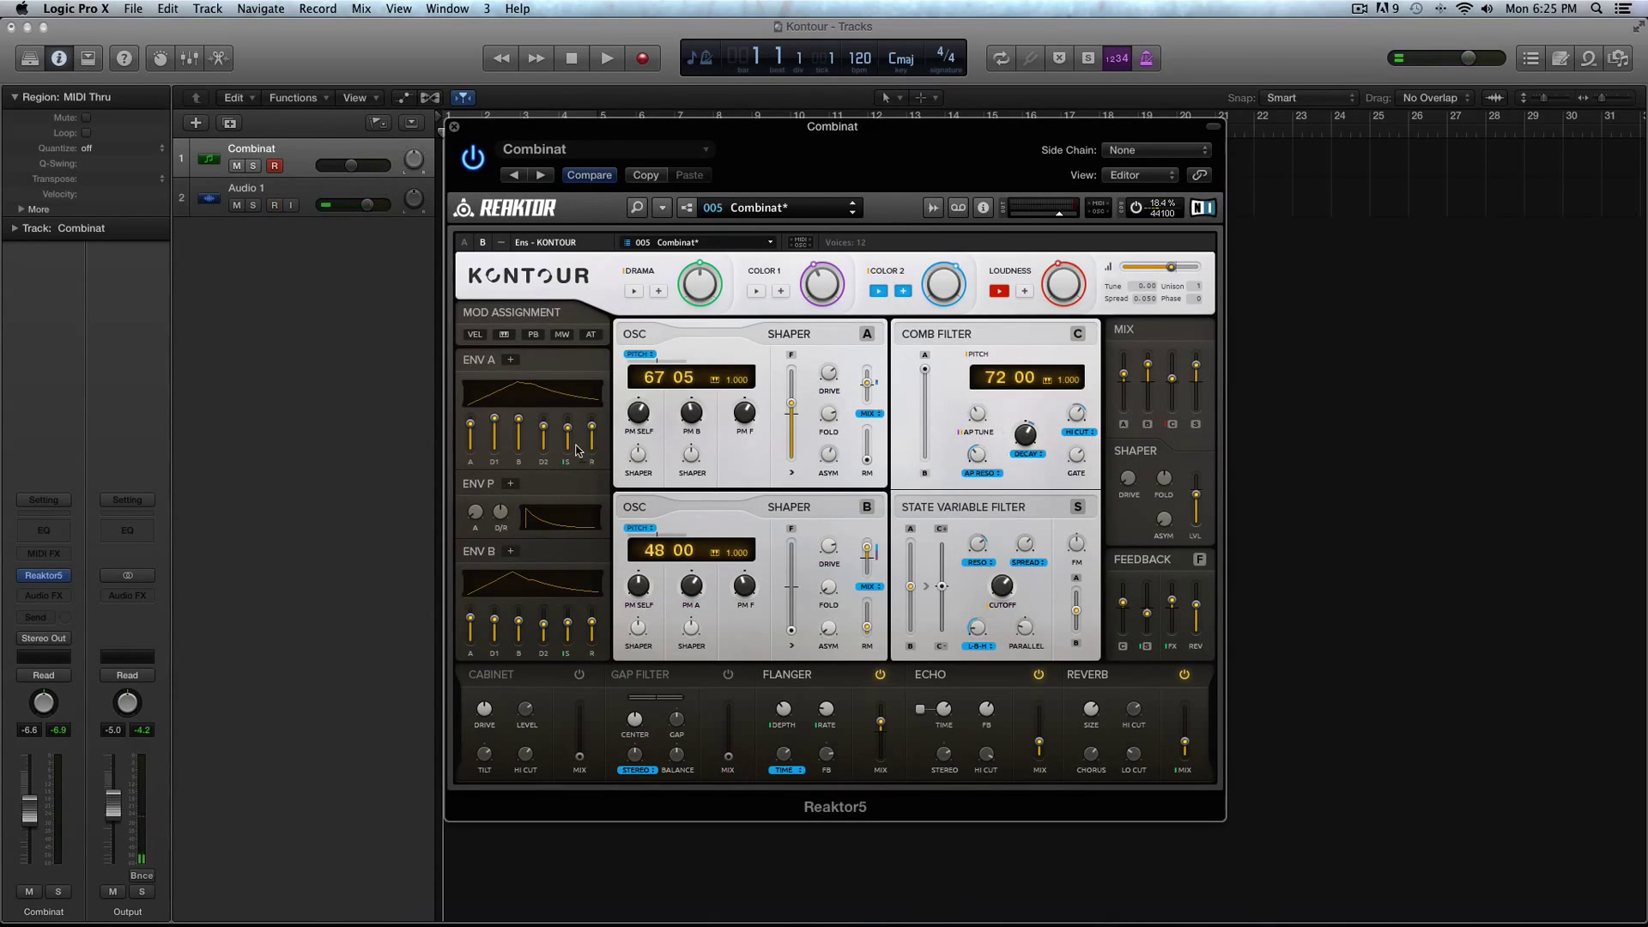
left_click(1024, 291)
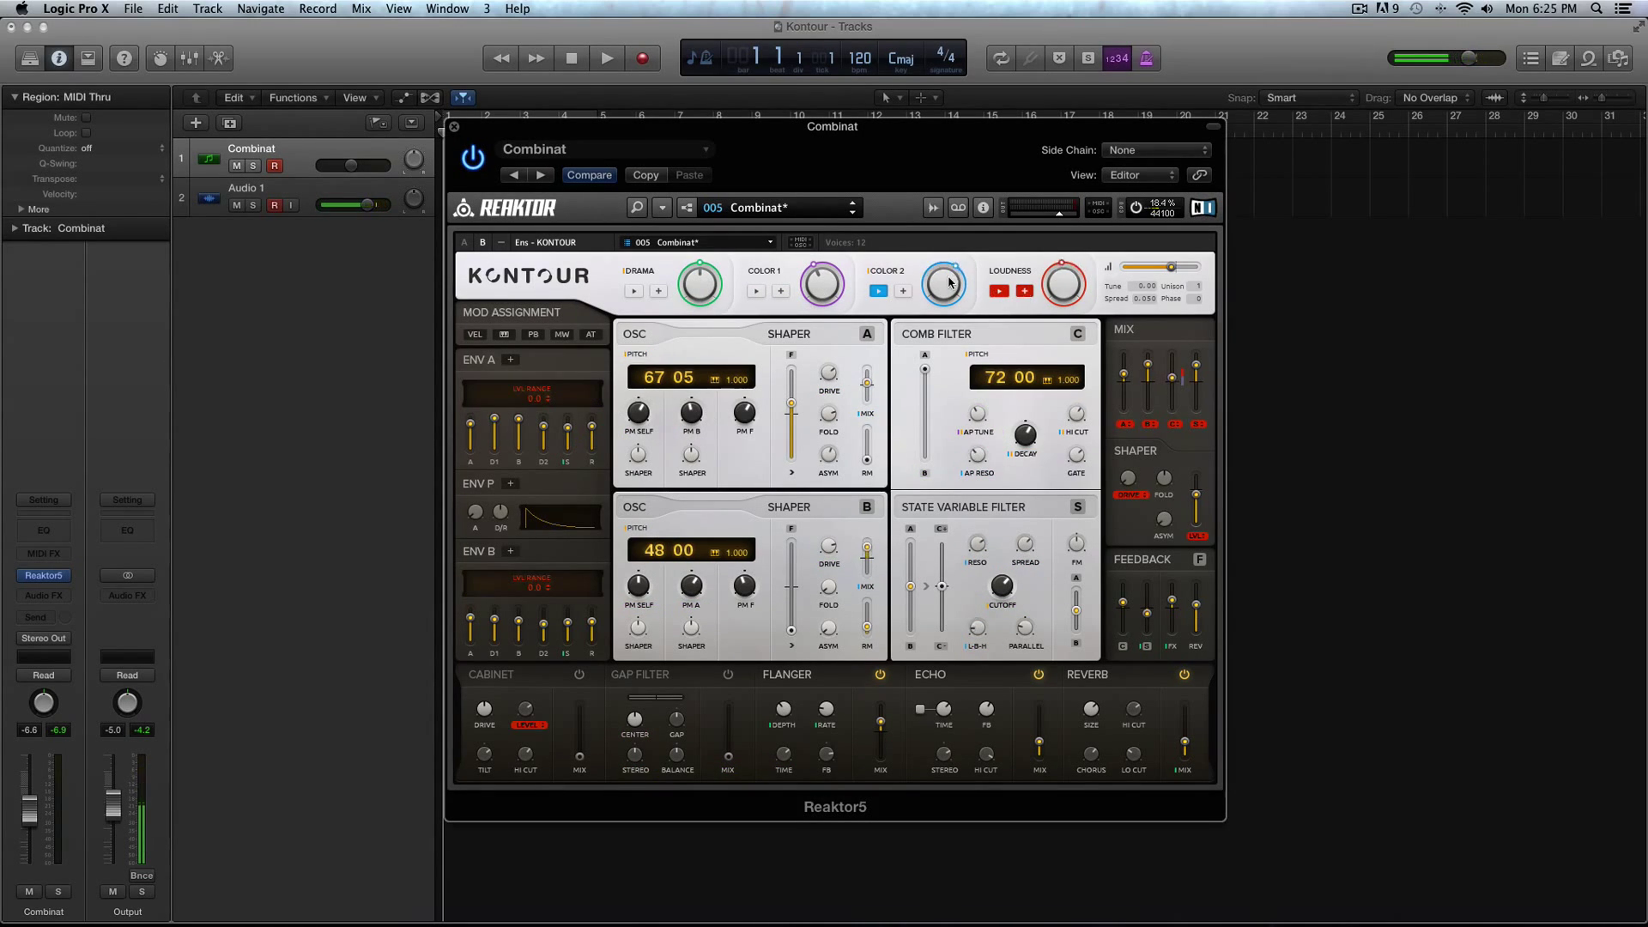
left_click(1024, 291)
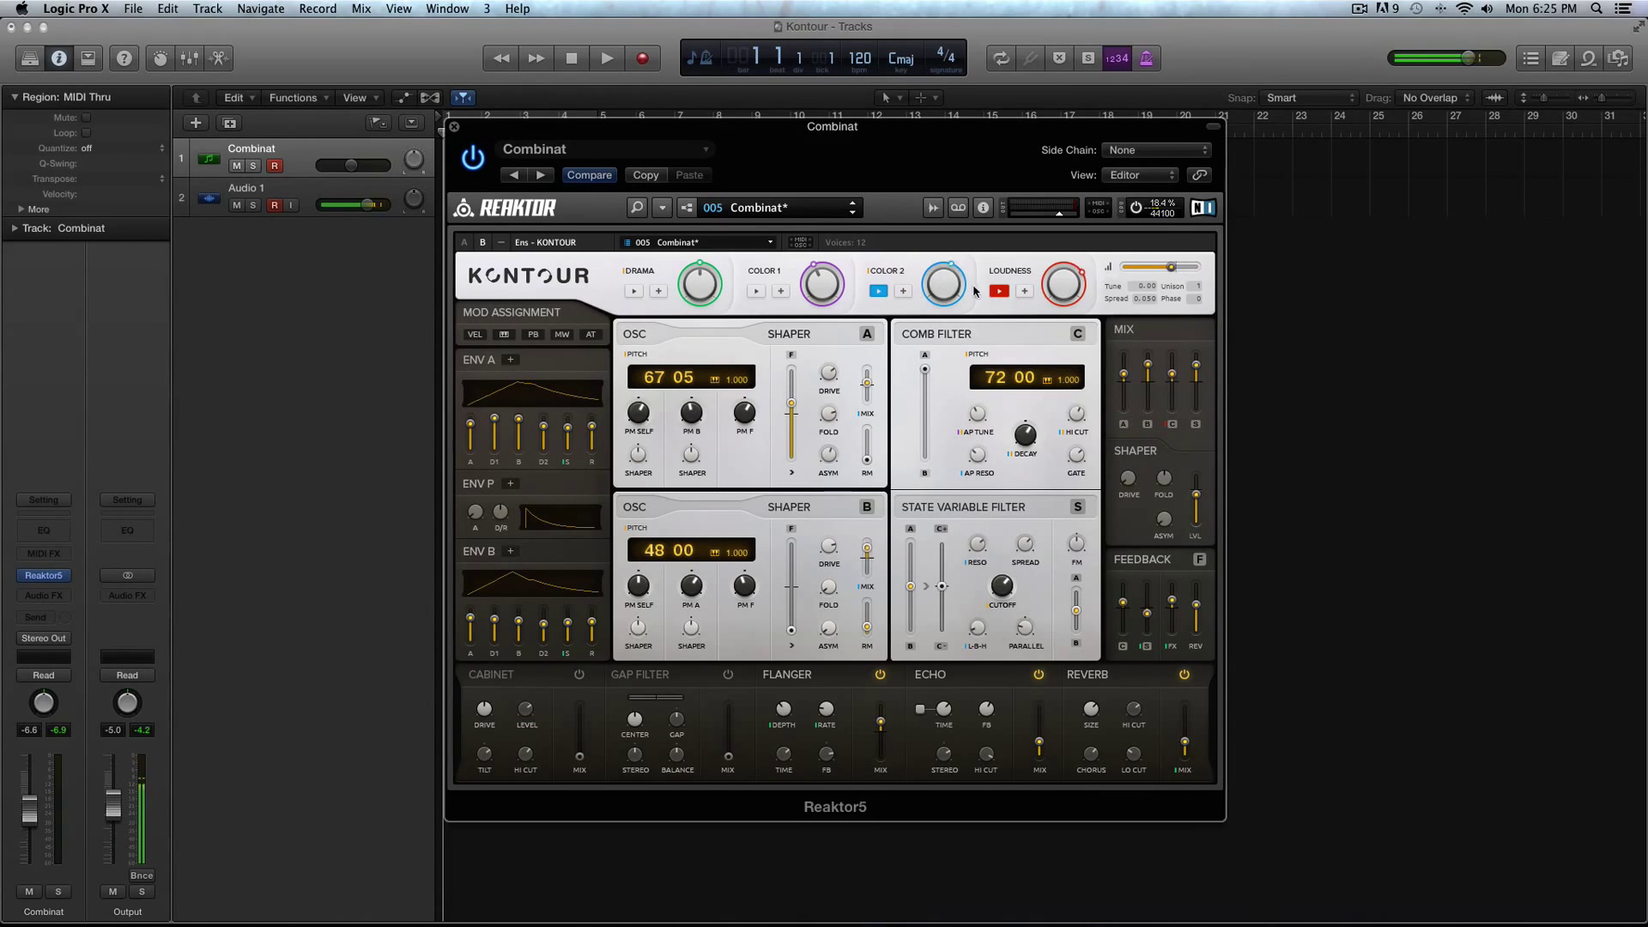
left_click(997, 292)
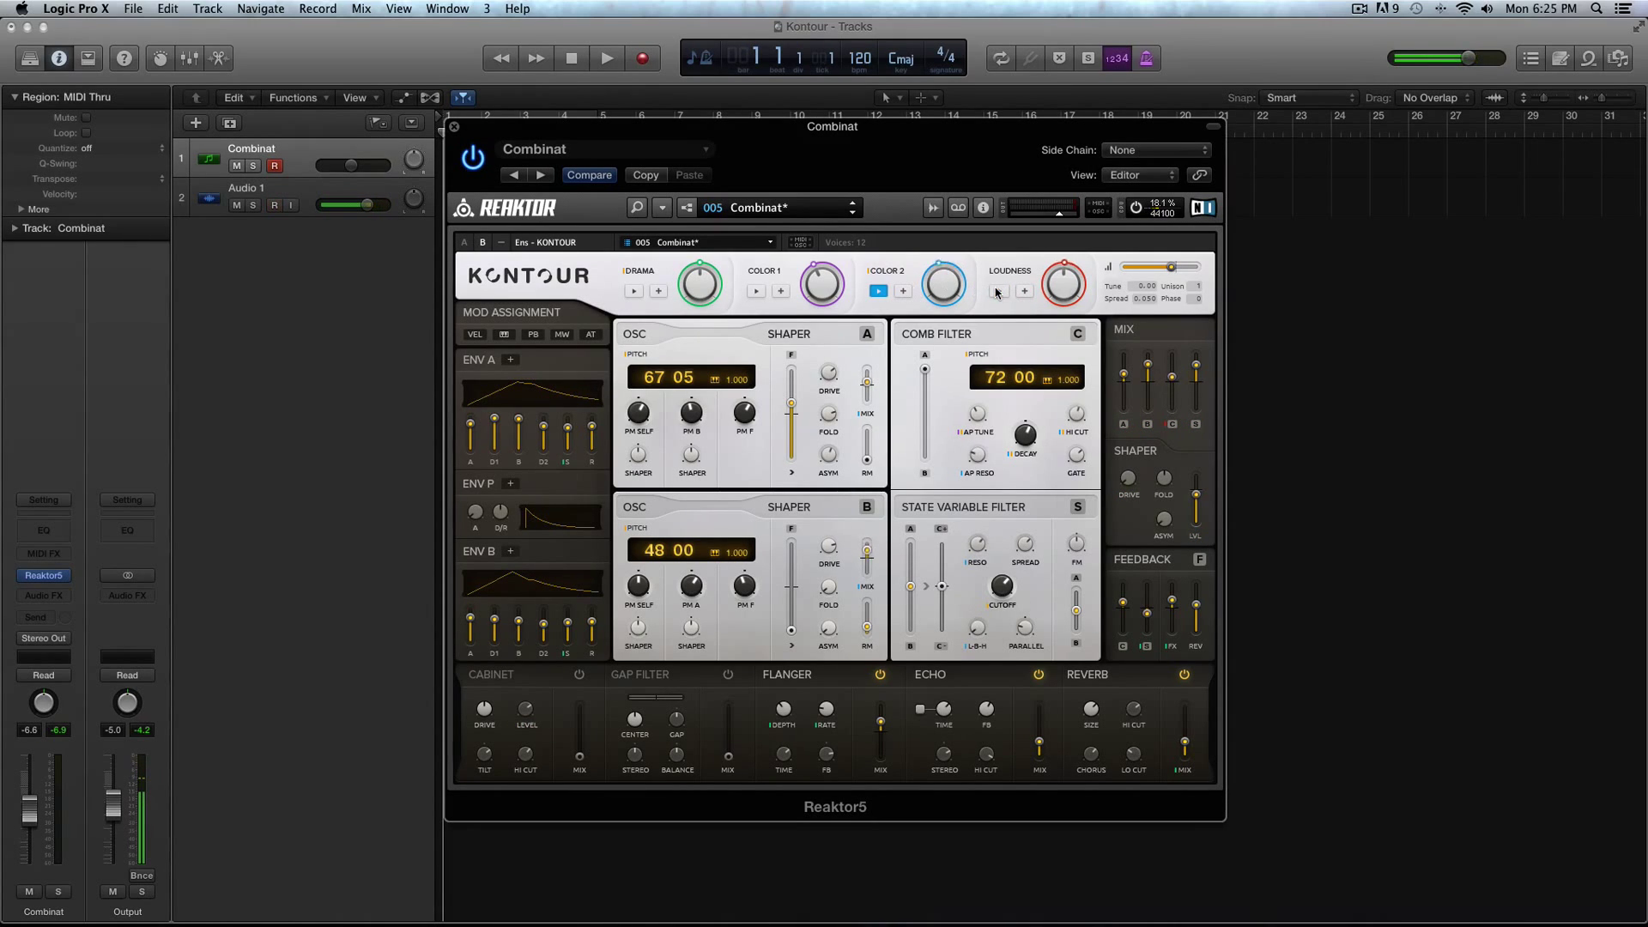
Cycle the target view through DRAMA, COLOR 1 and COLOR 2, ending on DRAMA's targets
left_click(658, 291)
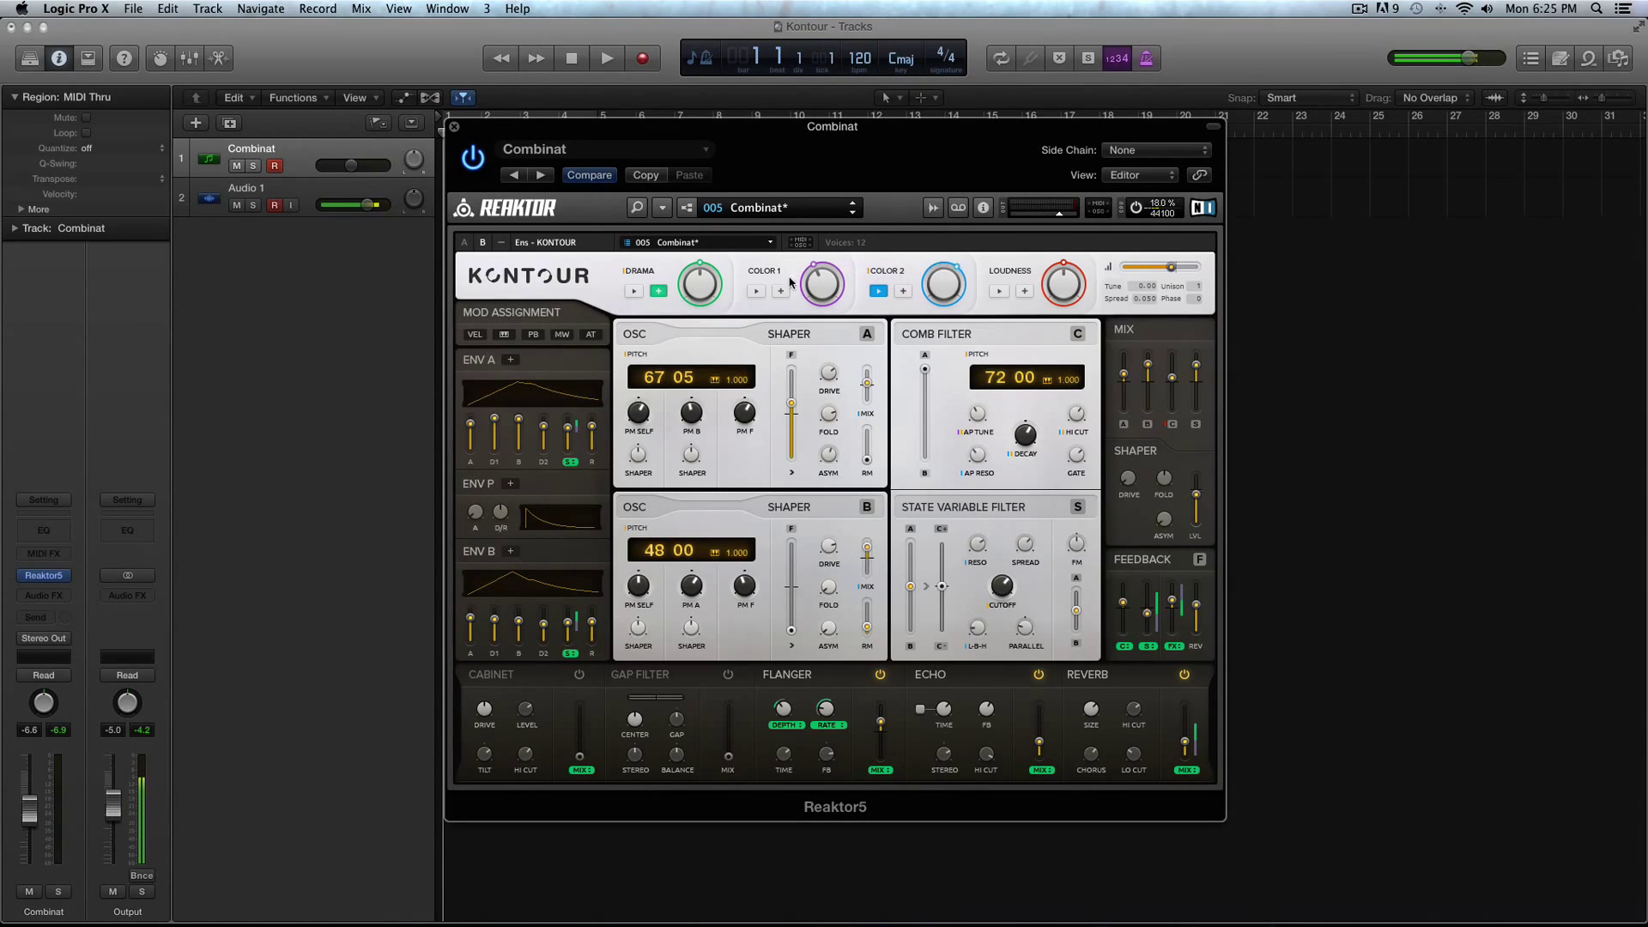
left_click(658, 291)
left_click(780, 292)
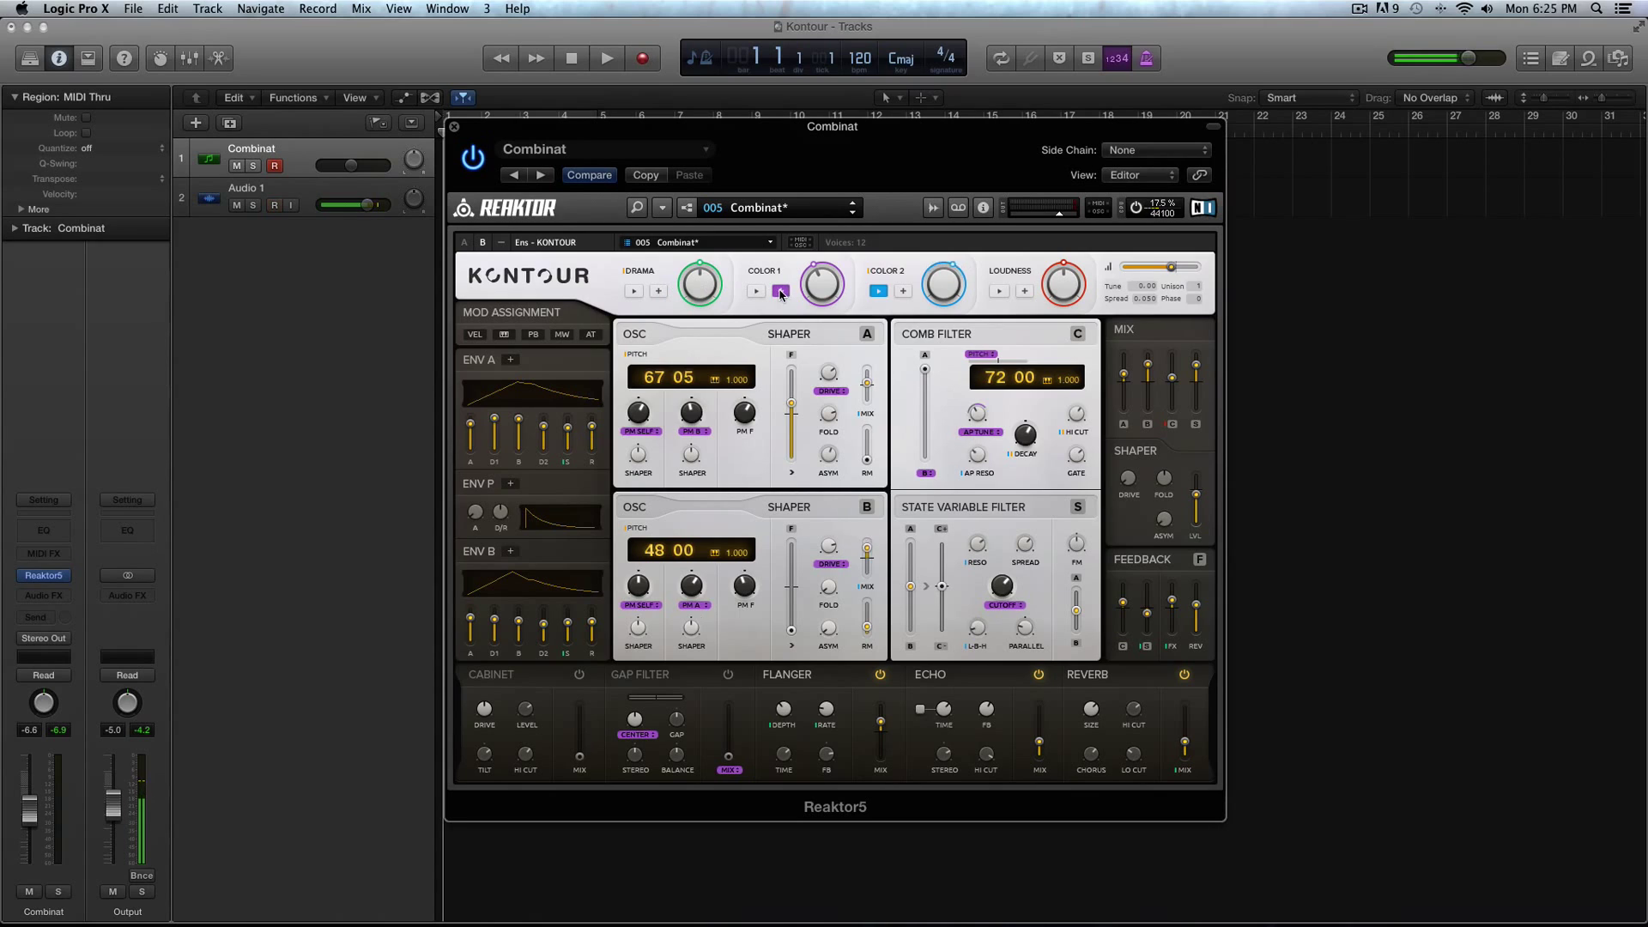
left_click(903, 292)
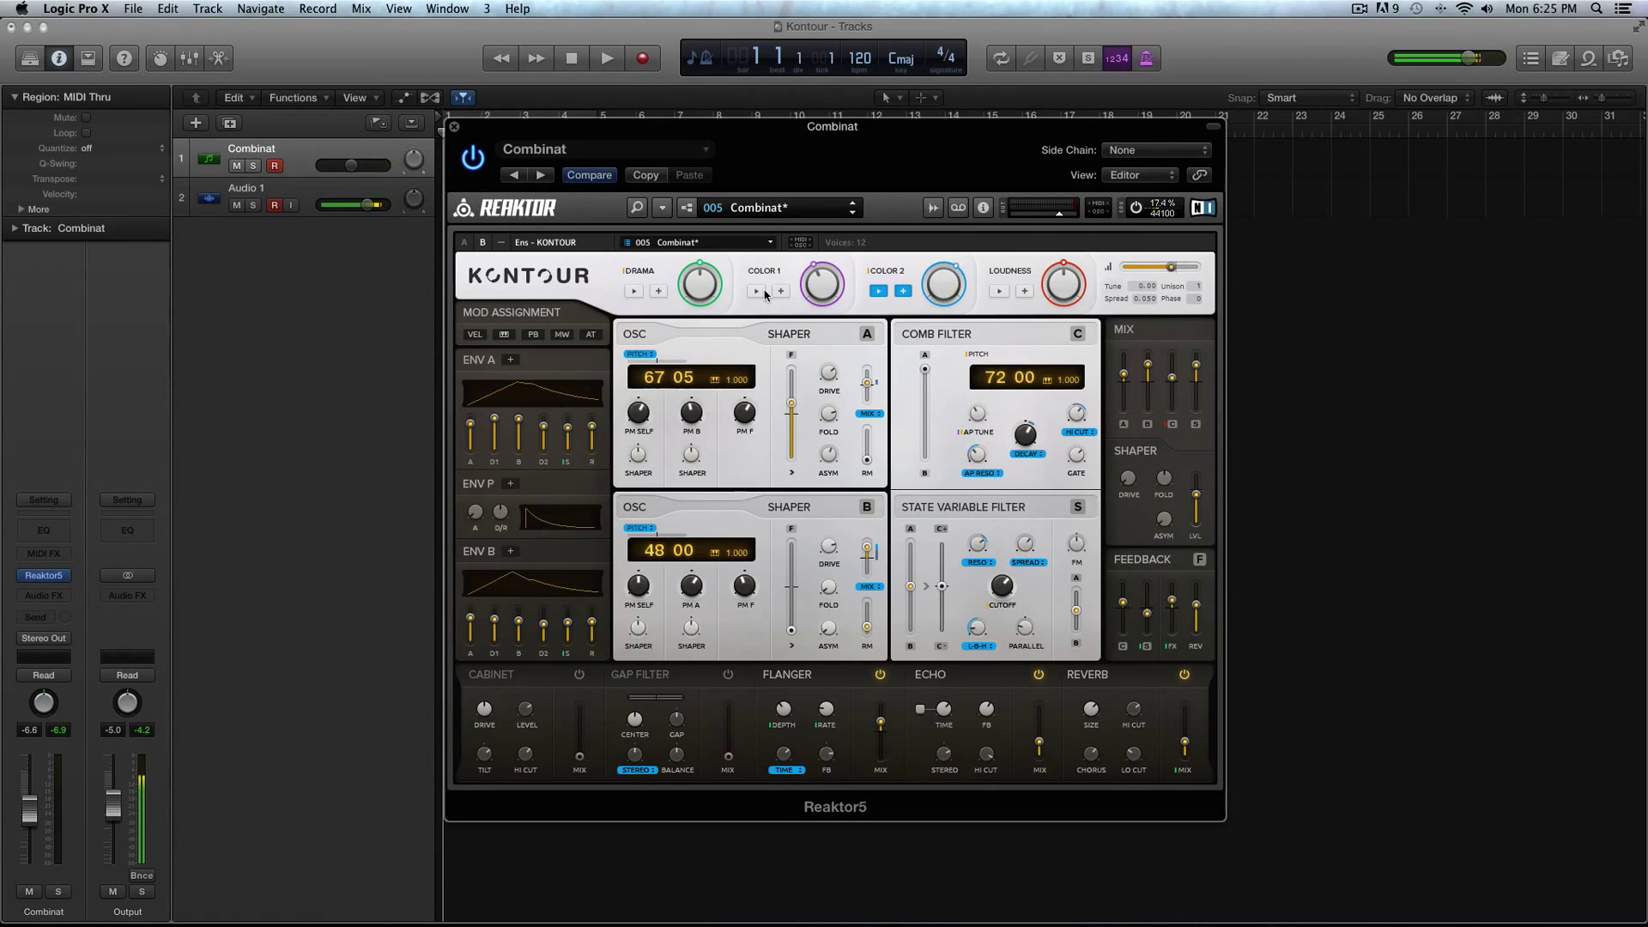
left_click(660, 291)
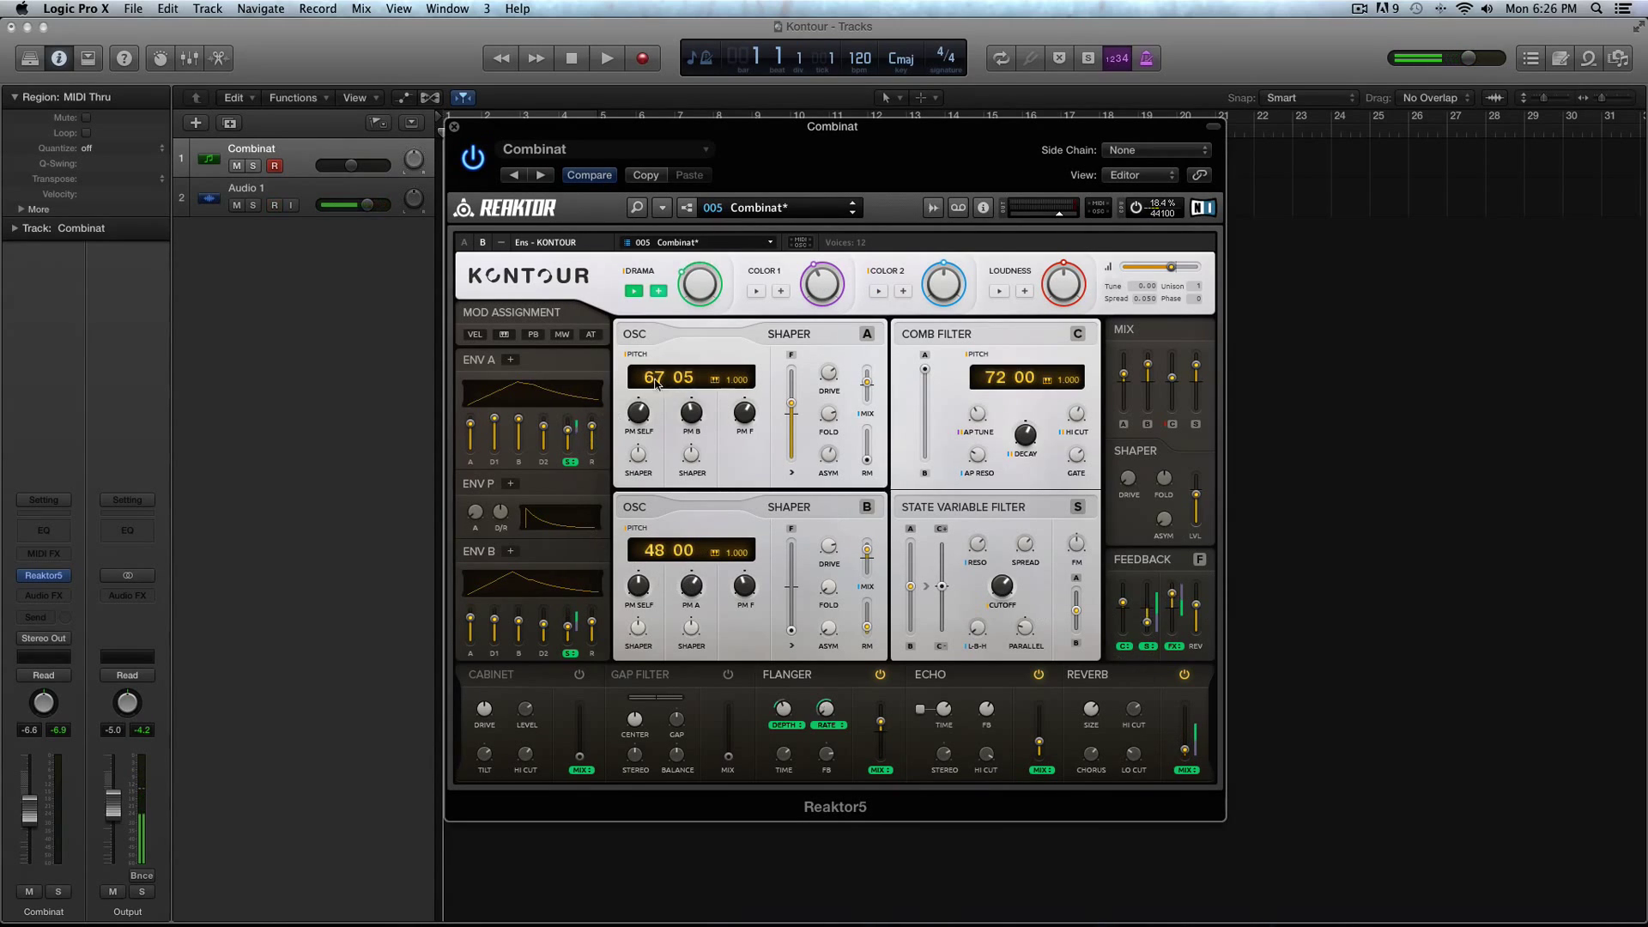
In the compact view, apply preset shapes to DRAMA's curve, ending on a pulse shape, and shift the window right
left_click(465, 243)
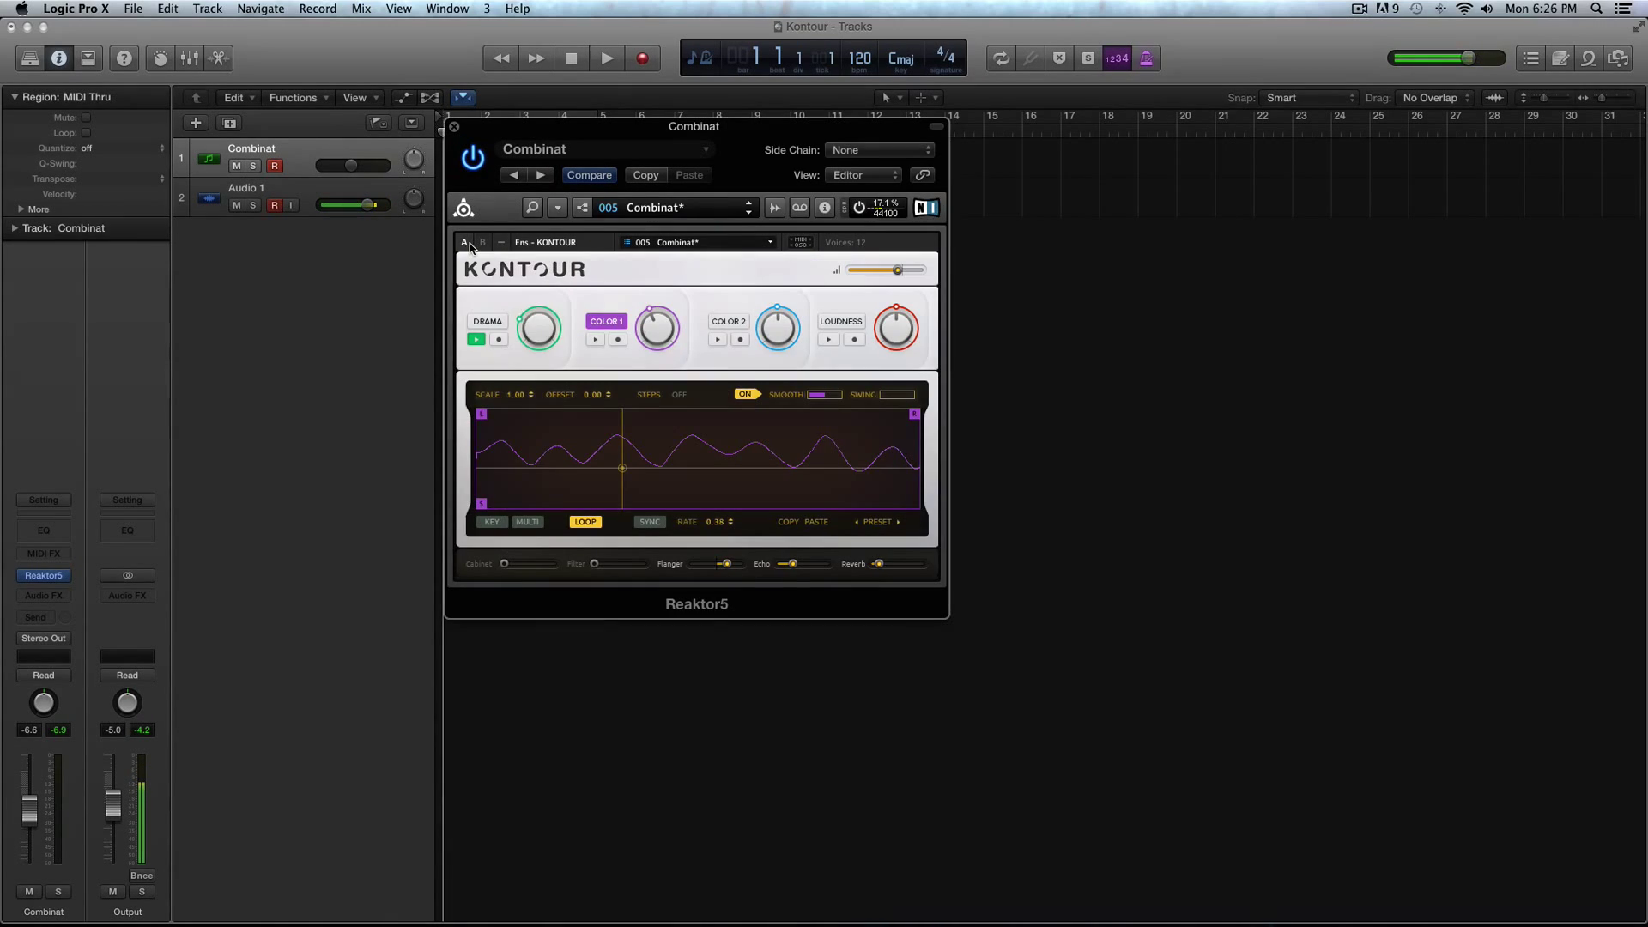
left_click(487, 322)
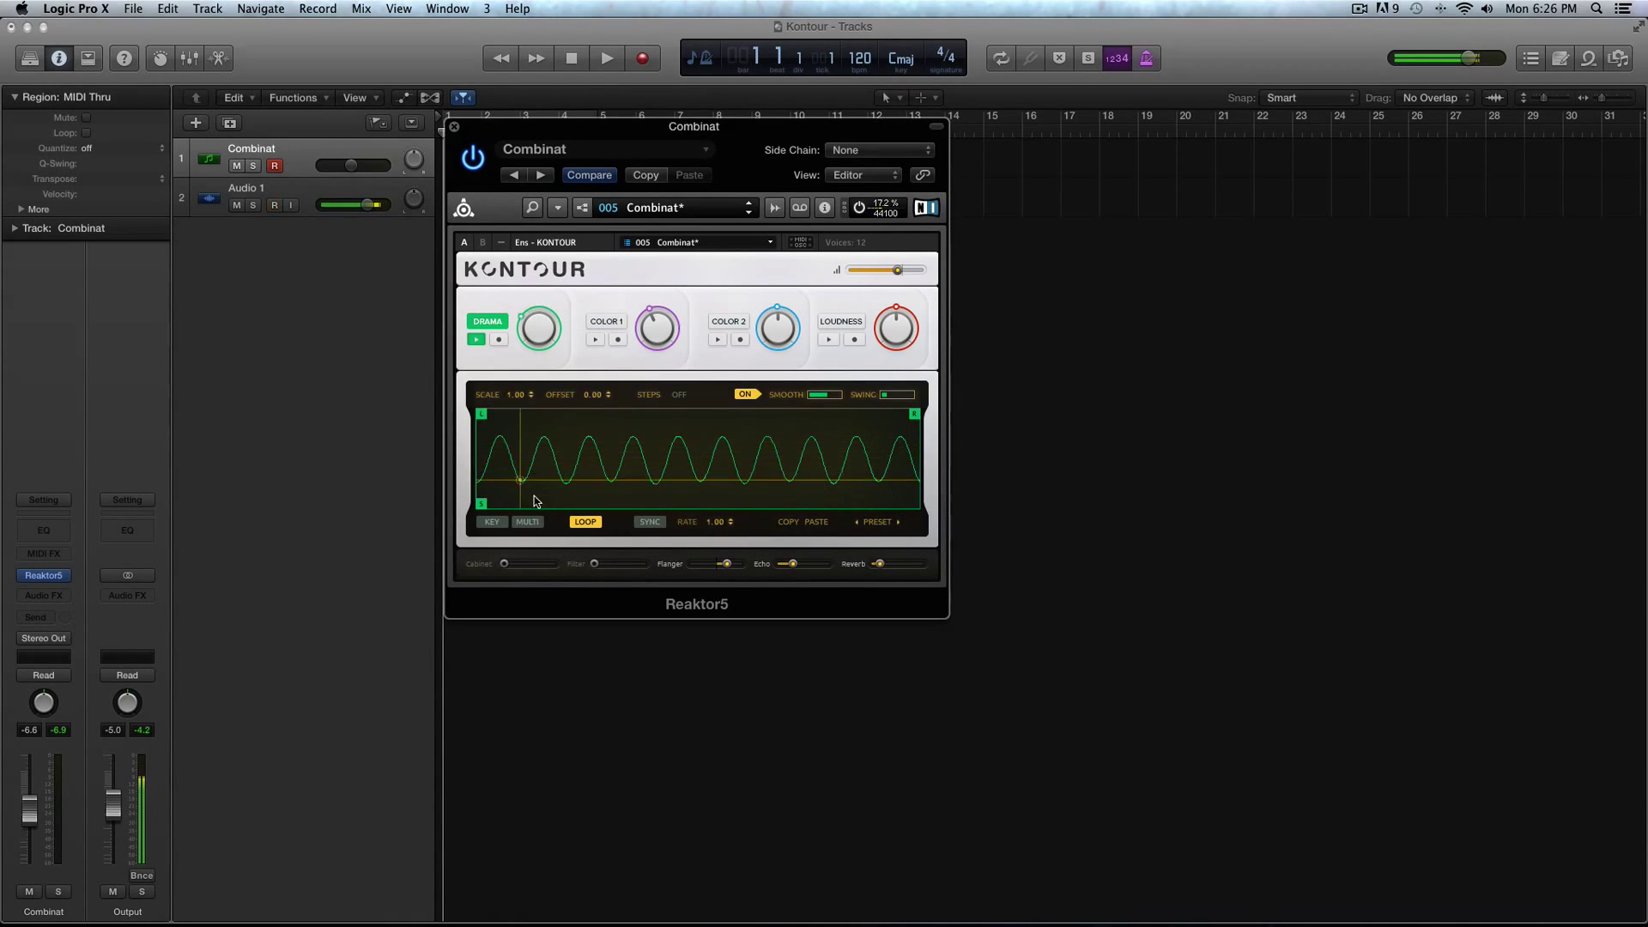
left_click(887, 523)
left_click(654, 505)
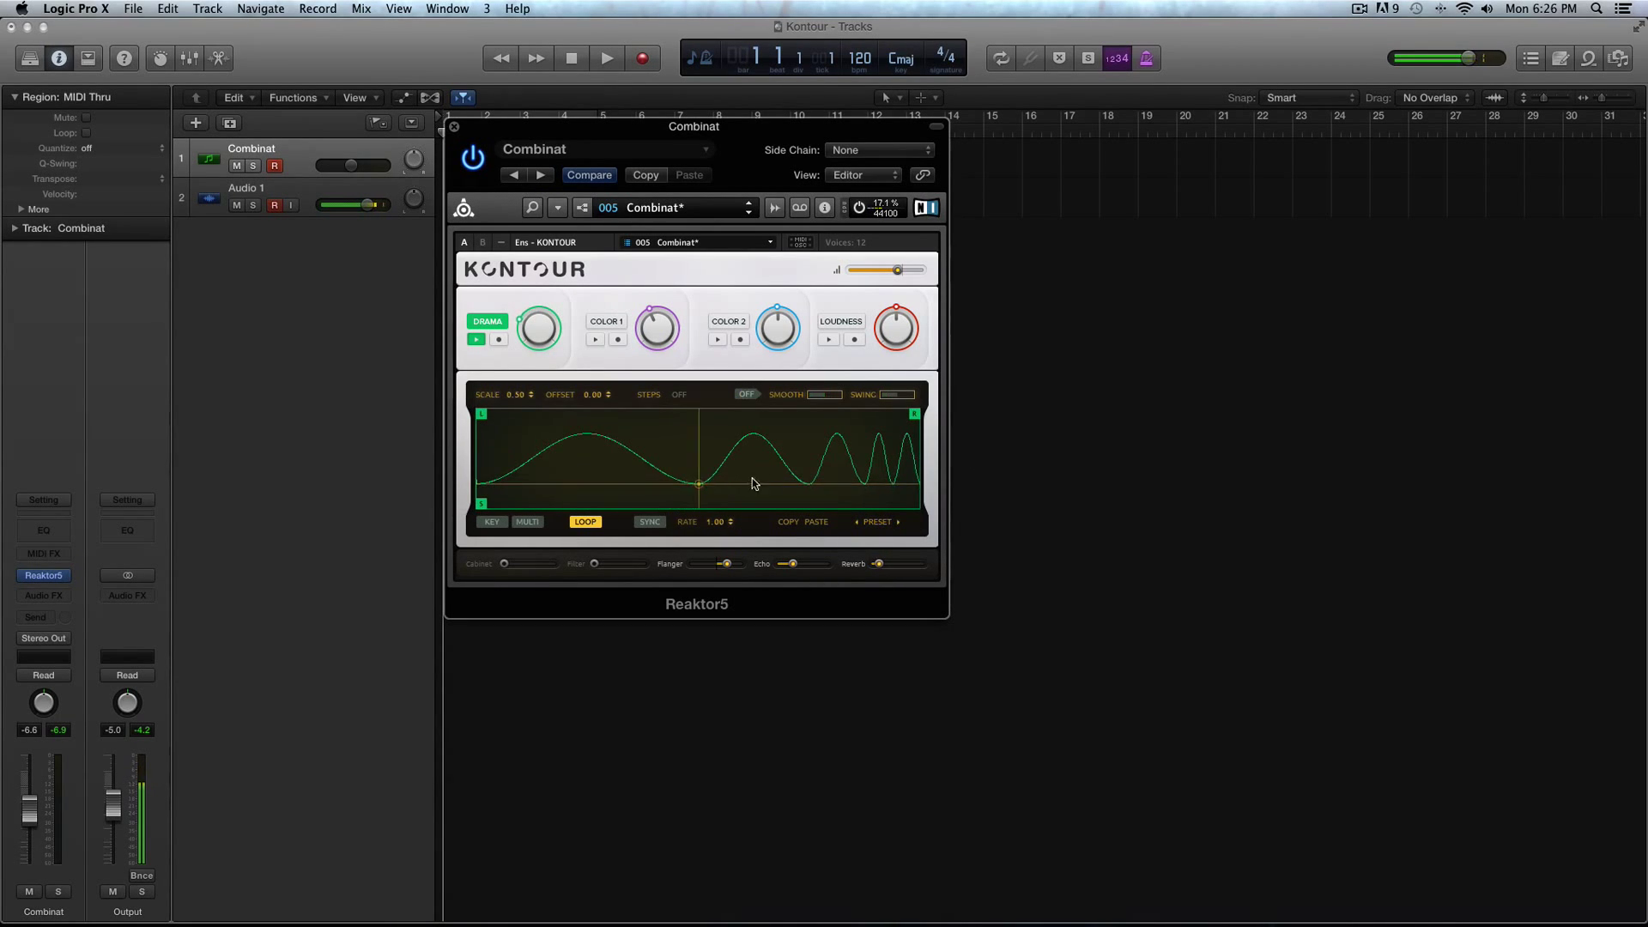
left_click(893, 523)
left_click(589, 446)
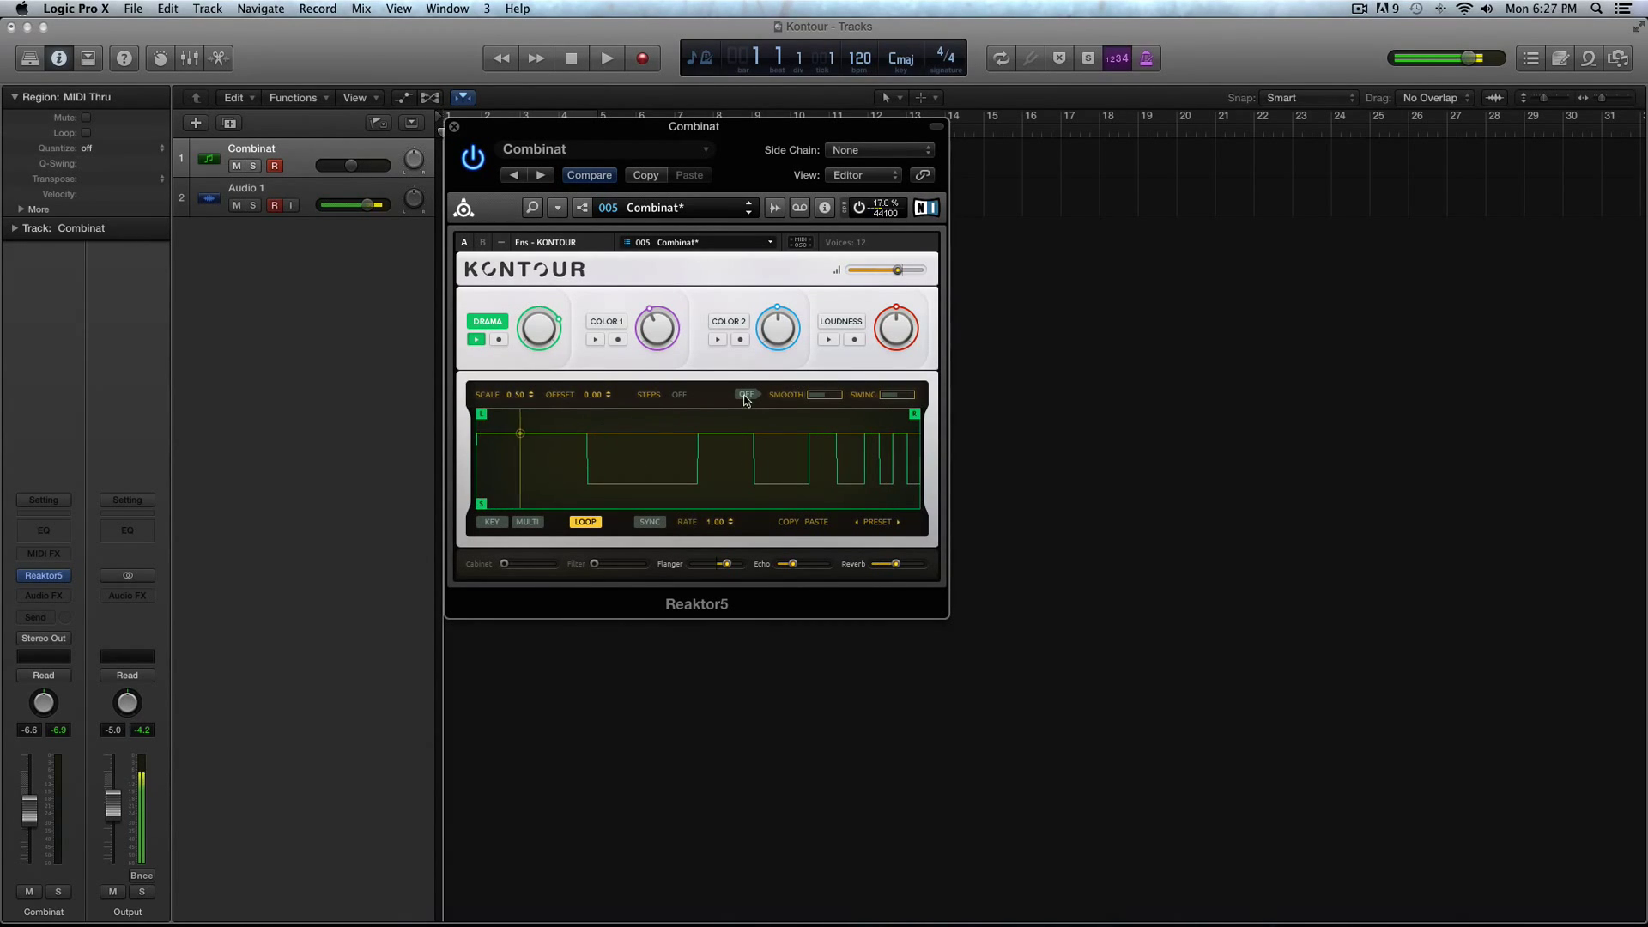
left_click_drag(520, 131, 626, 127)
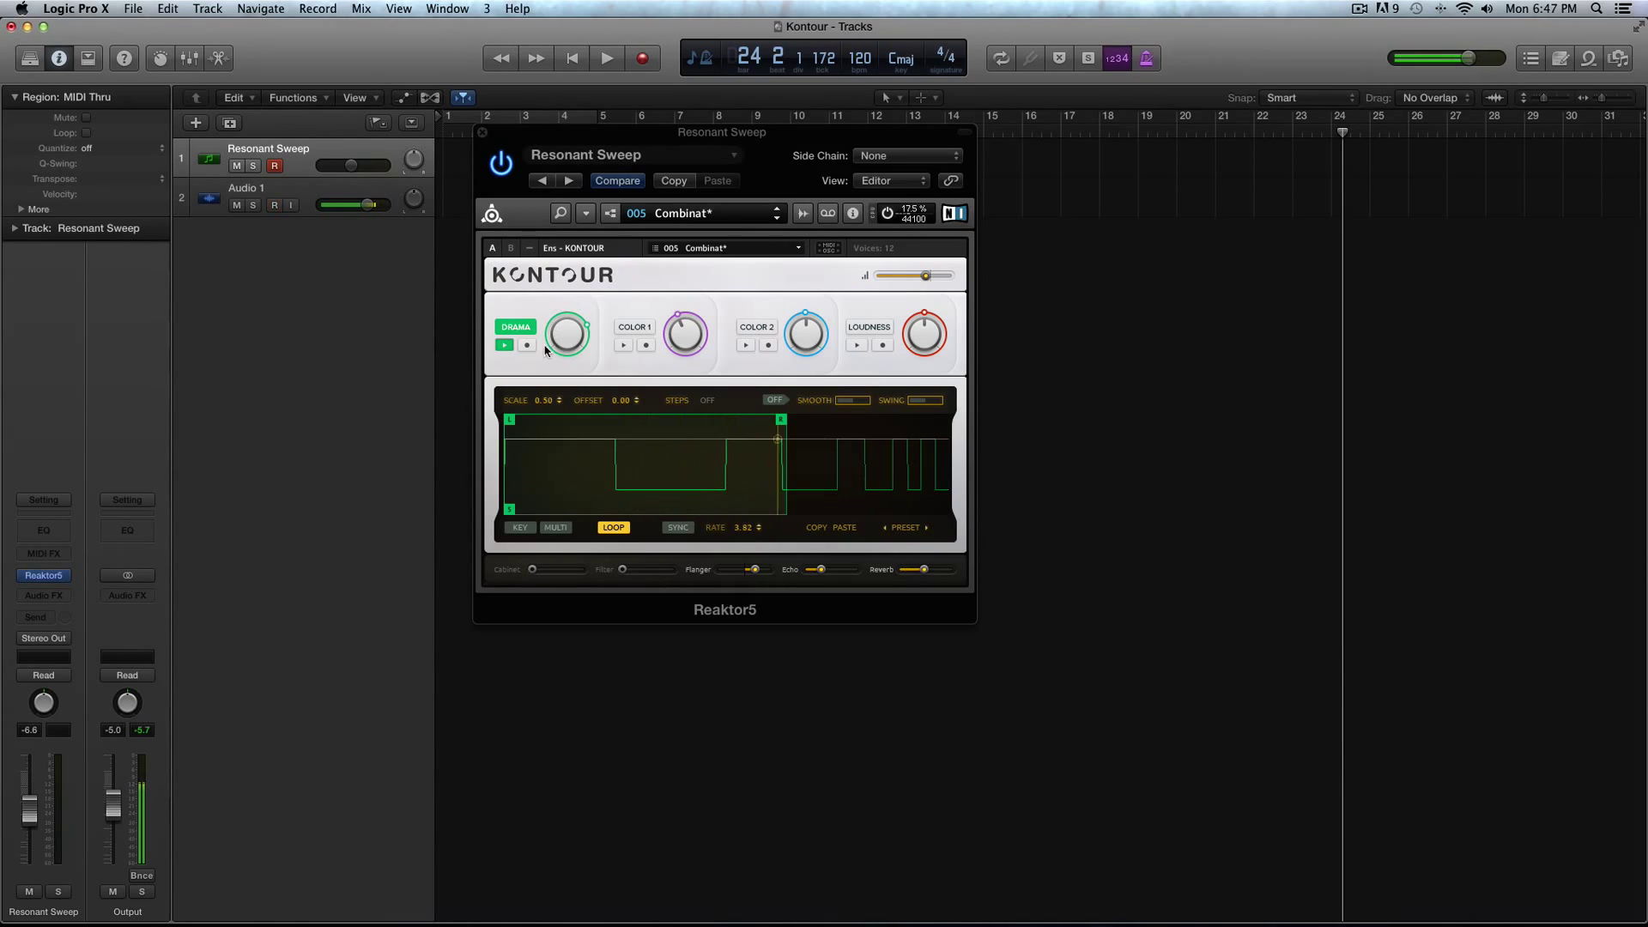
Stop the Drama envelope, preview the Color 1, Color 2 and Loudness curves, then return to Drama
left_click(505, 345)
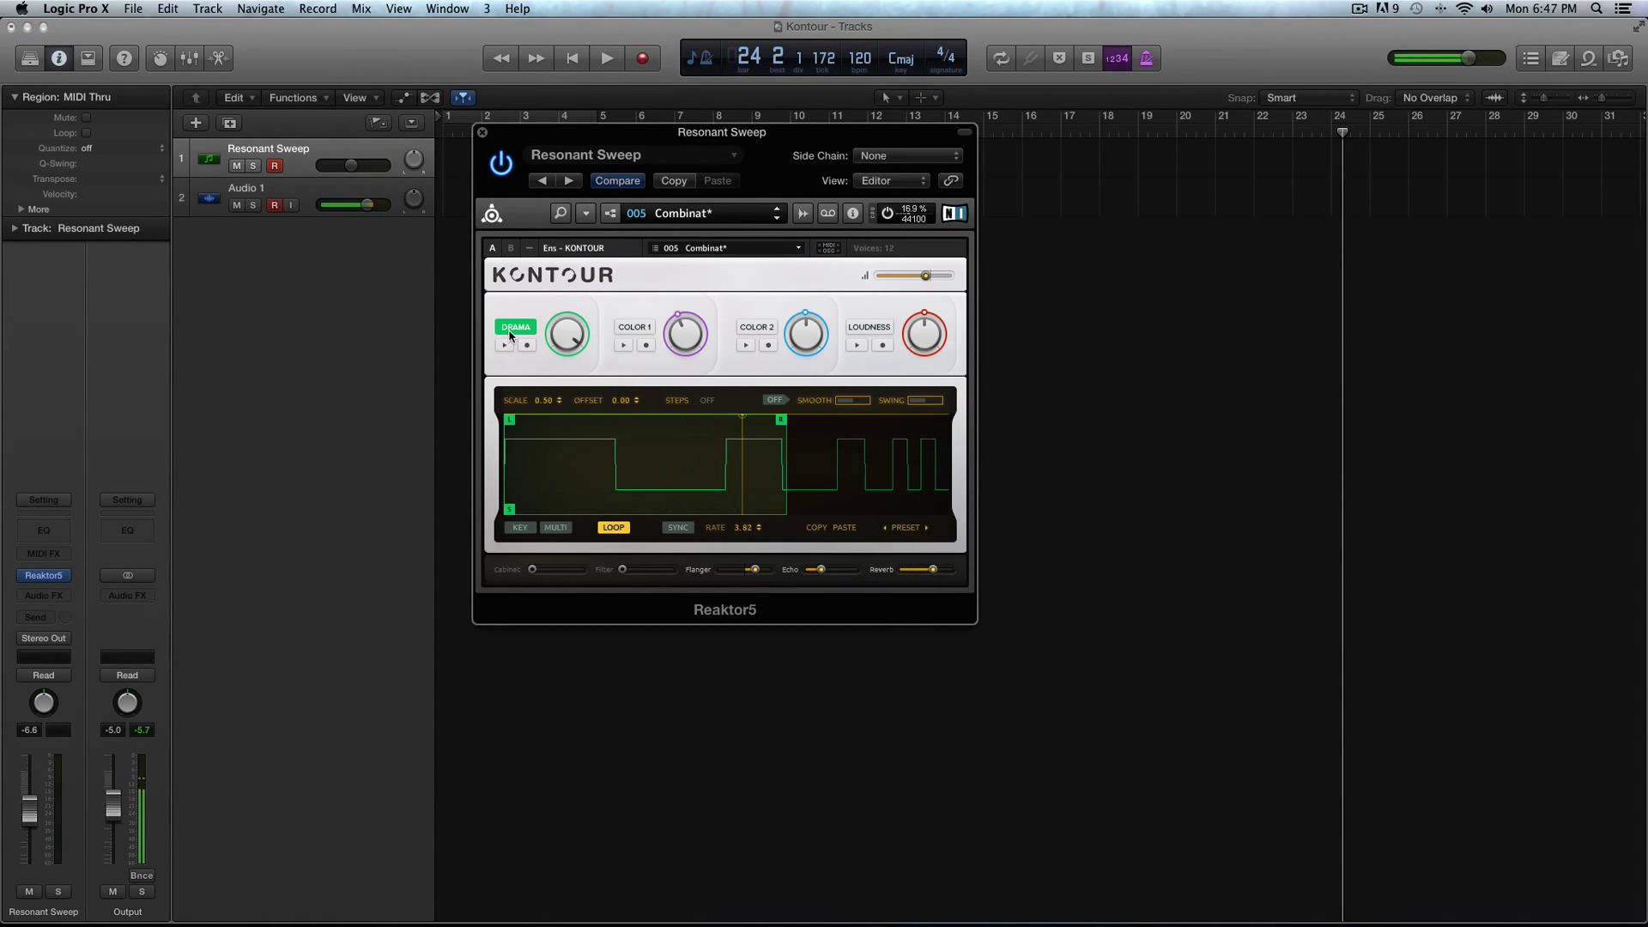
left_click(634, 327)
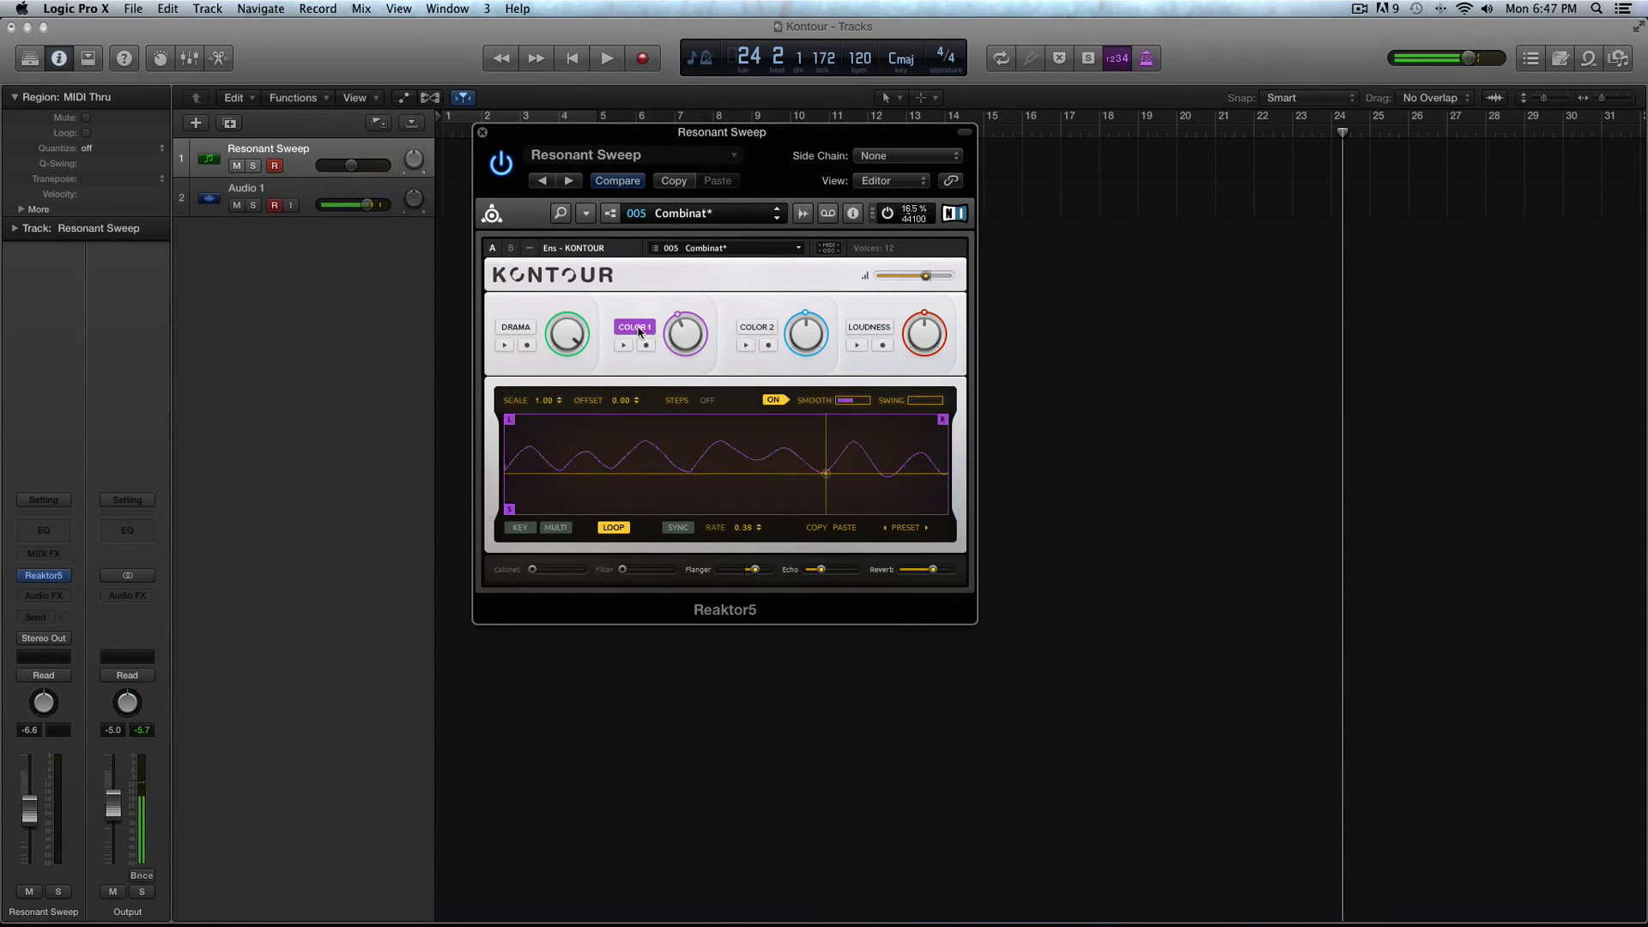
left_click(772, 327)
left_click(889, 327)
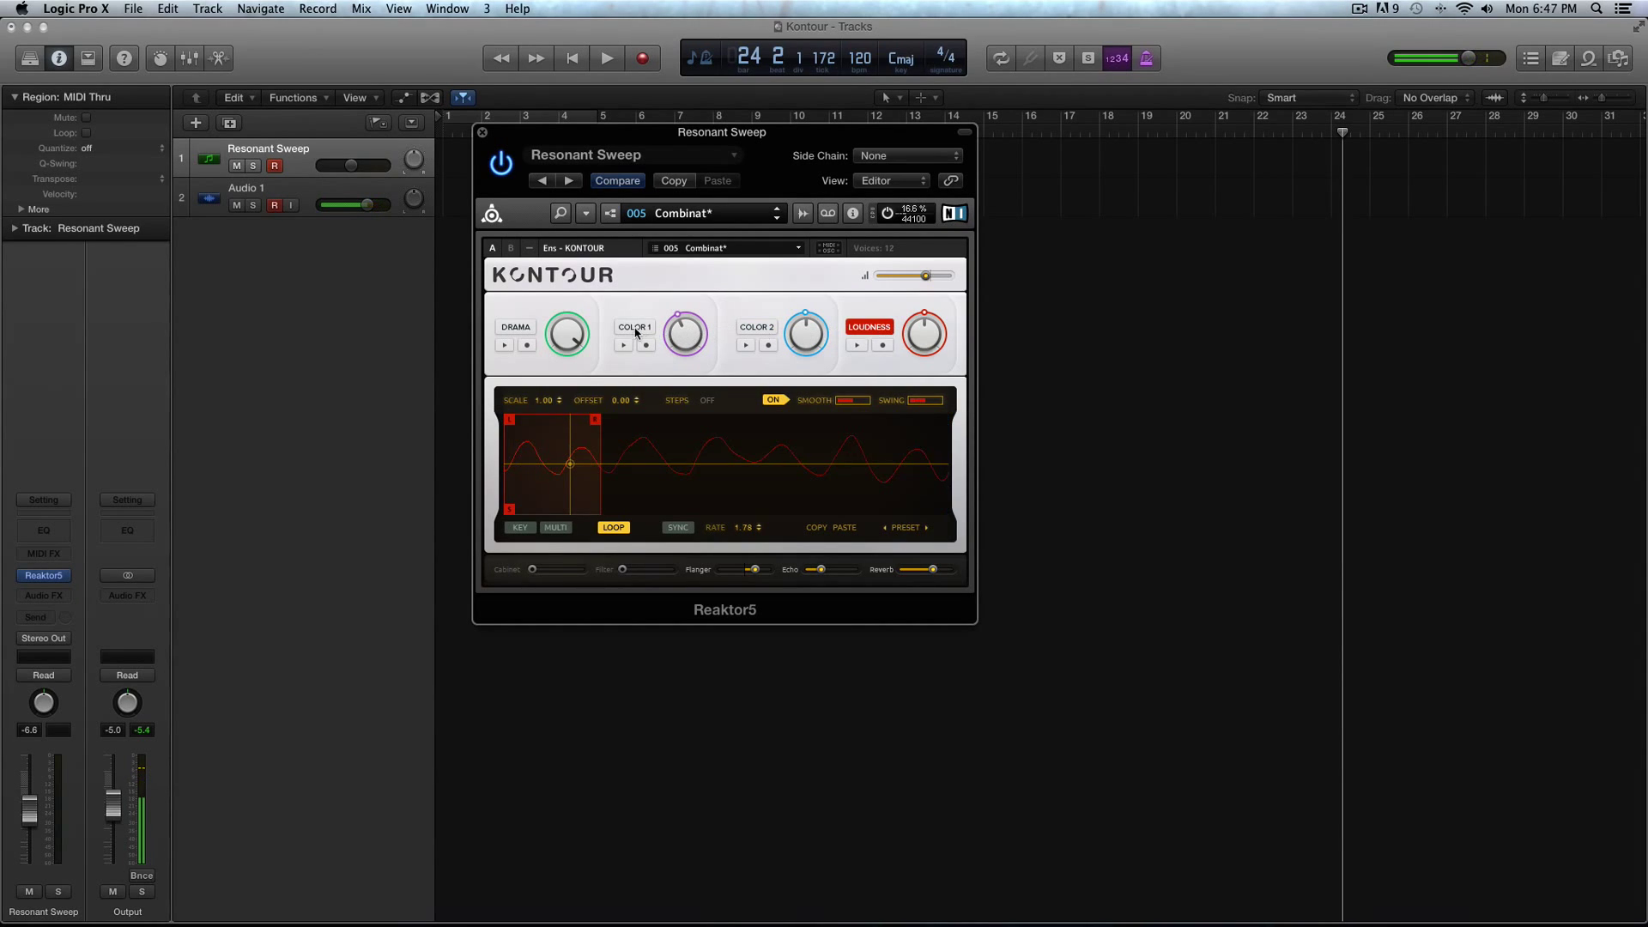
left_click(518, 328)
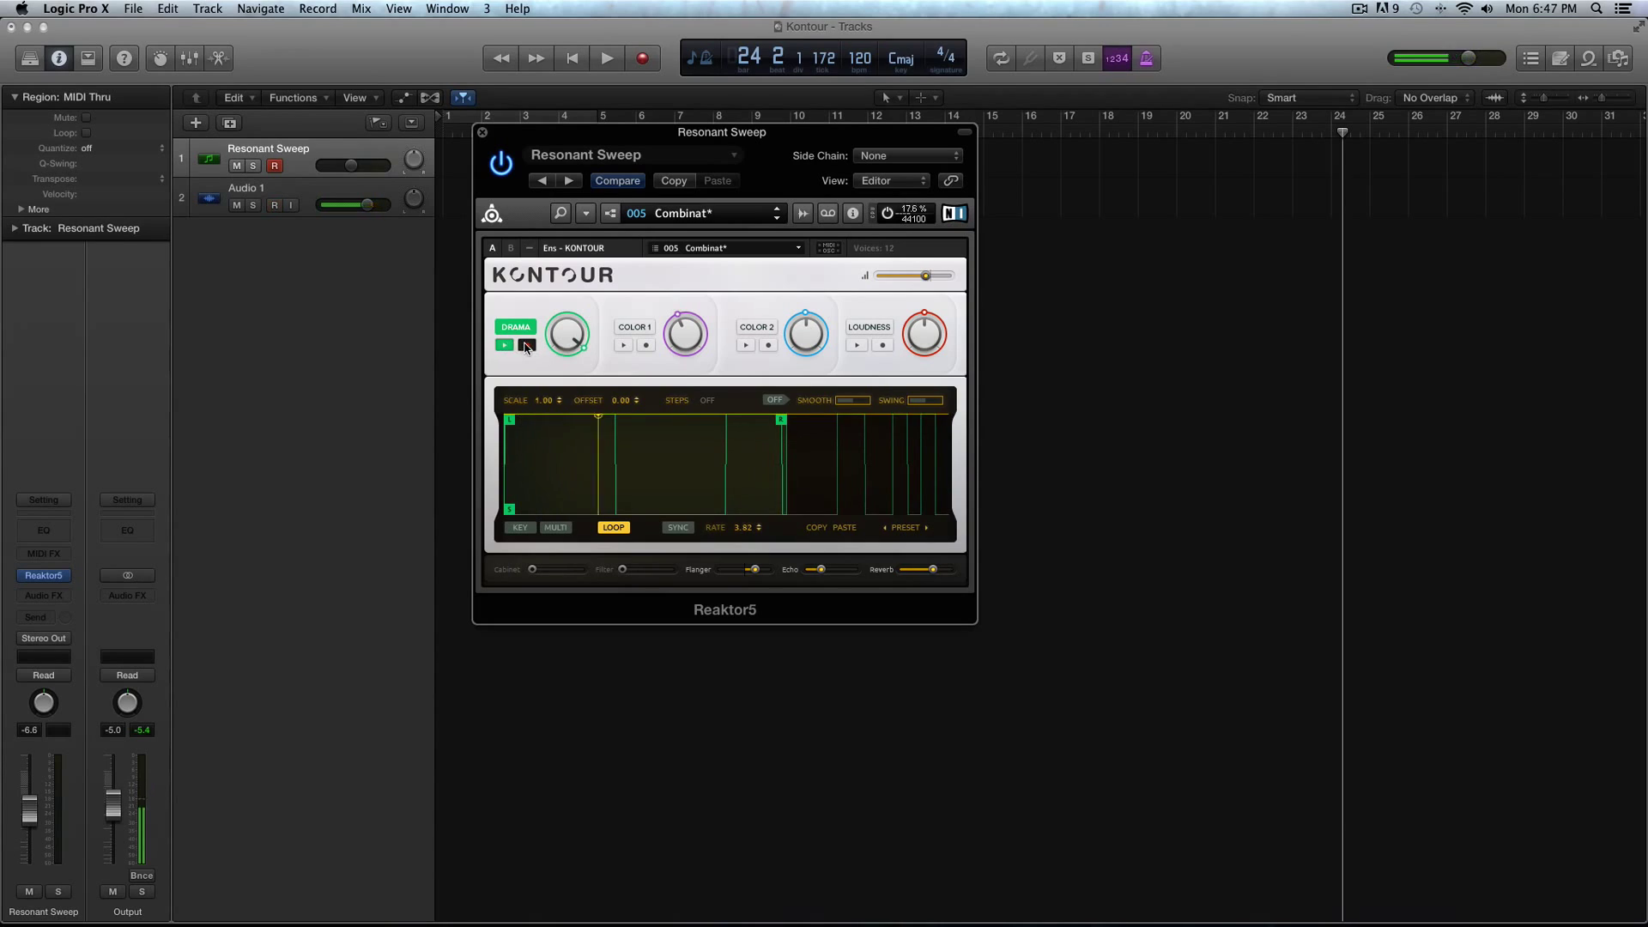
Loop the Drama envelope at a slower rate, synced to 1/4 beats, and shift the window down-right
left_click(505, 346)
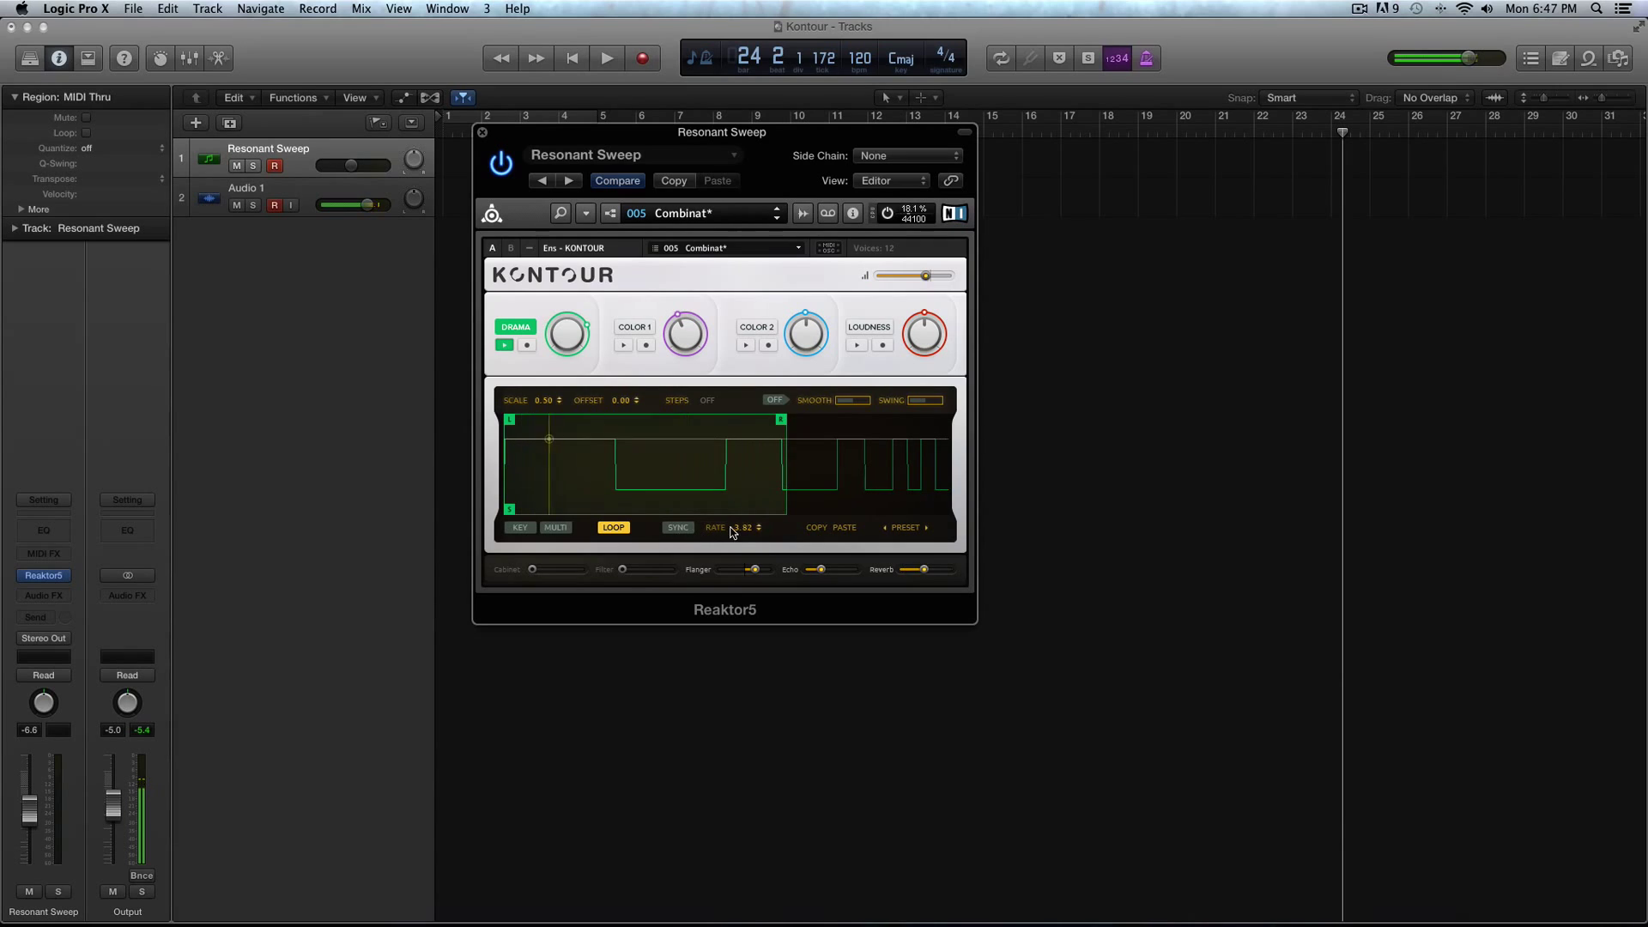
left_click_drag(732, 532, 738, 627)
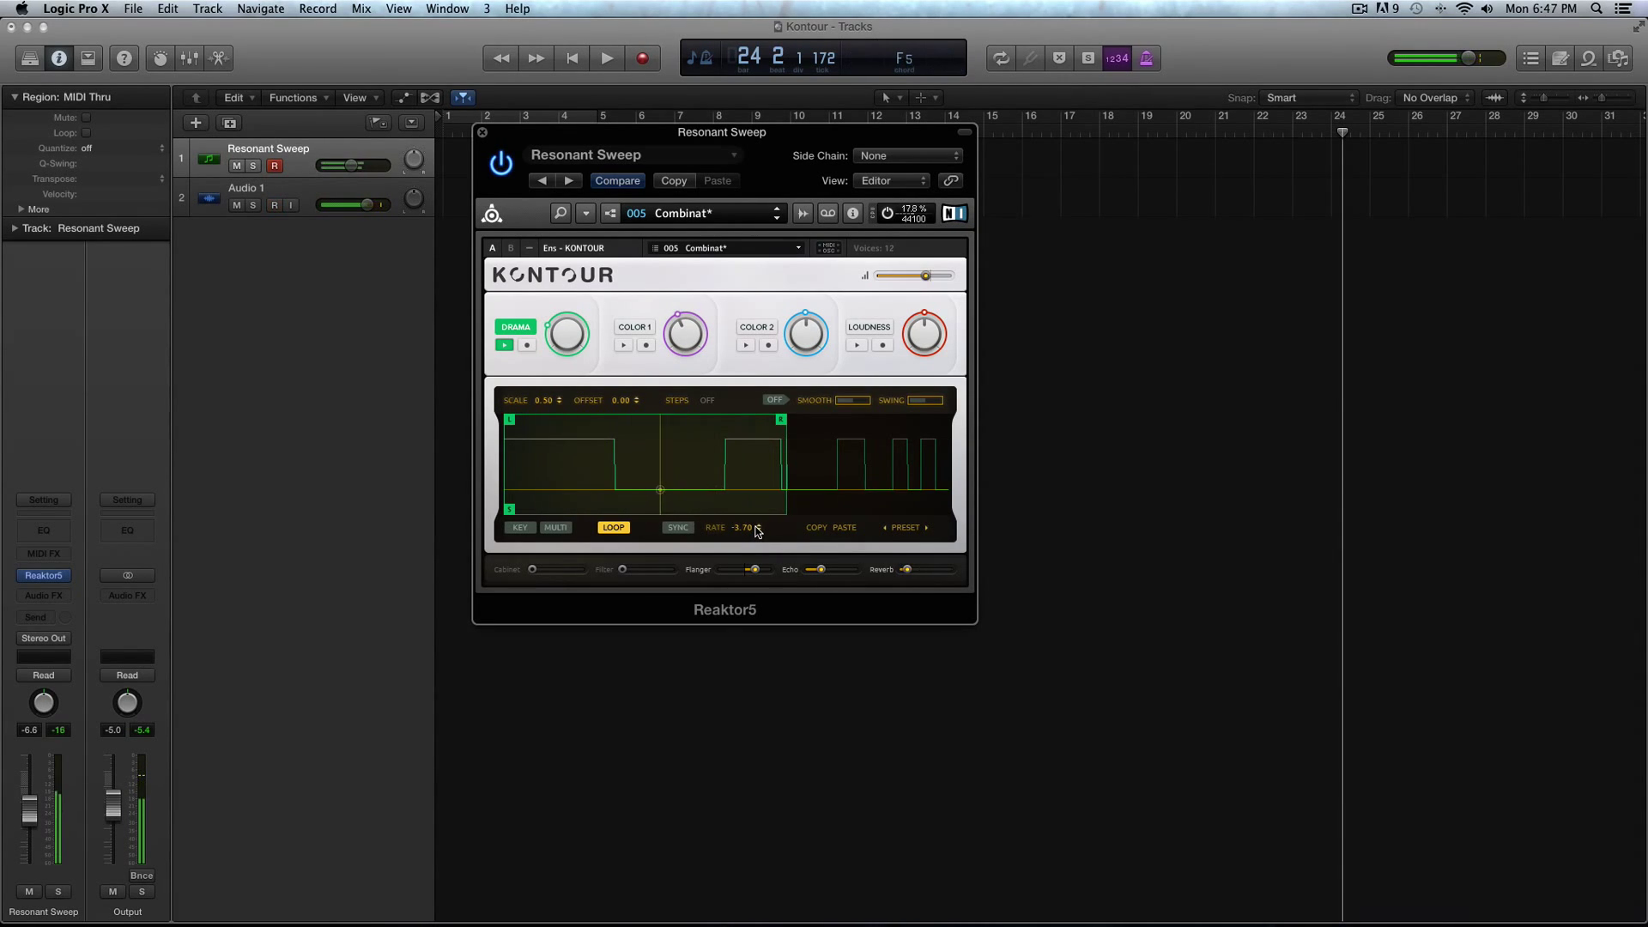
scroll(758, 532, "up", 5)
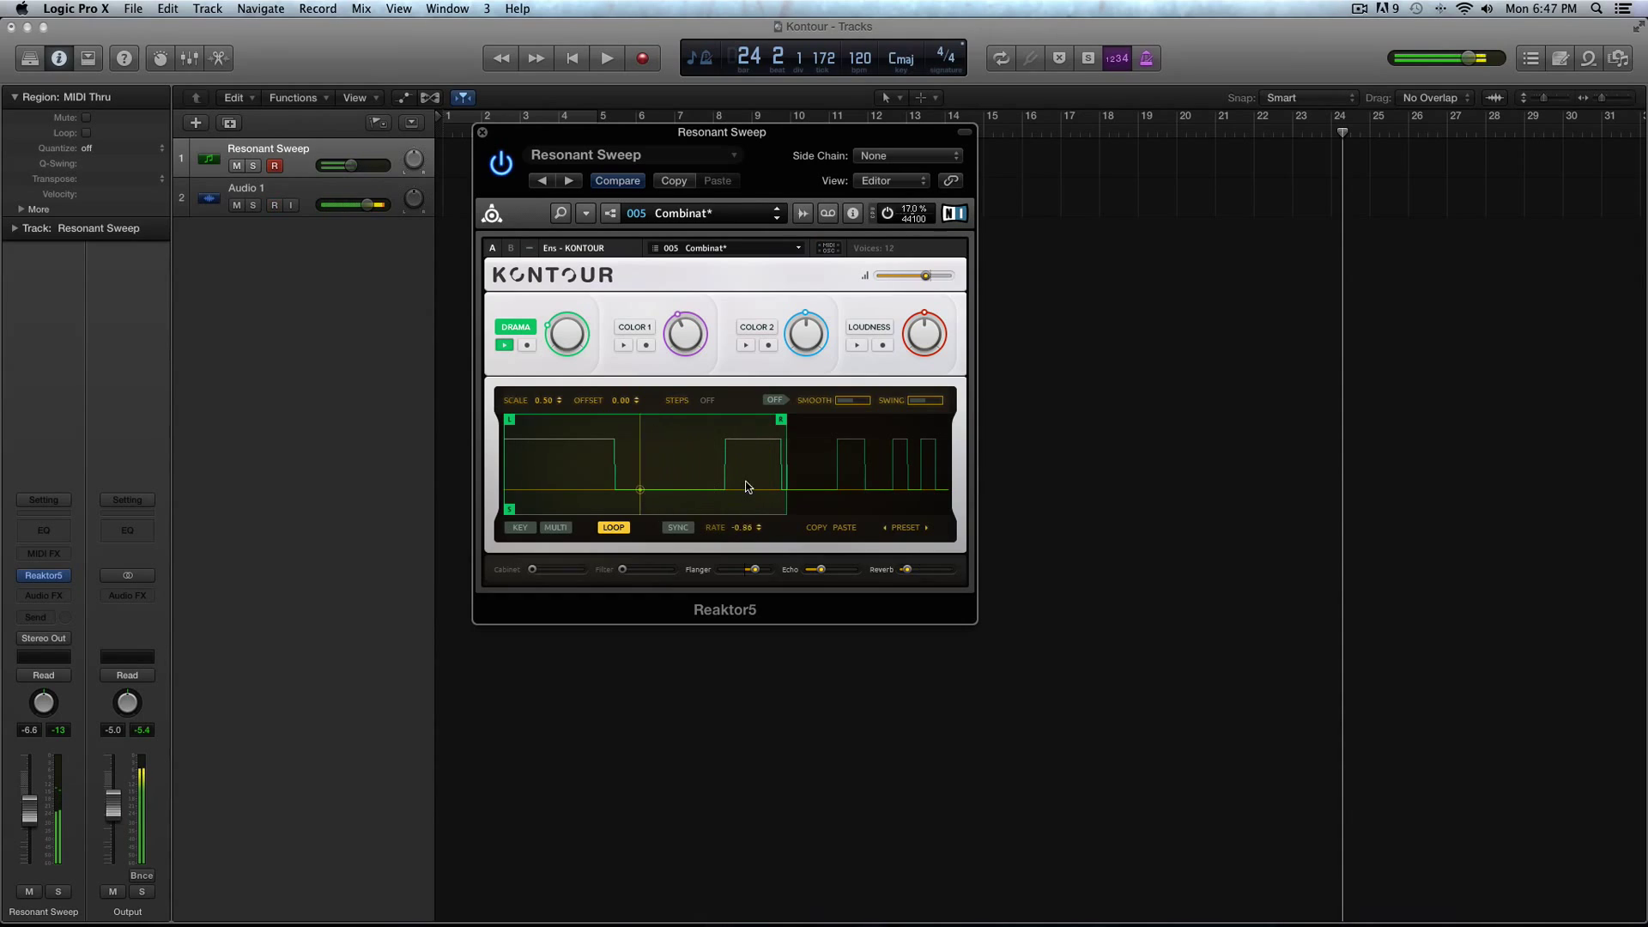
left_click(685, 530)
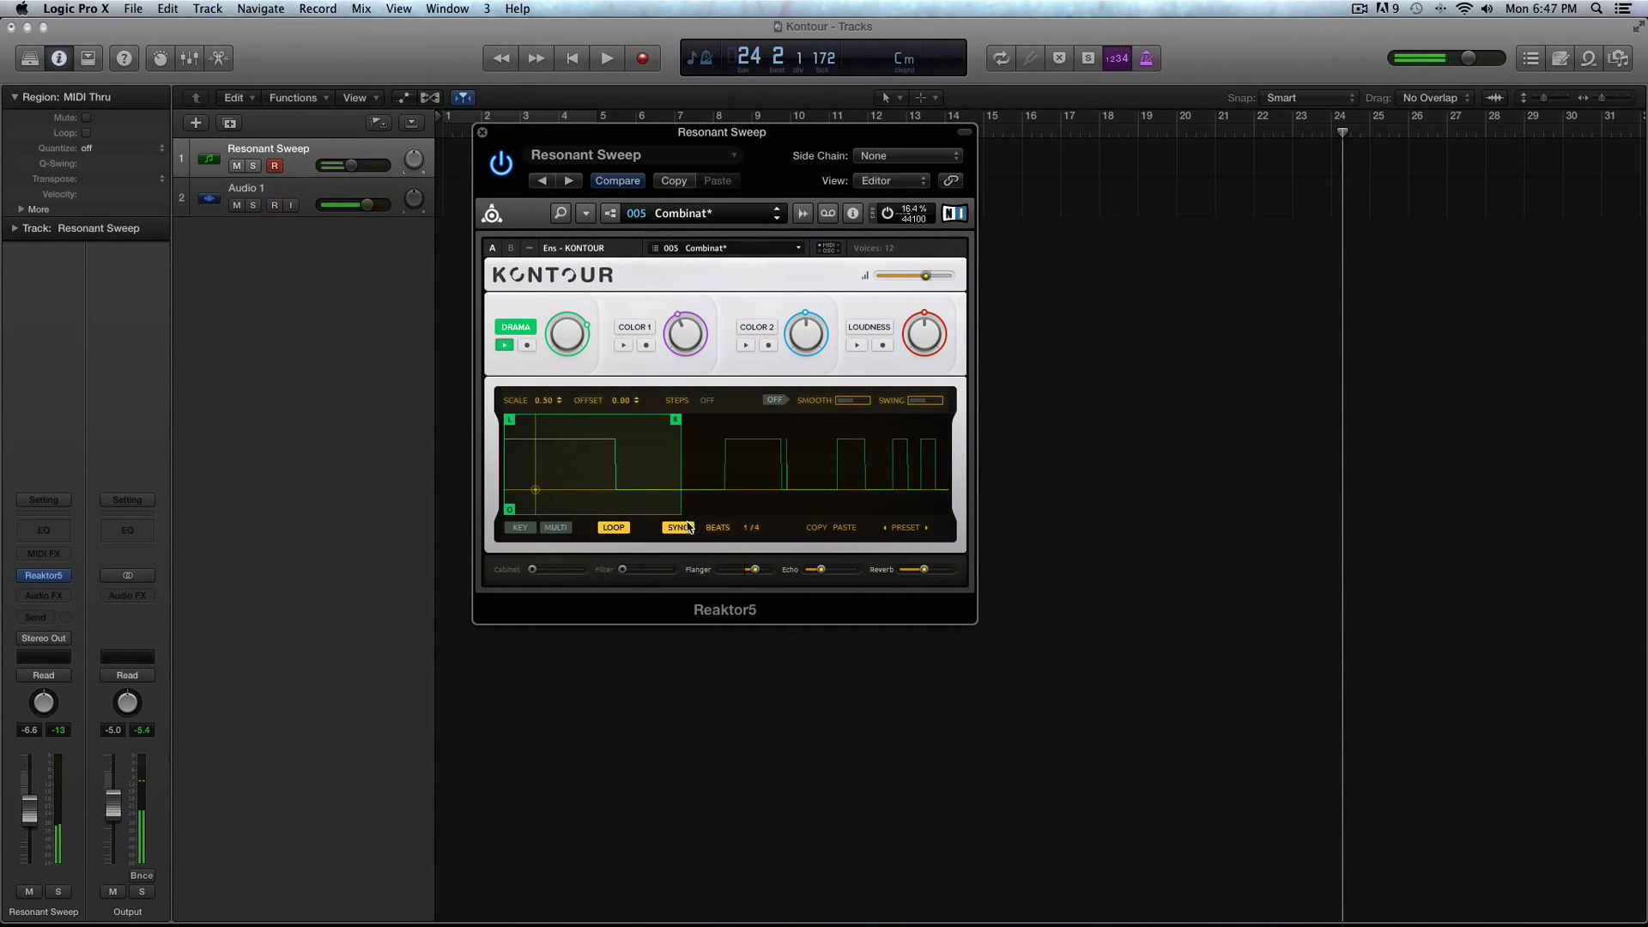
left_click_drag(520, 132, 645, 177)
Start song playback from bar 2 and bring the Kontour window into focus
left_click(483, 134)
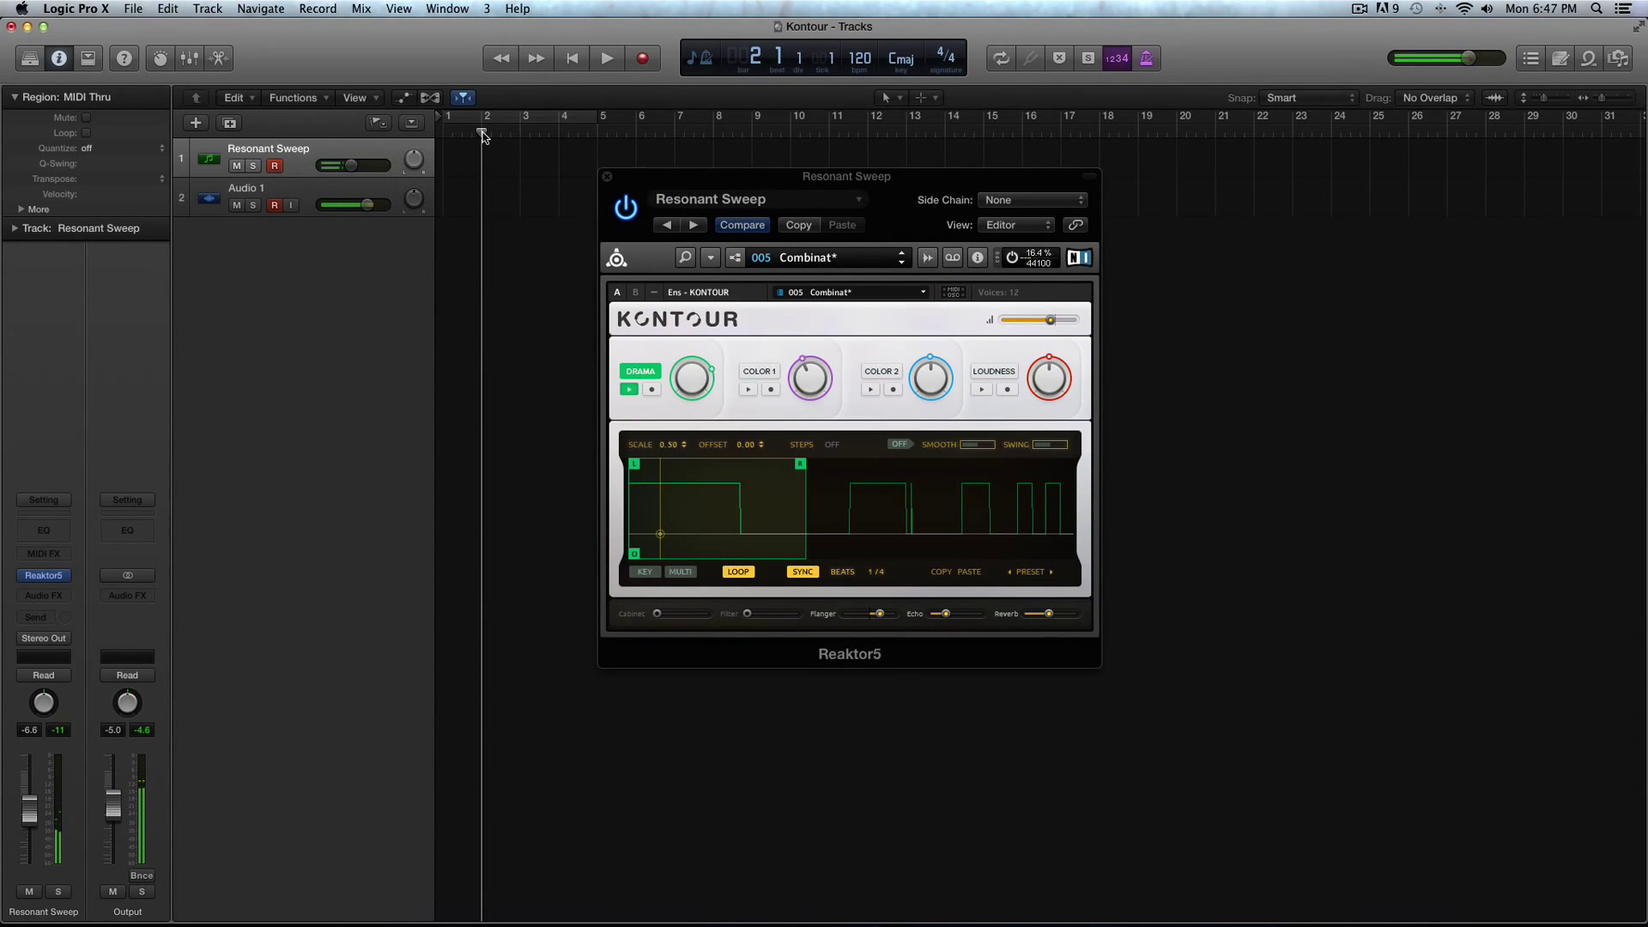
key("space")
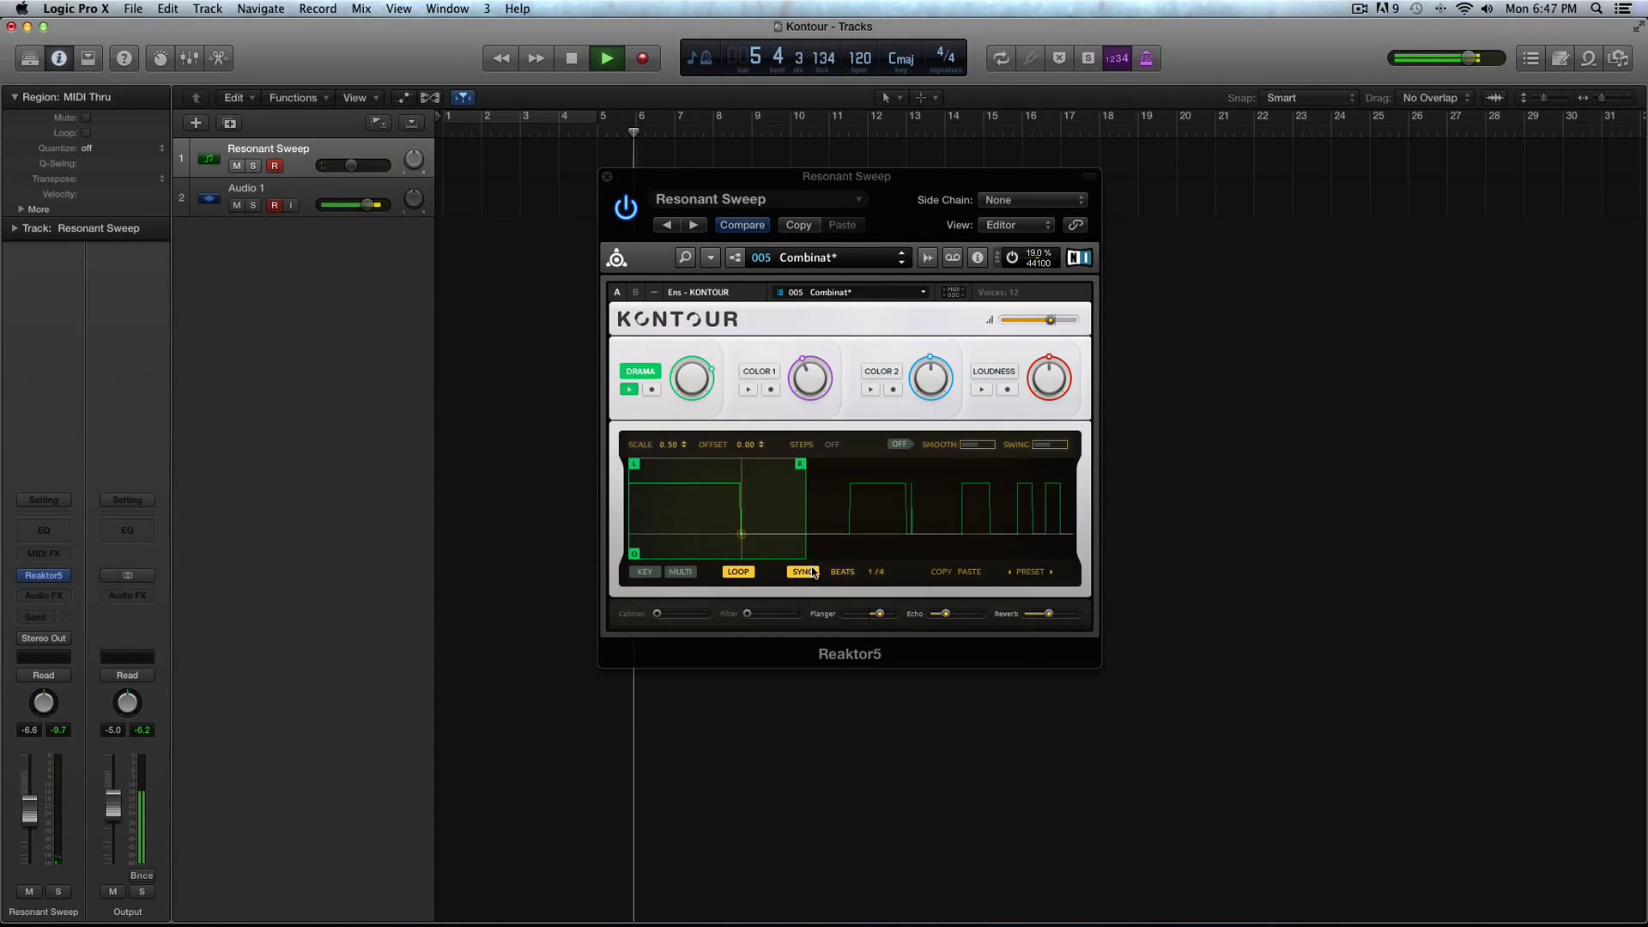
left_click(877, 573)
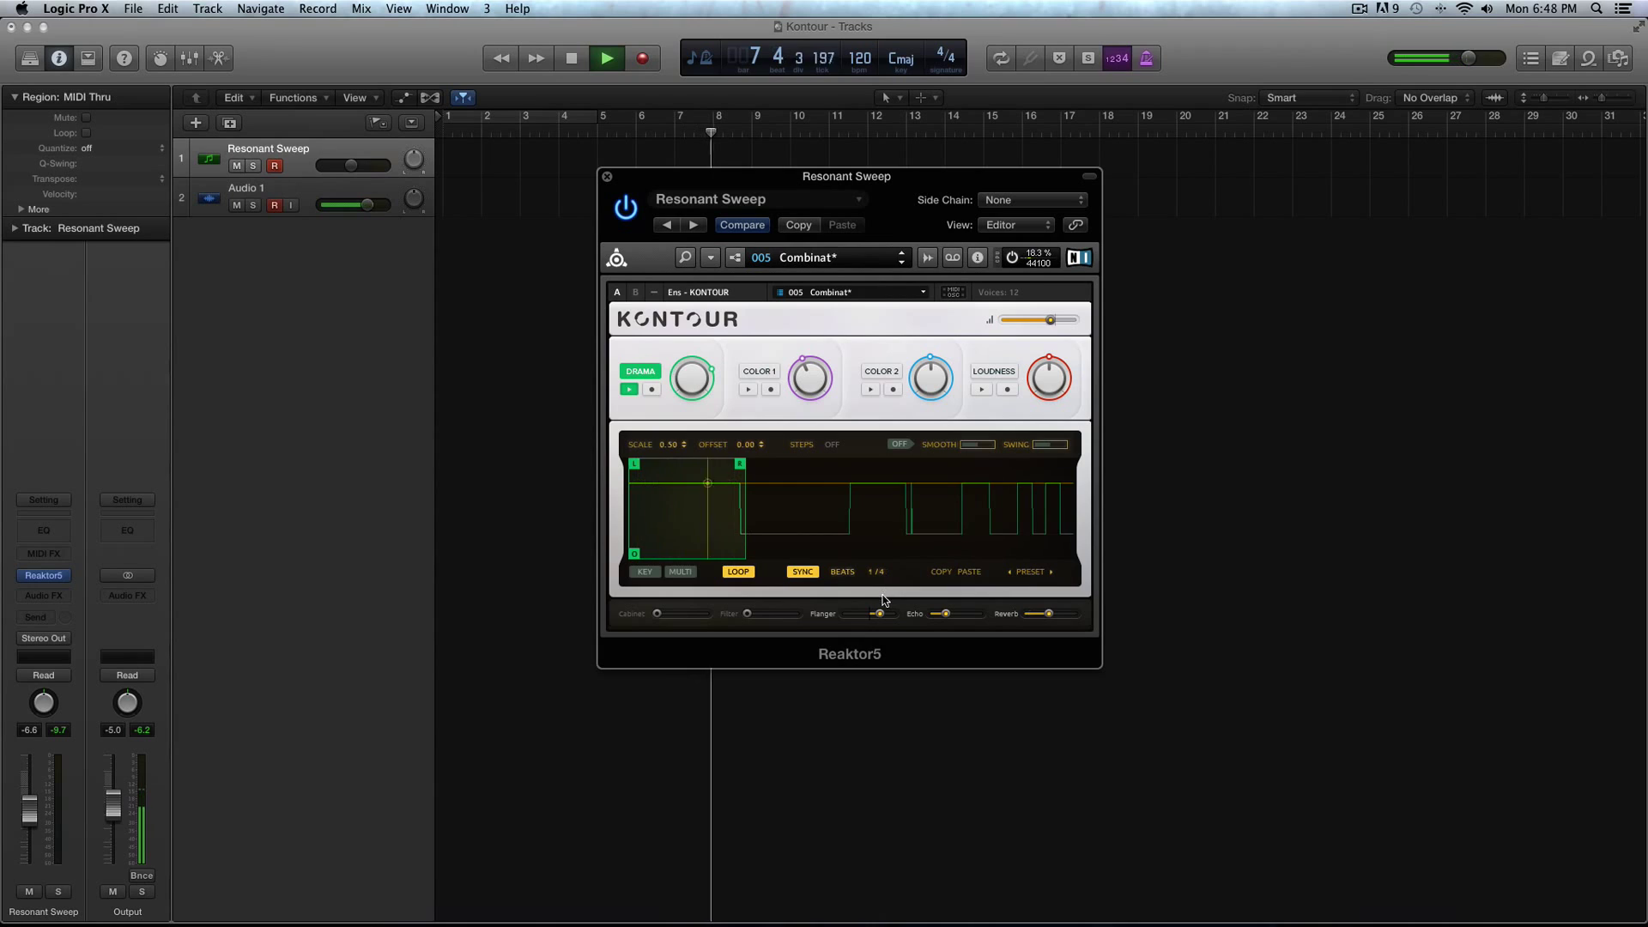
Free DRAMA's rate from tempo sync at 0.26, stop its envelope, and show the full synth editor
left_click(805, 573)
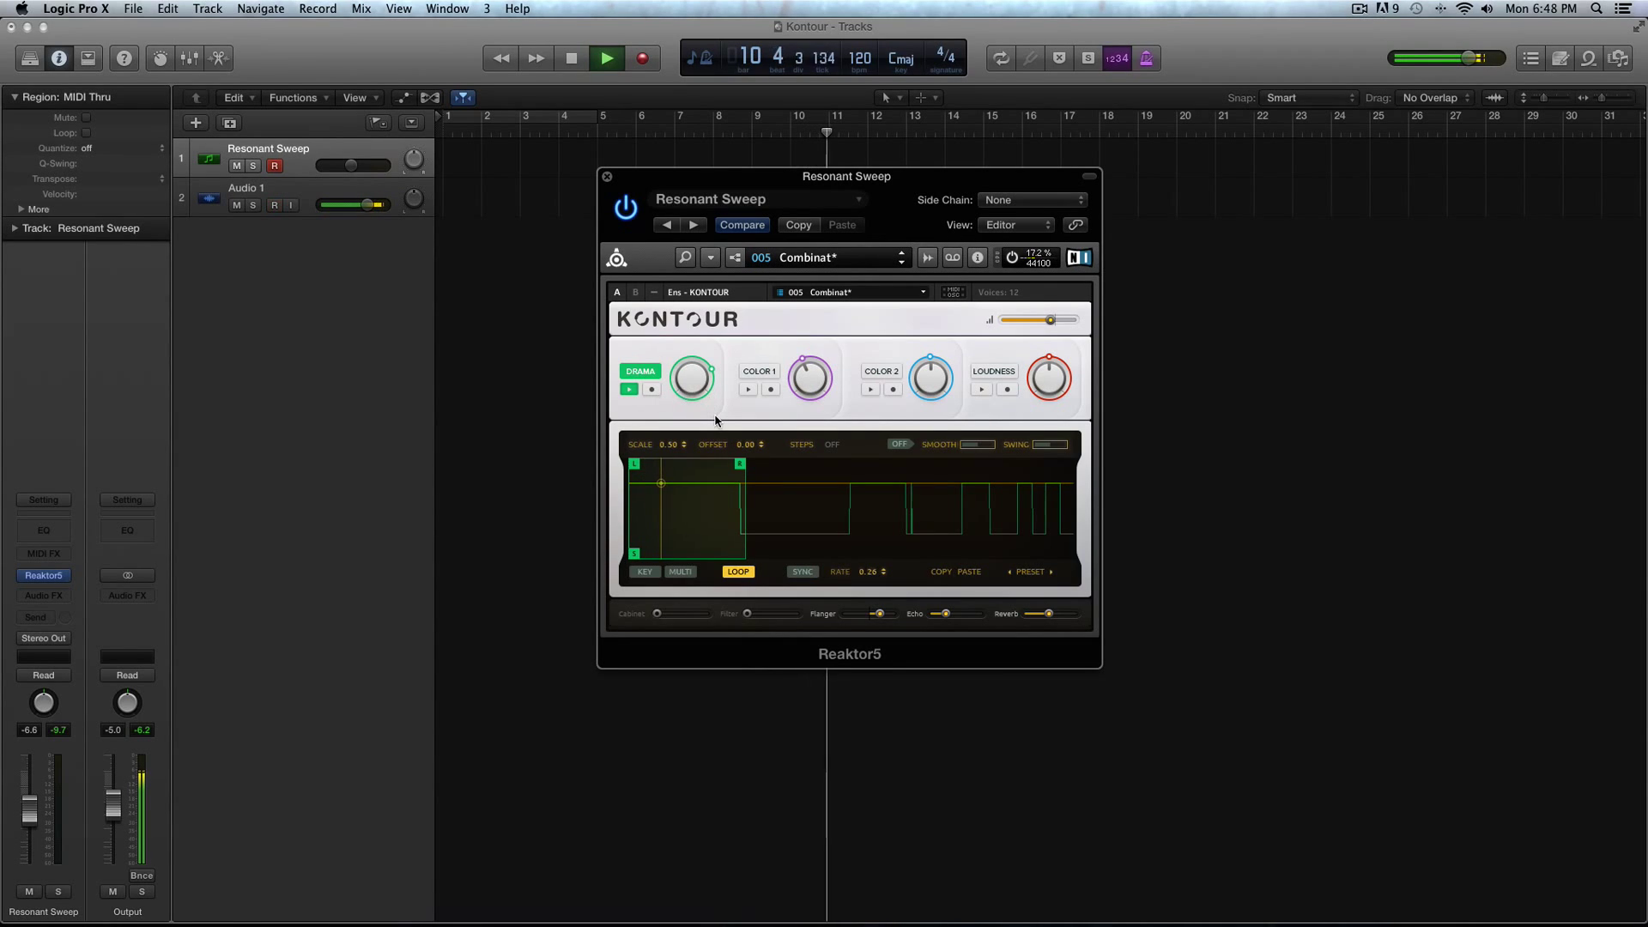
left_click(623, 391)
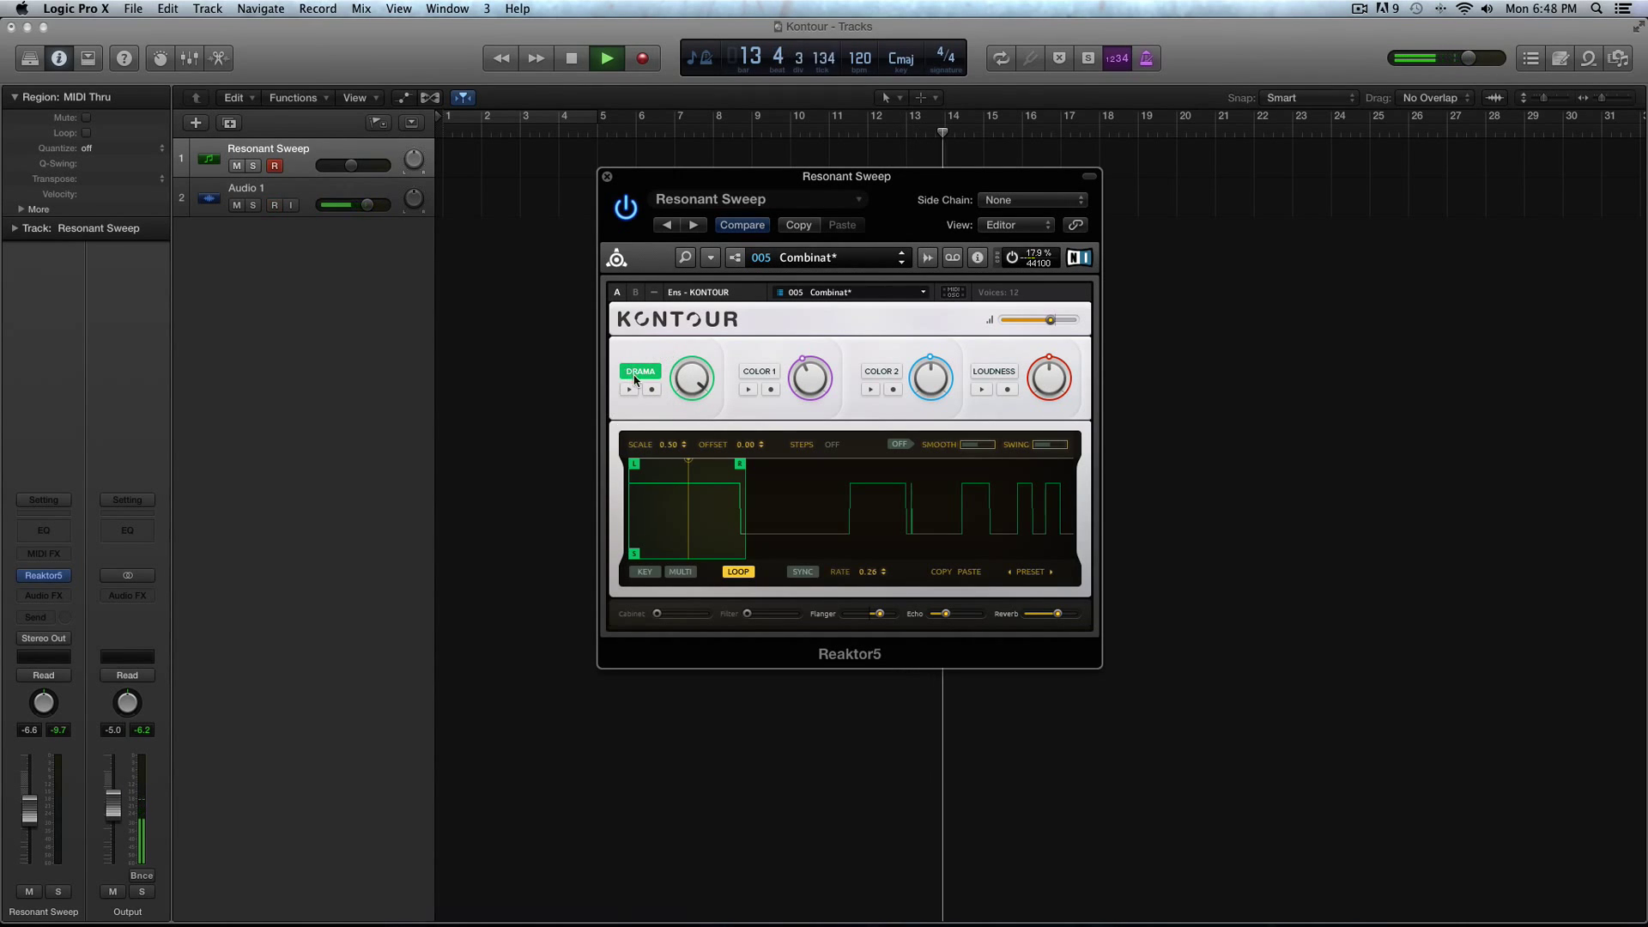
left_click(635, 292)
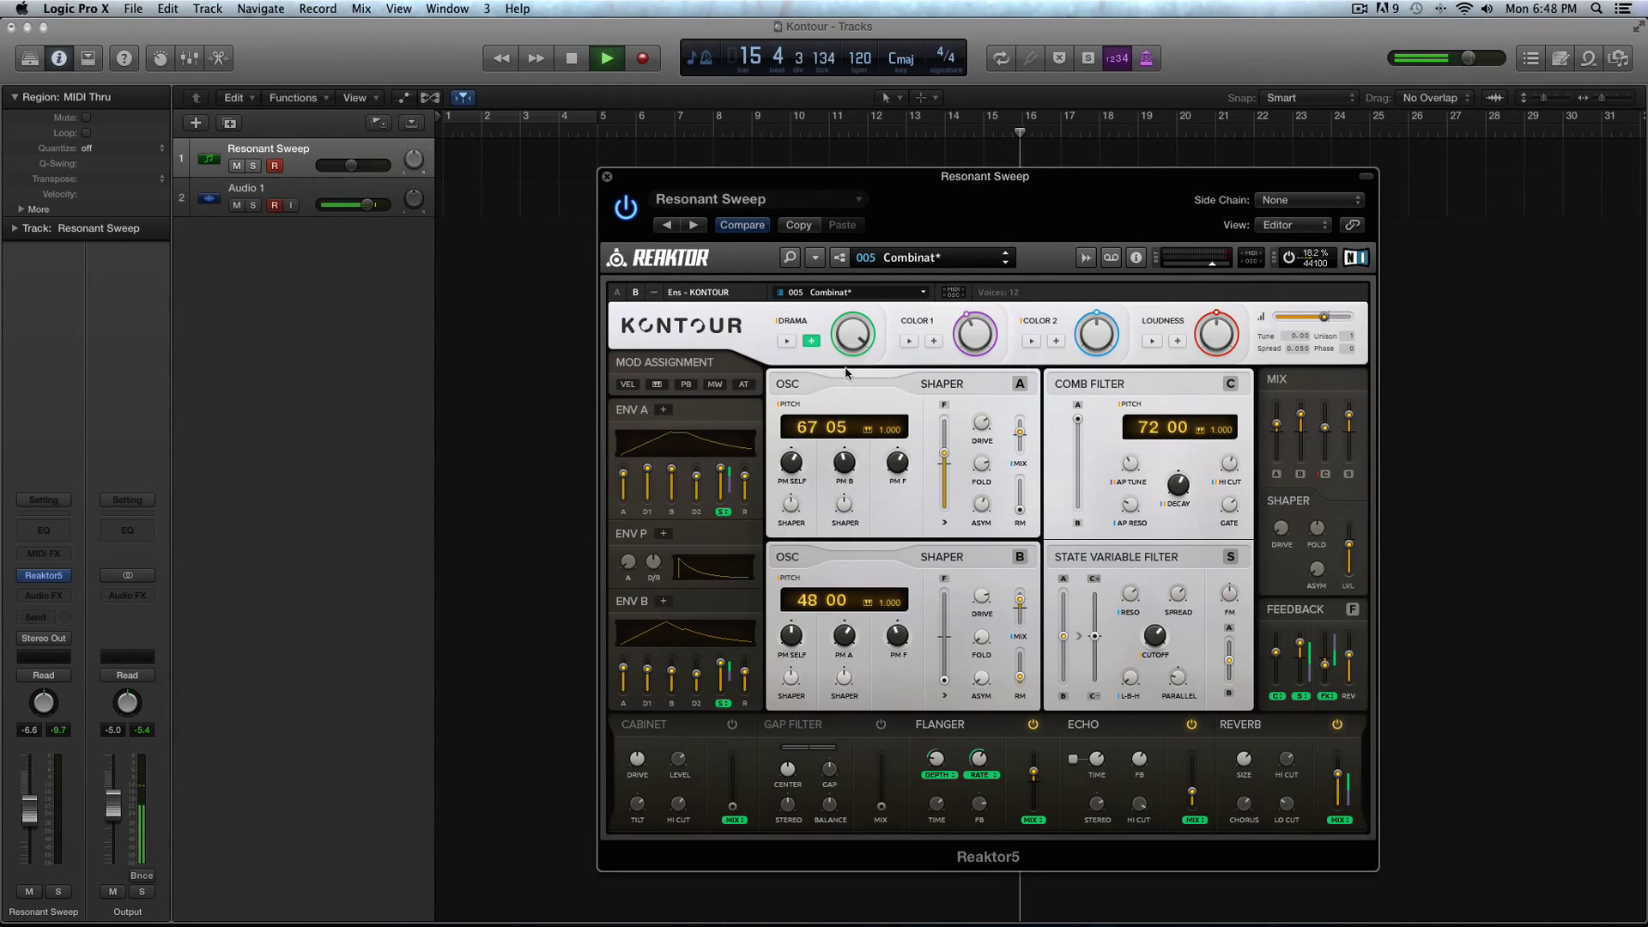
Enable MIDI & OSC Learn on the DRAMA knob, start its envelope, and turn DRAMA down to 35%
right_click(861, 342)
left_click(875, 352)
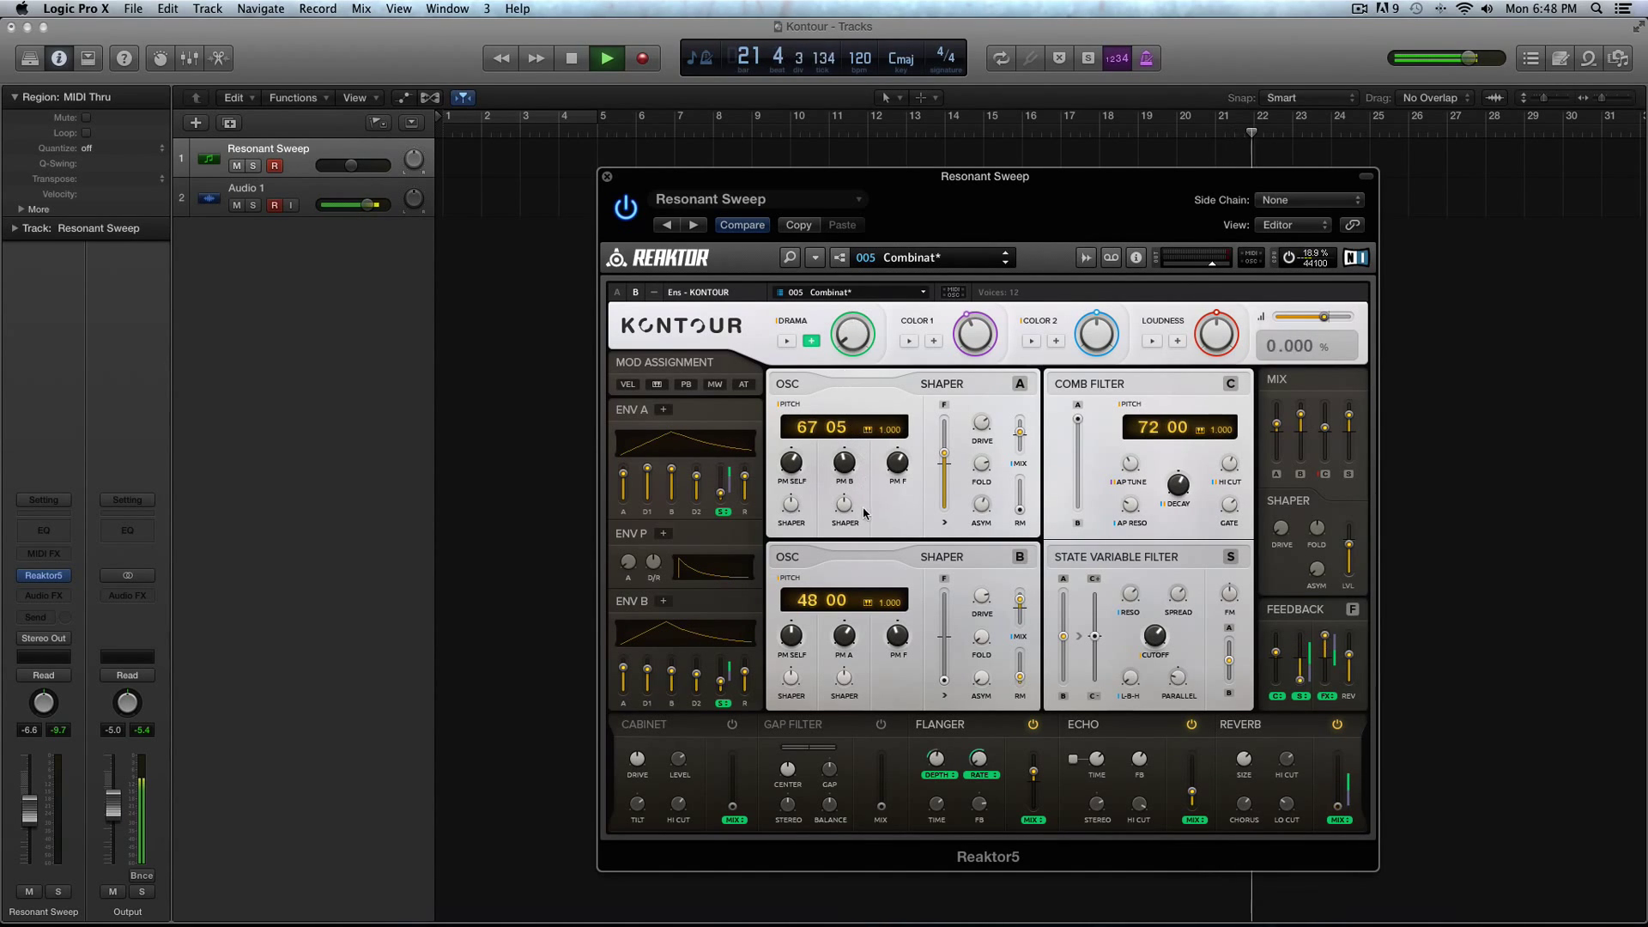
left_click(788, 340)
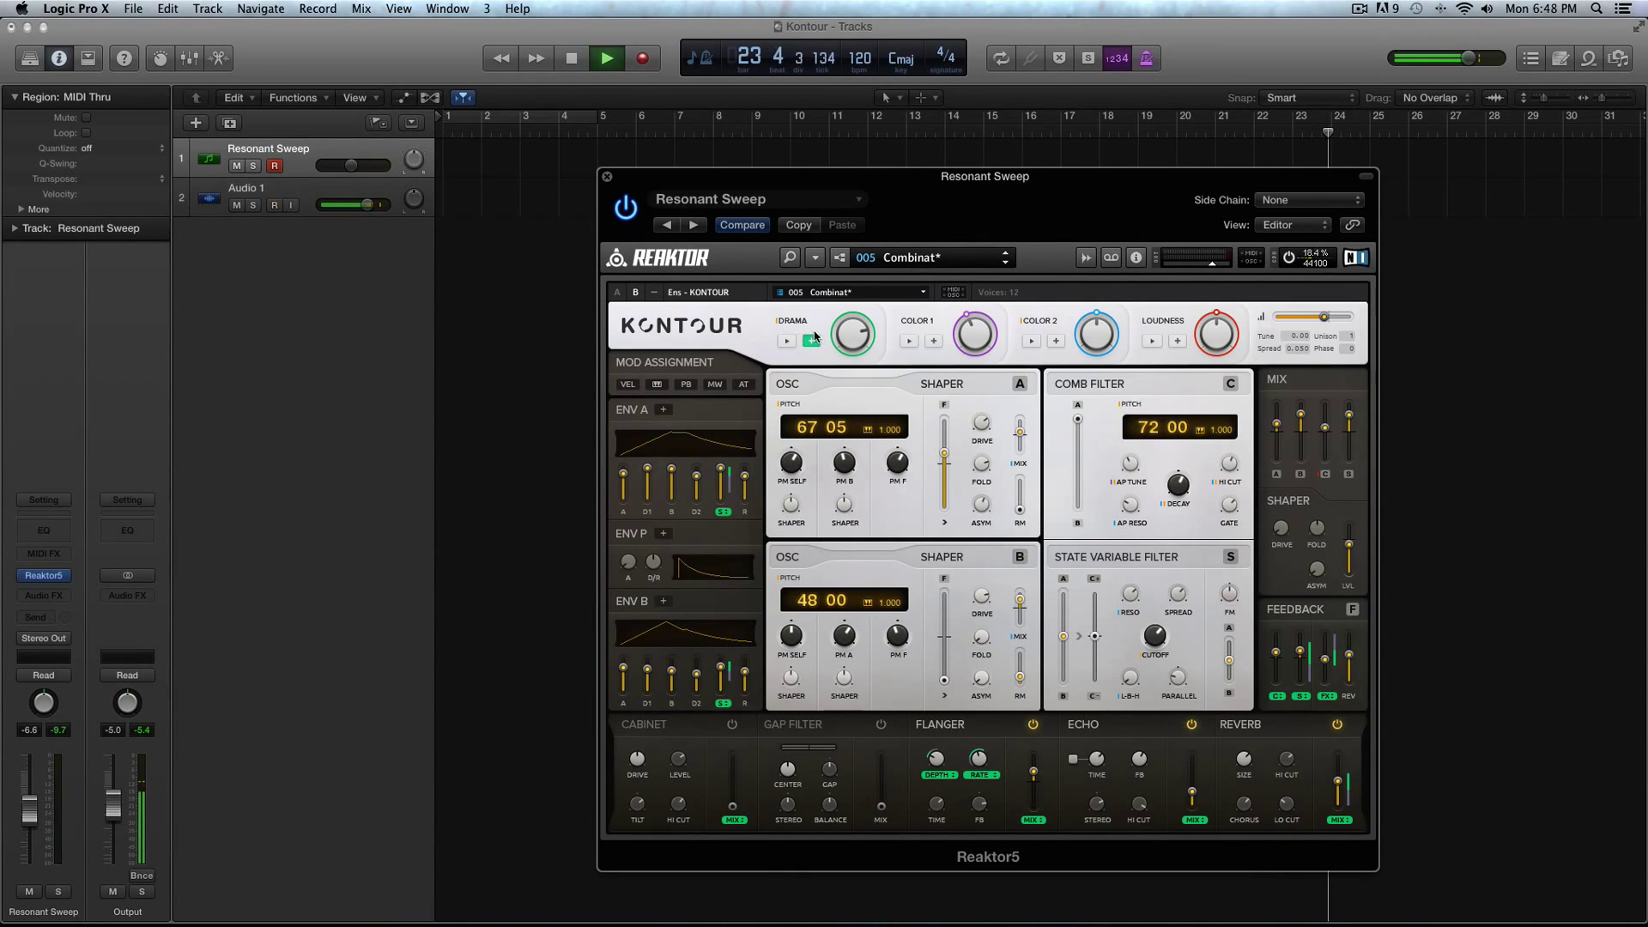
left_click(859, 334)
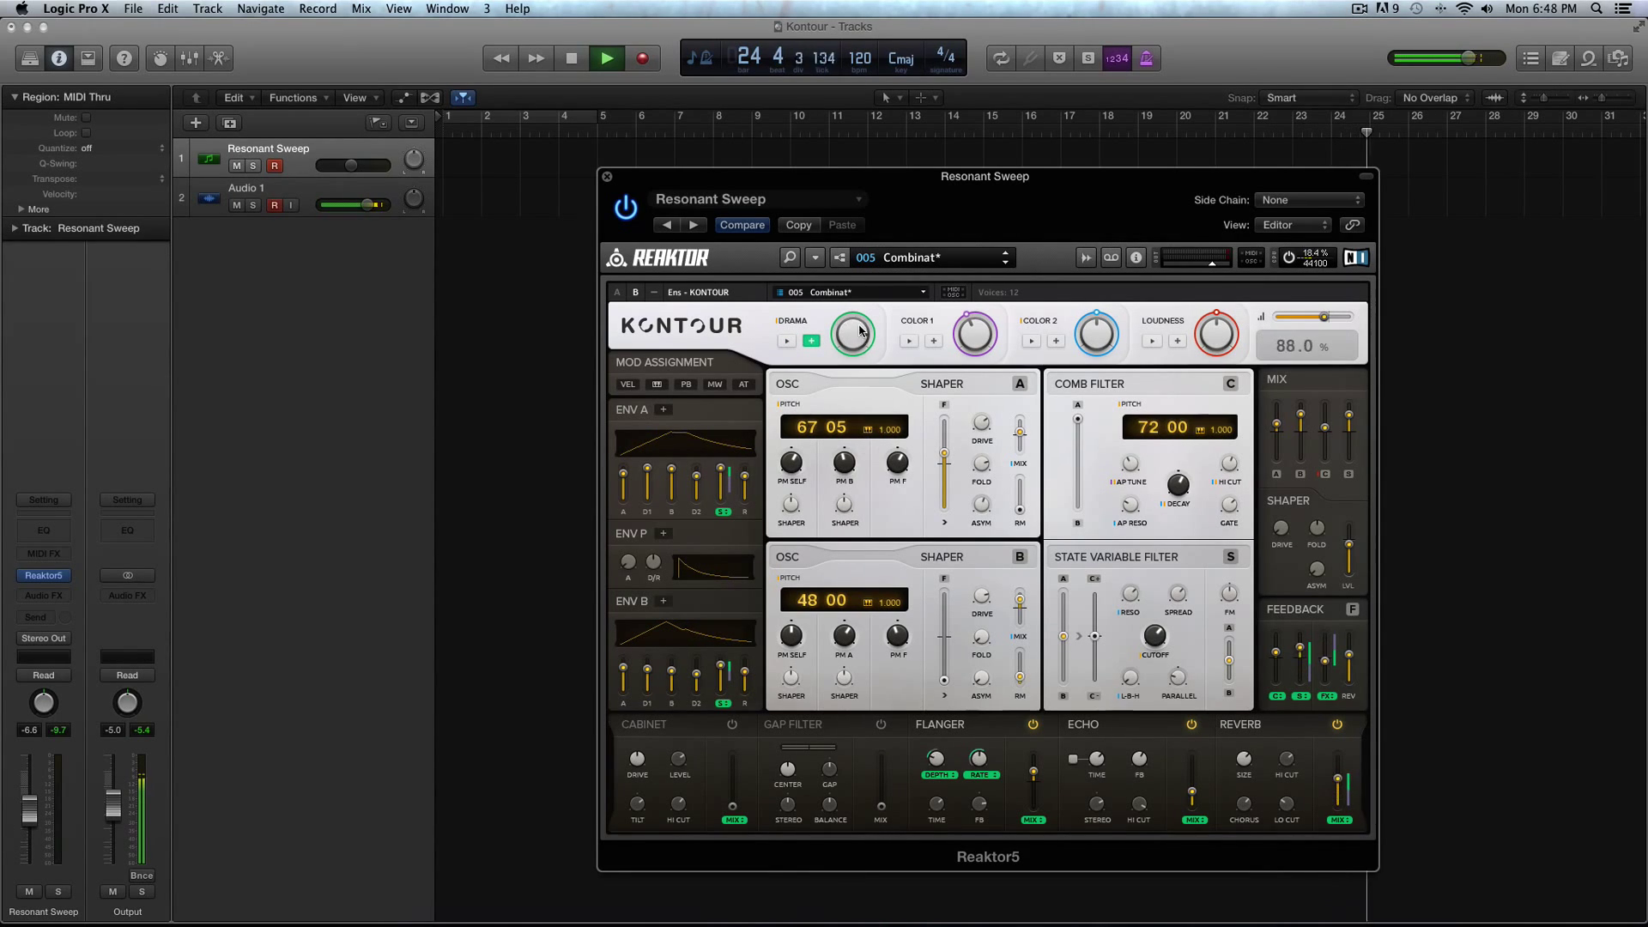
left_click_drag(859, 332, 872, 424)
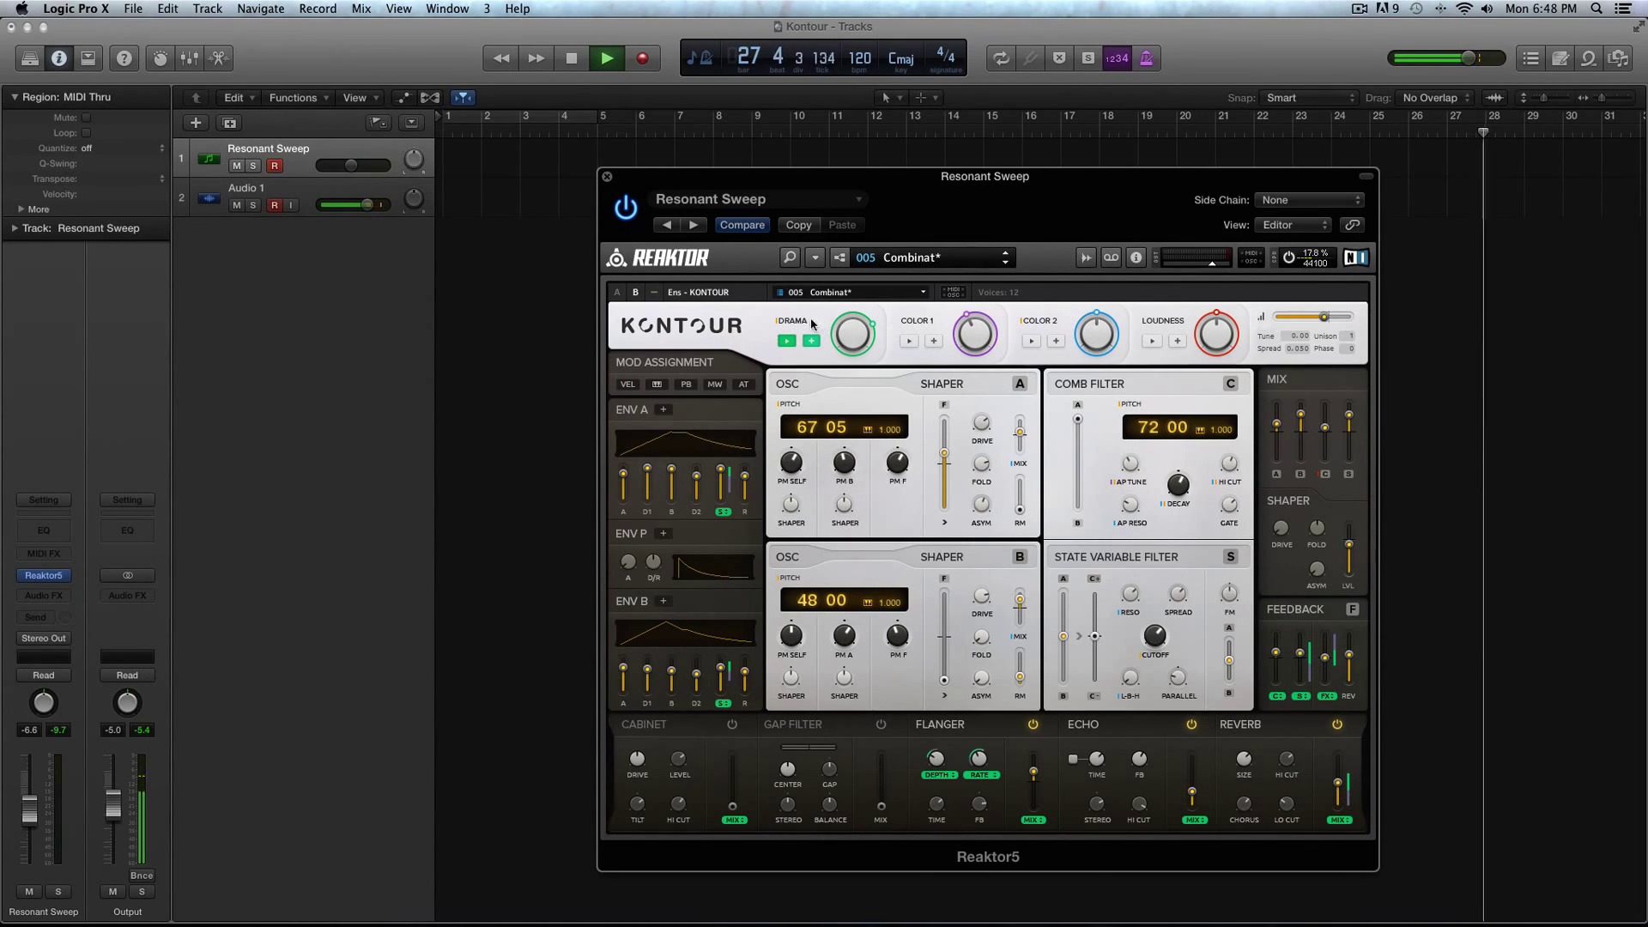
Return Kontour to the compact view, stop playback, and move the plugin window up and left
left_click(617, 293)
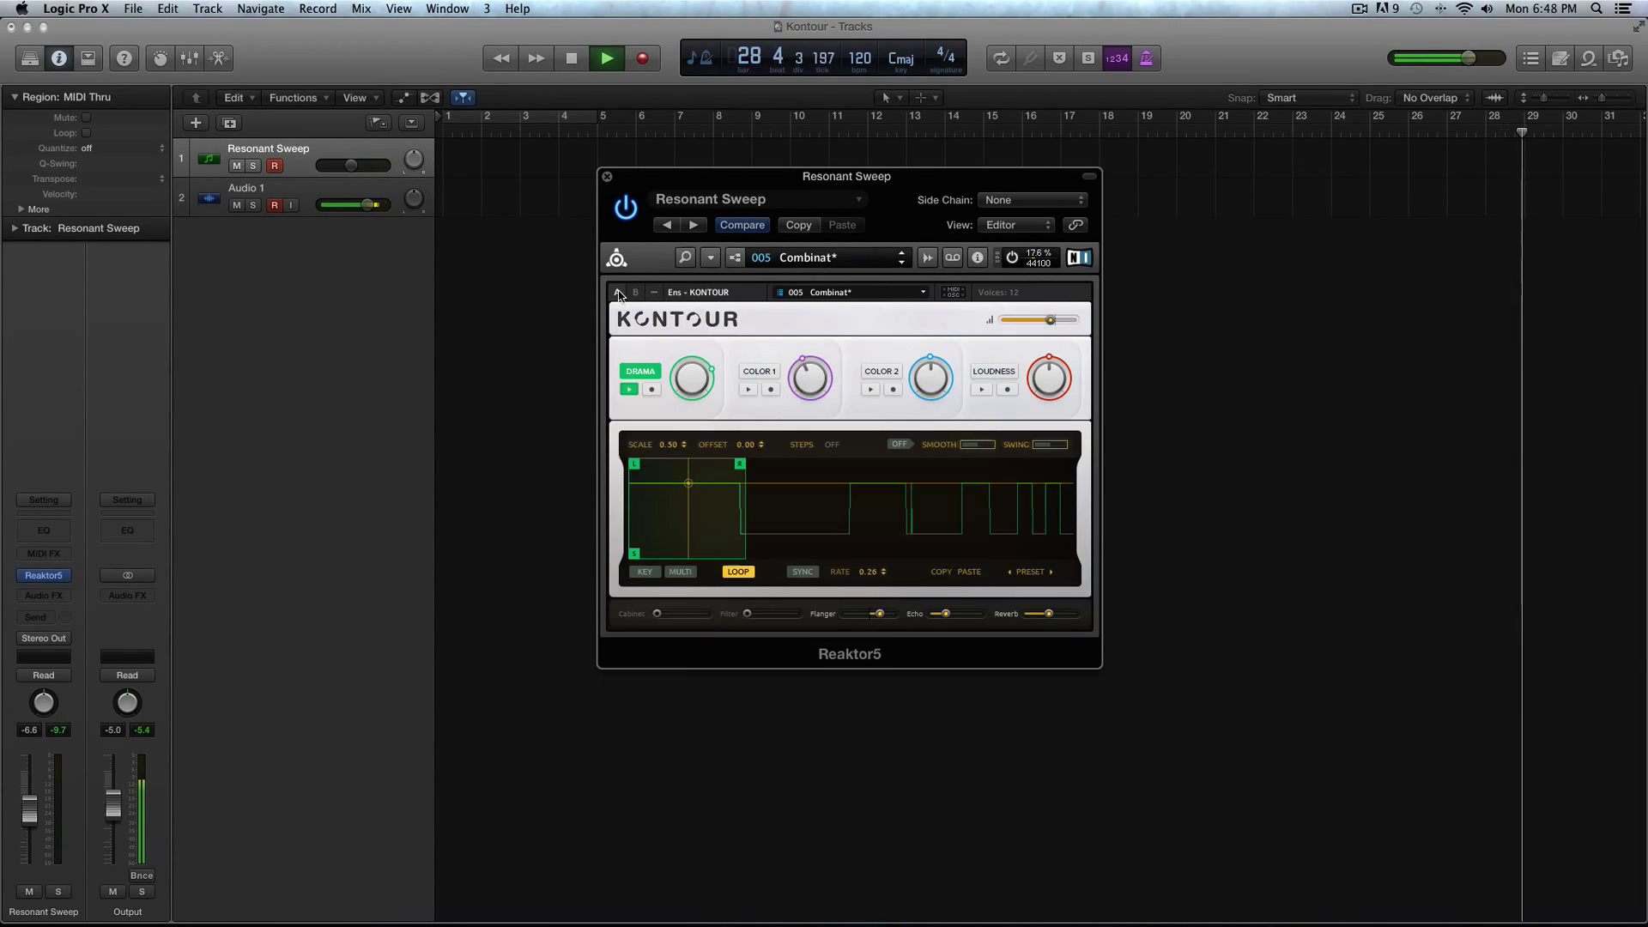
key("space")
left_click_drag(755, 176, 749, 151)
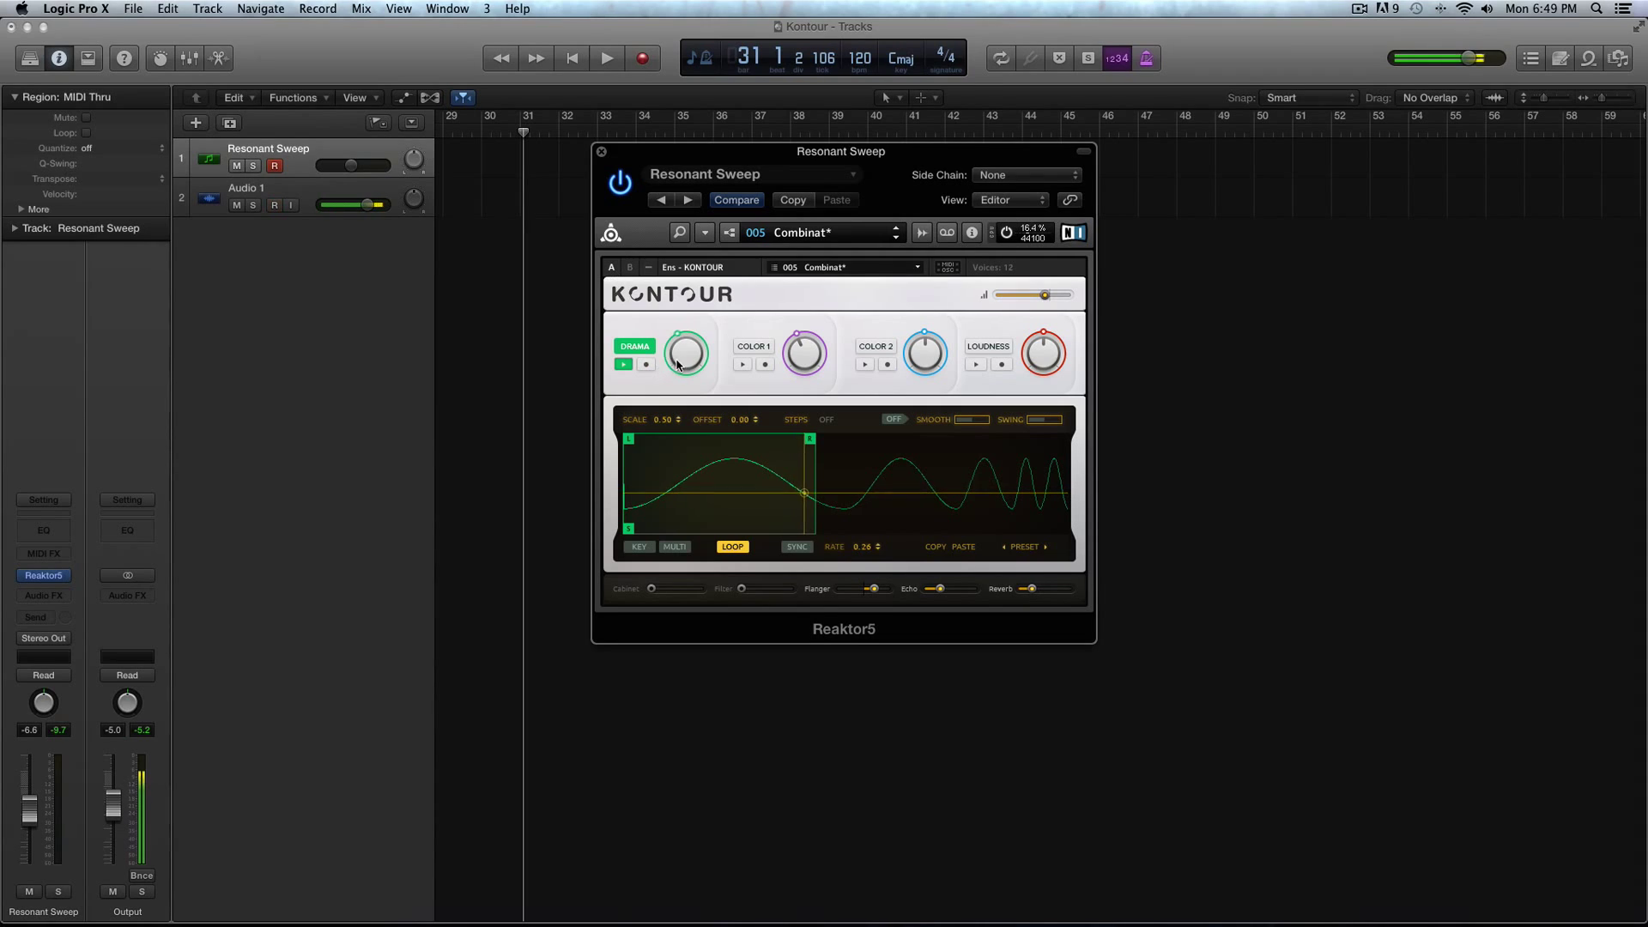
Record DRAMA knob movements into its envelope at rate 0.88, then loop the recording back
left_click_drag(677, 364, 661, 360)
left_click(646, 366)
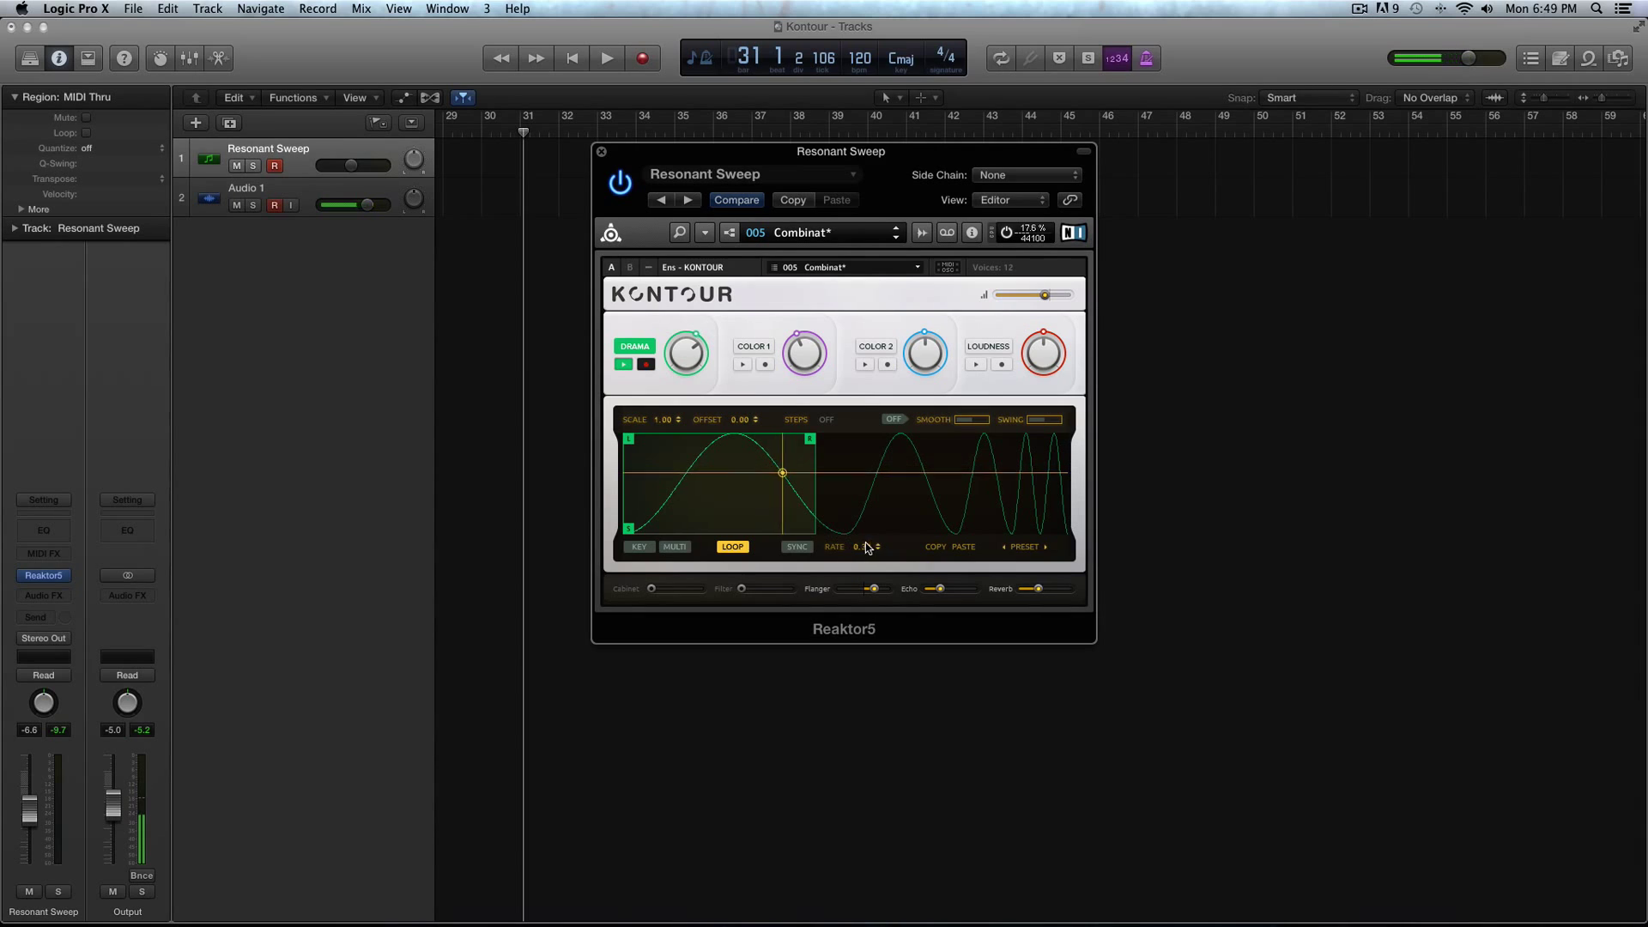
left_click_drag(866, 547, 868, 527)
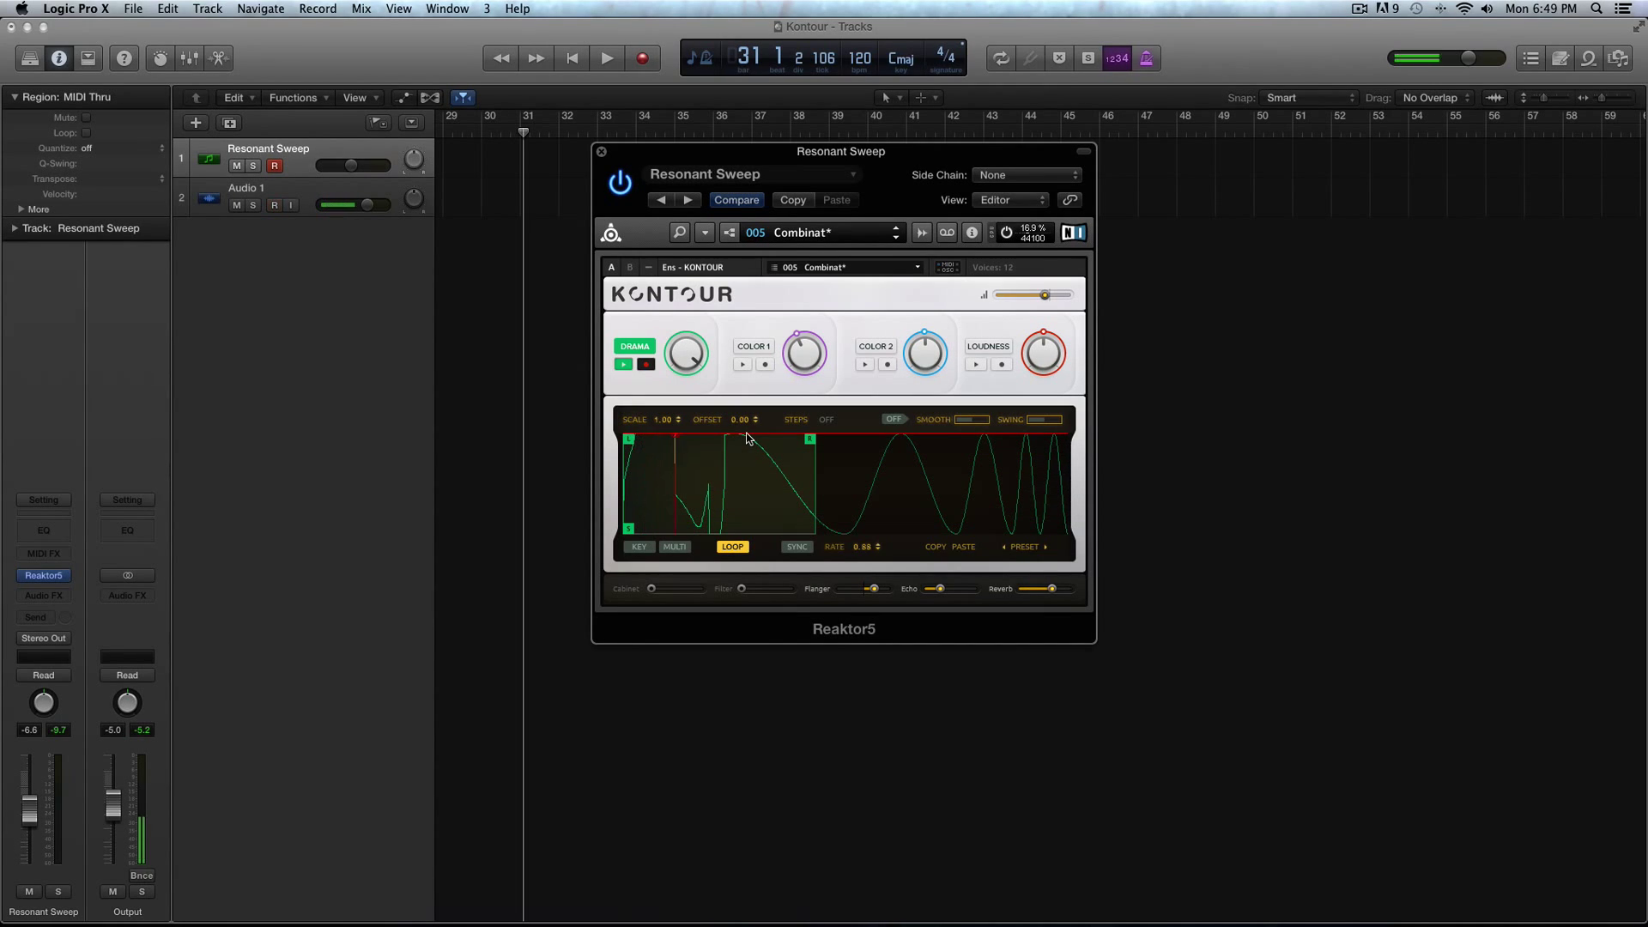
left_click(648, 364)
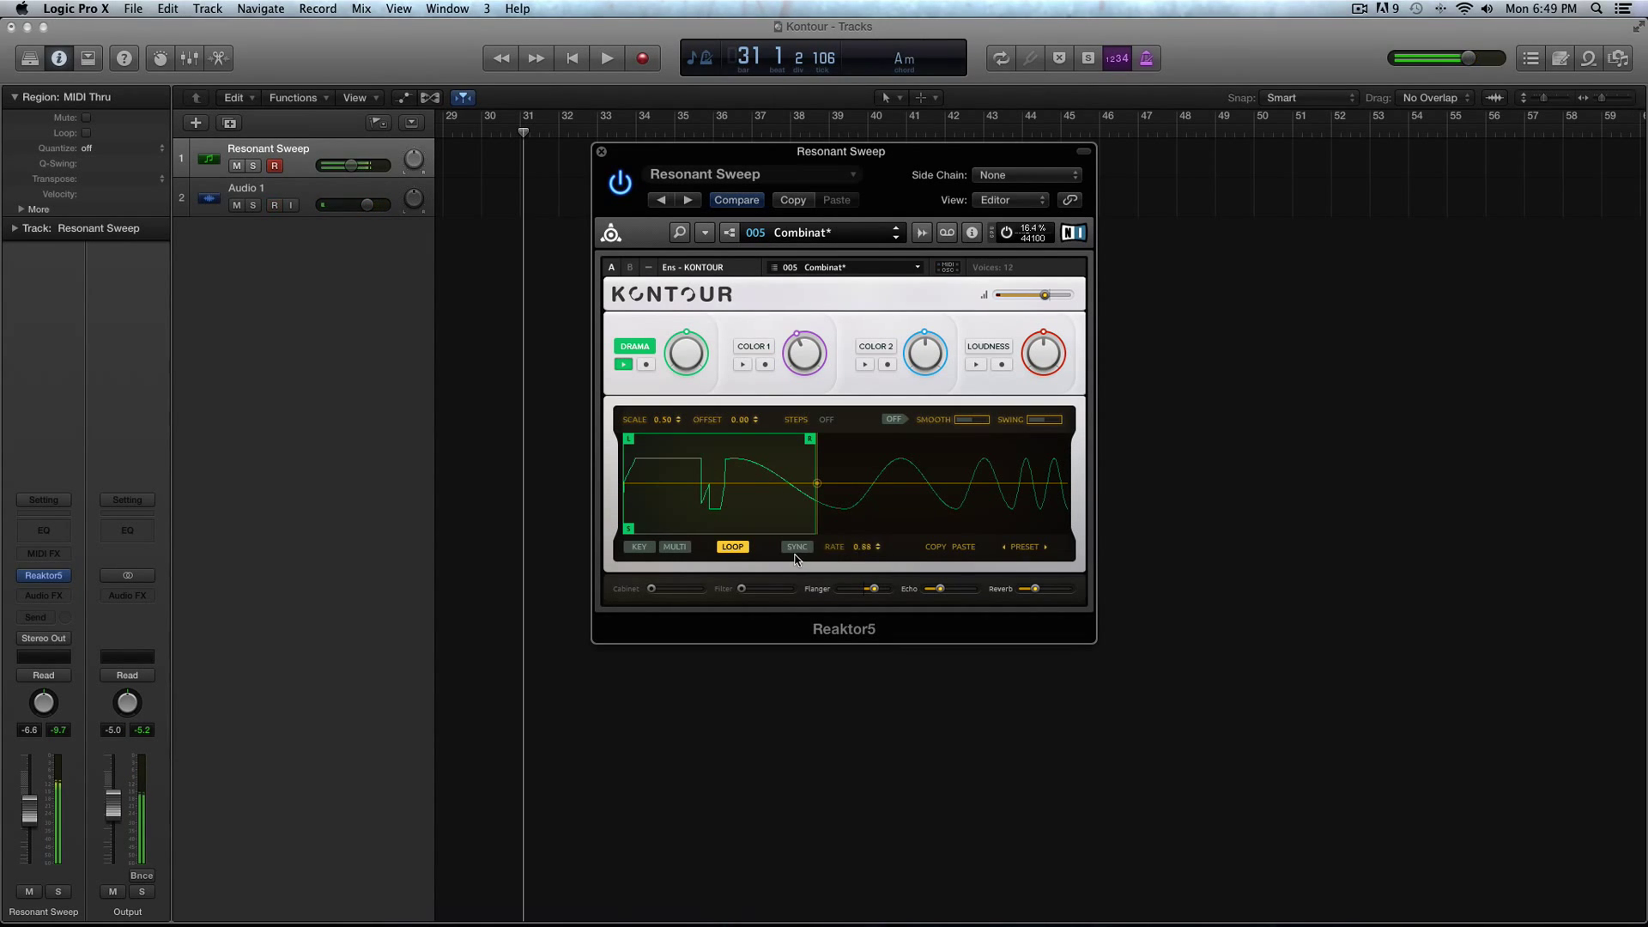
left_click(625, 363)
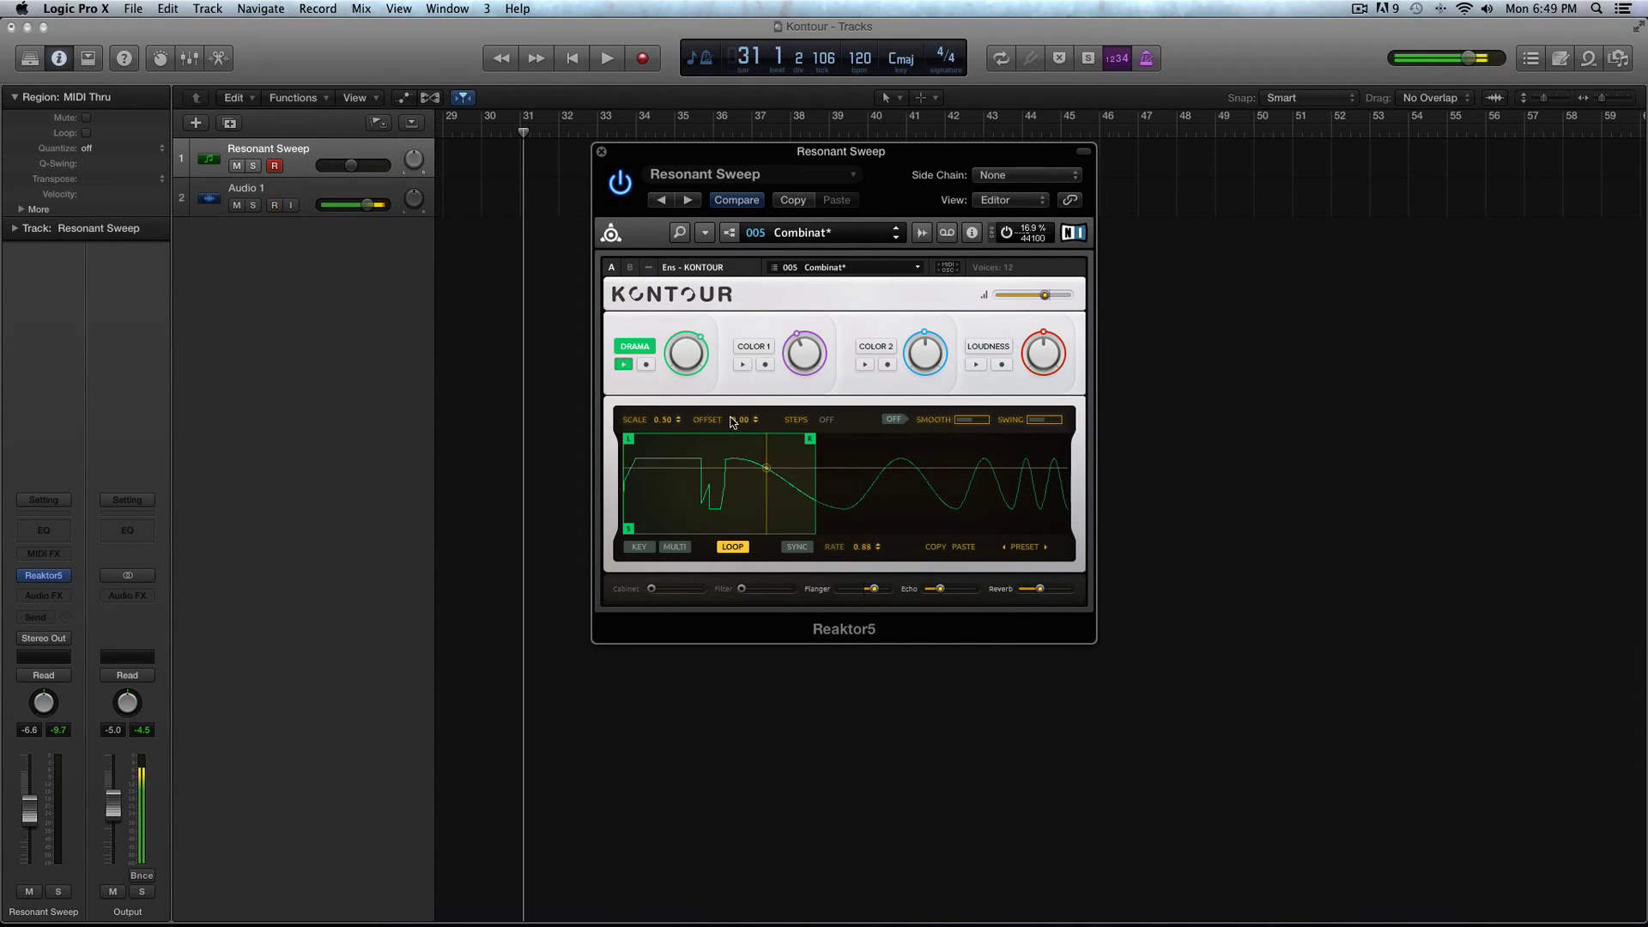
Shift the Drama curve down, quantise it to 16 steps, and raise its rate to 4.00
left_click_drag(737, 420, 677, 459)
left_click_drag(826, 423, 829, 423)
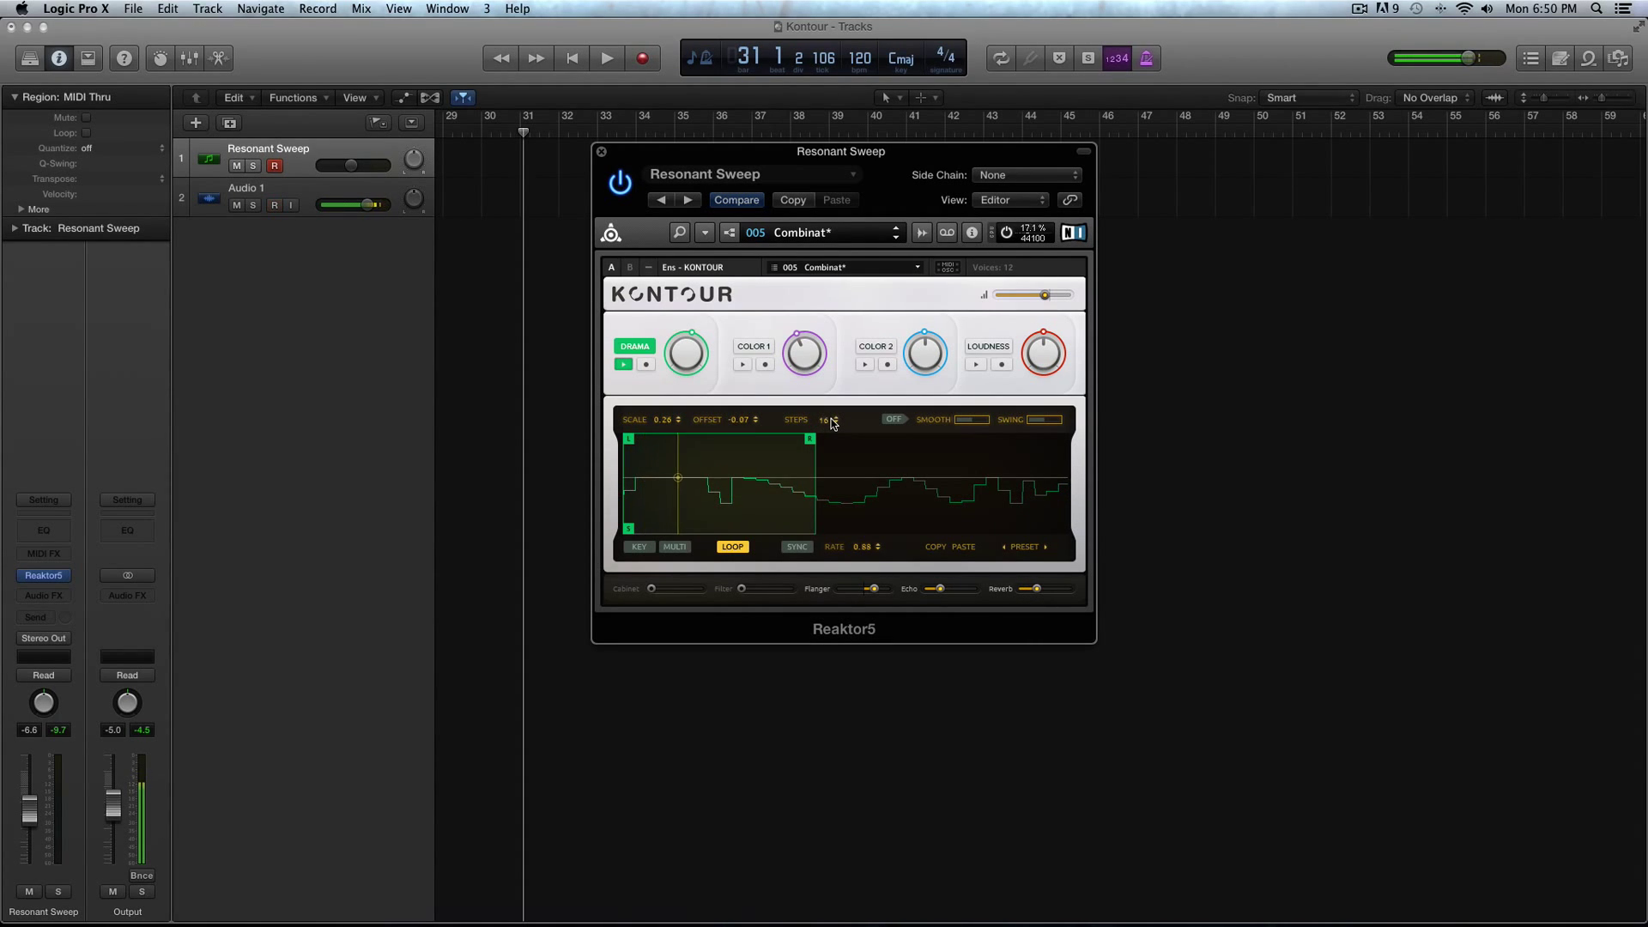
left_click_drag(865, 547, 721, 467)
left_click_drag(663, 419, 671, 396)
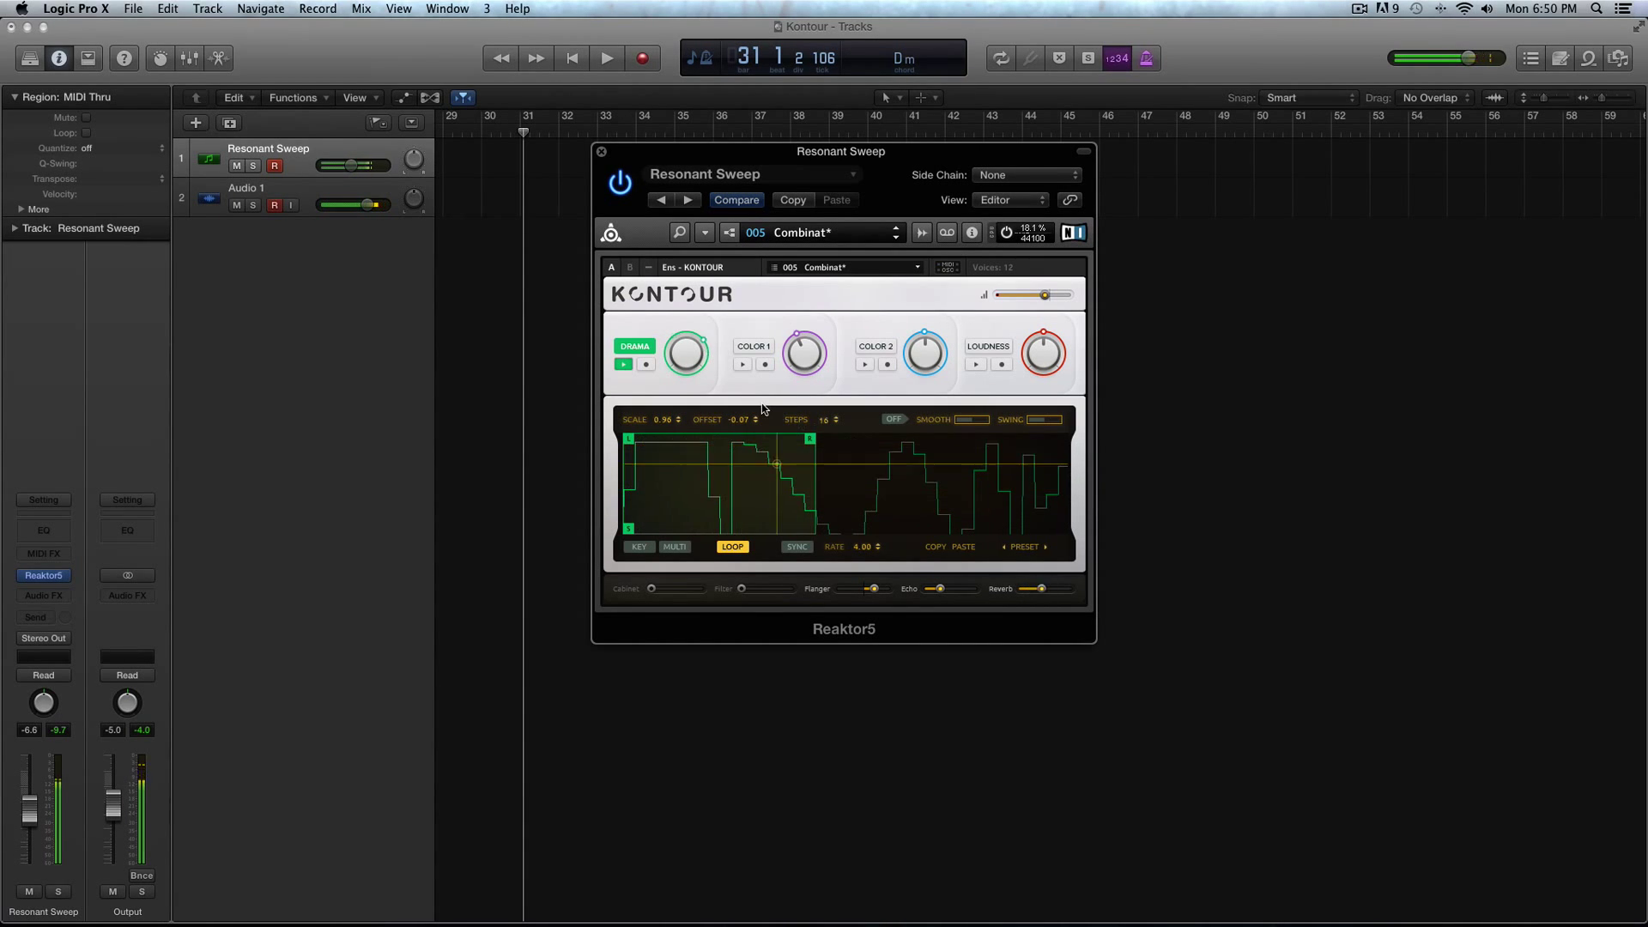
Load the Pulse preset shape, set its step count, and toggle Smooth on and off
left_click(1010, 547)
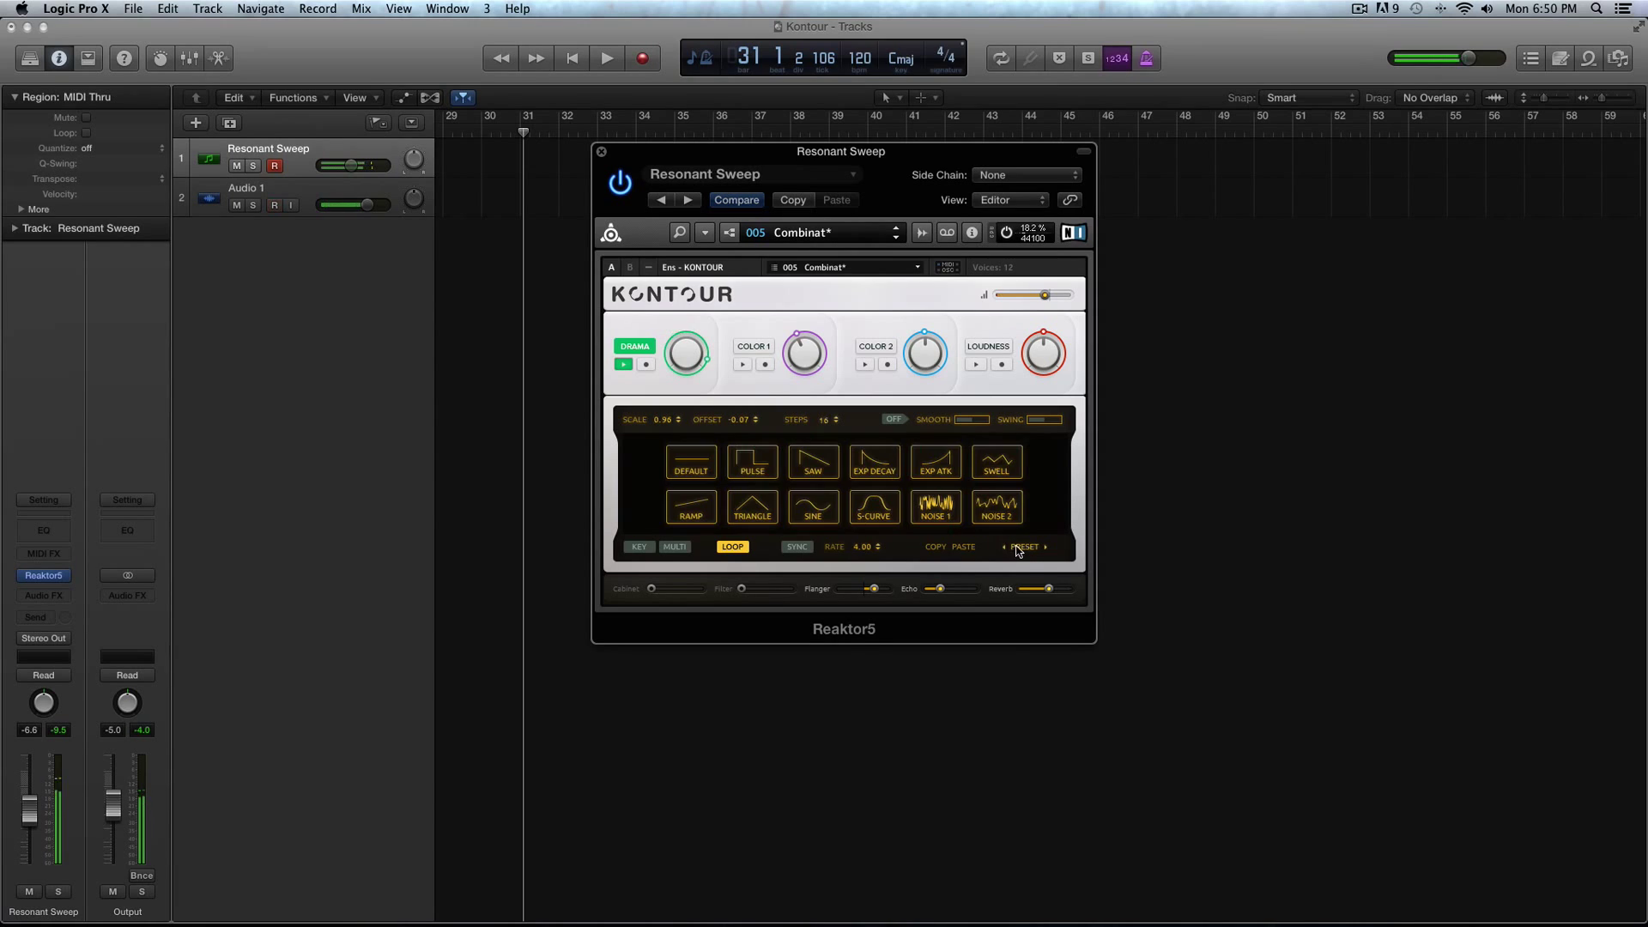
left_click(755, 476)
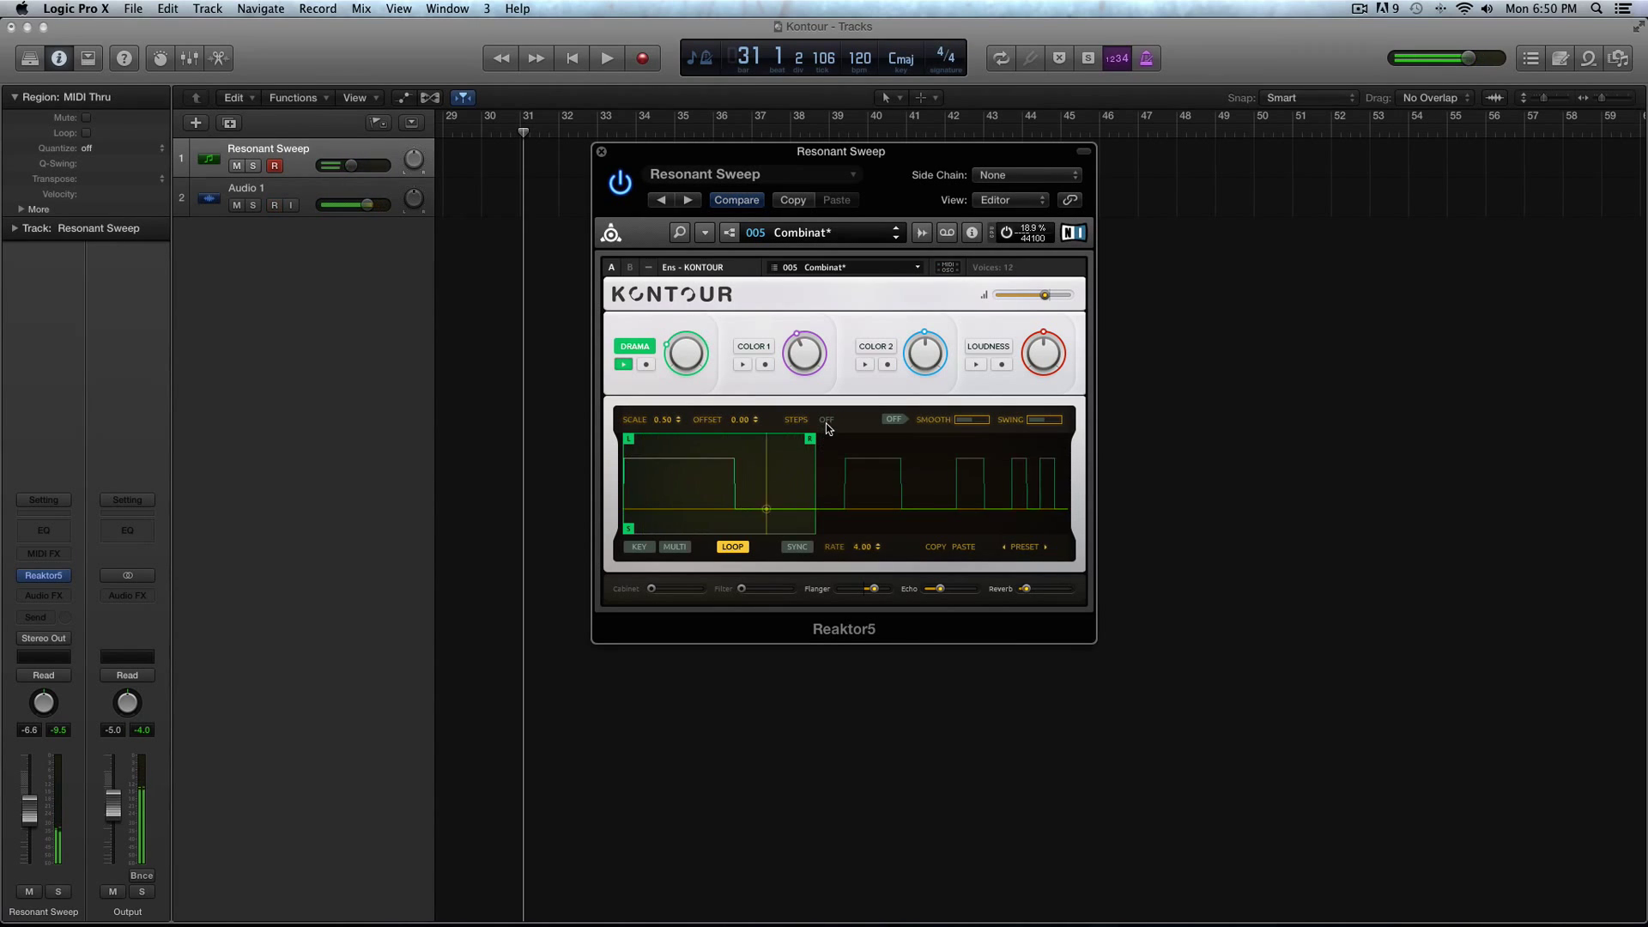
left_click_drag(828, 426, 828, 424)
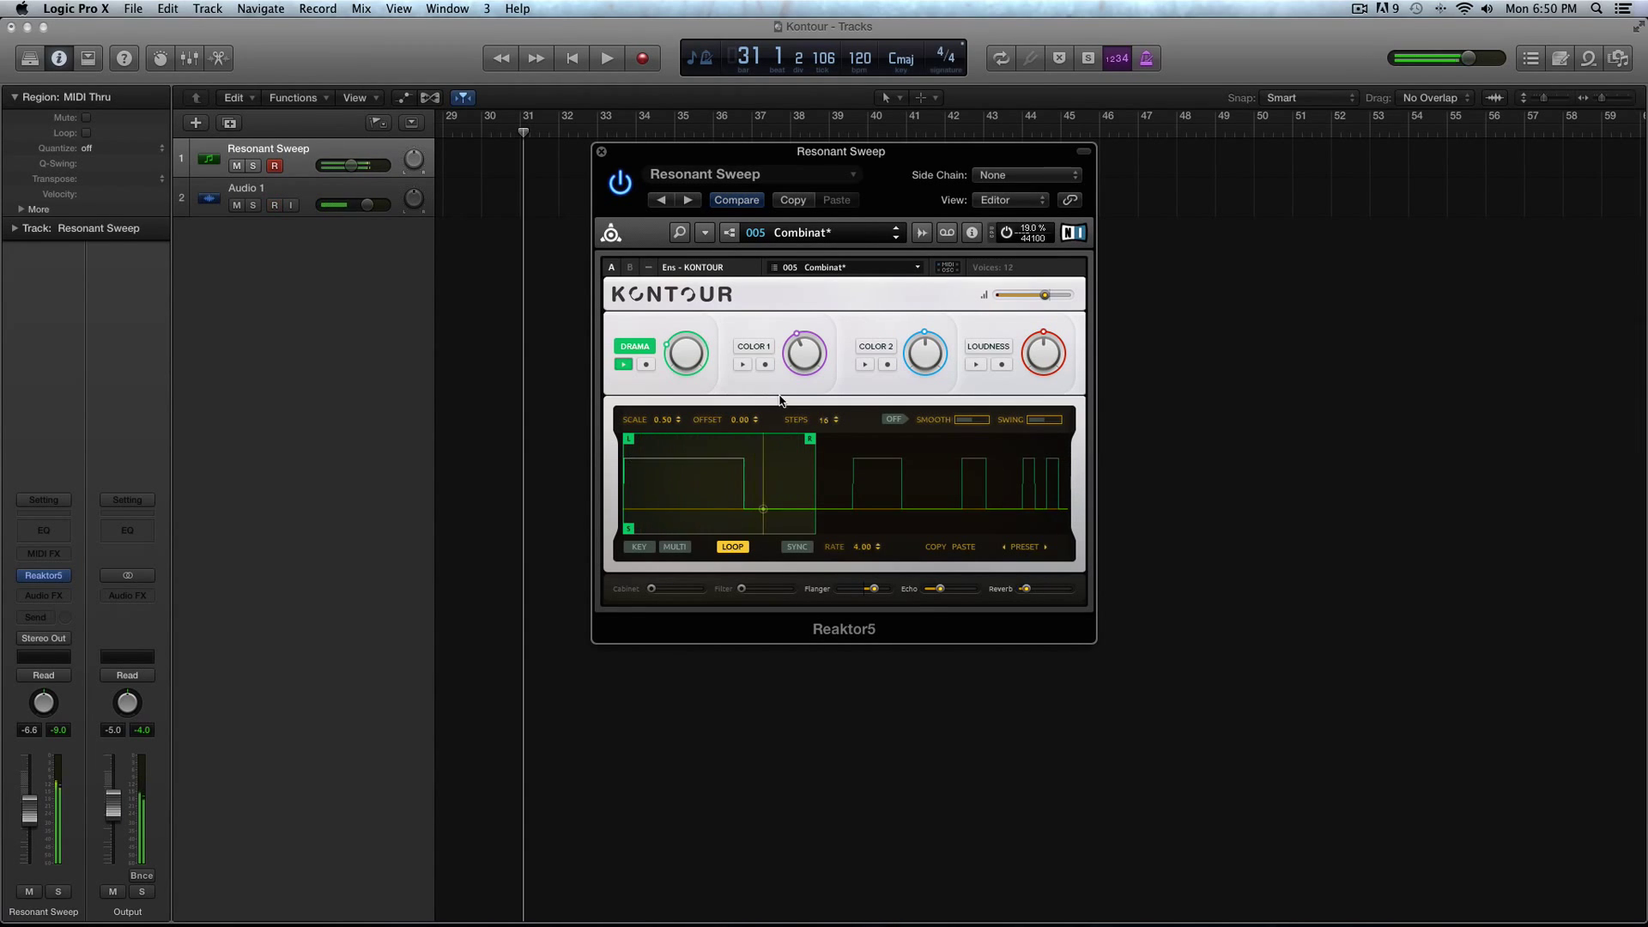
left_click(894, 419)
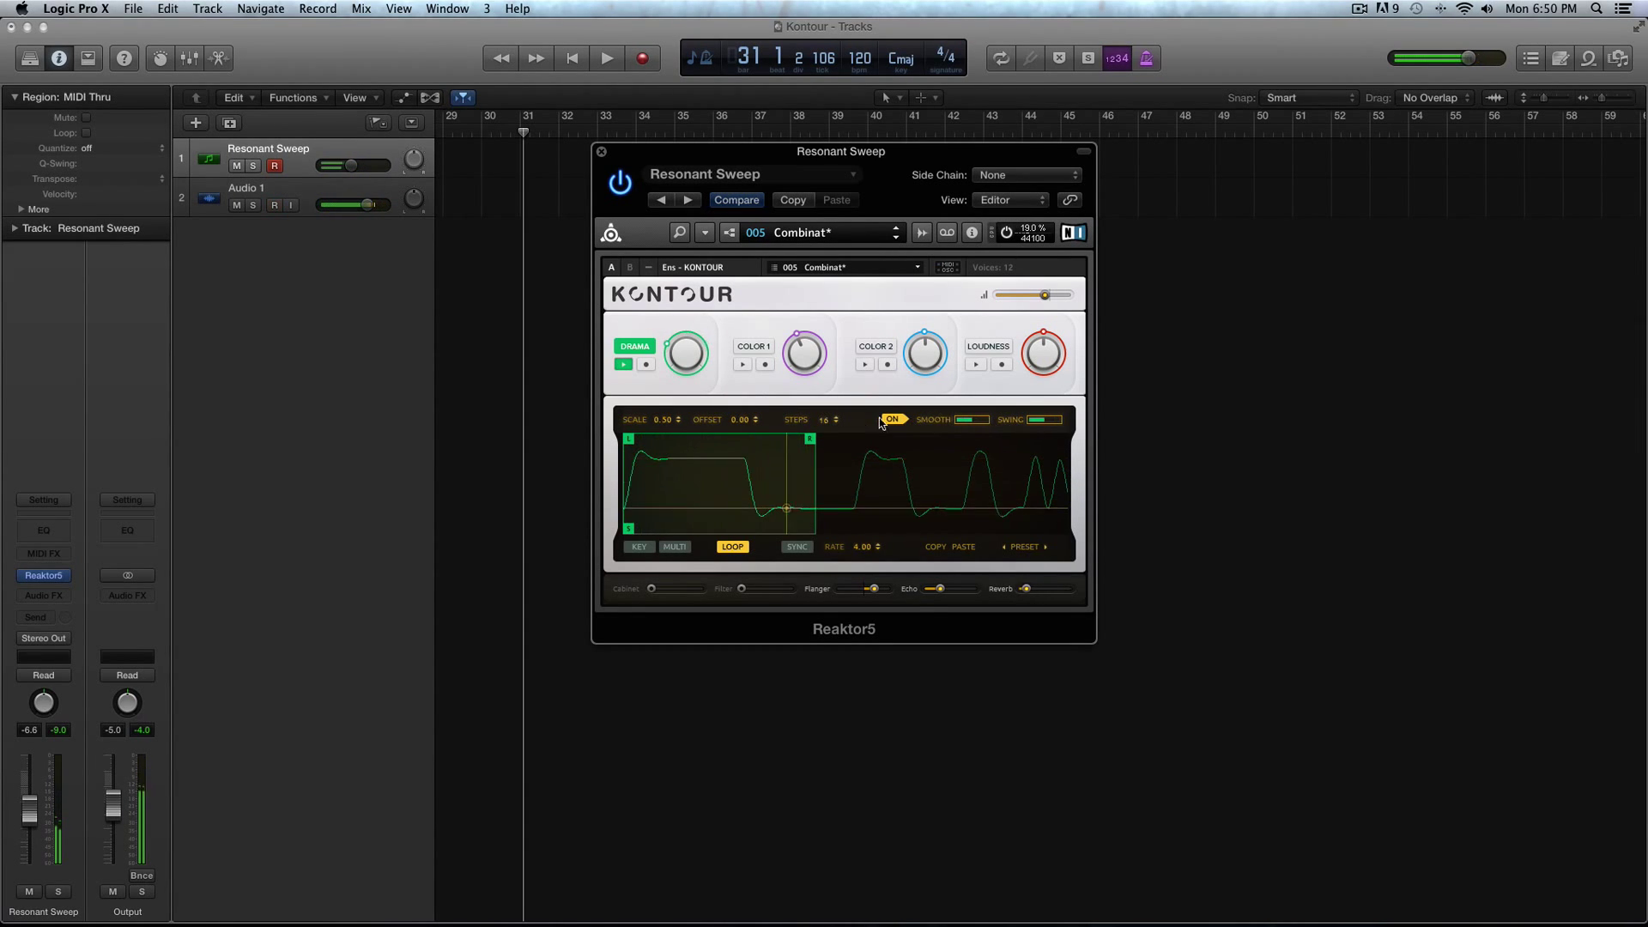
left_click(893, 421)
left_click(896, 421)
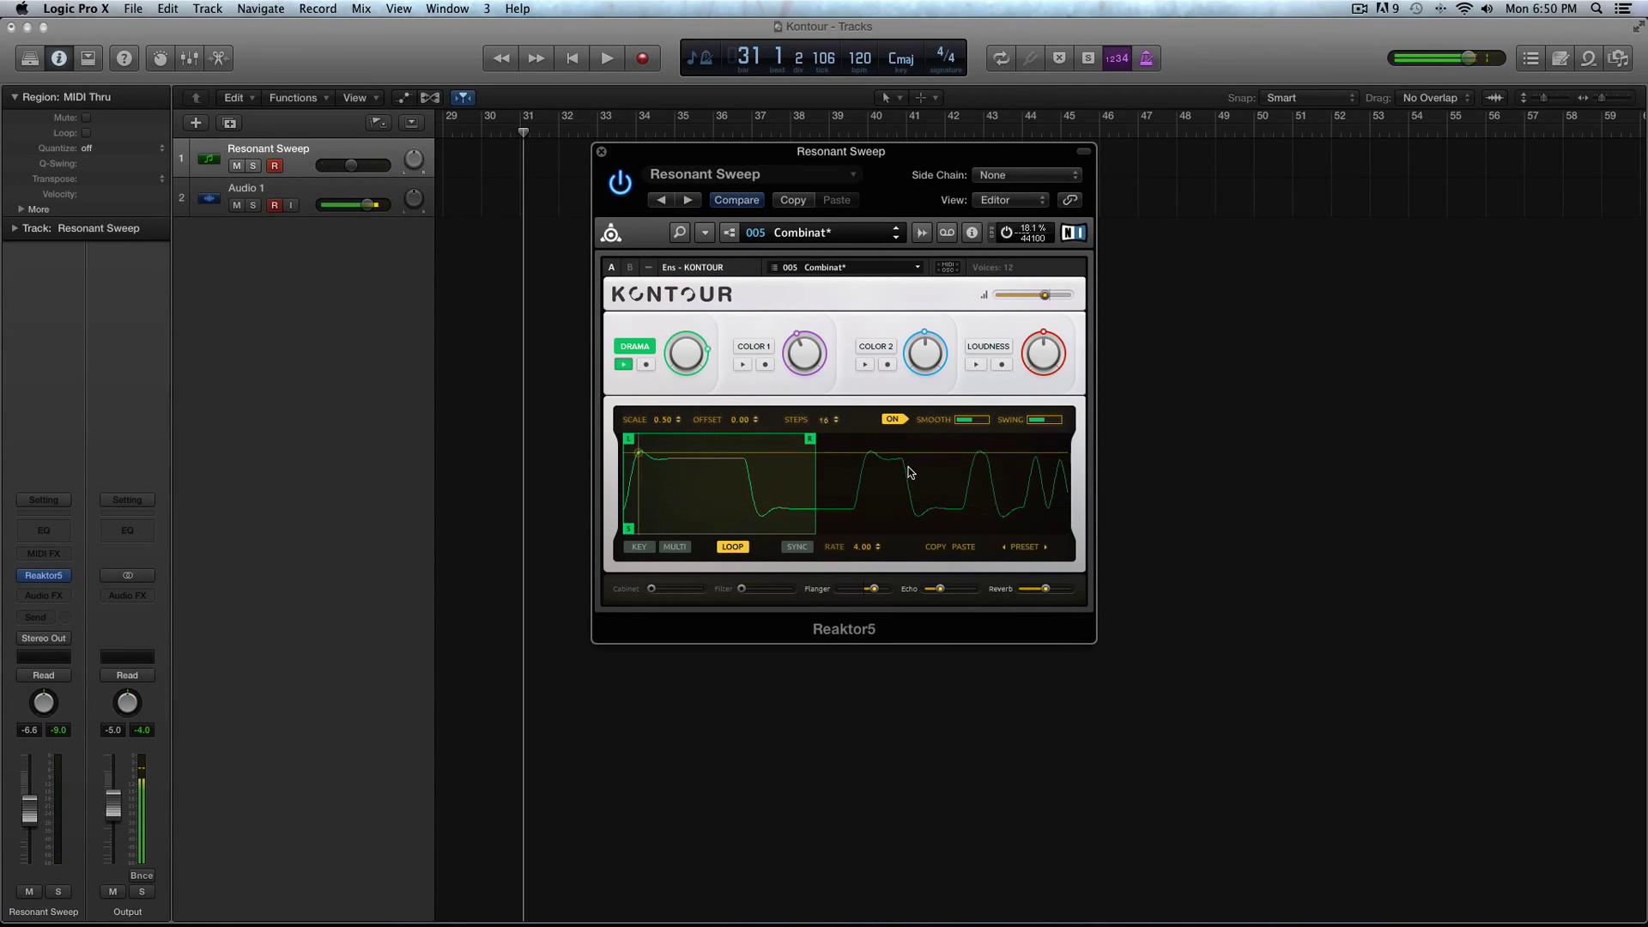
left_click(911, 420)
Load the Triangle preset shape and compare sharp versus smoothed, ending with smoothing on
left_click(1039, 550)
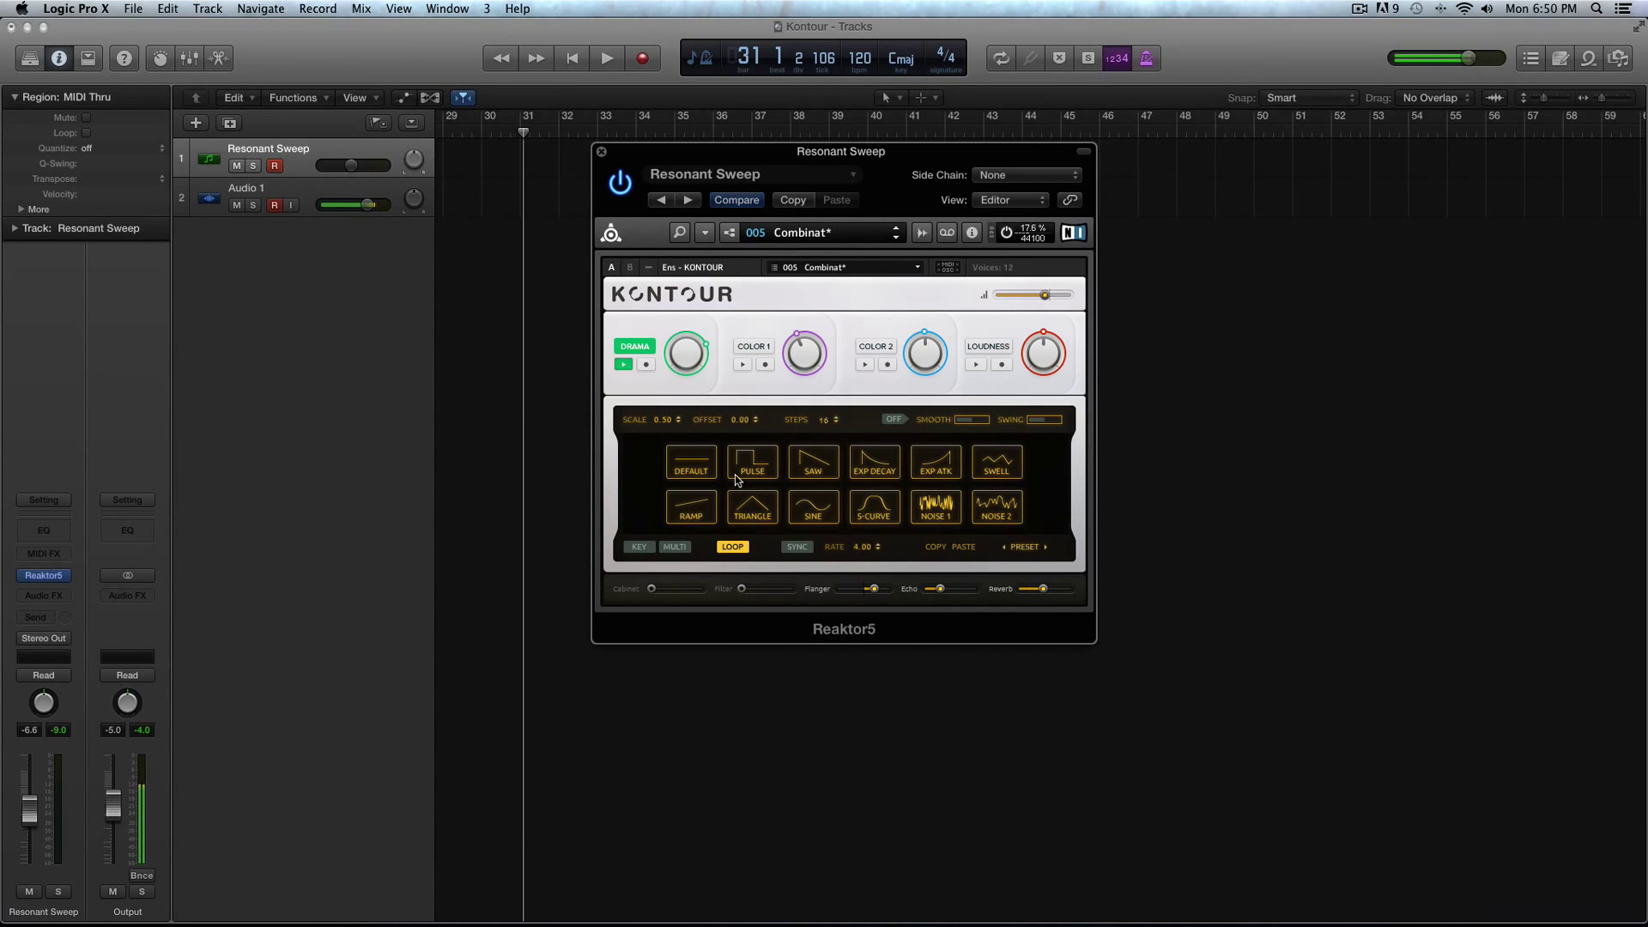
left_click(747, 507)
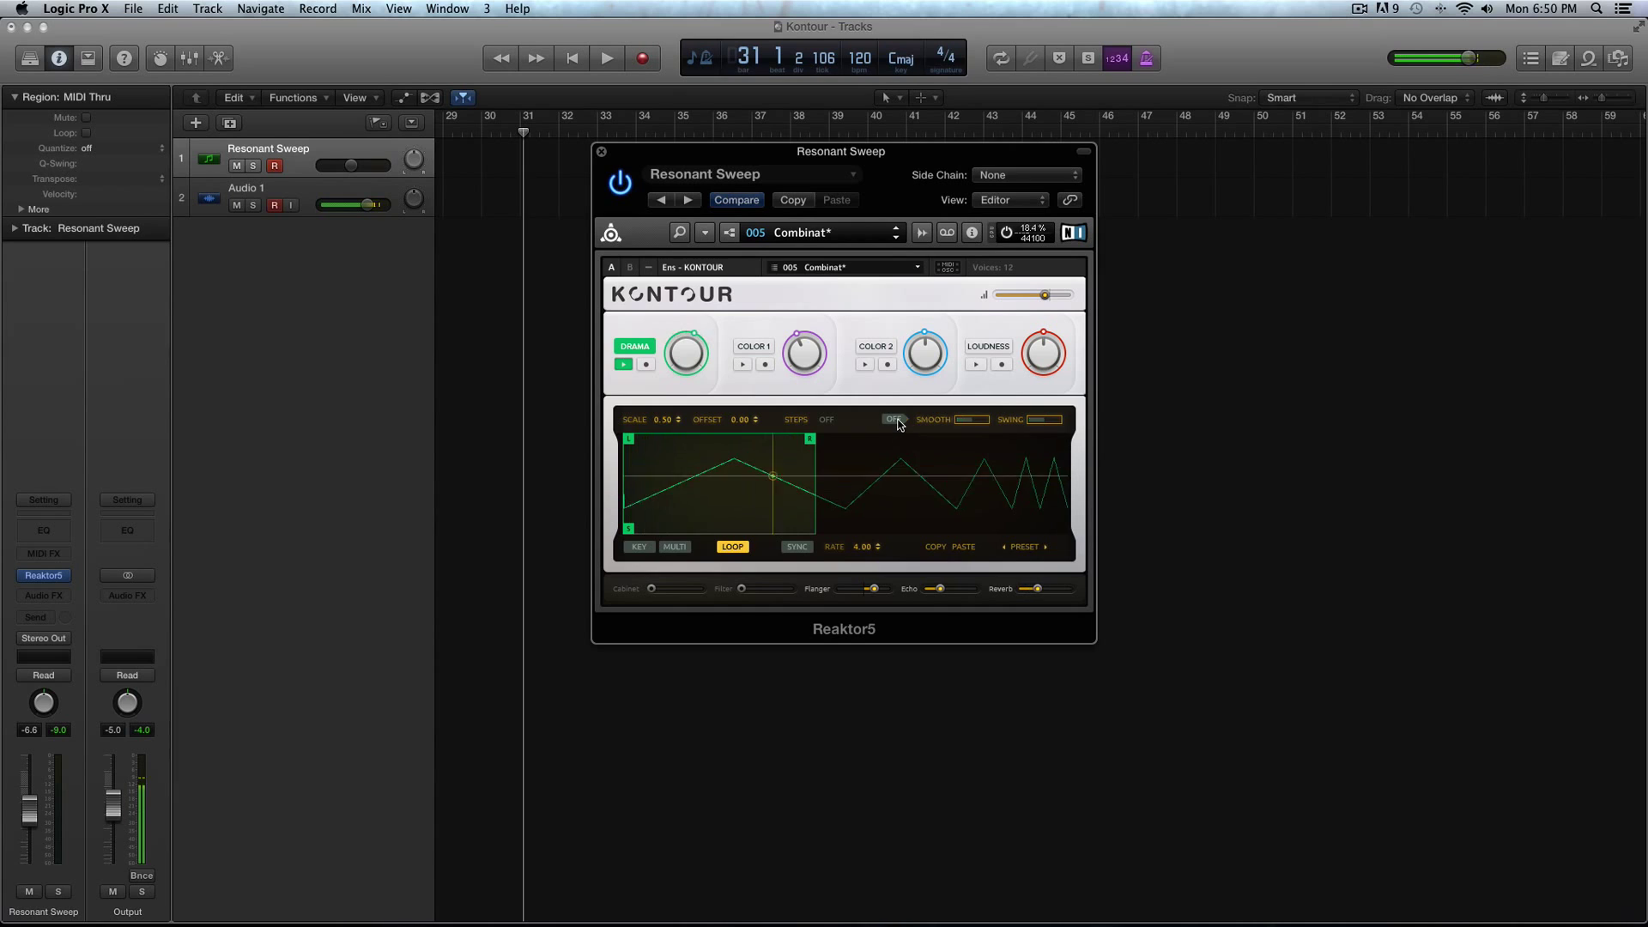
left_click(893, 421)
left_click(894, 421)
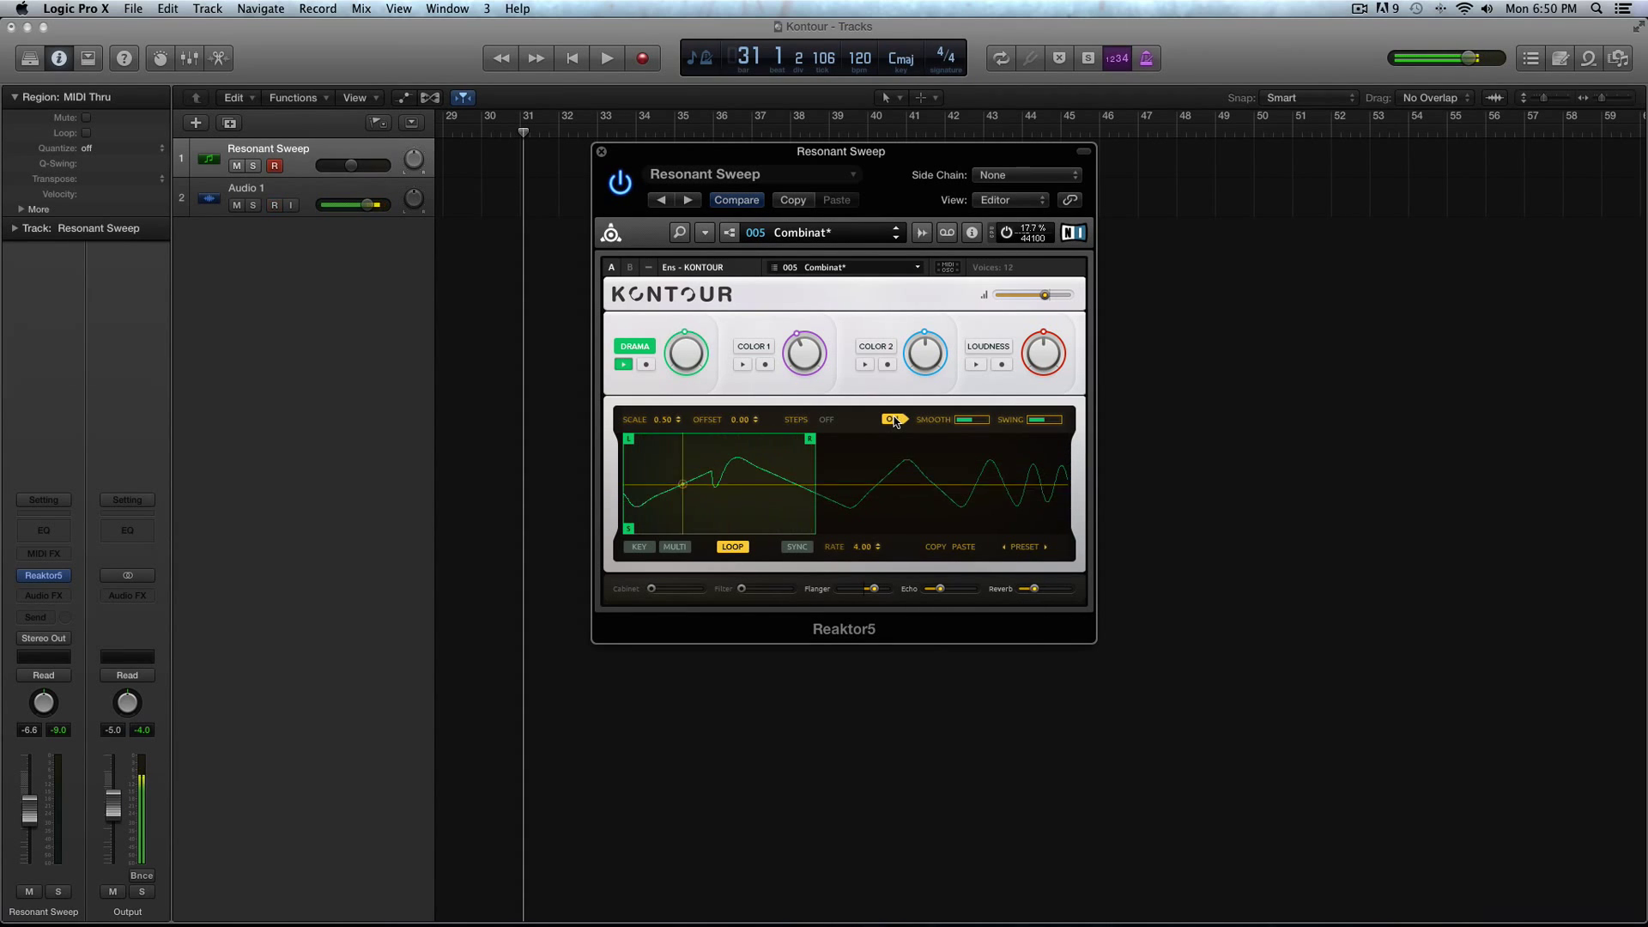
left_click(892, 421)
left_click(891, 421)
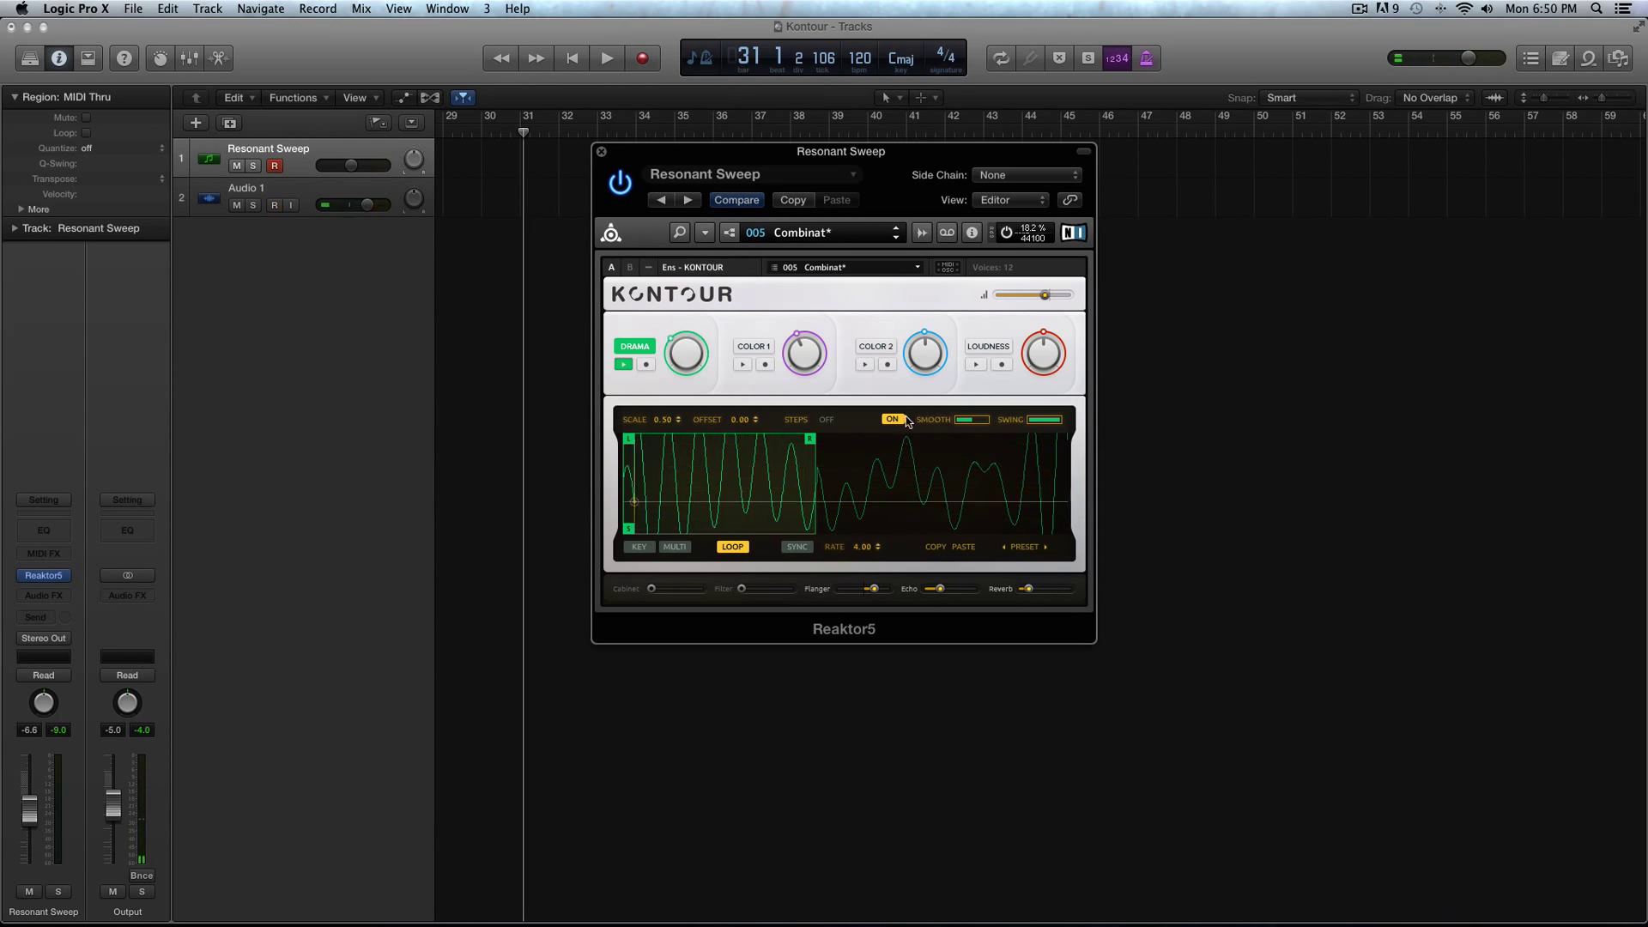
Turn off tempo sync and load a Noise preset shape into the curve
left_click(799, 550)
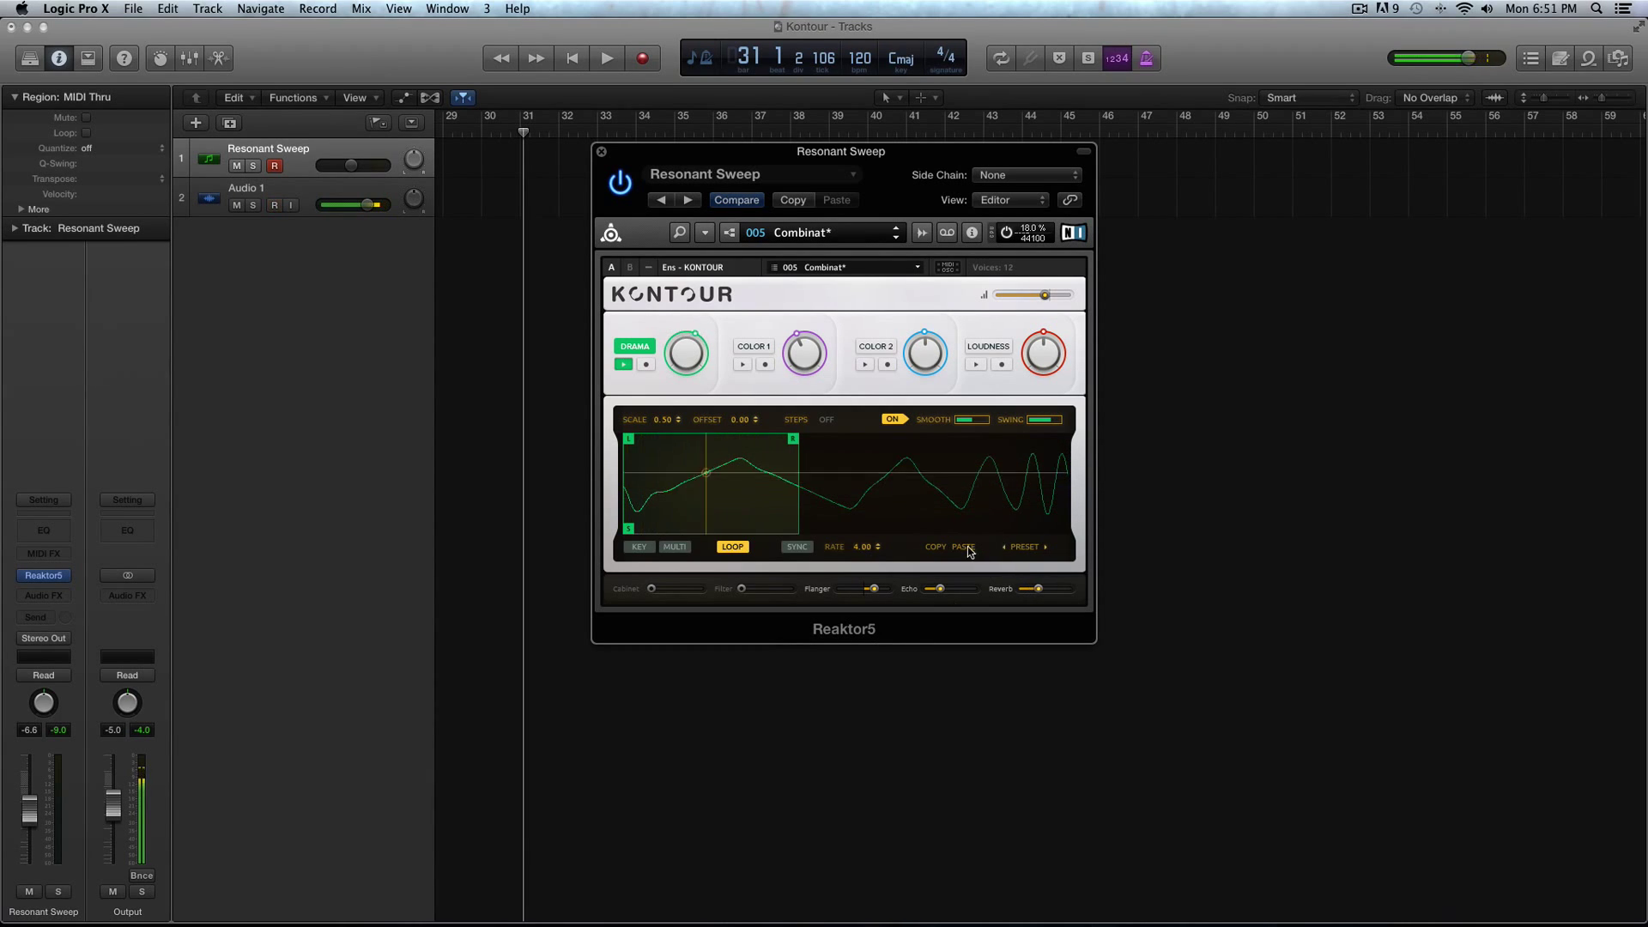
left_click(1026, 547)
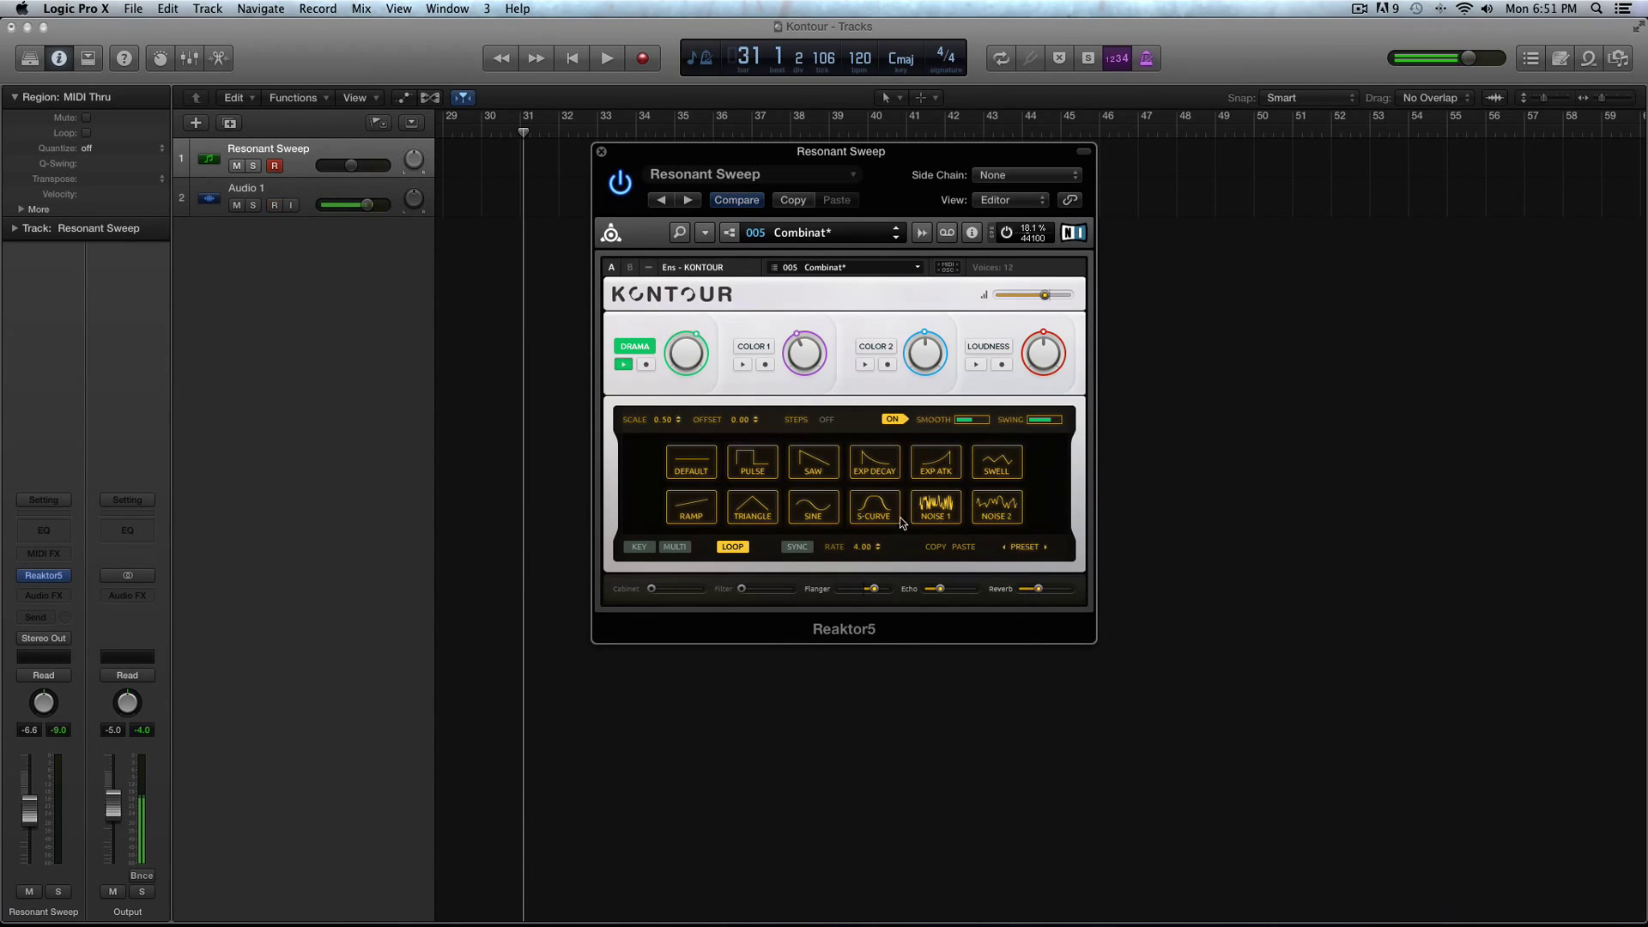
left_click(991, 508)
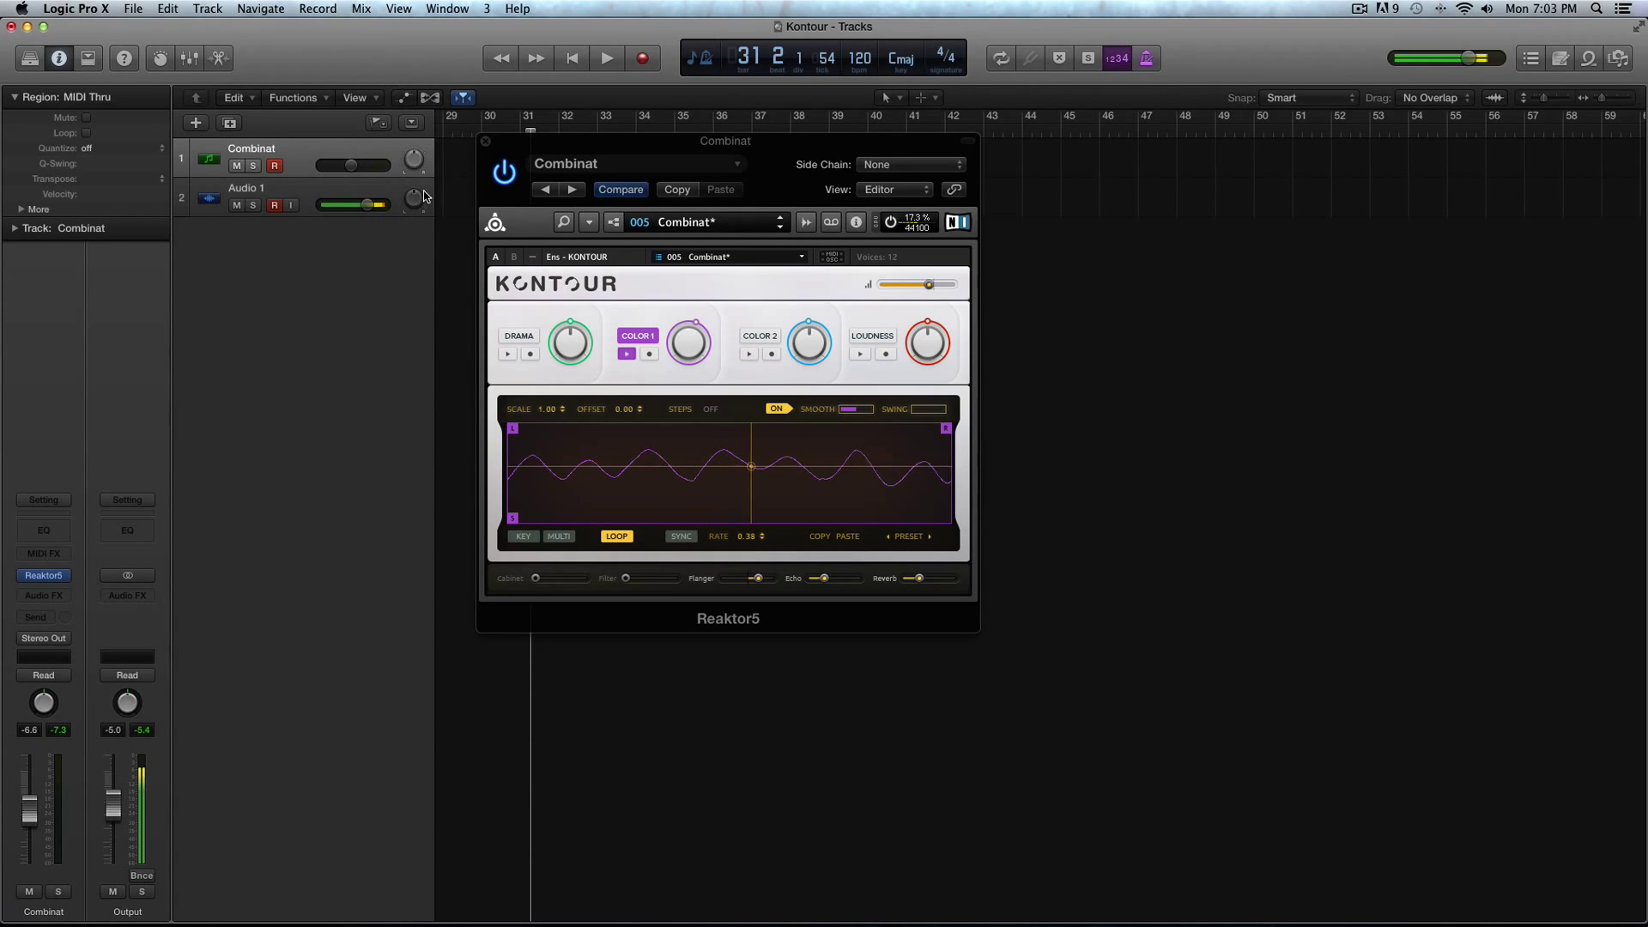
Preview the DRAMA and COLOR 1 curves, then show the full editor with the Combinat preset
left_click(661, 319)
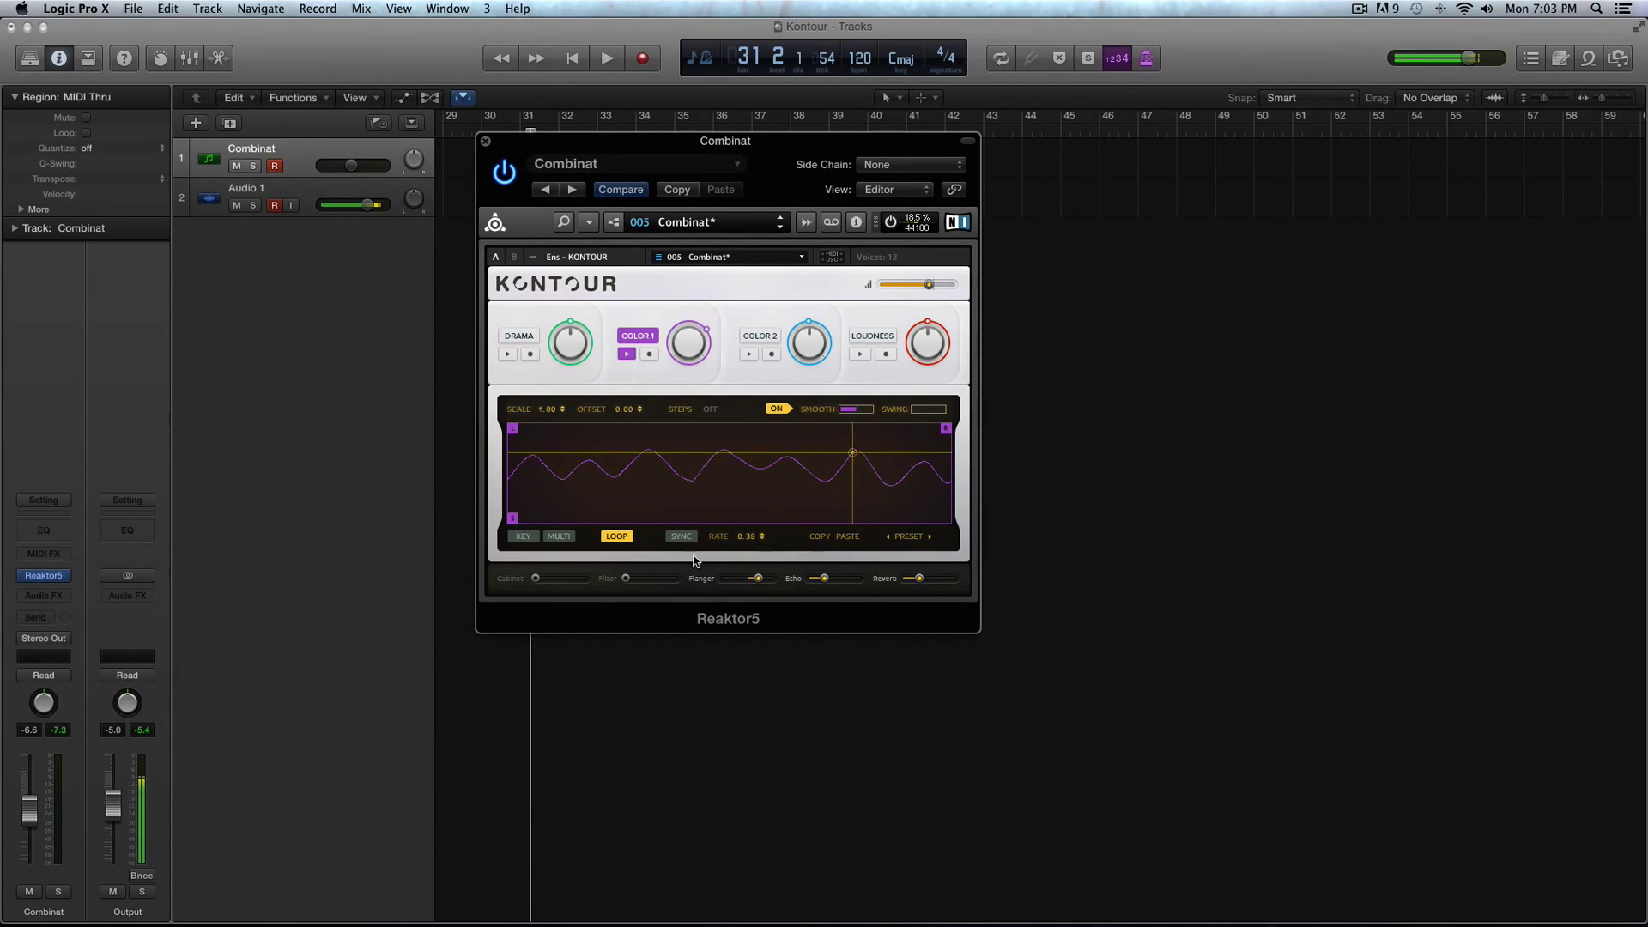
left_click(518, 335)
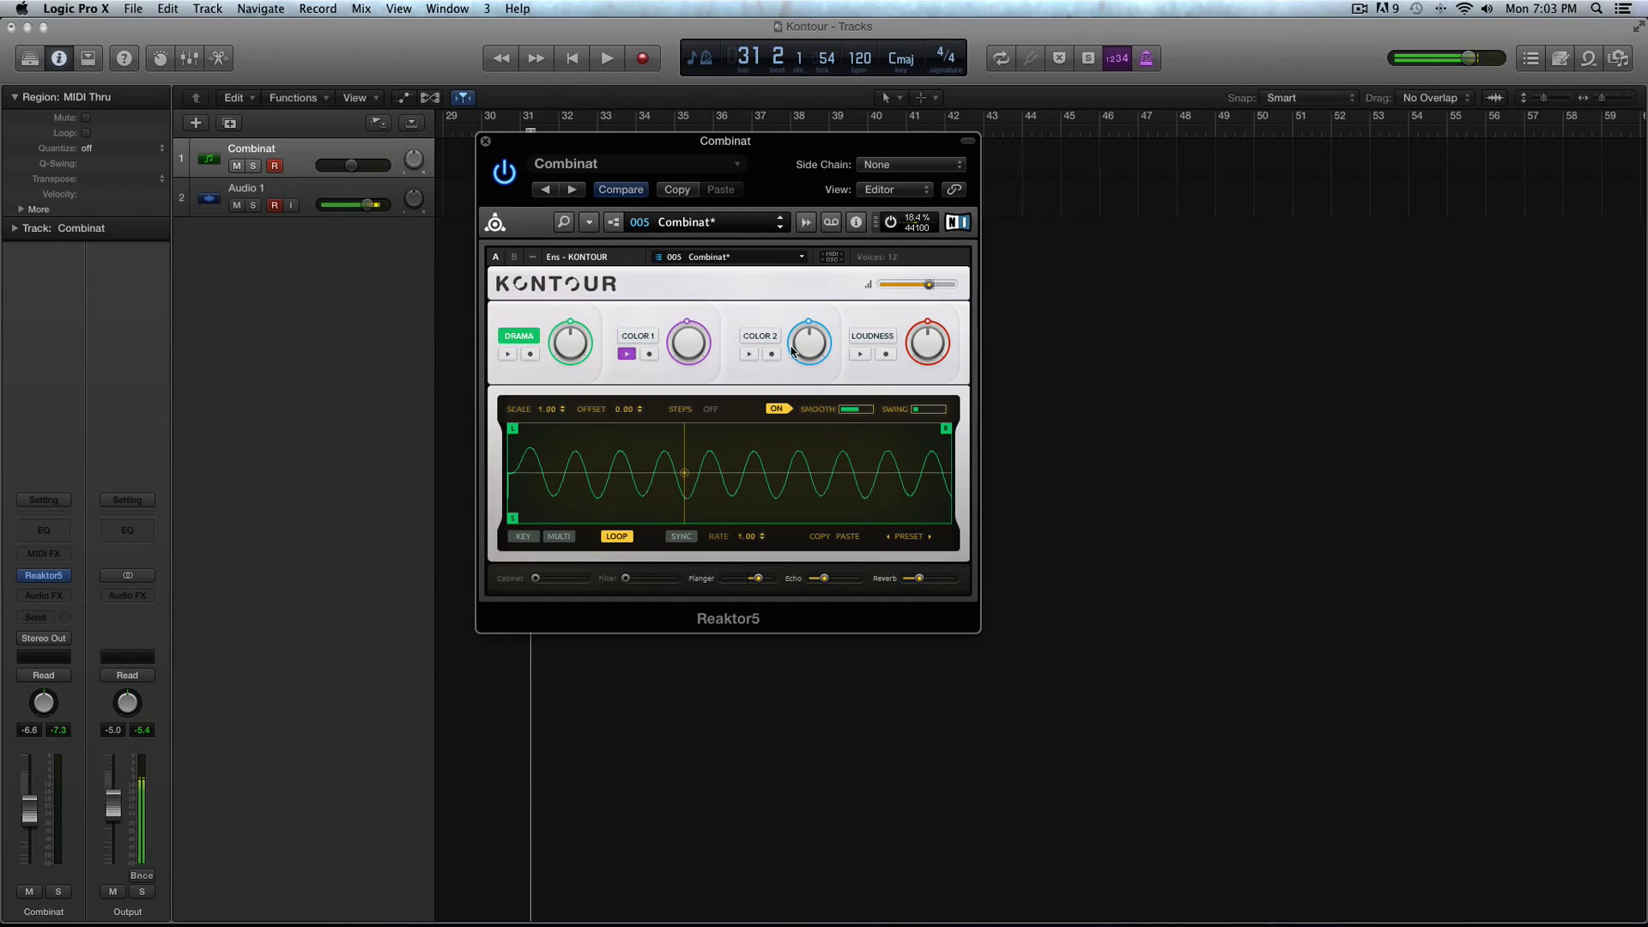
left_click(631, 338)
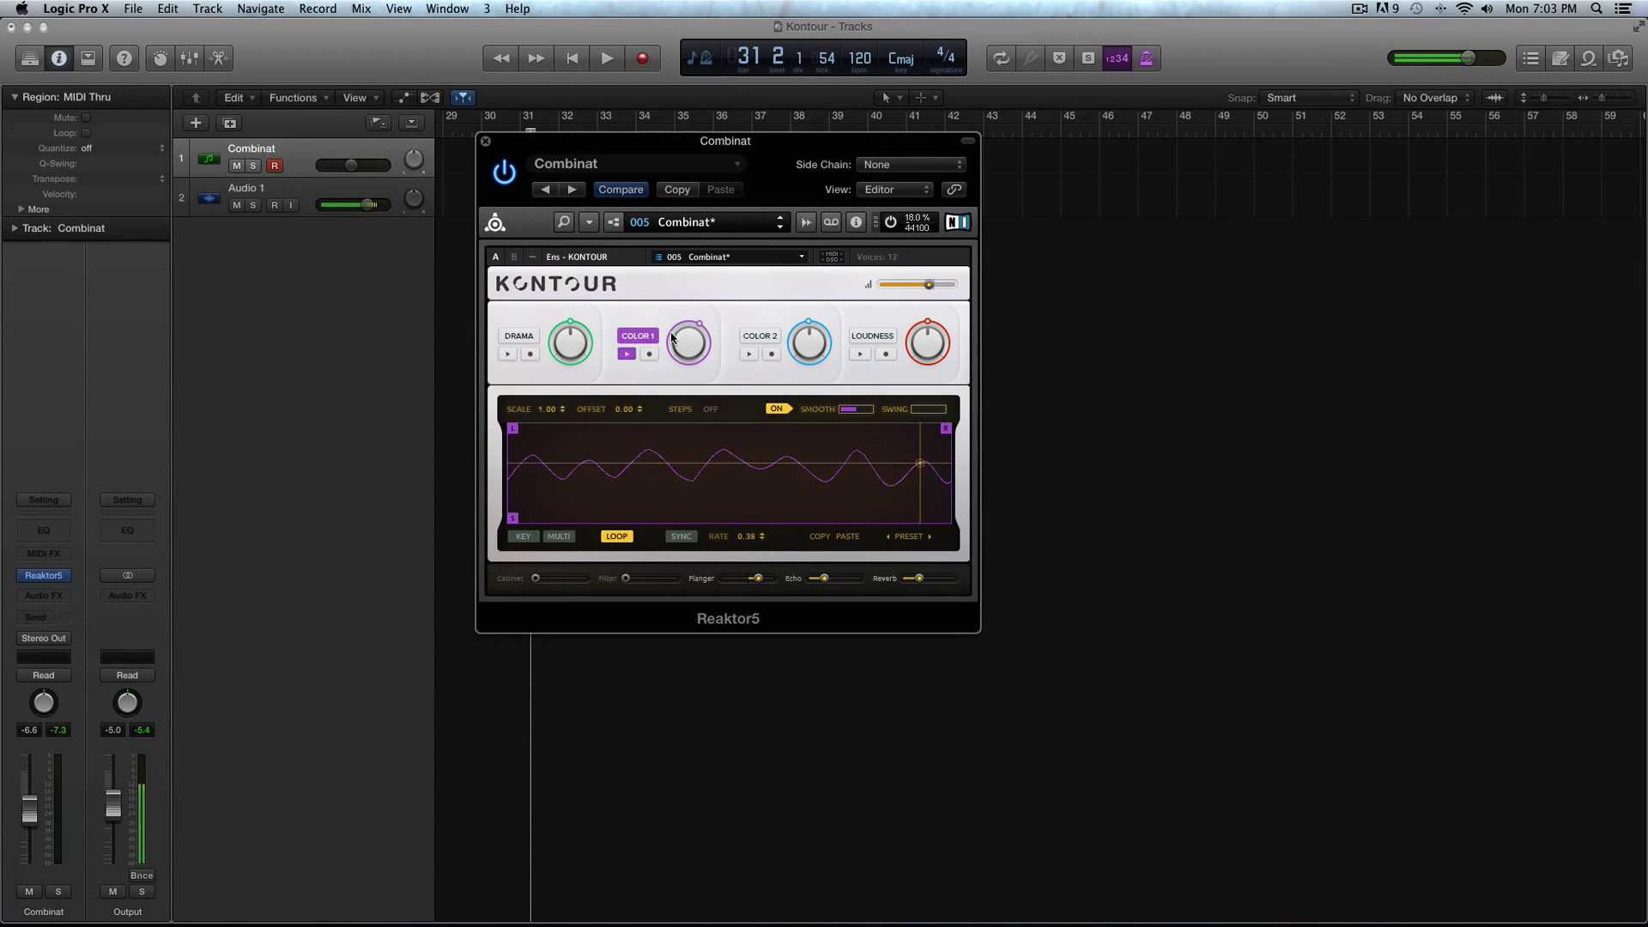
left_click(626, 353)
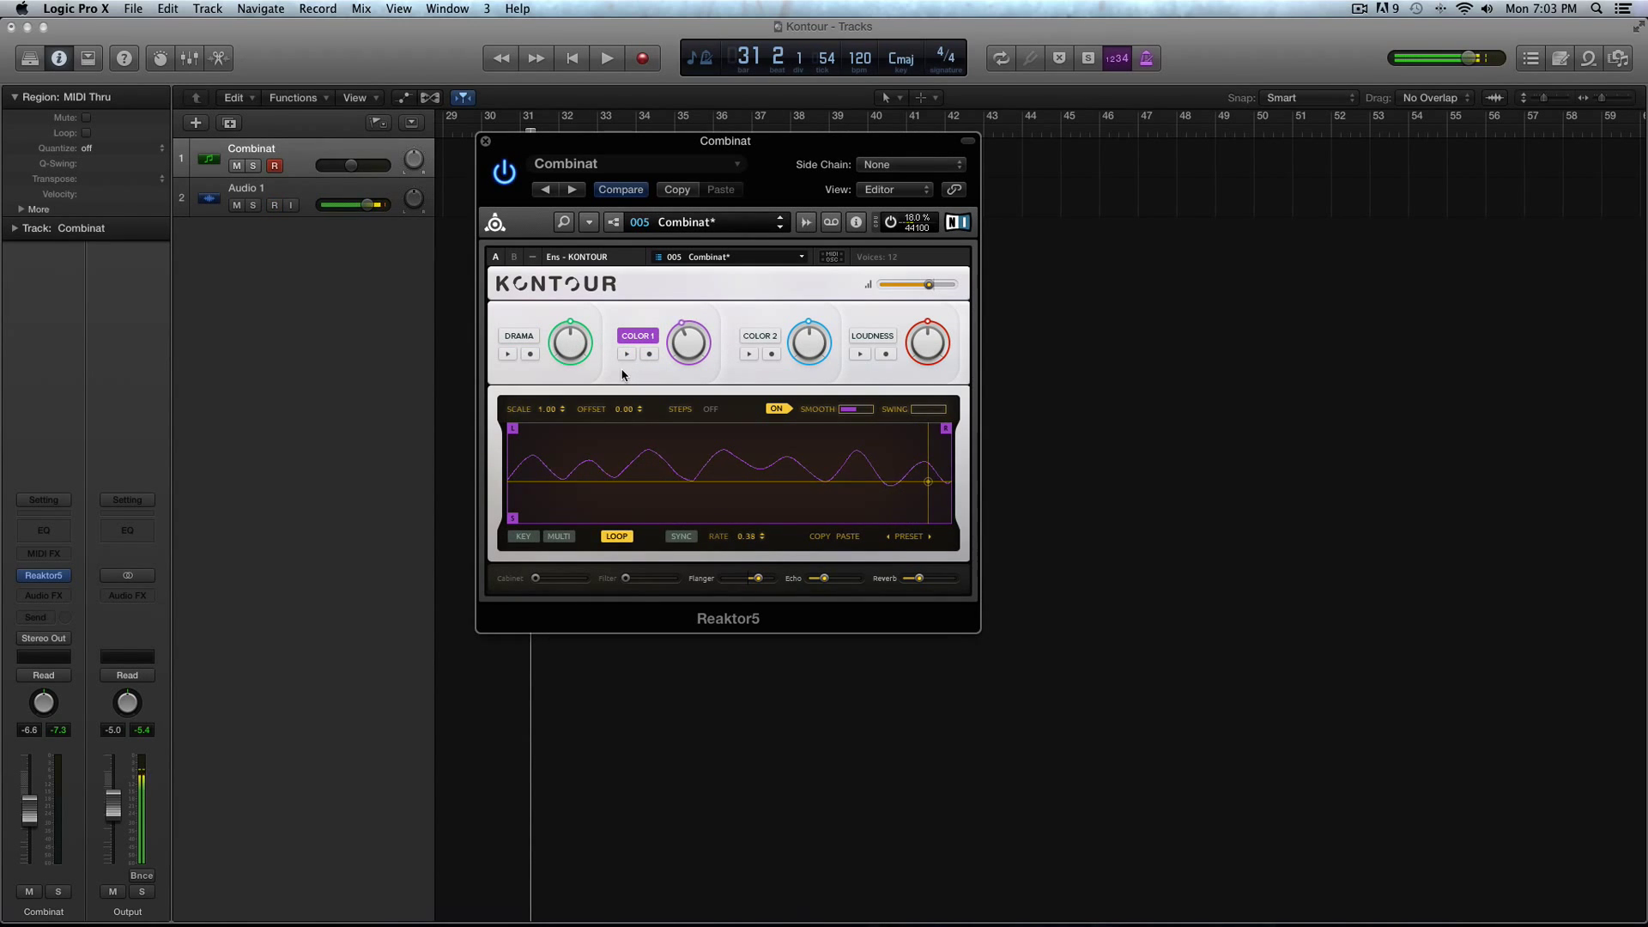
left_click(513, 257)
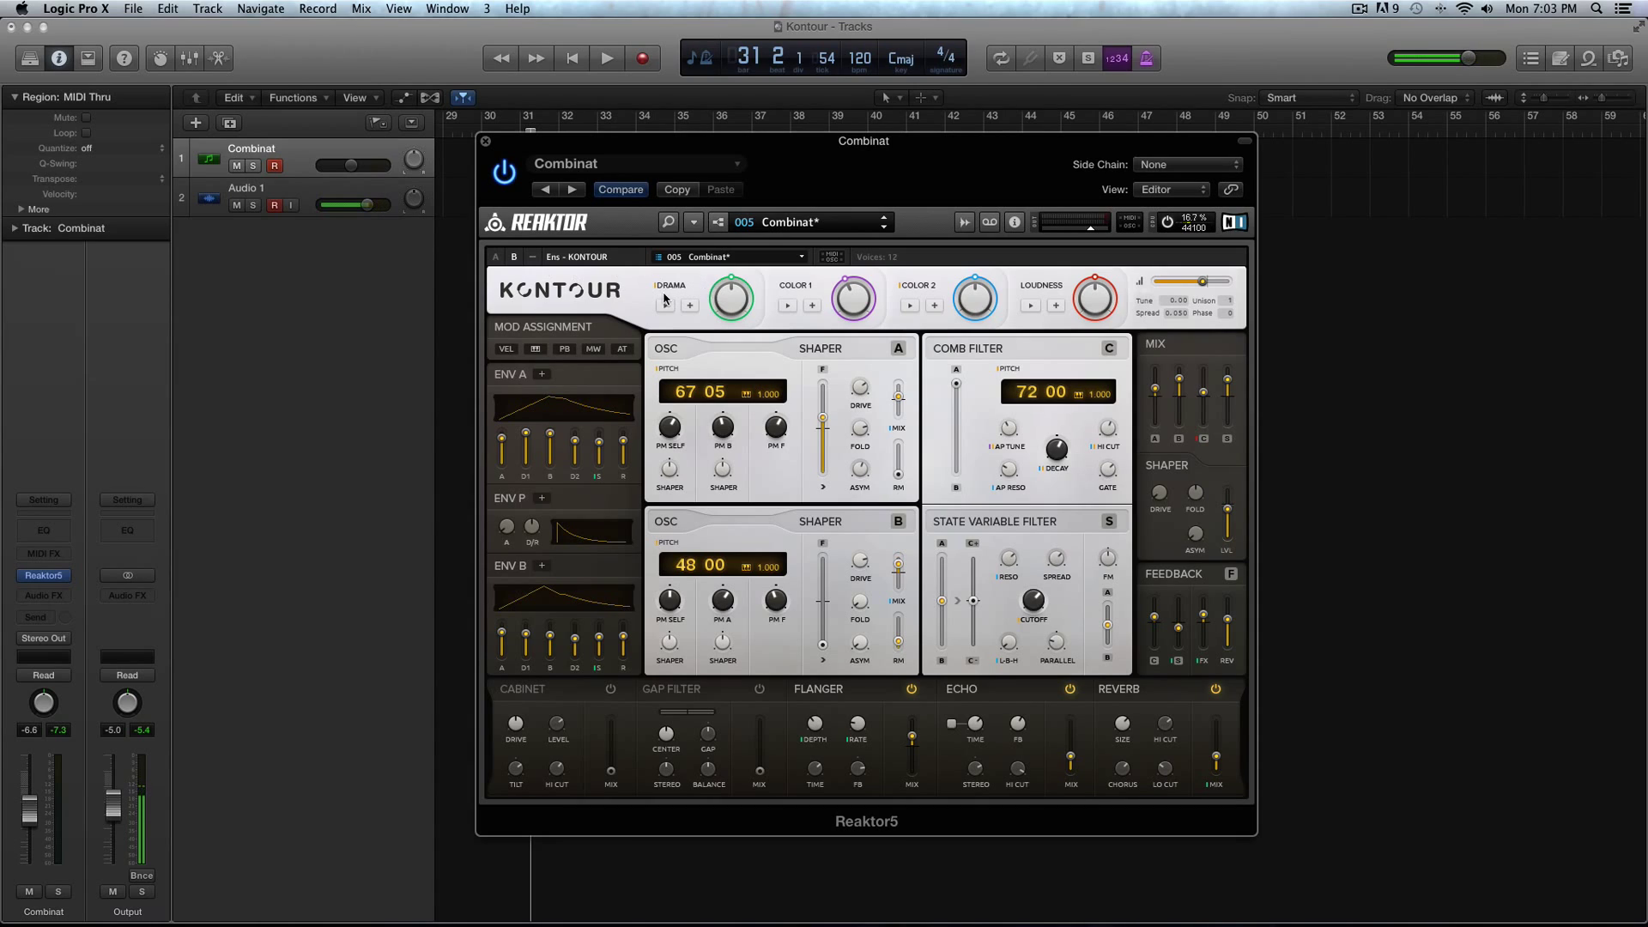
Show COLOR 1's targets, set its PM Self modulation to 6%, and Shaper A Drive to 52%
left_click(811, 305)
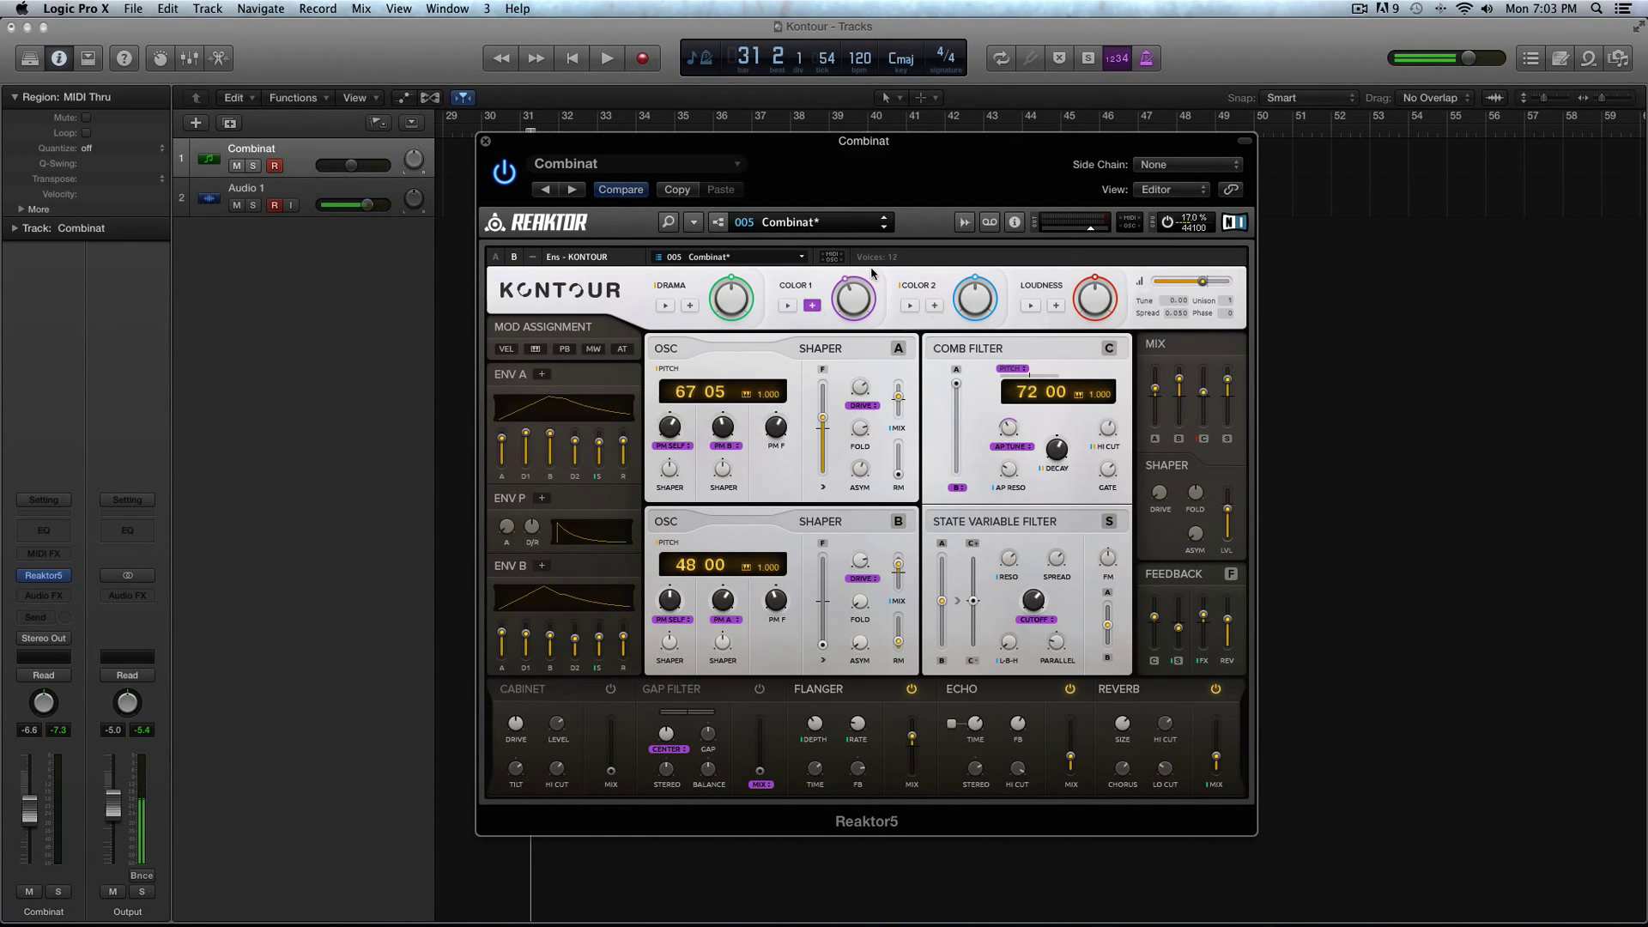
mouse_move(852, 296)
mouse_move(692, 449)
left_click_drag(689, 449, 689, 447)
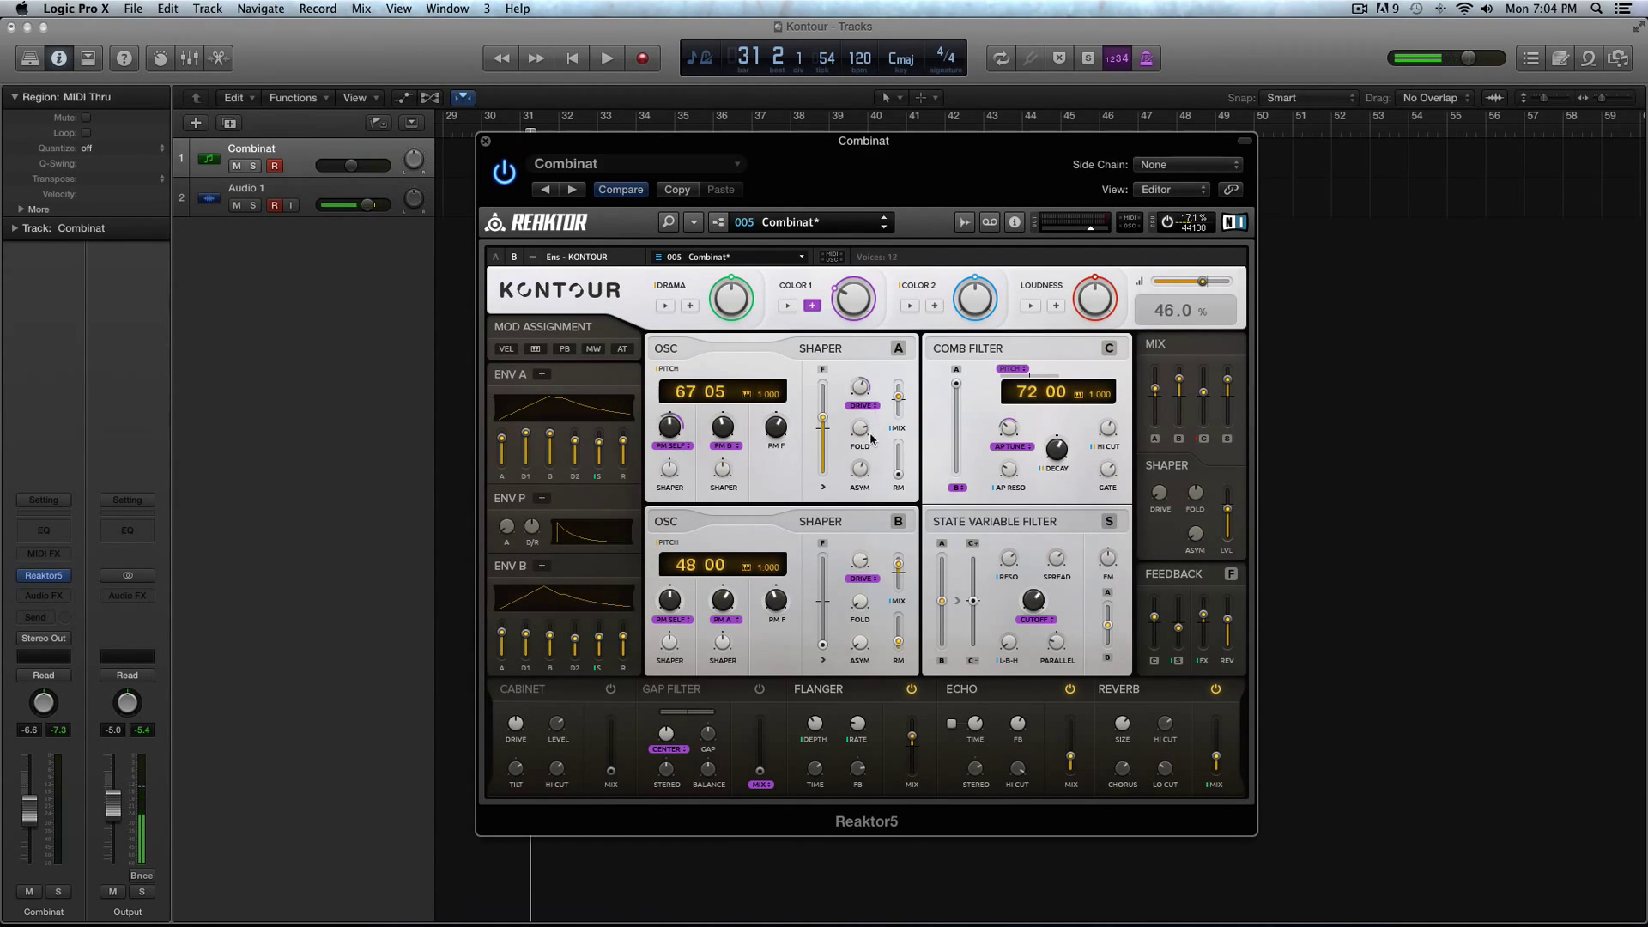
left_click_drag(871, 405, 871, 396)
Reduce DRAMA's modulation of Env A D2 to 22%, then flip to the compact view and back
left_click(690, 308)
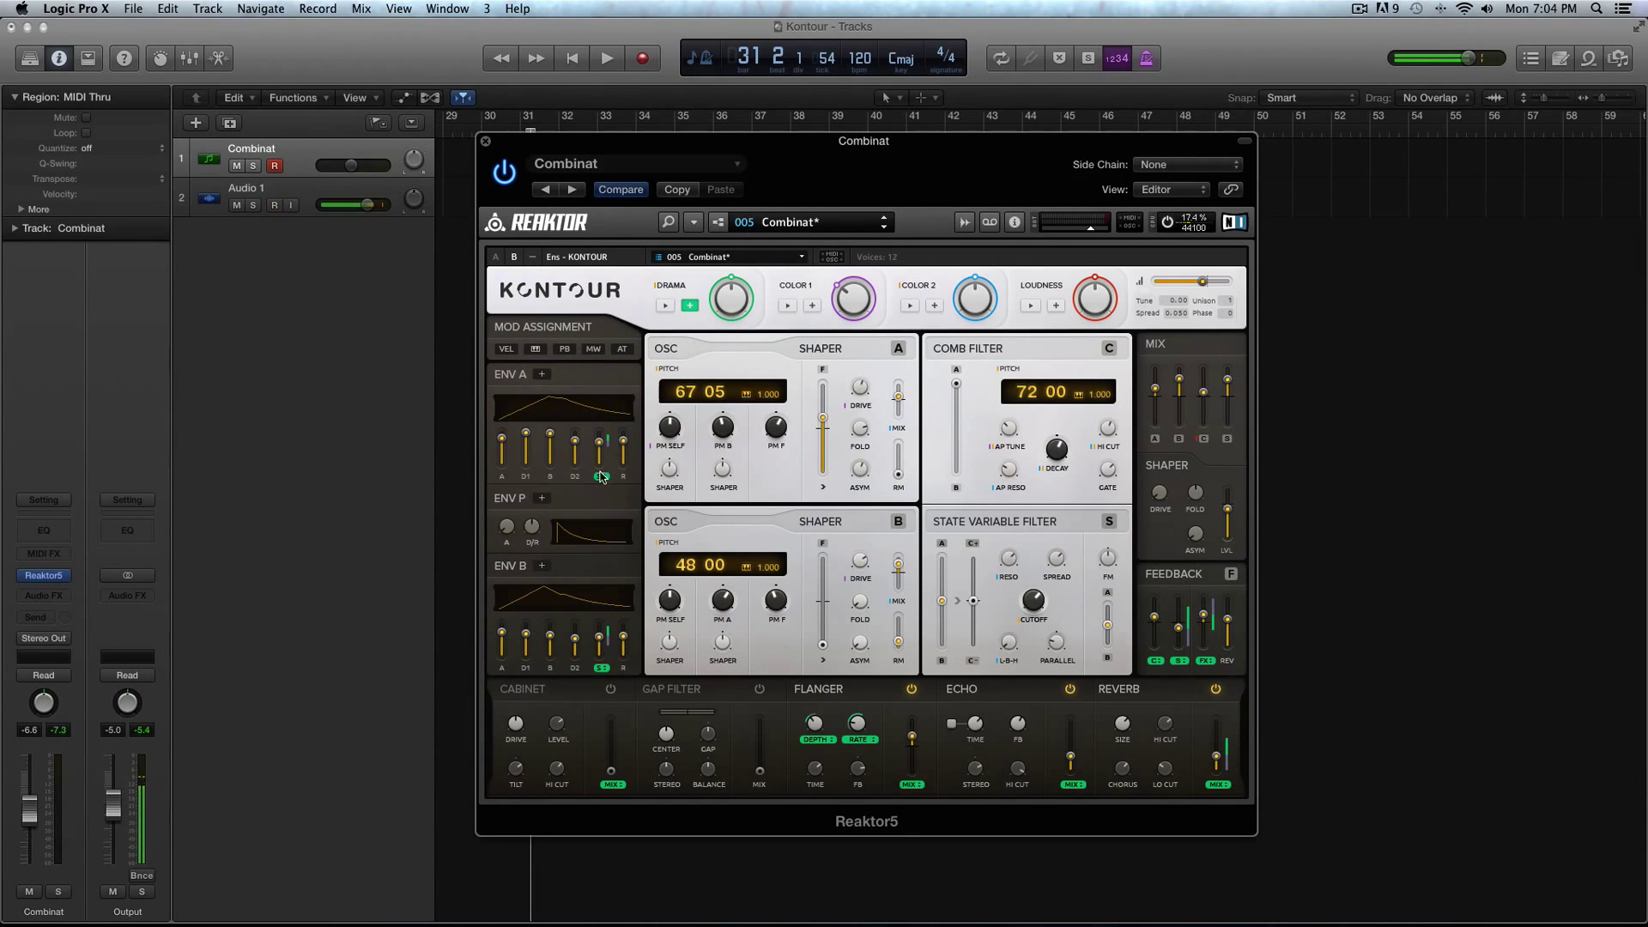
left_click_drag(601, 477, 598, 490)
left_click(585, 290)
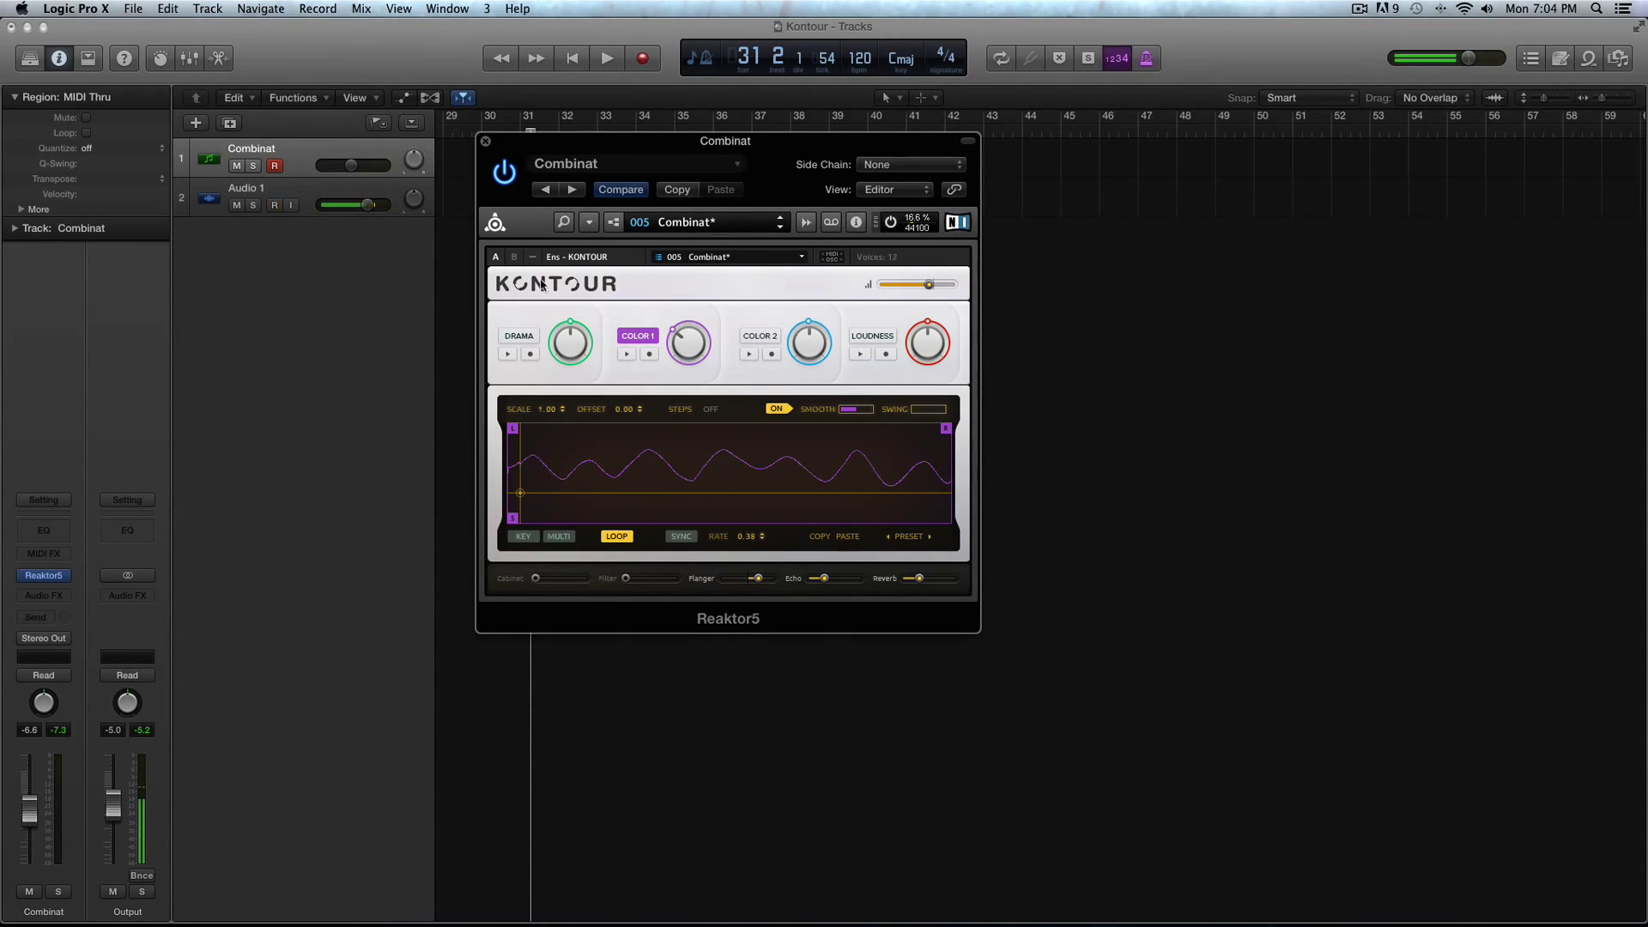
left_click(513, 257)
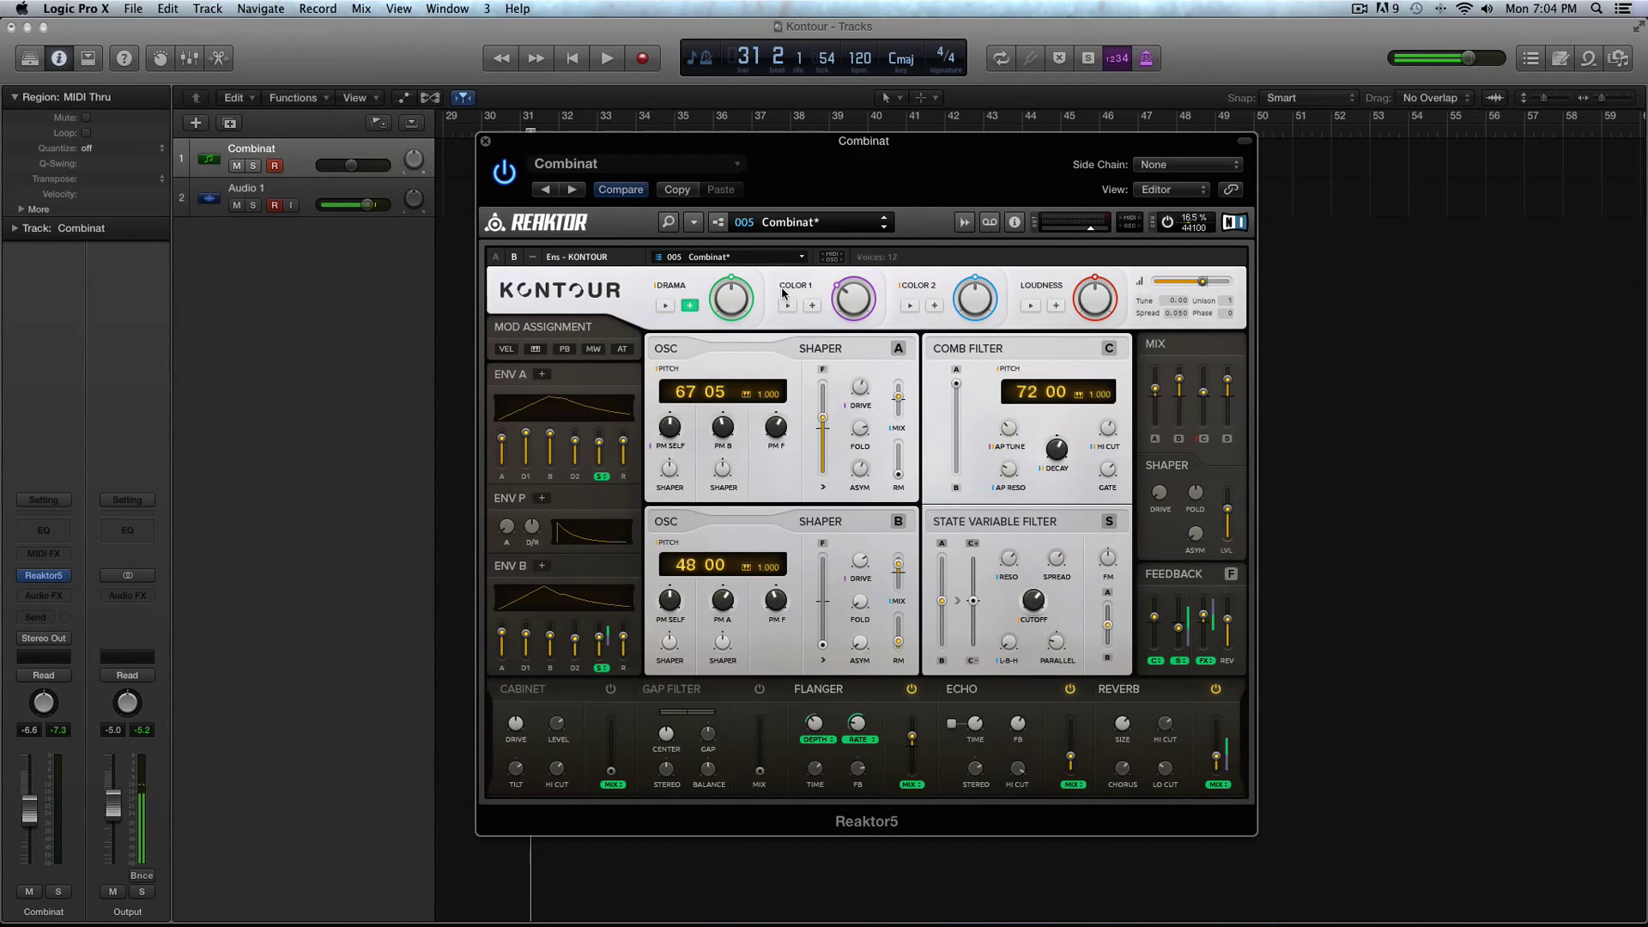
Review the COLOR 1, COLOR 2 and Loudness modulation targets, then close COLOR 1's assignment view
mouse_move(786, 291)
left_click(662, 306)
left_click(657, 305)
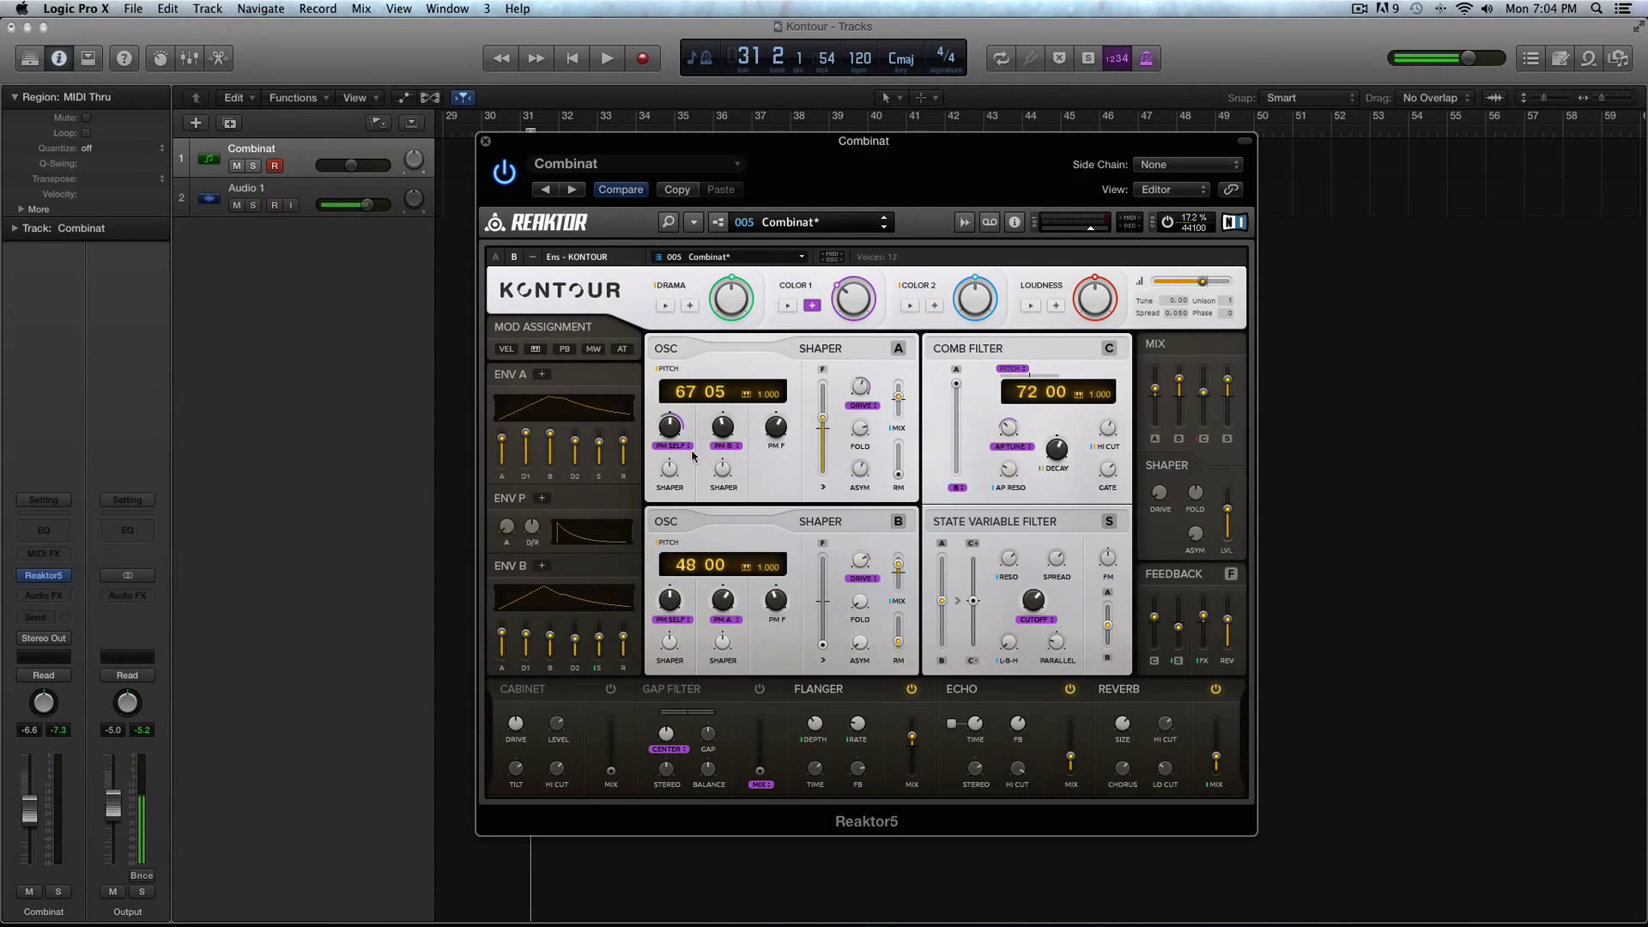
left_click(935, 307)
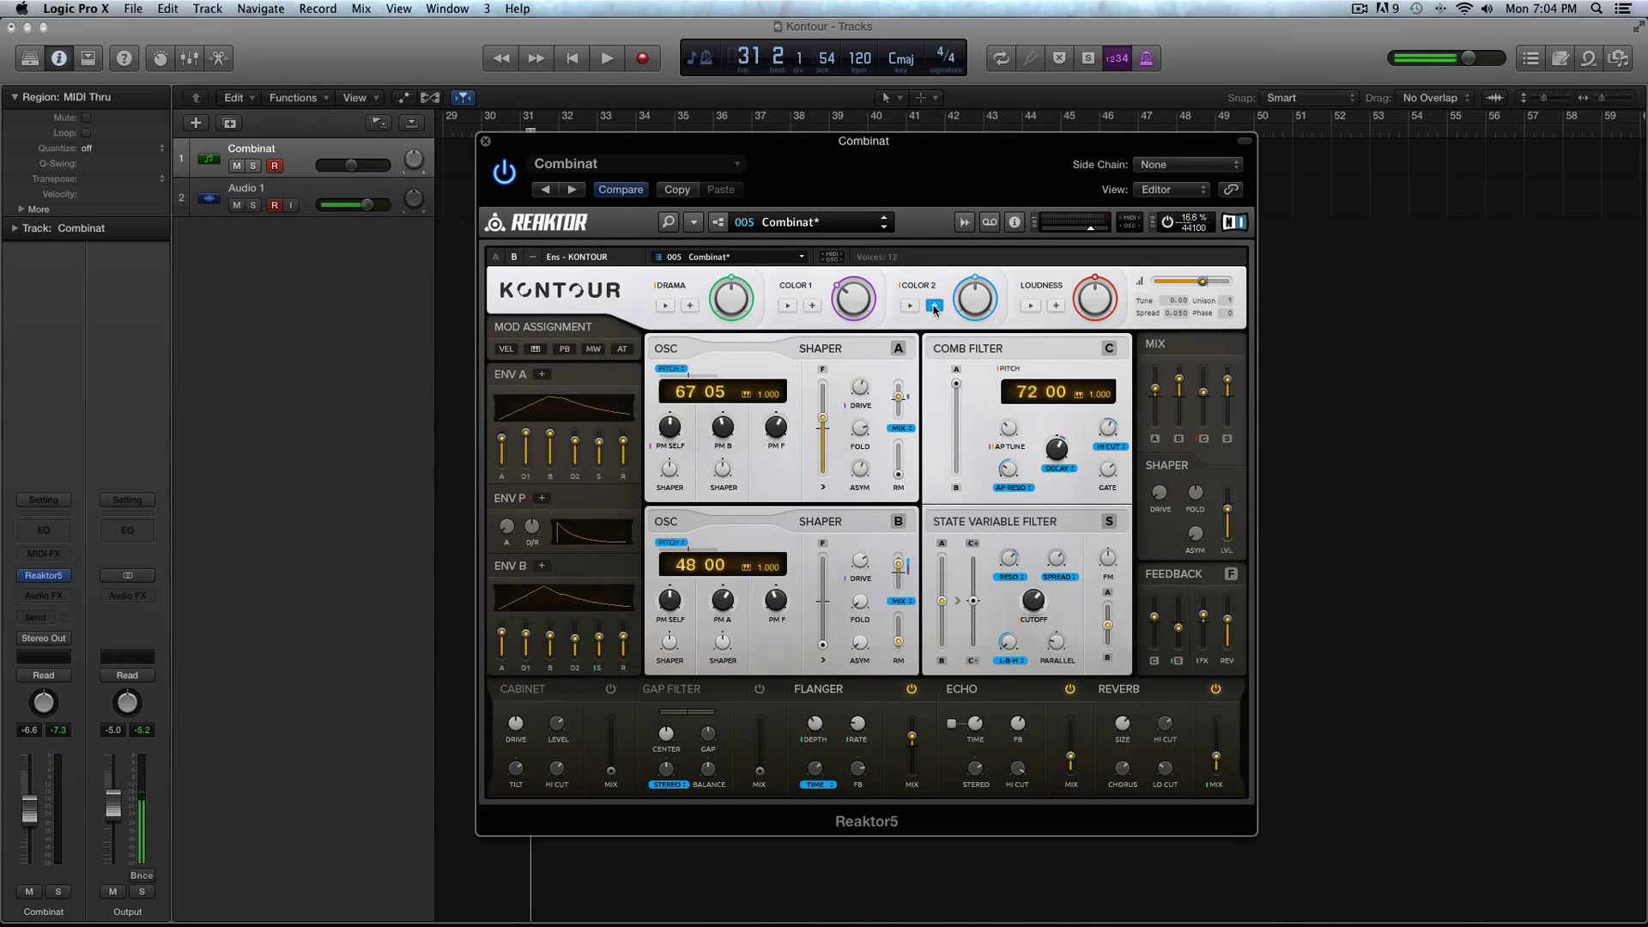
left_click(1054, 306)
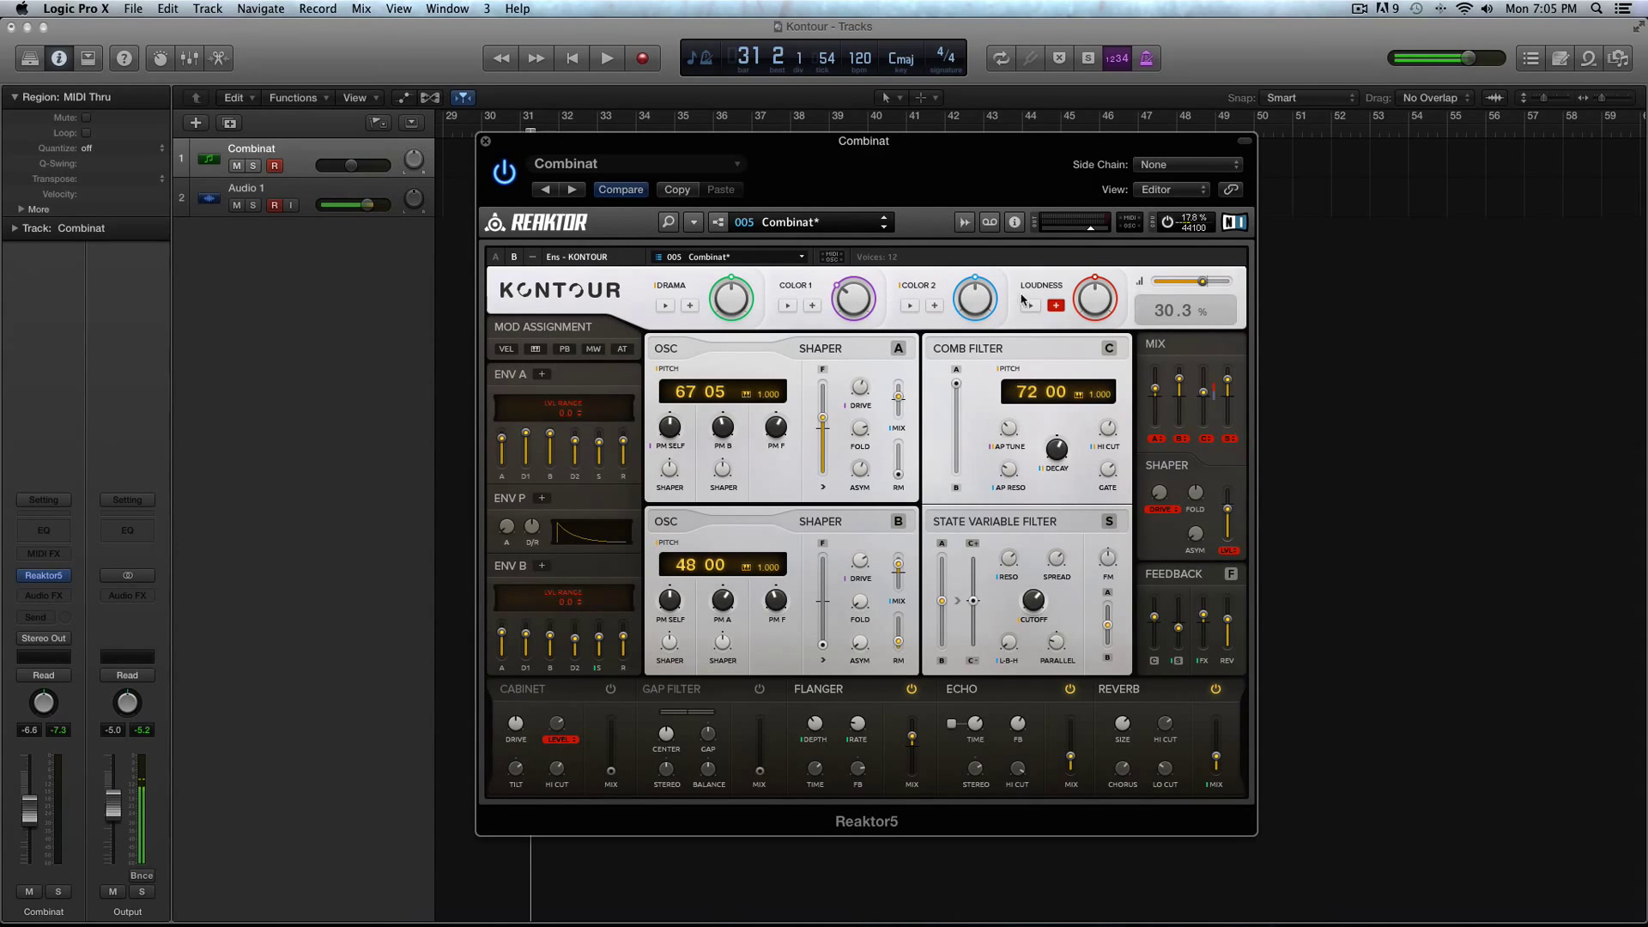
left_click(1054, 305)
left_click(811, 306)
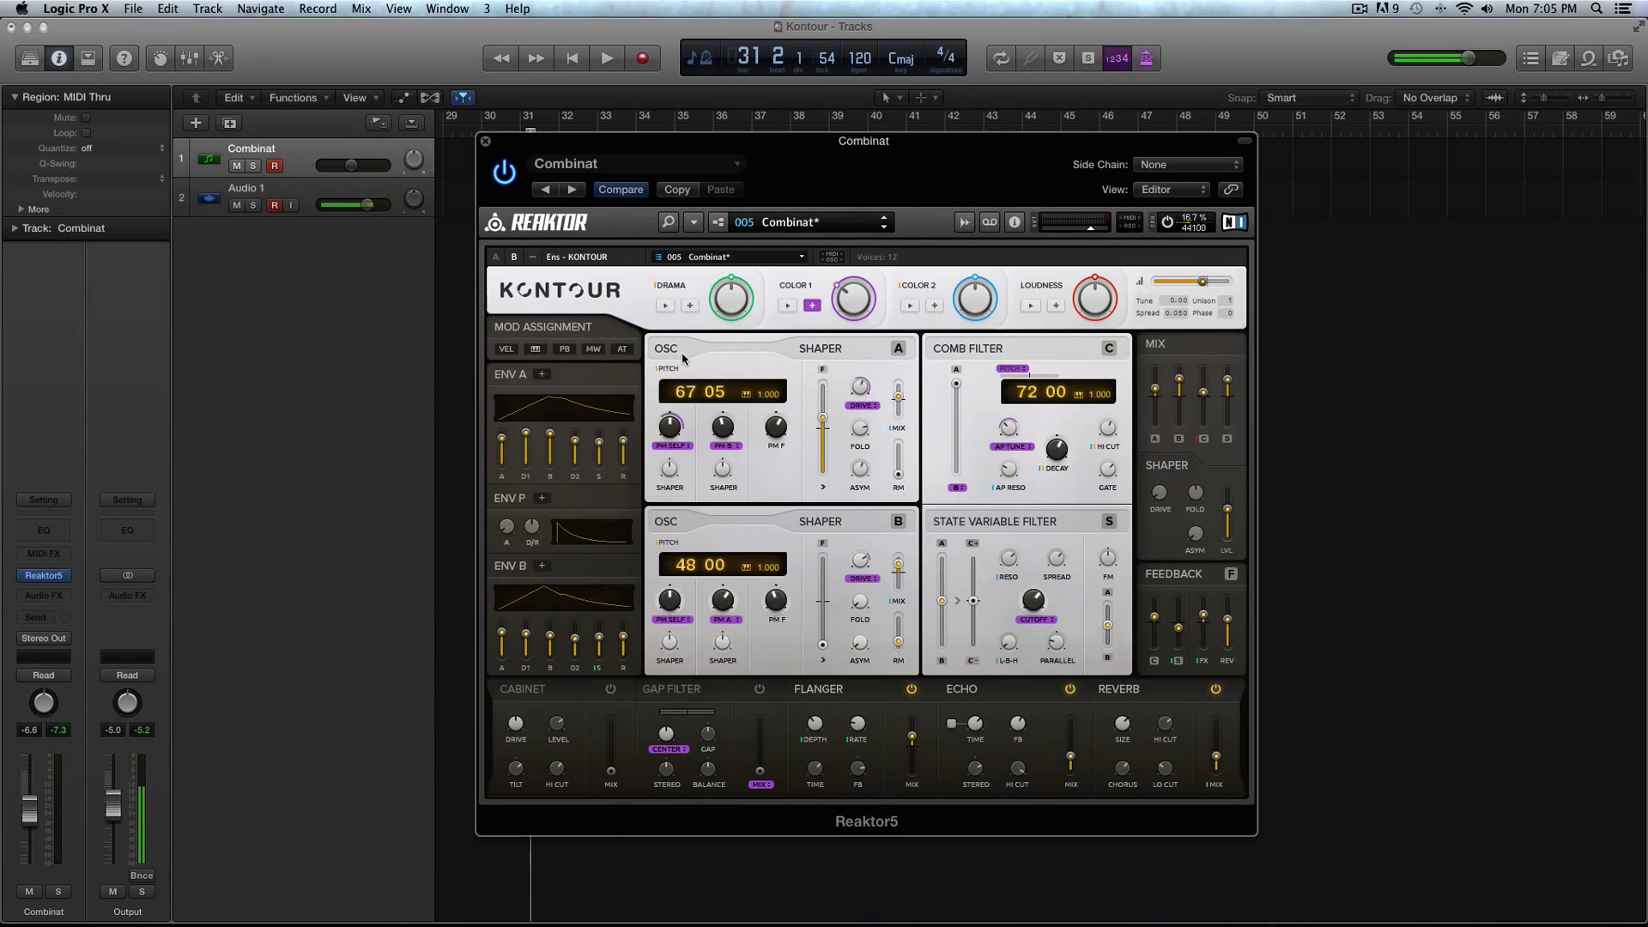
left_click(812, 307)
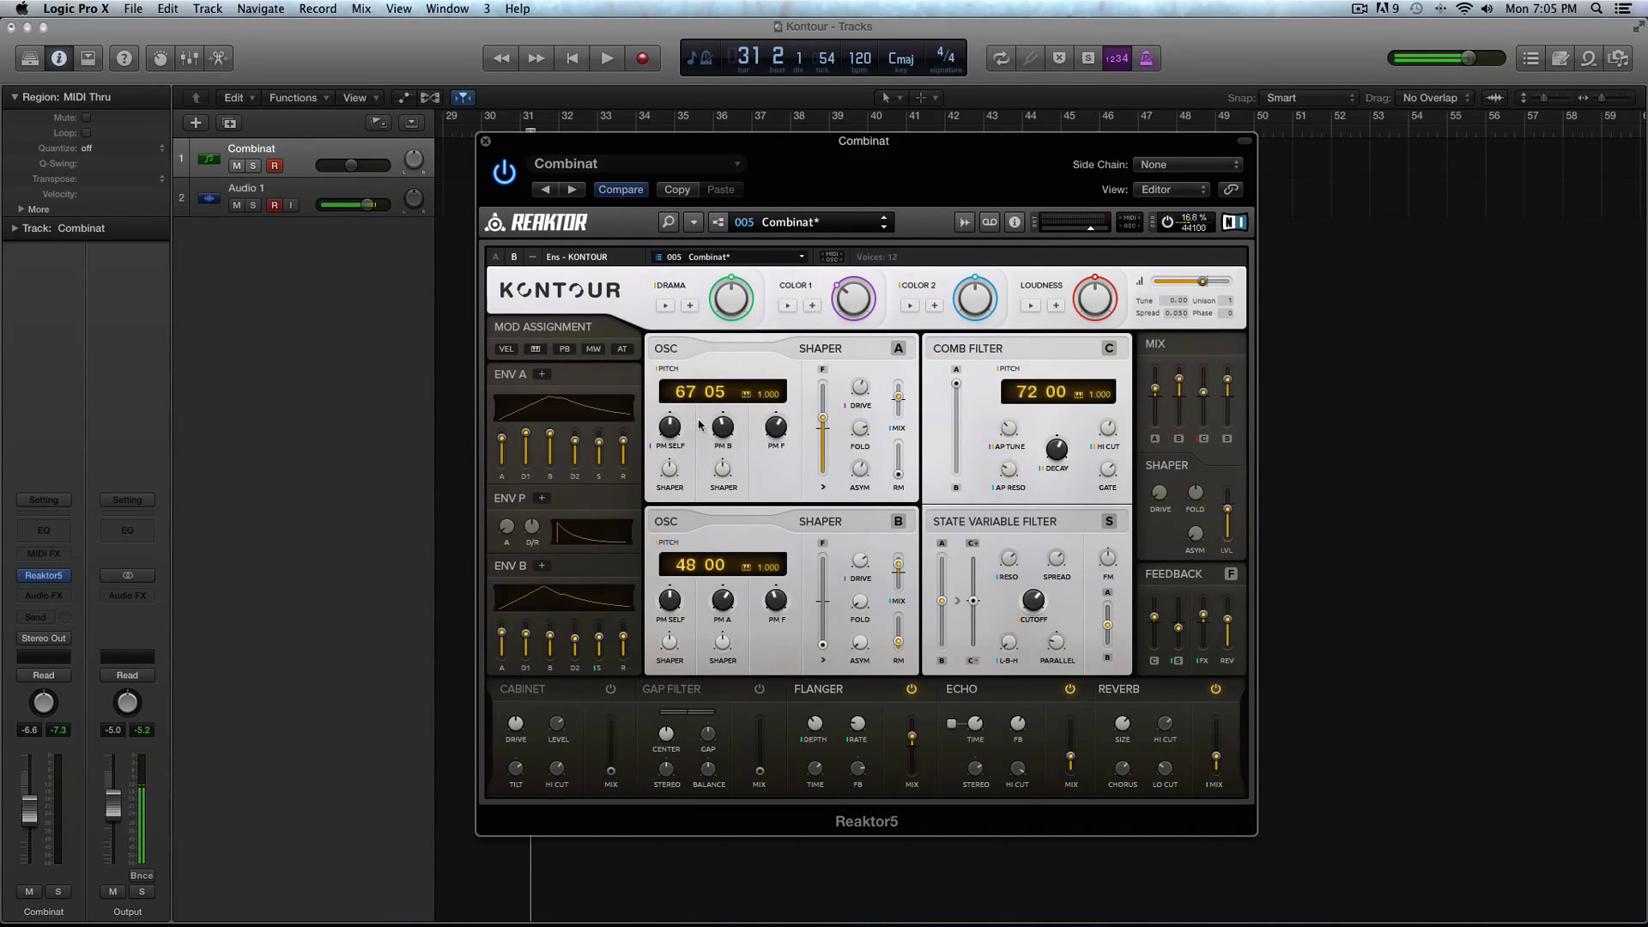
Change COLOR 1's modulation depth on one purple-tagged target, then hide its assignments
mouse_move(682, 427)
left_click(810, 306)
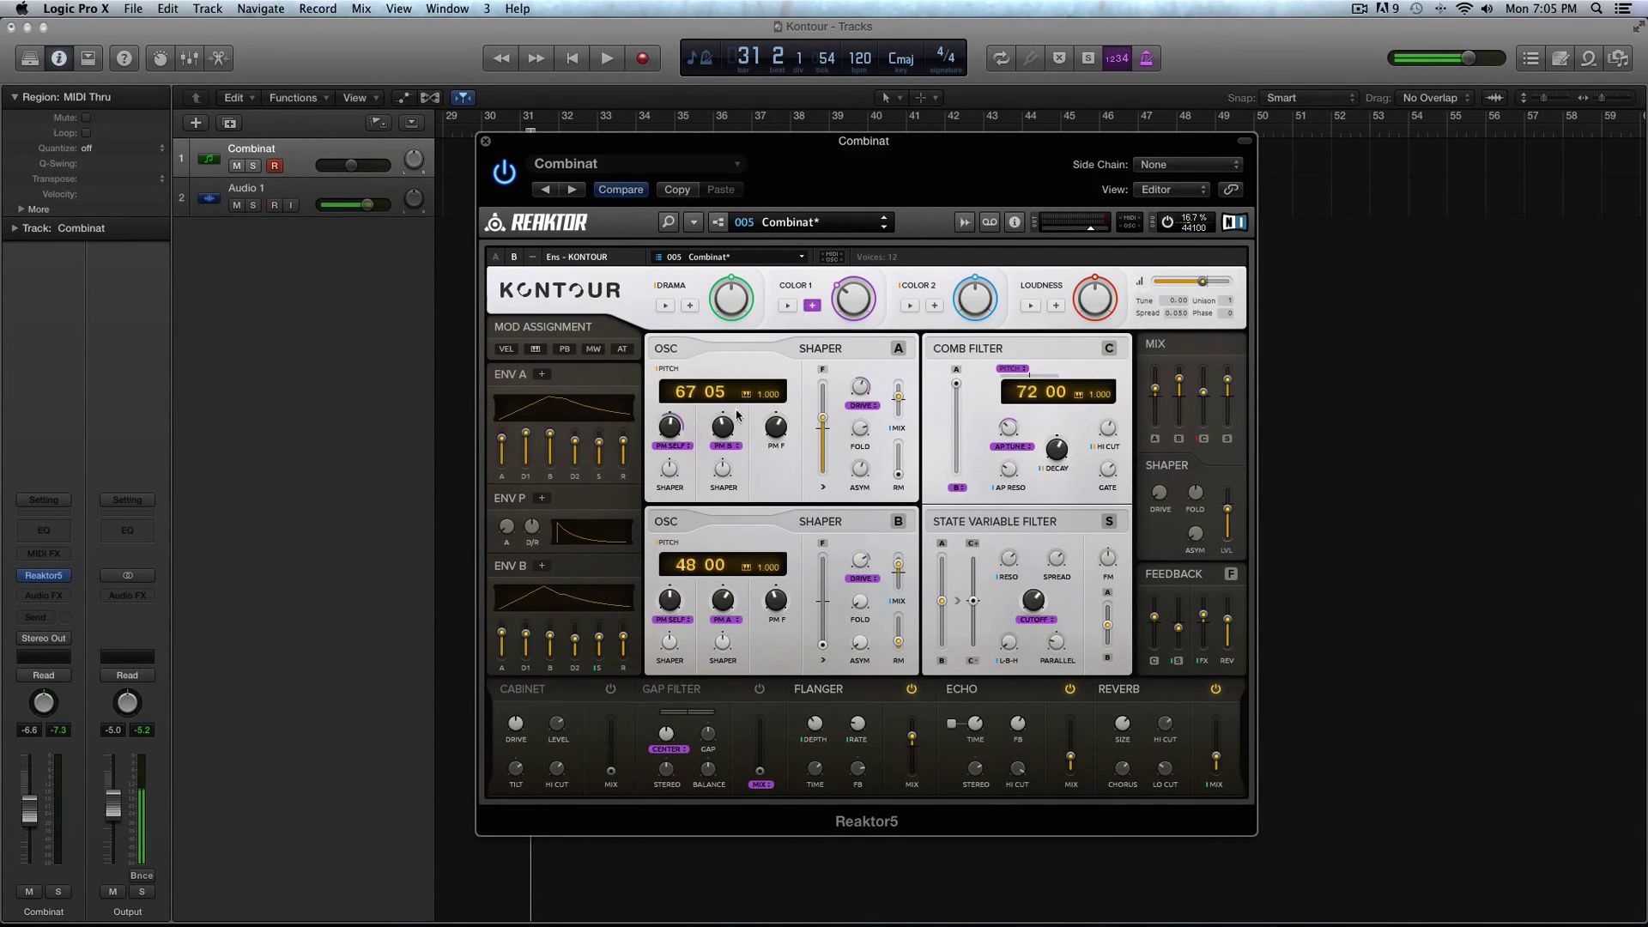
left_click_drag(684, 452, 682, 502)
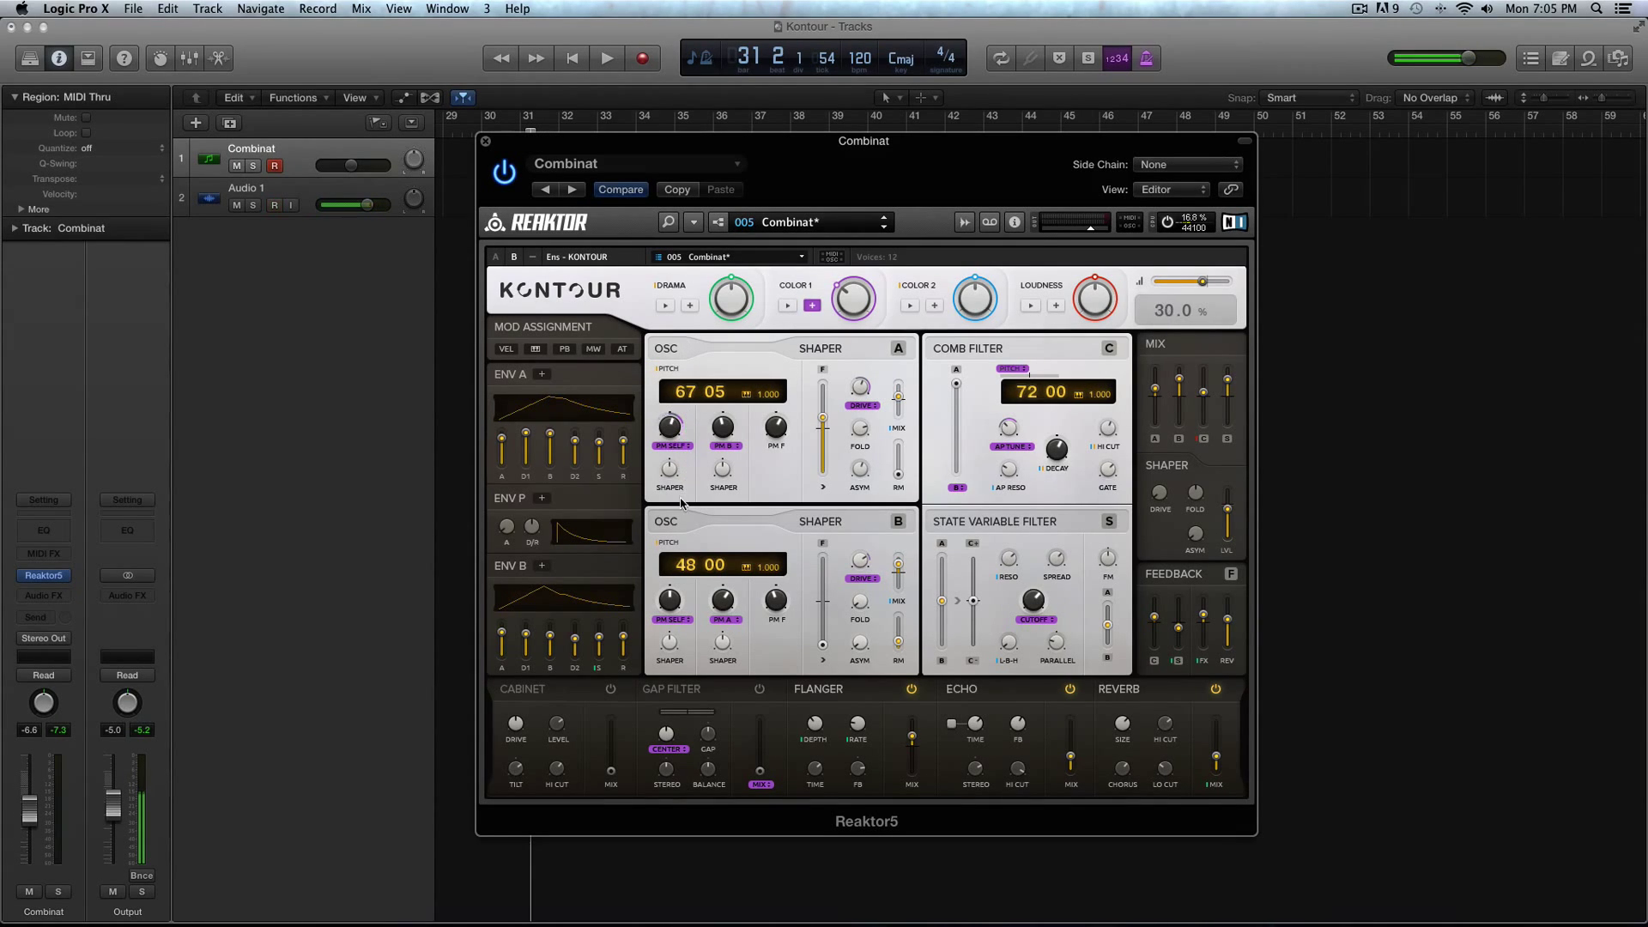
left_click(970, 364)
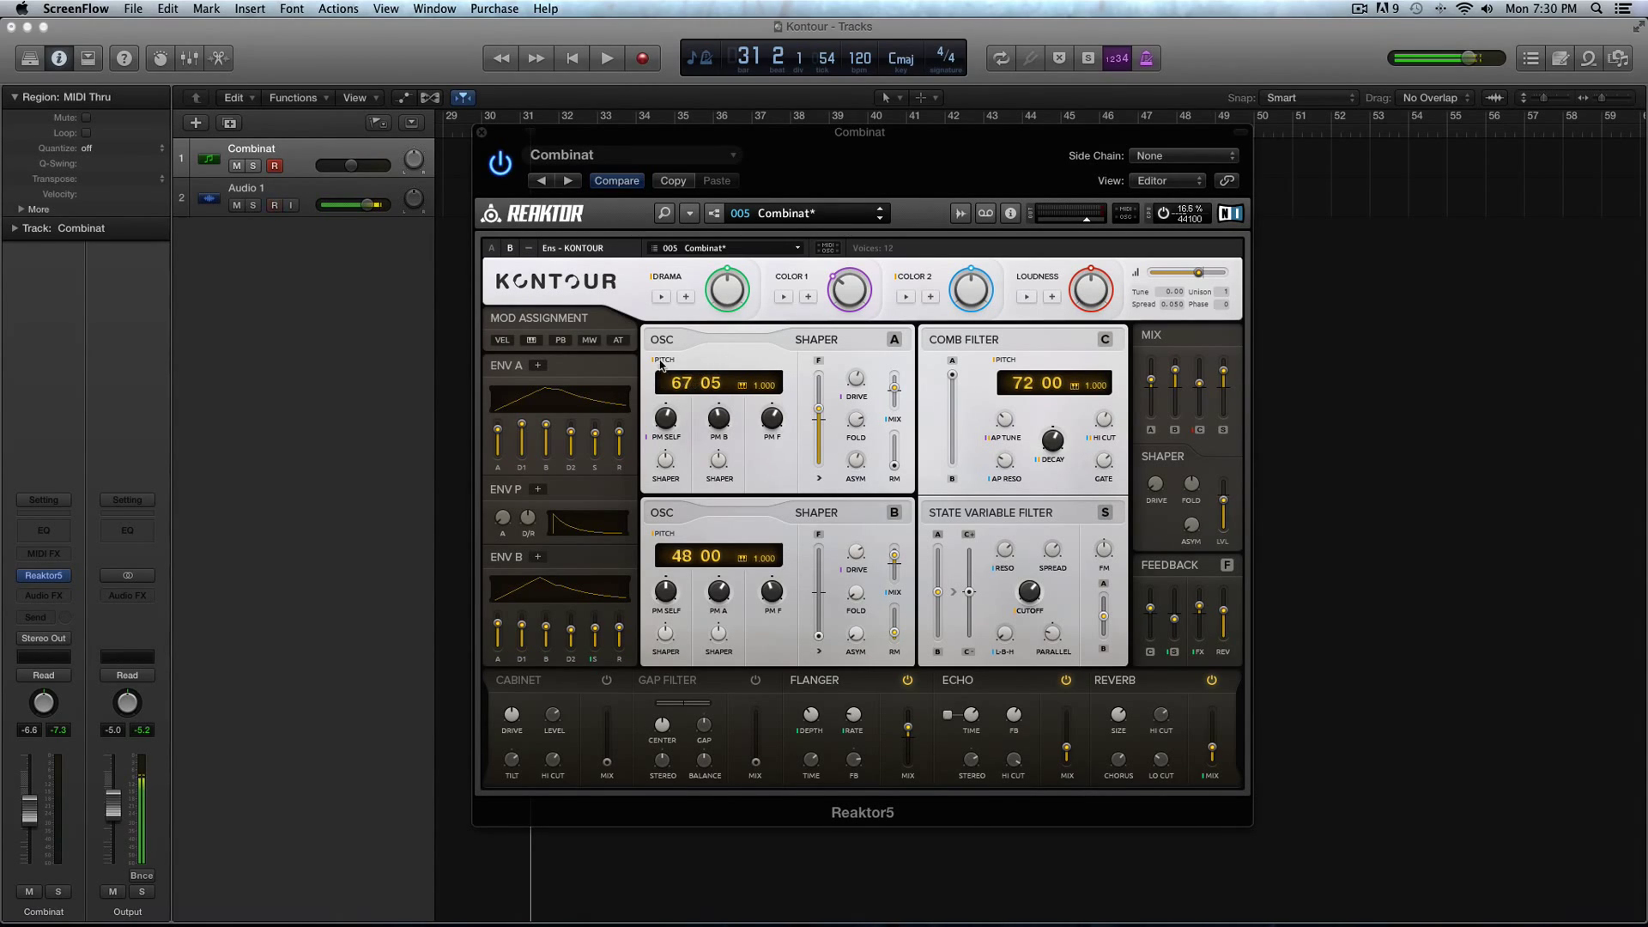
Reset oscillator A's pitch to 60.00, sweep it up and down, and shift the L-B-H filter blend
left_click(678, 386)
left_click(685, 391, "super")
mouse_move(686, 391)
left_mouse_down()
mouse_move(692, 359)
mouse_move(704, 409)
left_mouse_up()
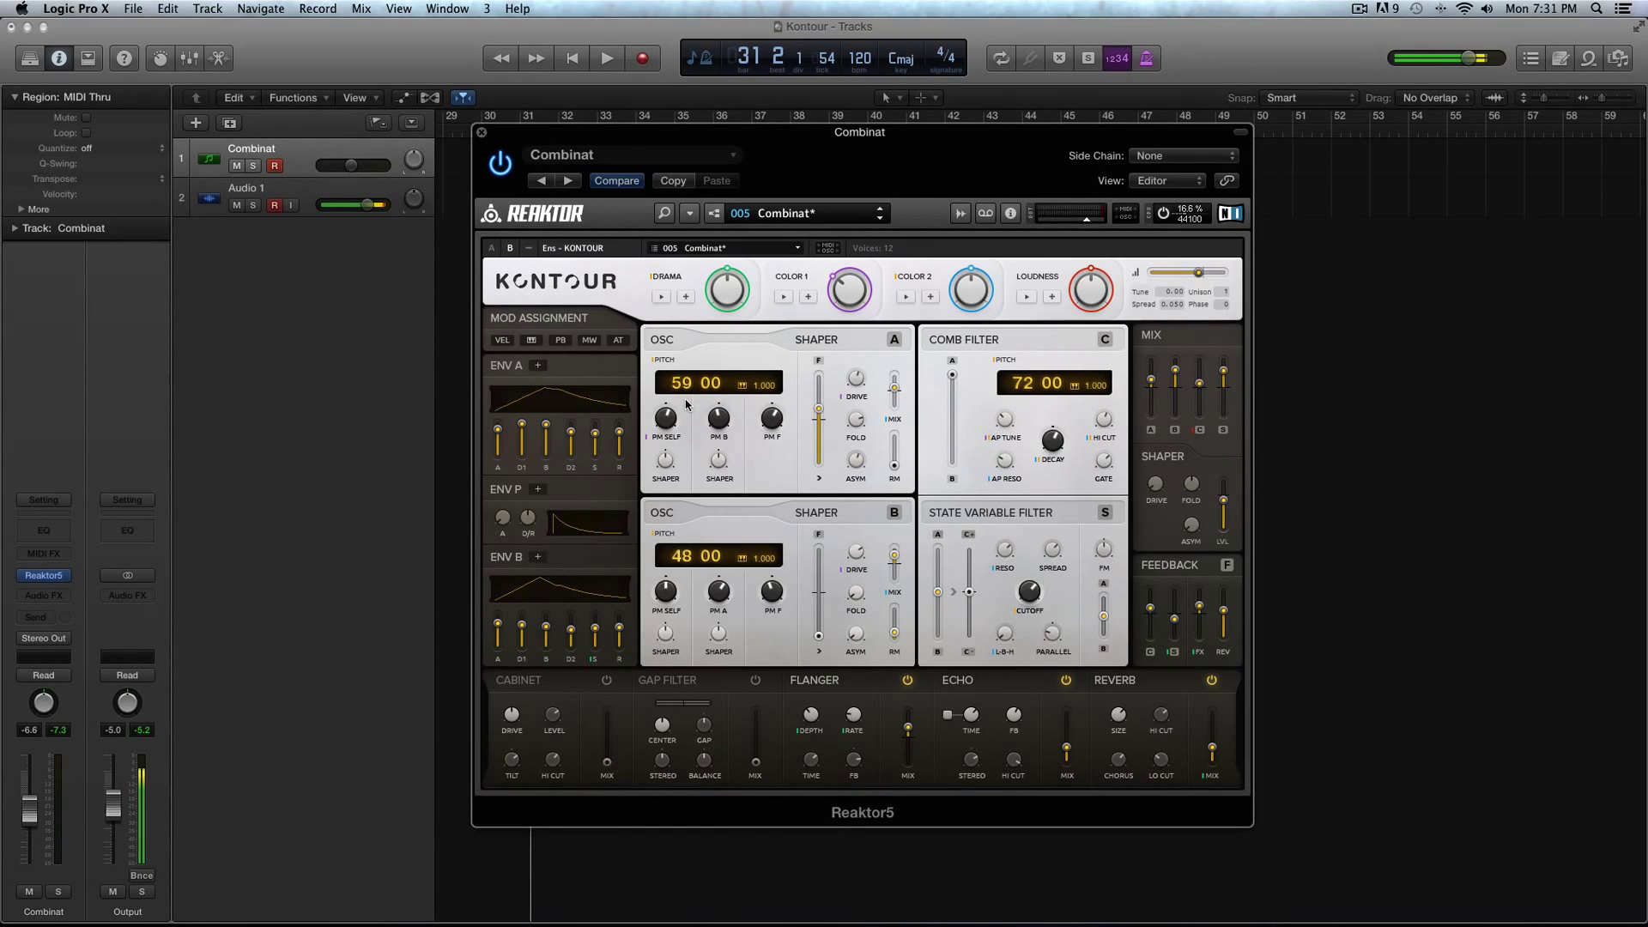
left_click_drag(688, 393, 678, 426)
left_click_drag(695, 388, 691, 359)
mouse_move(1009, 635)
left_mouse_down()
mouse_move(1009, 586)
mouse_move(1004, 658)
mouse_move(999, 608)
left_mouse_up()
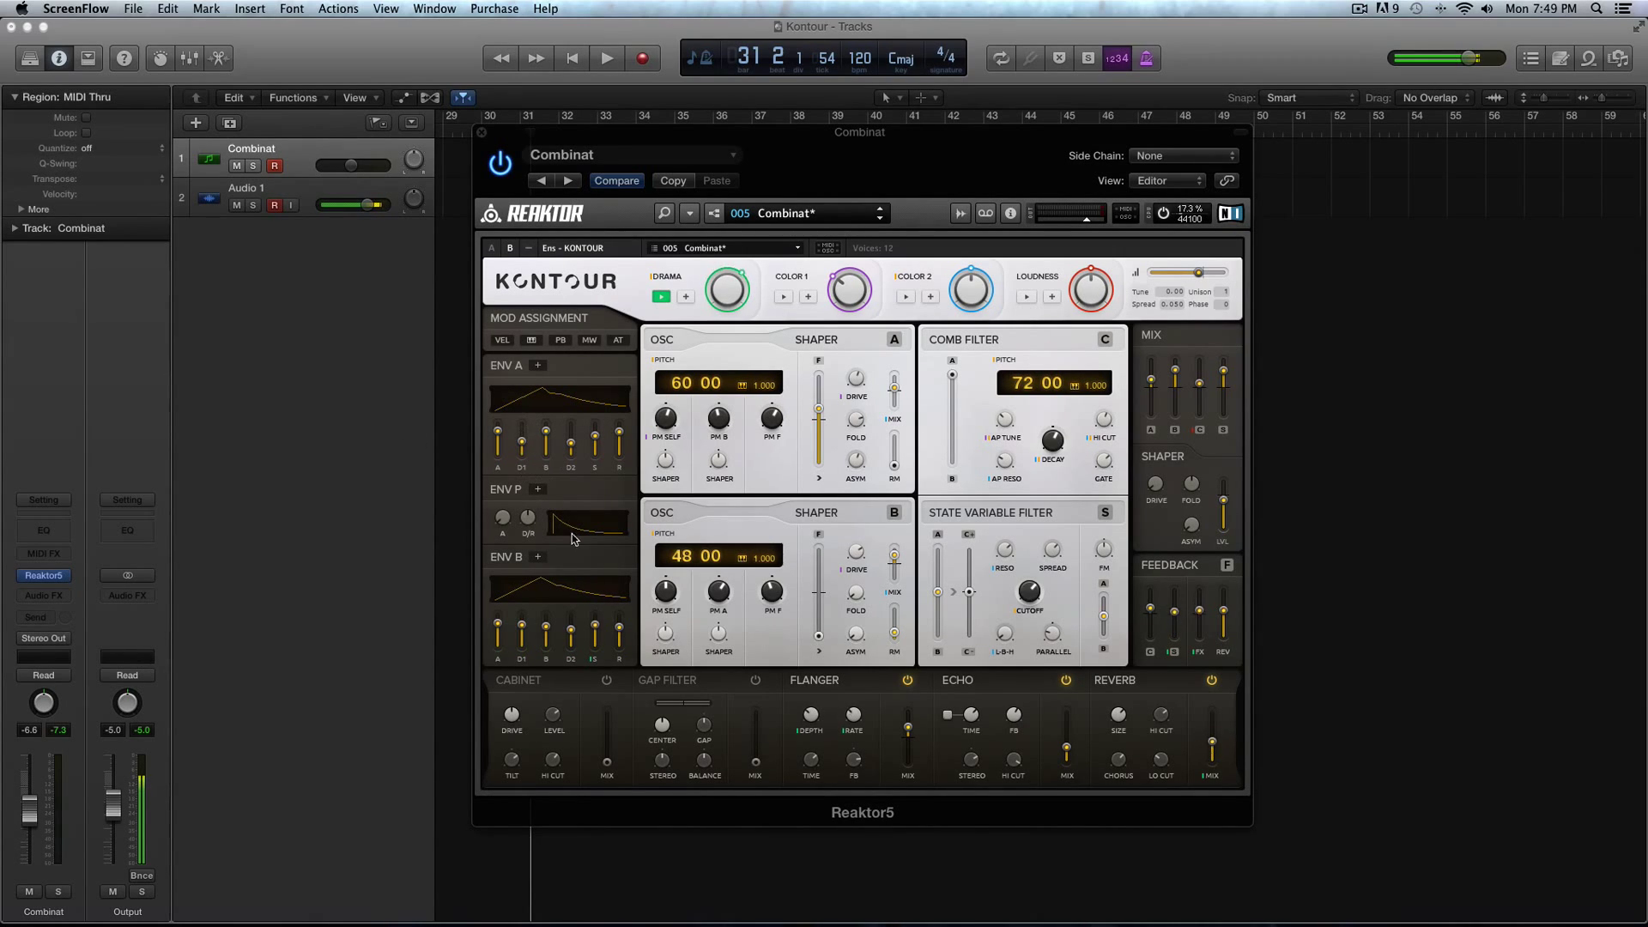
left_click(537, 365)
left_click(537, 365)
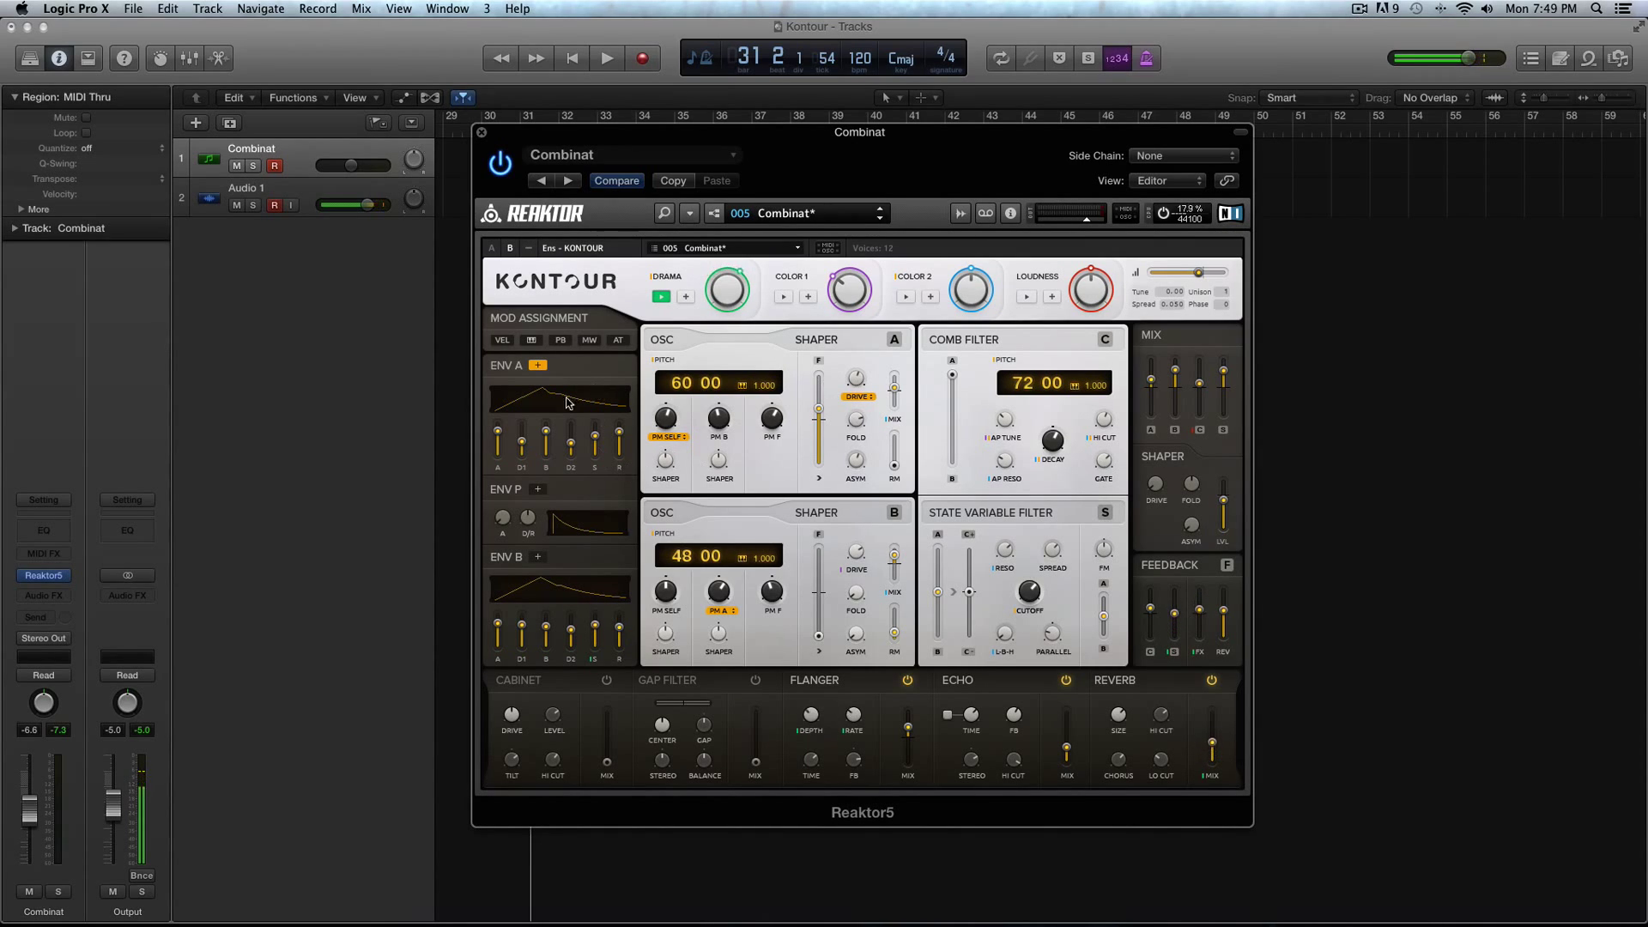
left_click(538, 365)
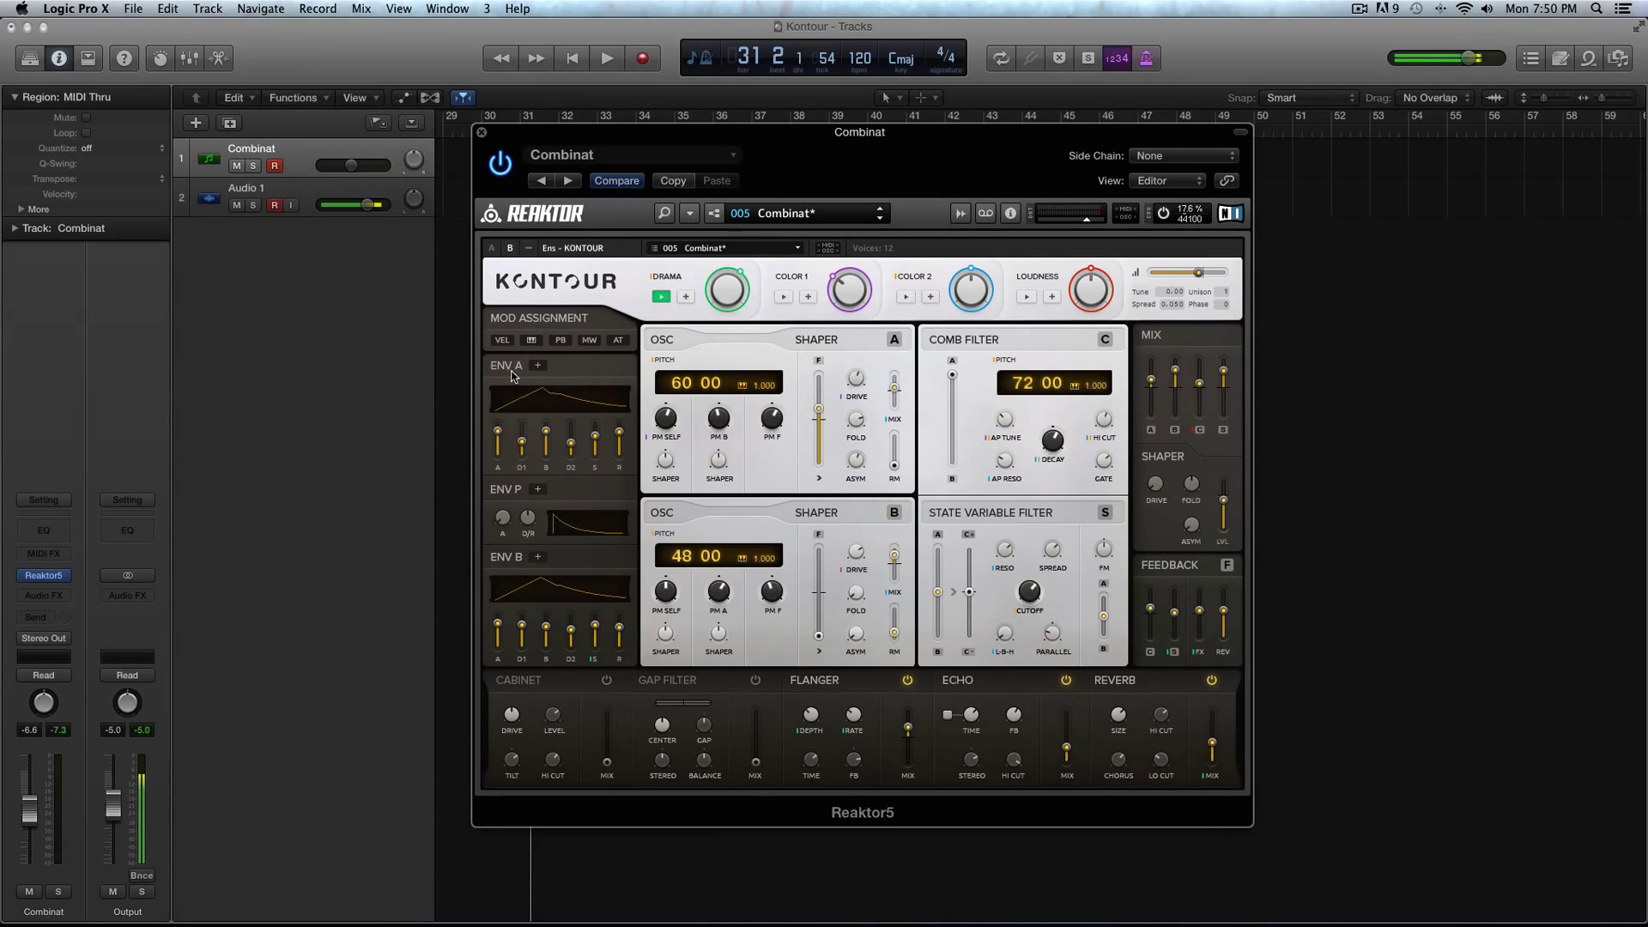
left_click(539, 365)
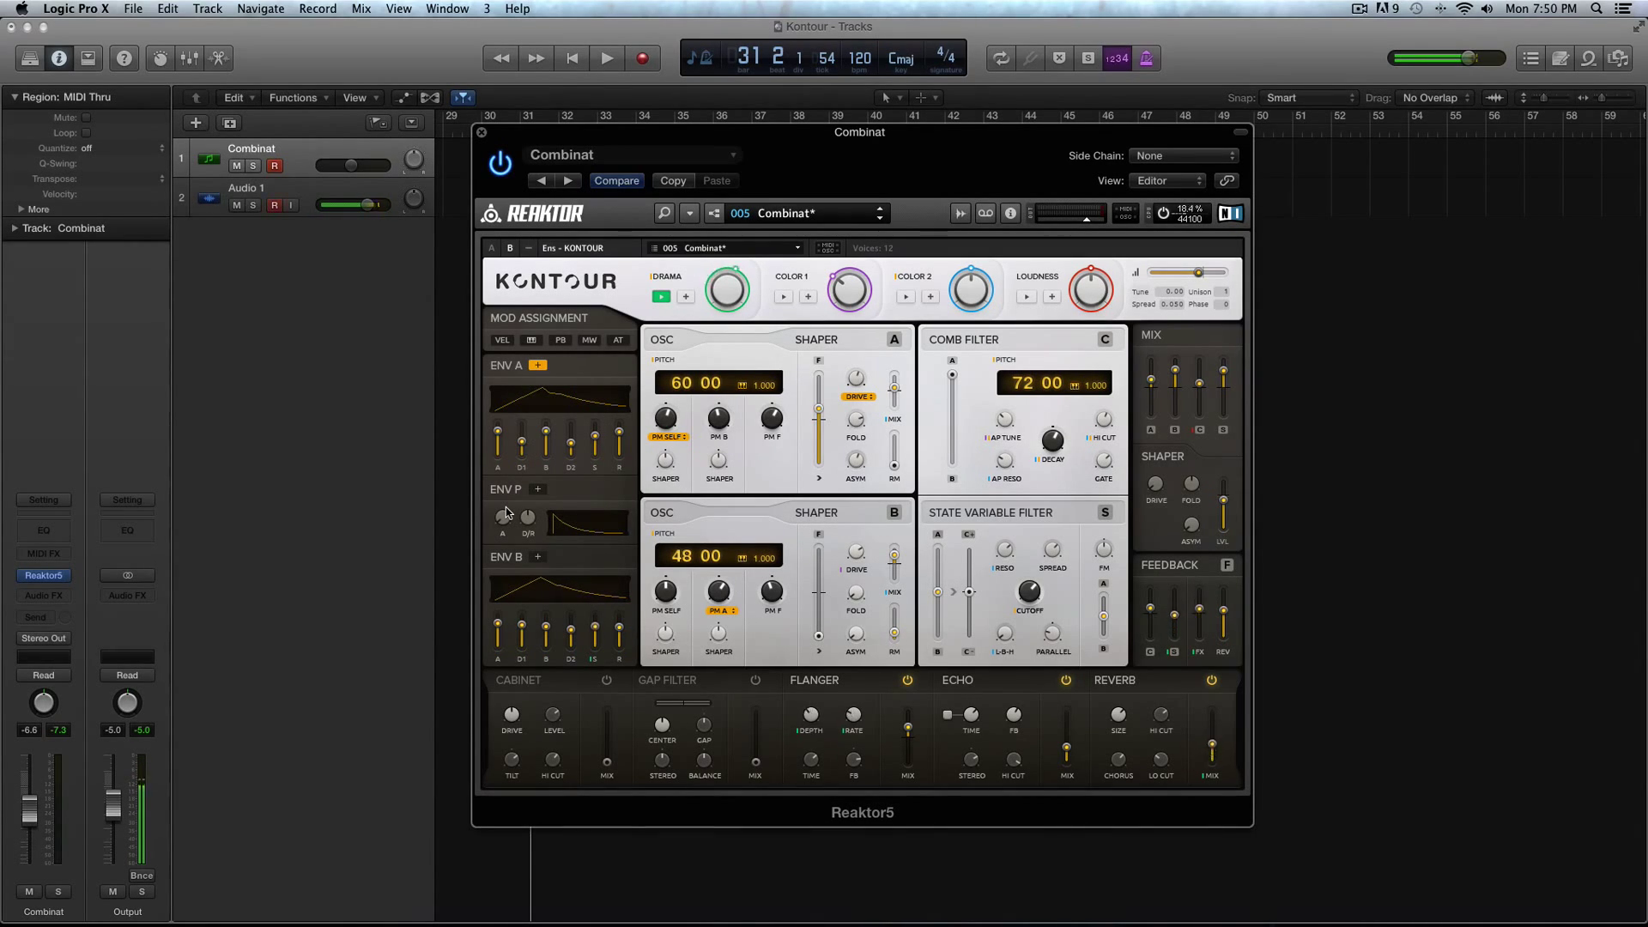
left_click(538, 365)
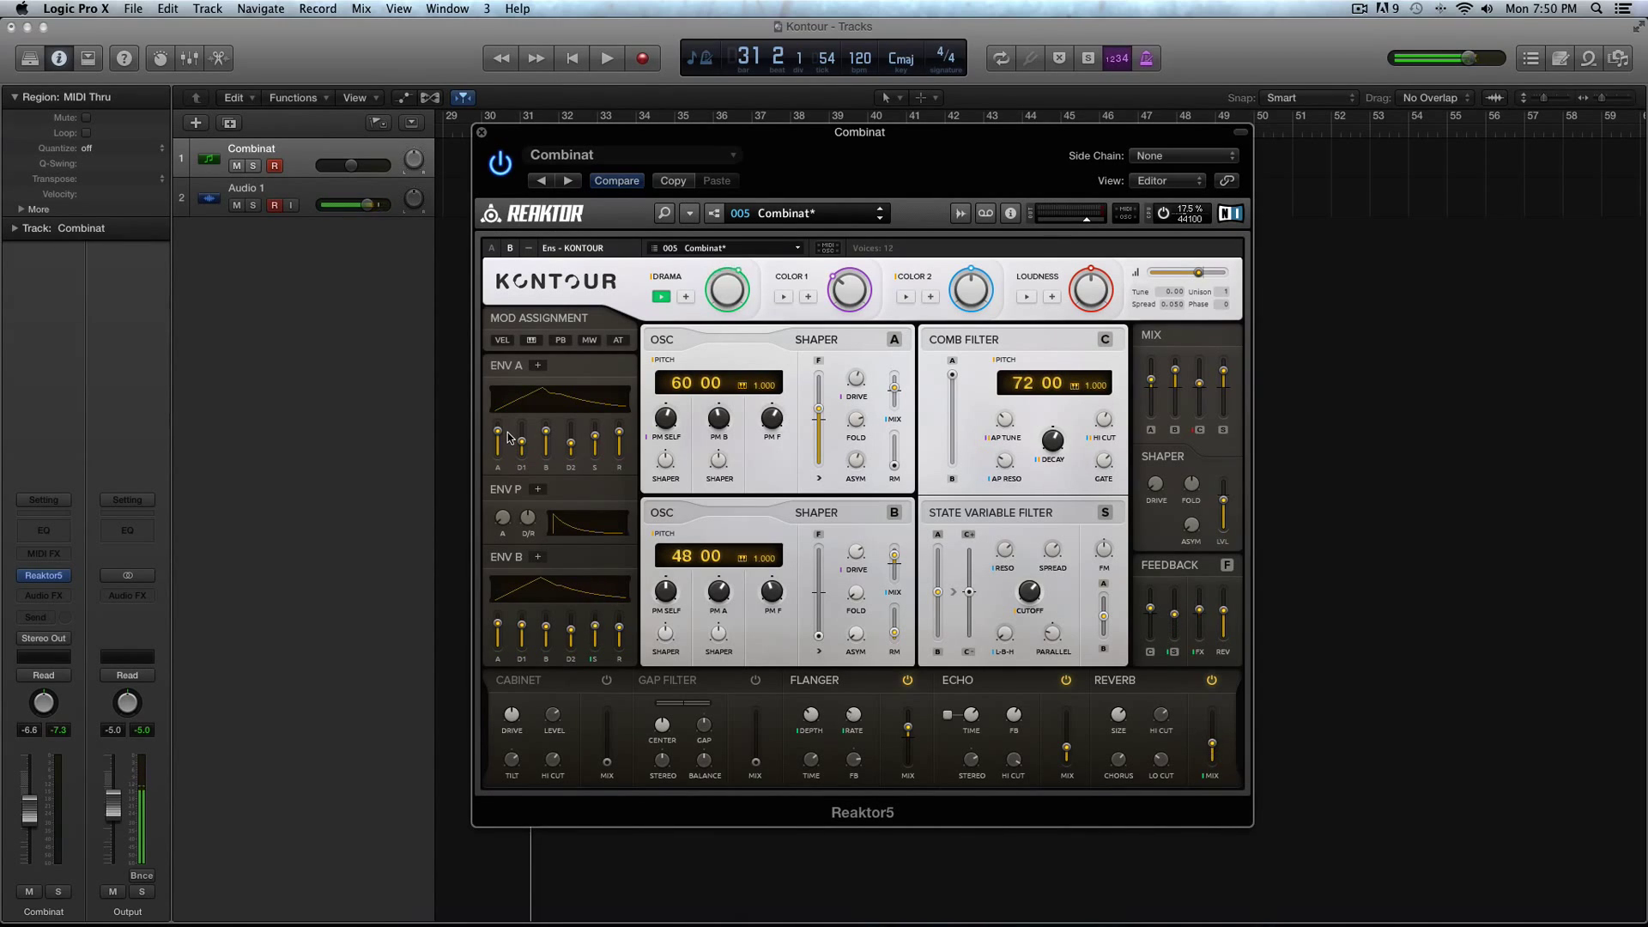
Pull envelope A's attack time down to near its minimum
mouse_move(508, 439)
left_click_drag(498, 440, 525, 505)
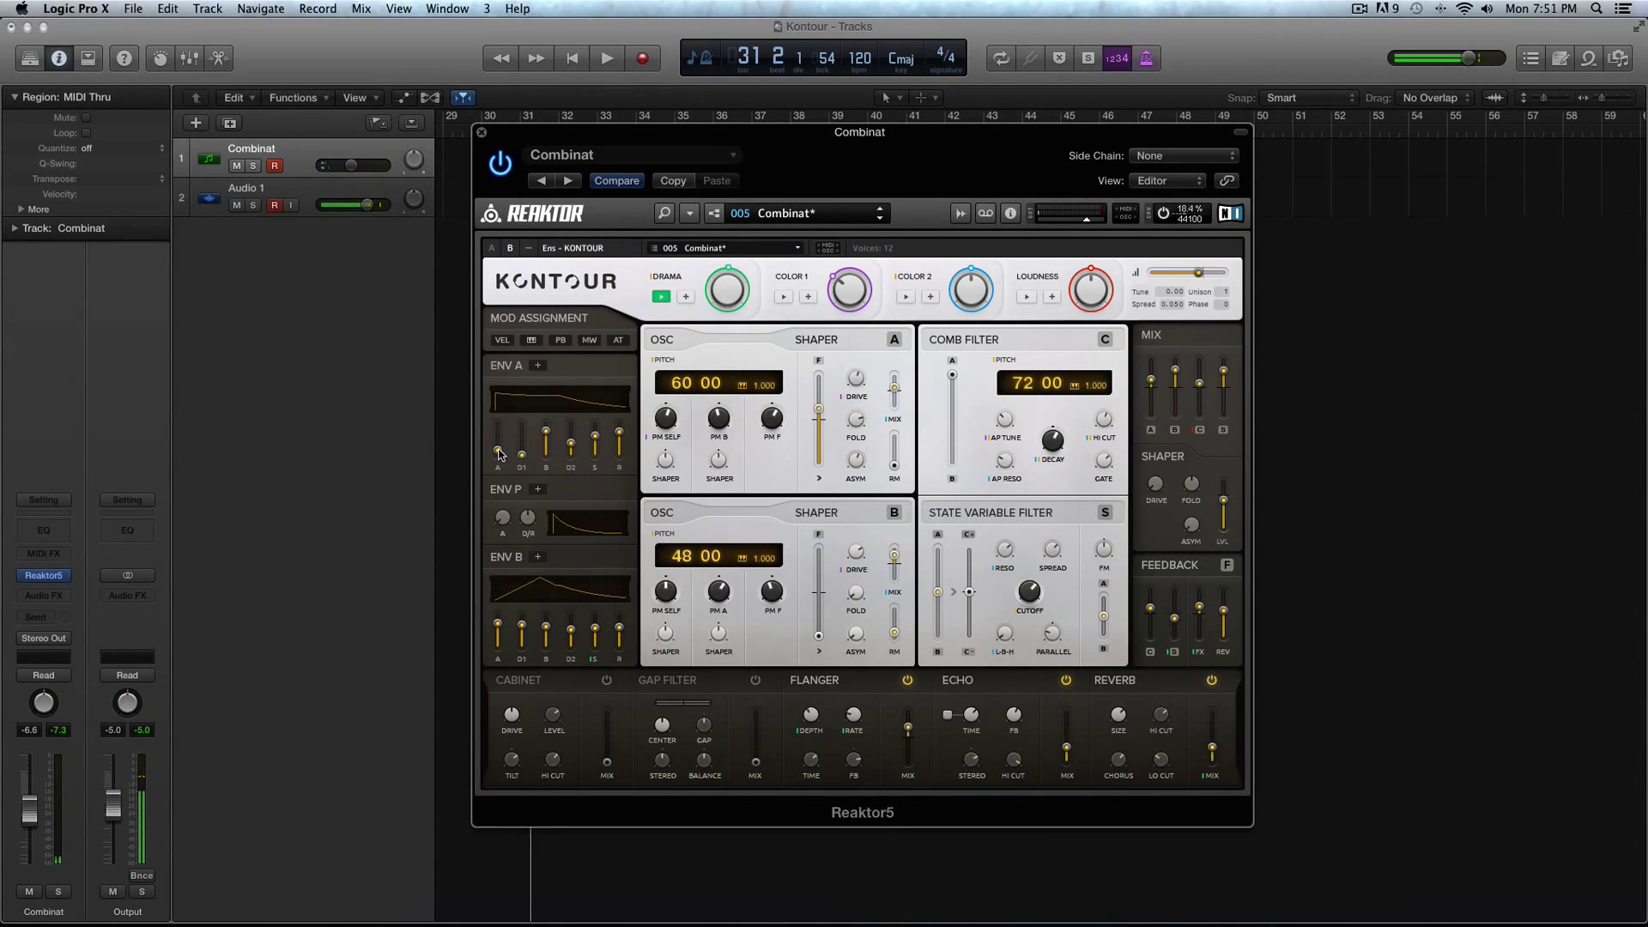
Reshape envelope A with a slightly longer attack, longer D2, lower D1 and higher B level
left_click_drag(499, 453, 546, 456)
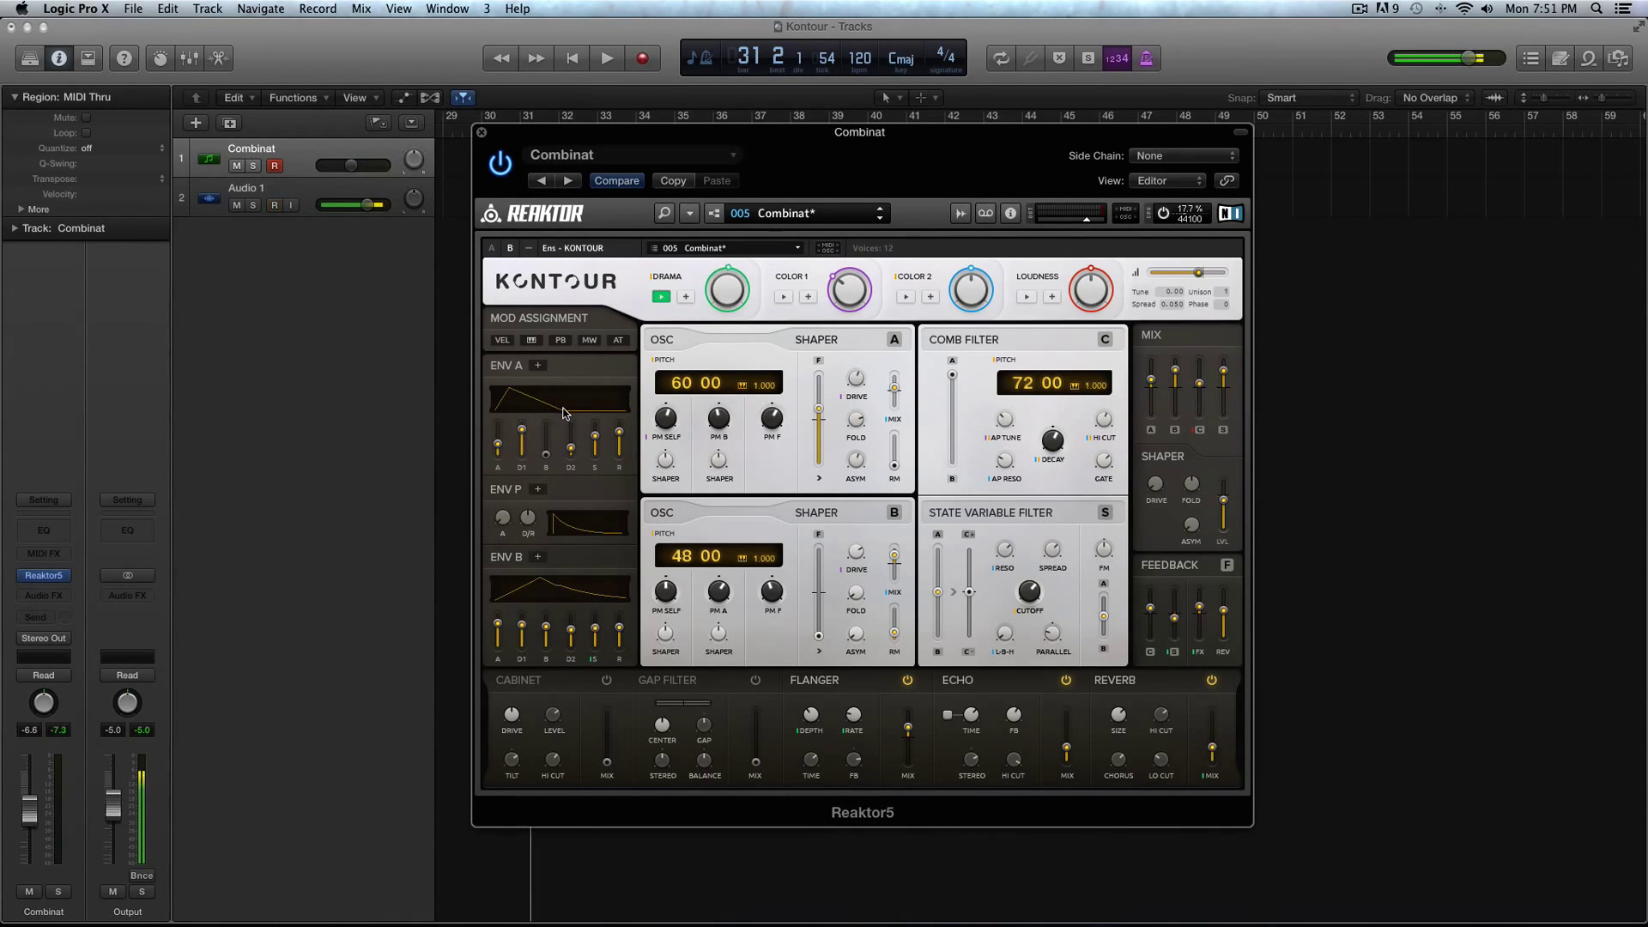
mouse_move(570, 448)
left_mouse_down()
mouse_move(573, 502)
mouse_move(571, 389)
mouse_move(577, 515)
mouse_move(578, 403)
mouse_move(599, 454)
mouse_move(570, 491)
mouse_move(571, 427)
mouse_move(544, 442)
left_mouse_up()
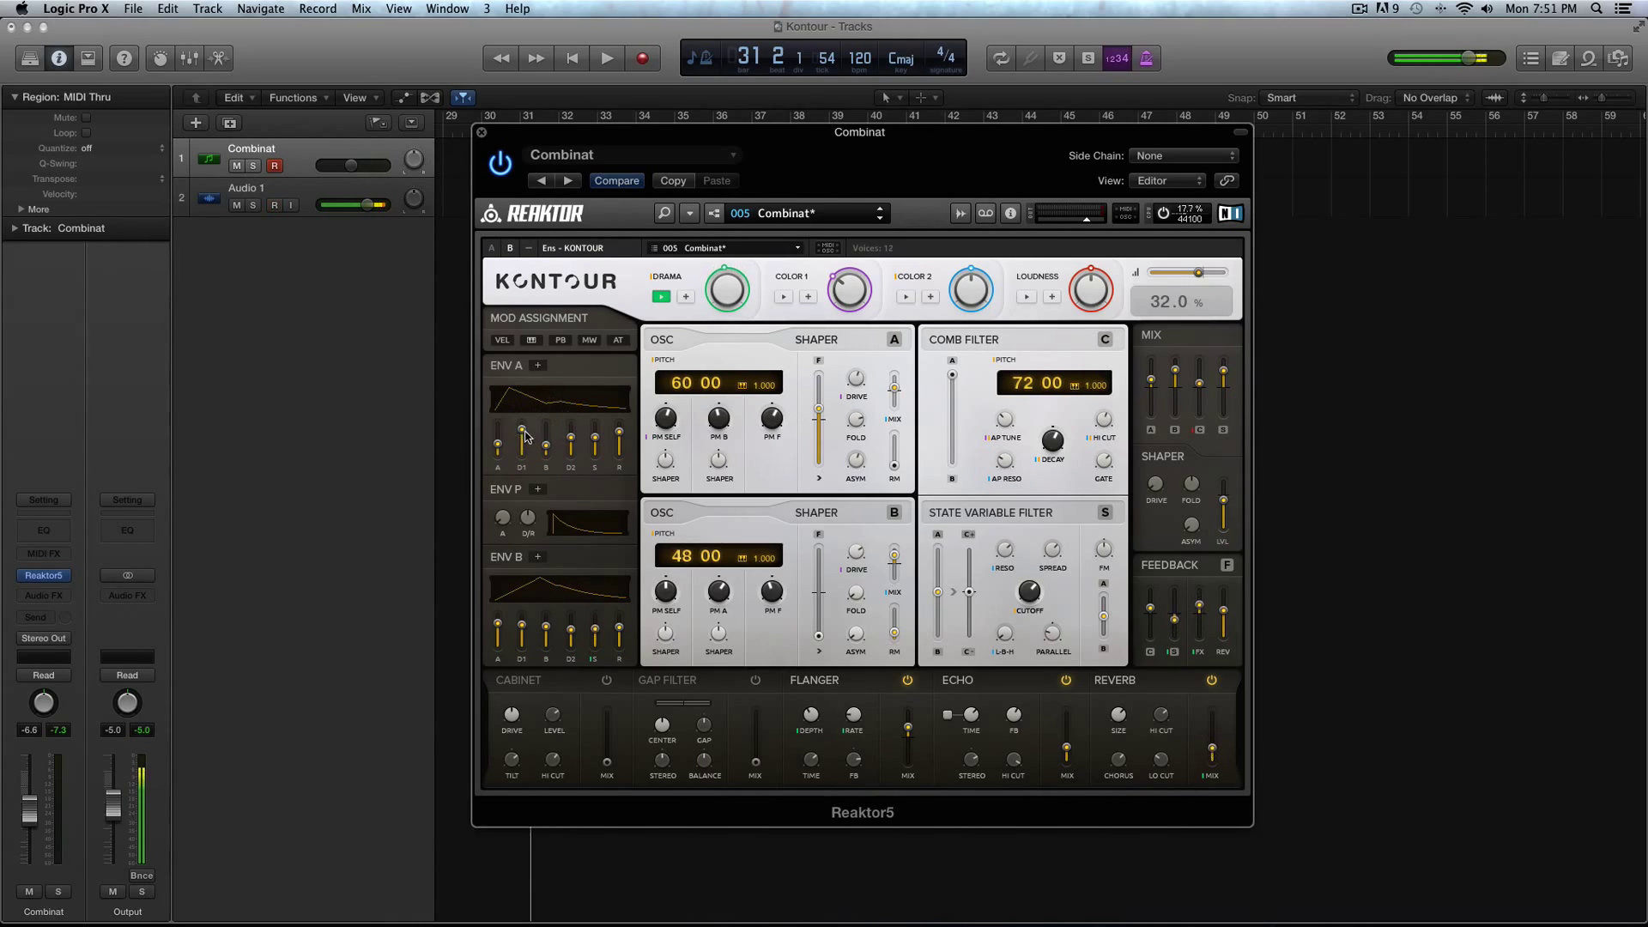
mouse_move(522, 429)
left_mouse_down()
mouse_move(526, 450)
mouse_move(530, 414)
left_mouse_up()
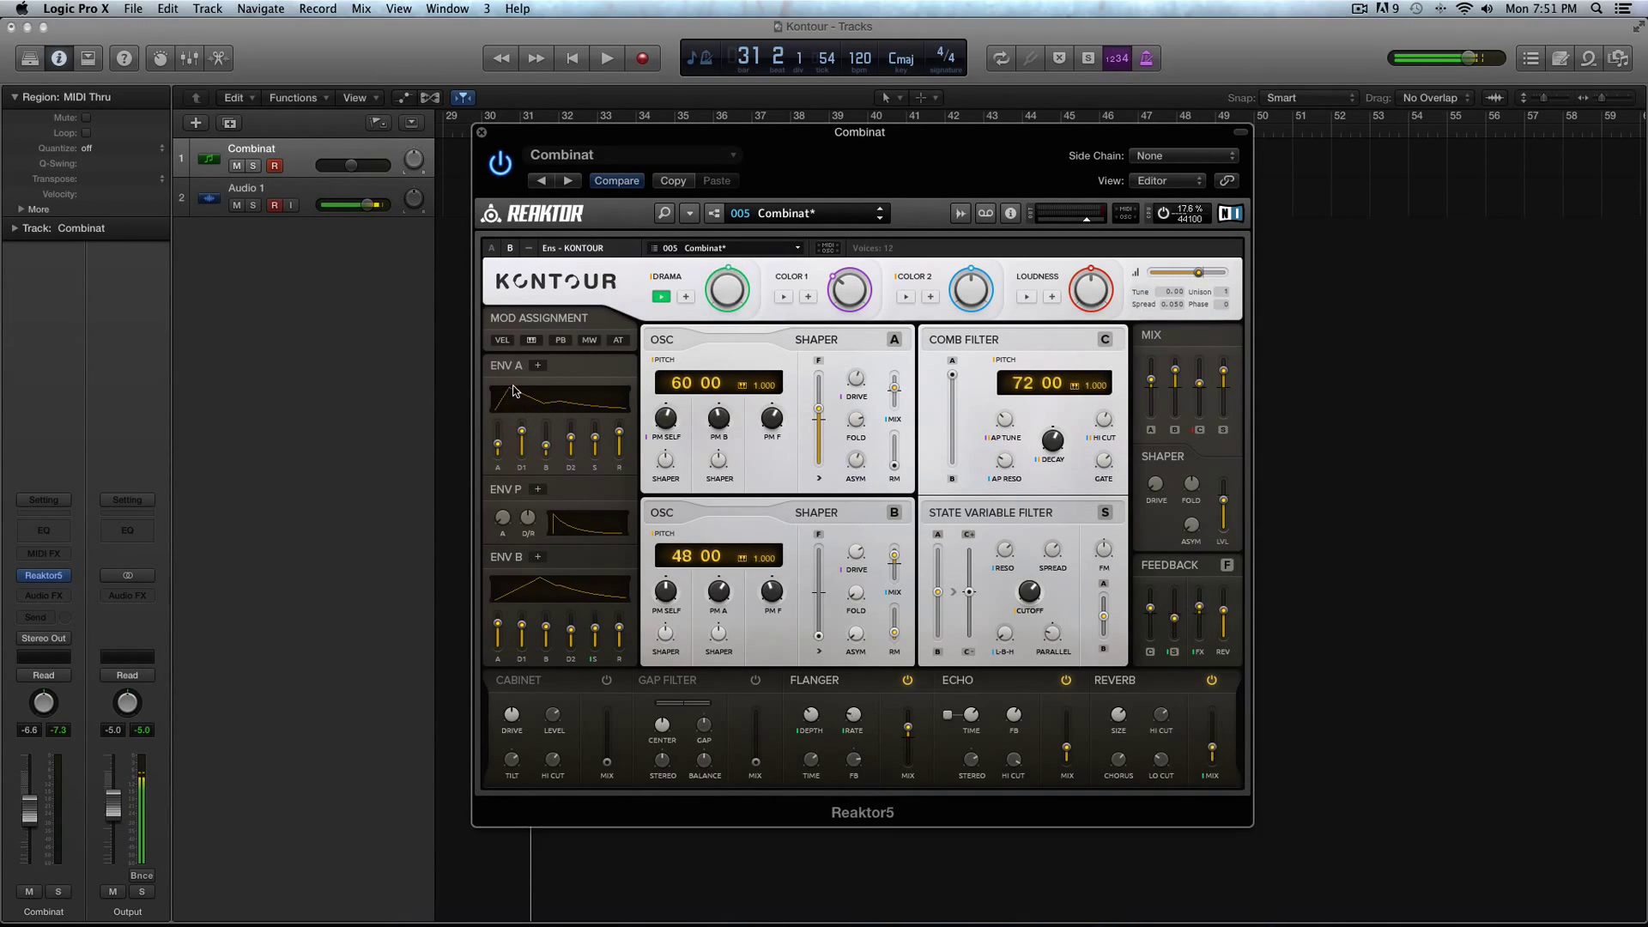
mouse_move(547, 447)
left_mouse_down()
mouse_move(554, 431)
mouse_move(520, 442)
mouse_move(518, 468)
mouse_move(572, 446)
mouse_move(572, 428)
left_mouse_up()
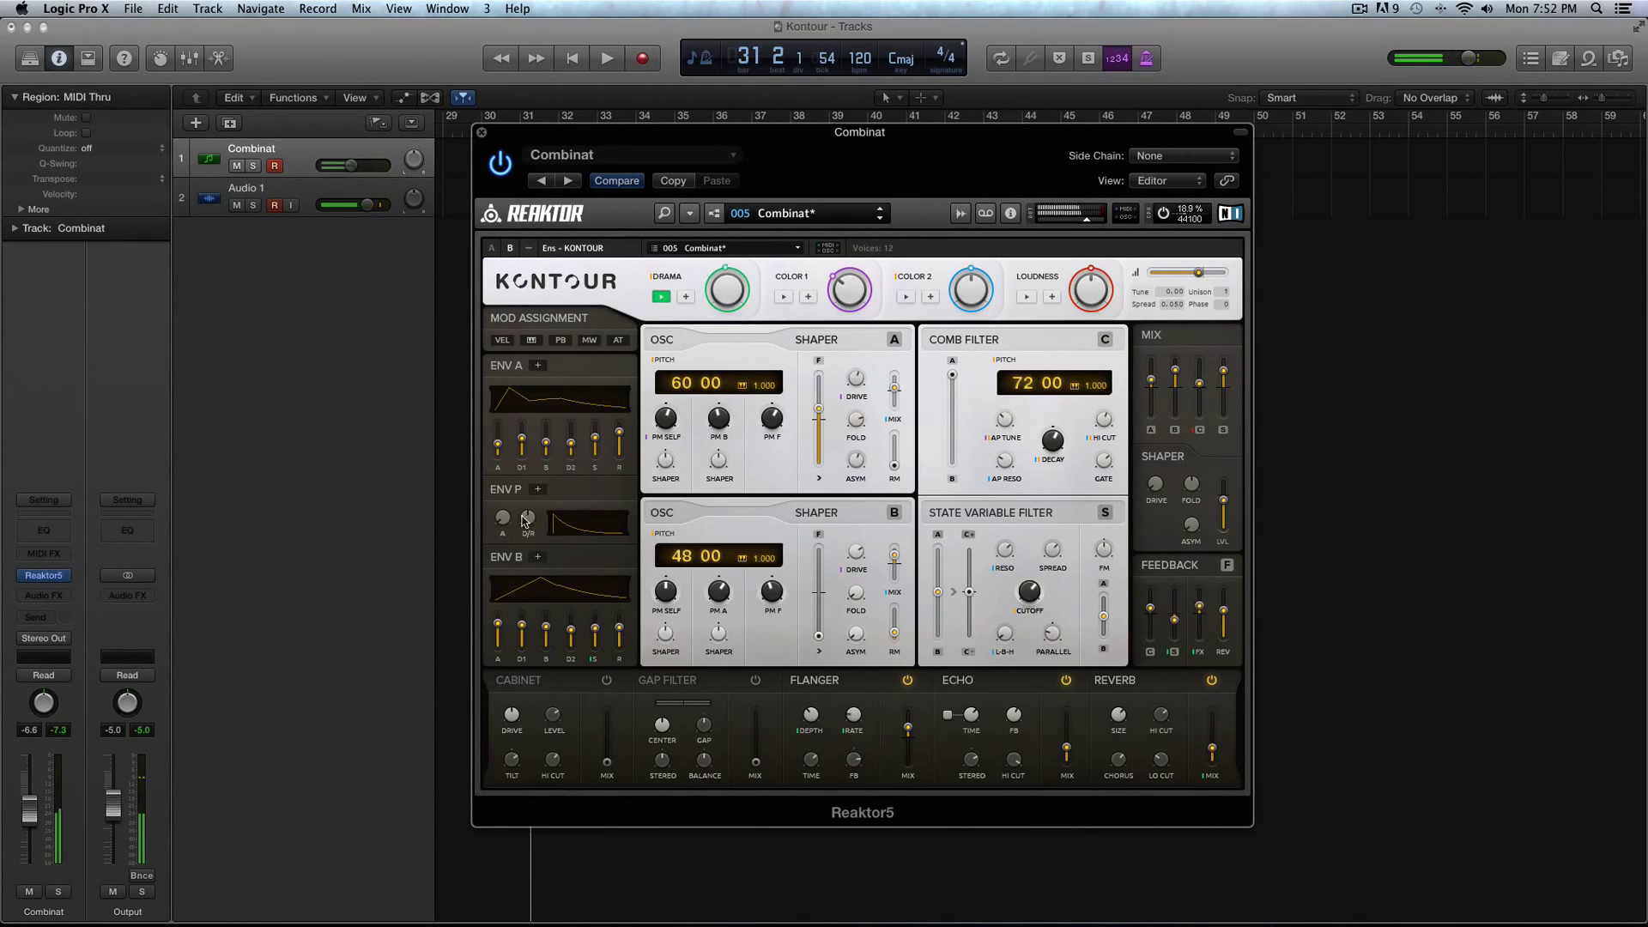
Give envelope P a short attack ramp
left_click_drag(504, 517, 496, 407)
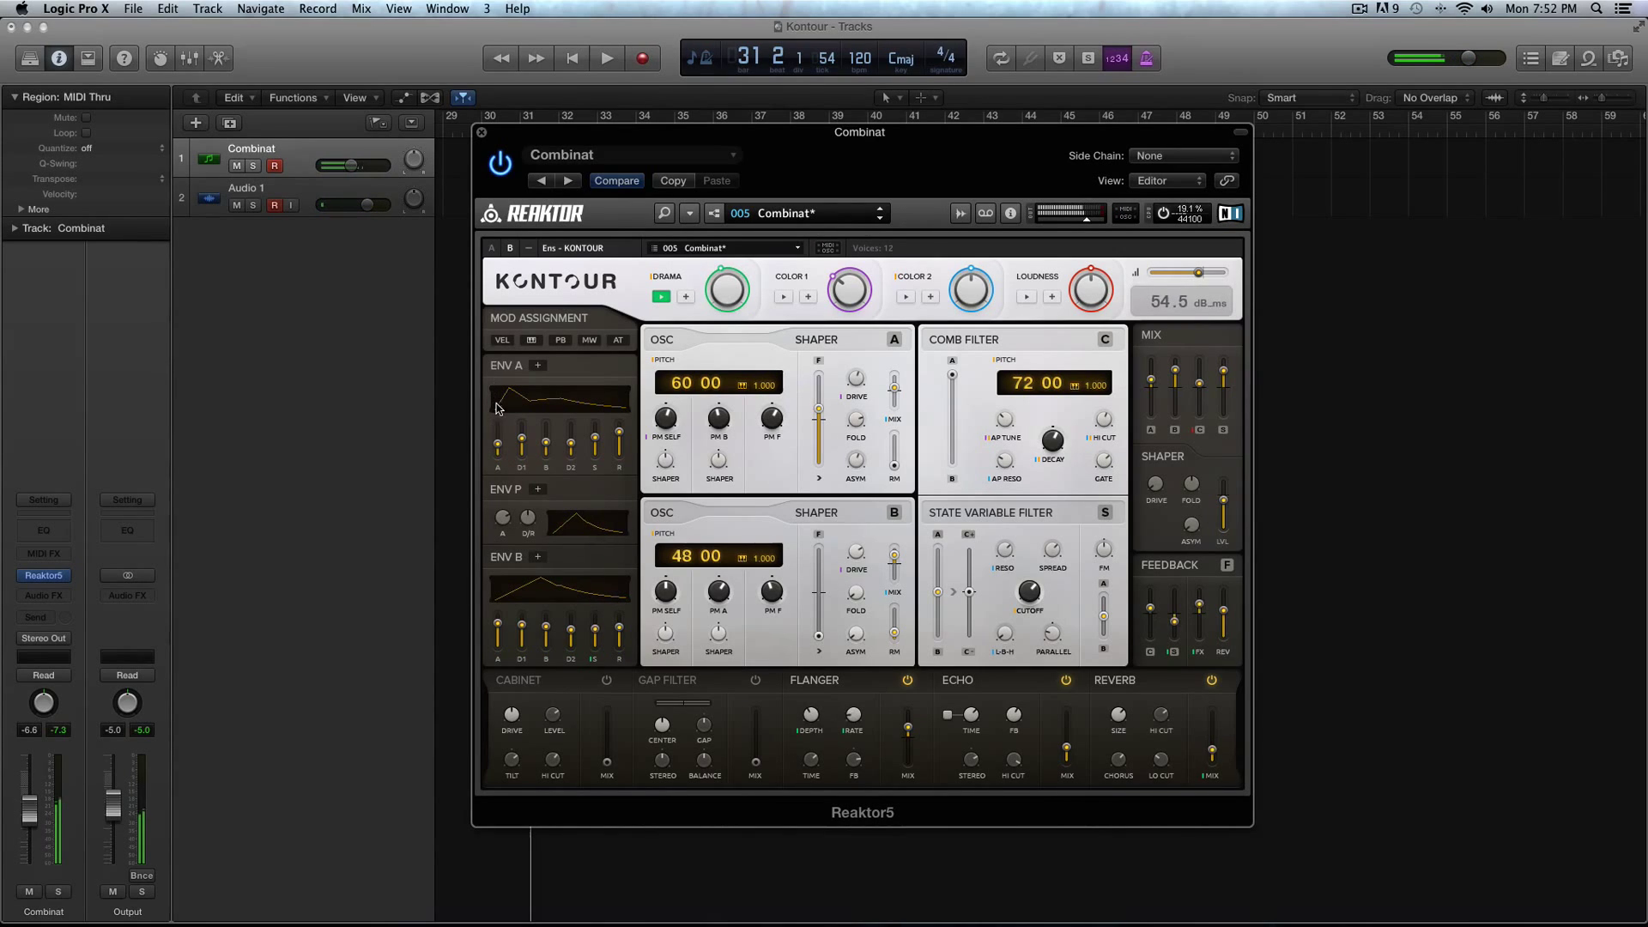
left_click(537, 489)
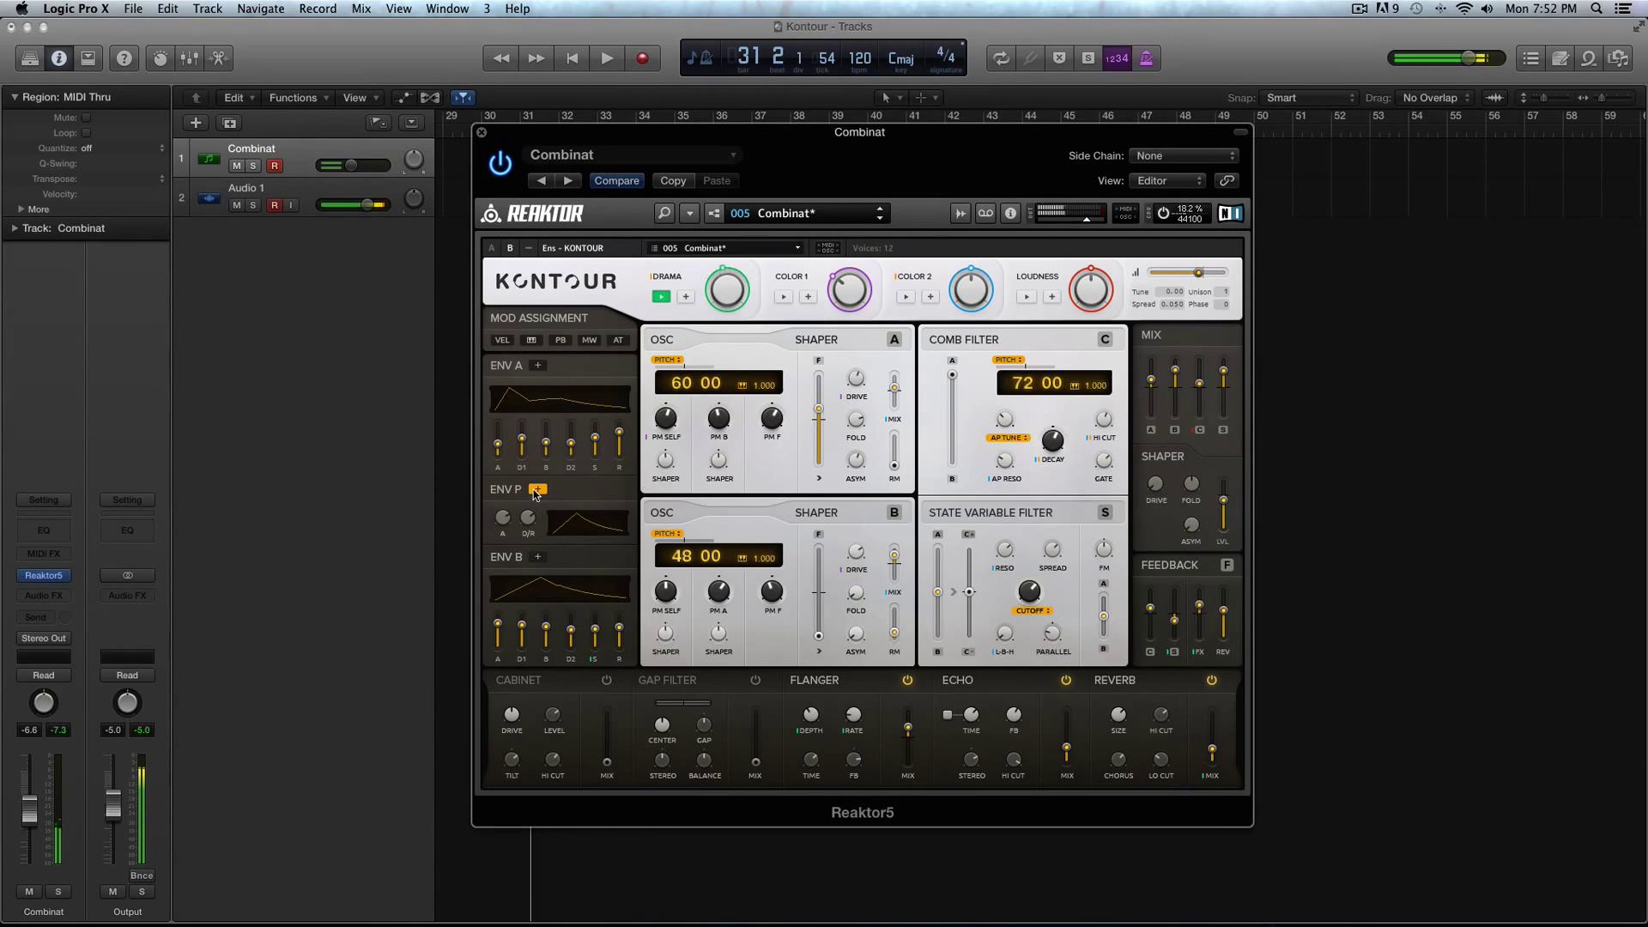
left_click_drag(510, 522, 515, 553)
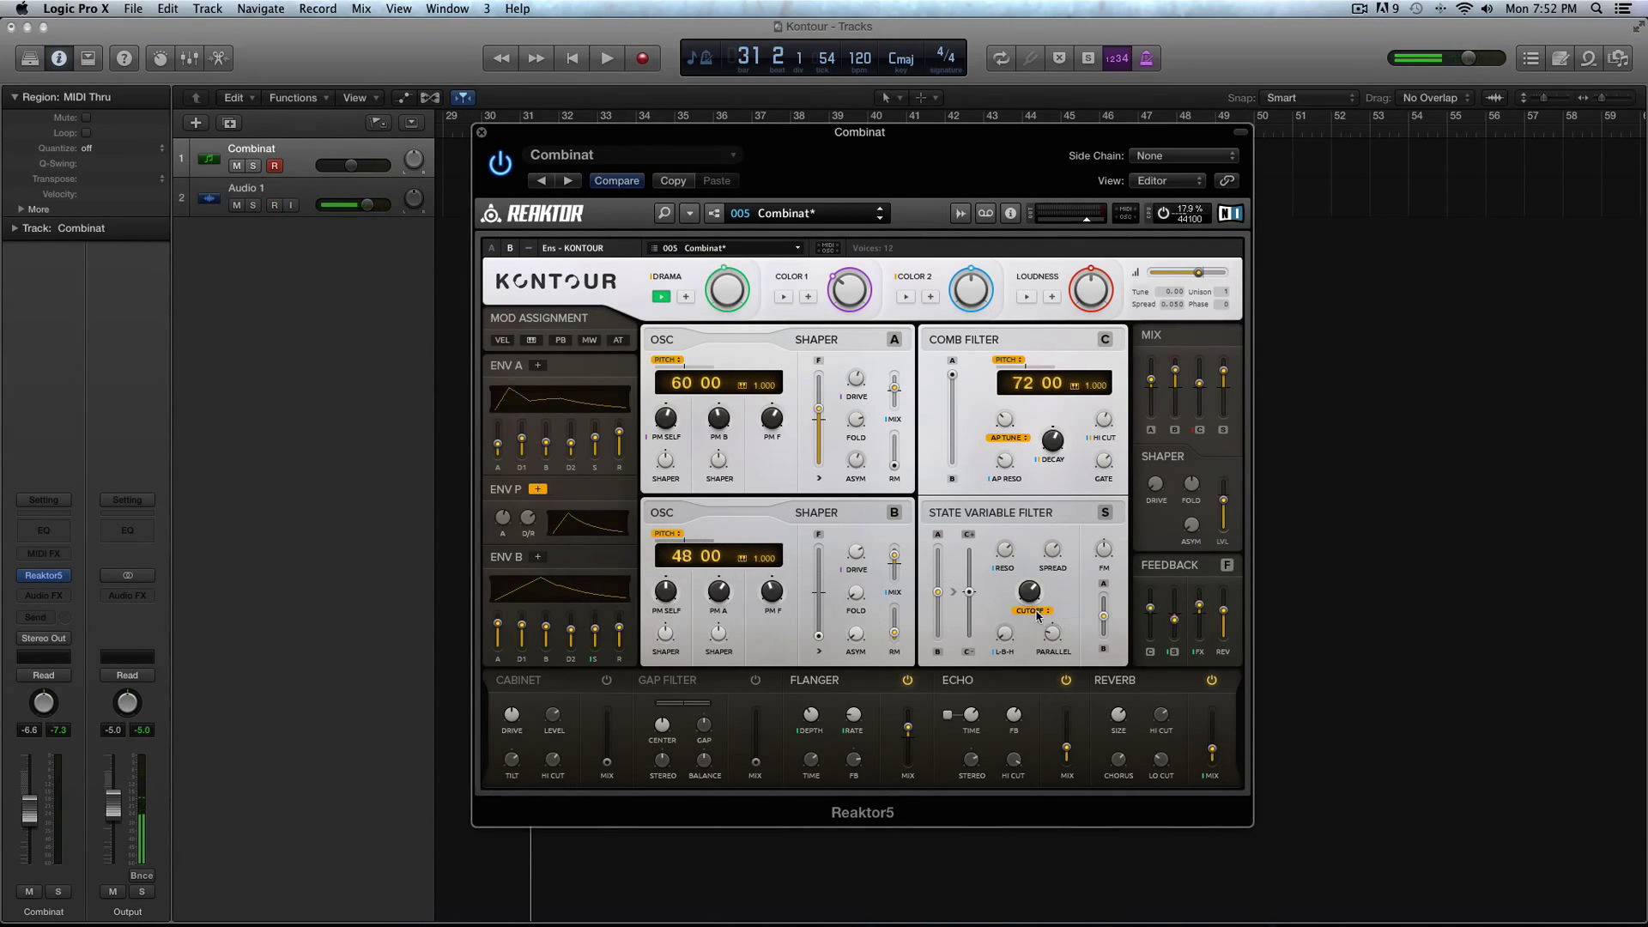
Set and fine-tune how far envelope P sweeps the filter cutoff, then hide its targets
left_click_drag(1046, 611, 1045, 729)
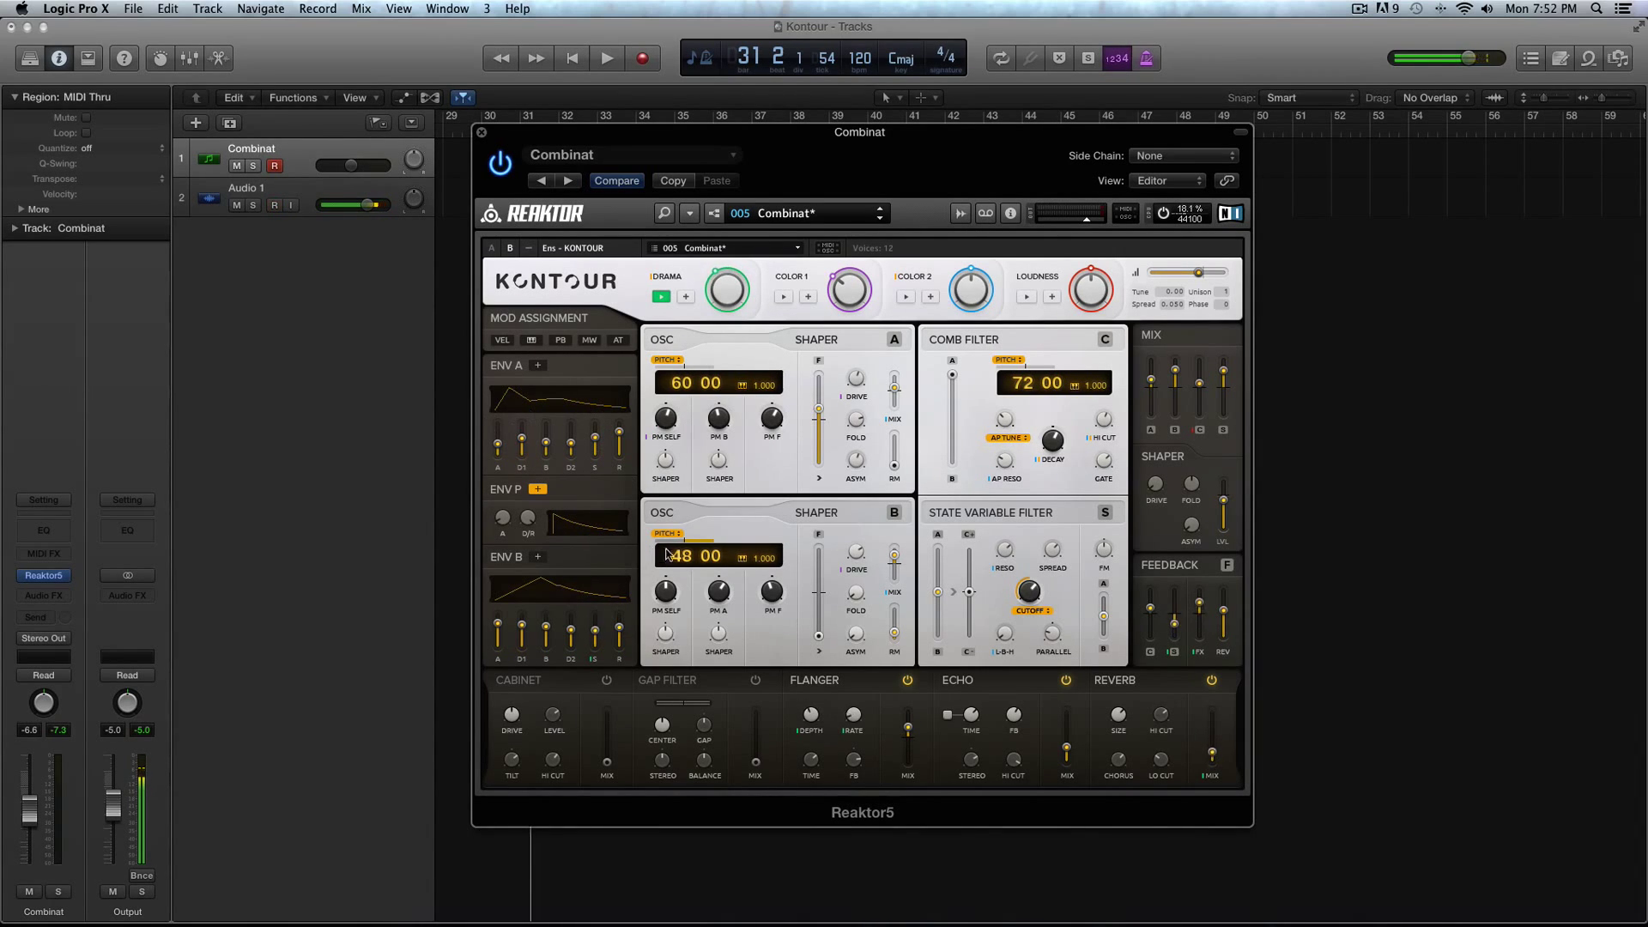
mouse_move(1052, 558)
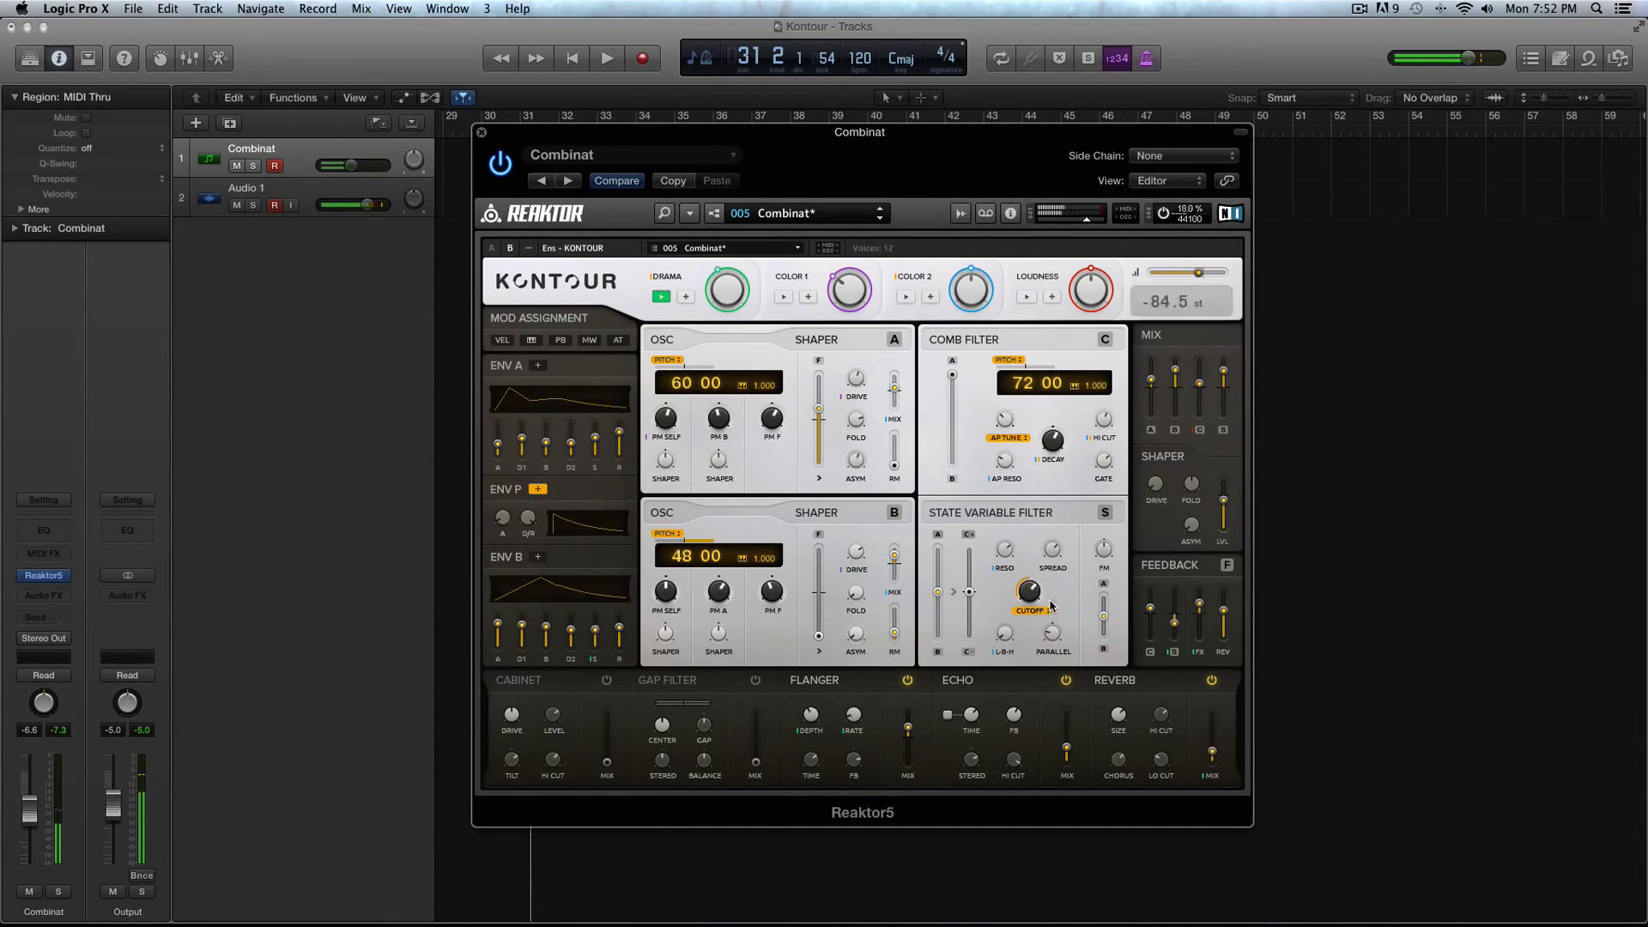
left_click_drag(1051, 559, 1051, 522)
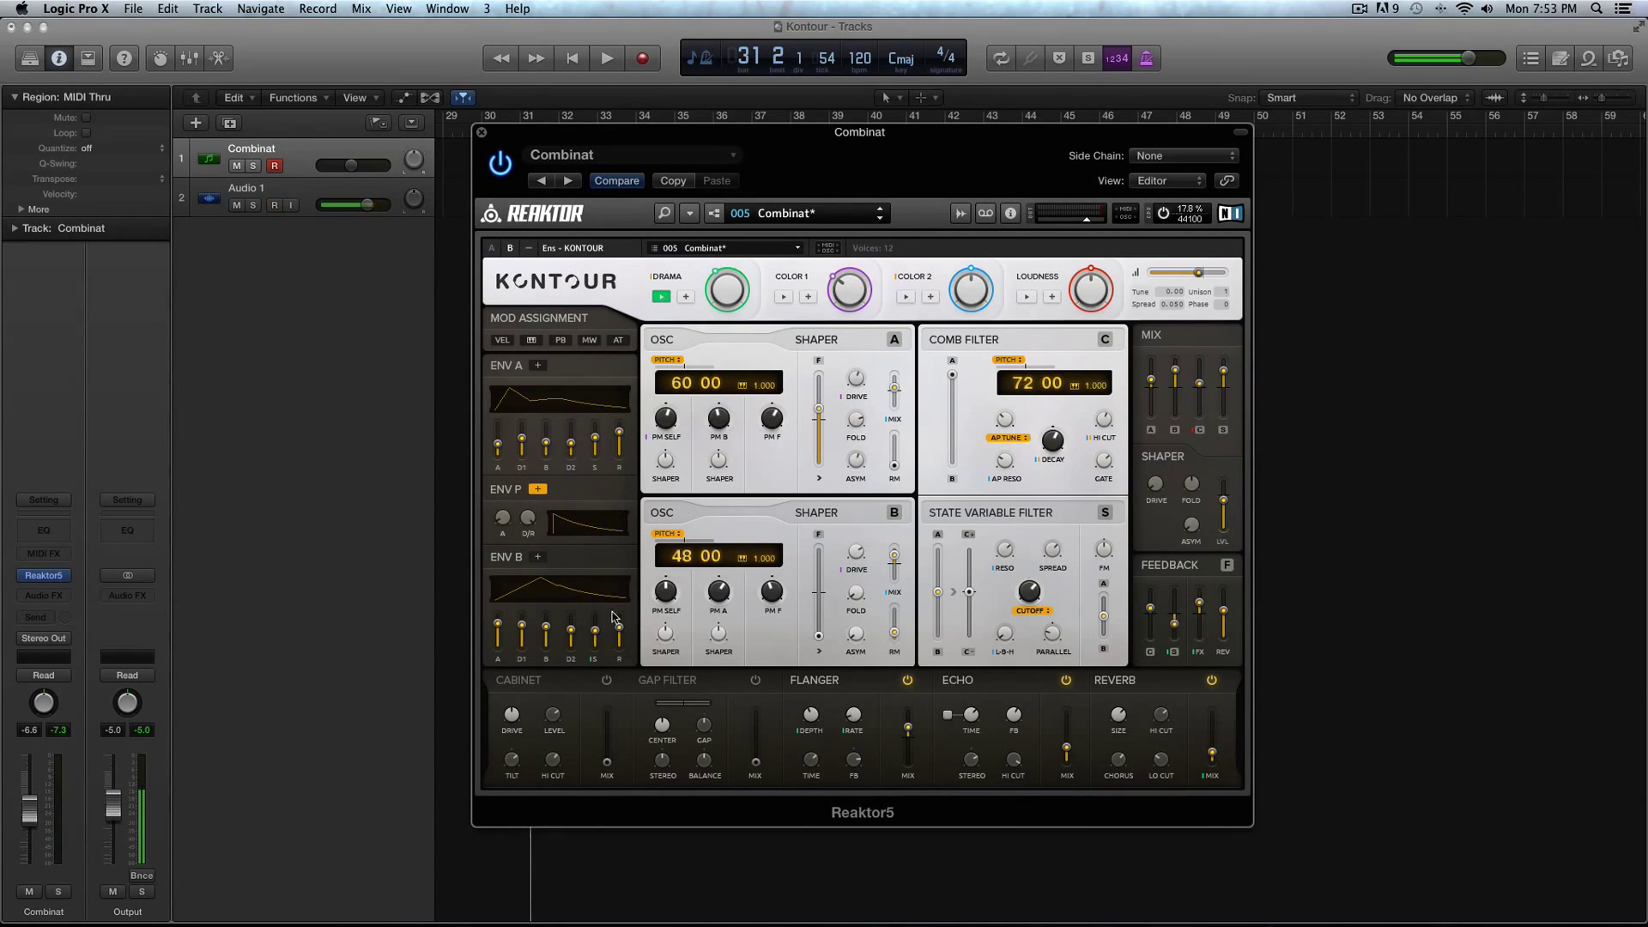
left_click(538, 489)
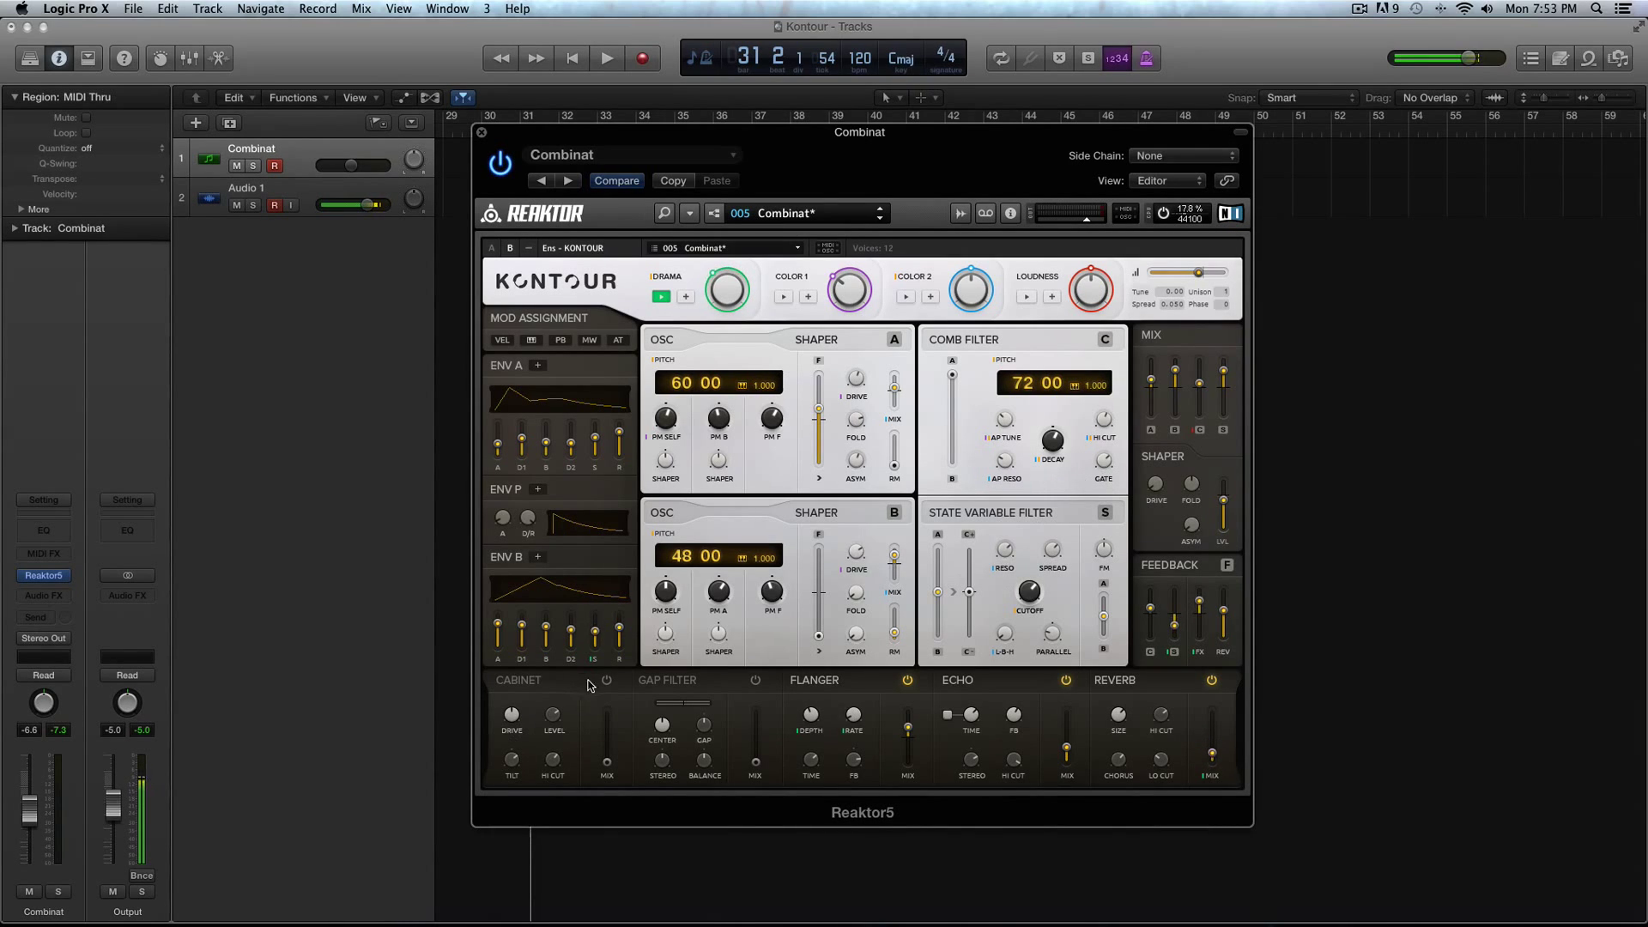
Load the Electro Virus bass preset, enable Cabinet and set its mix to about 80%
left_click(790, 216)
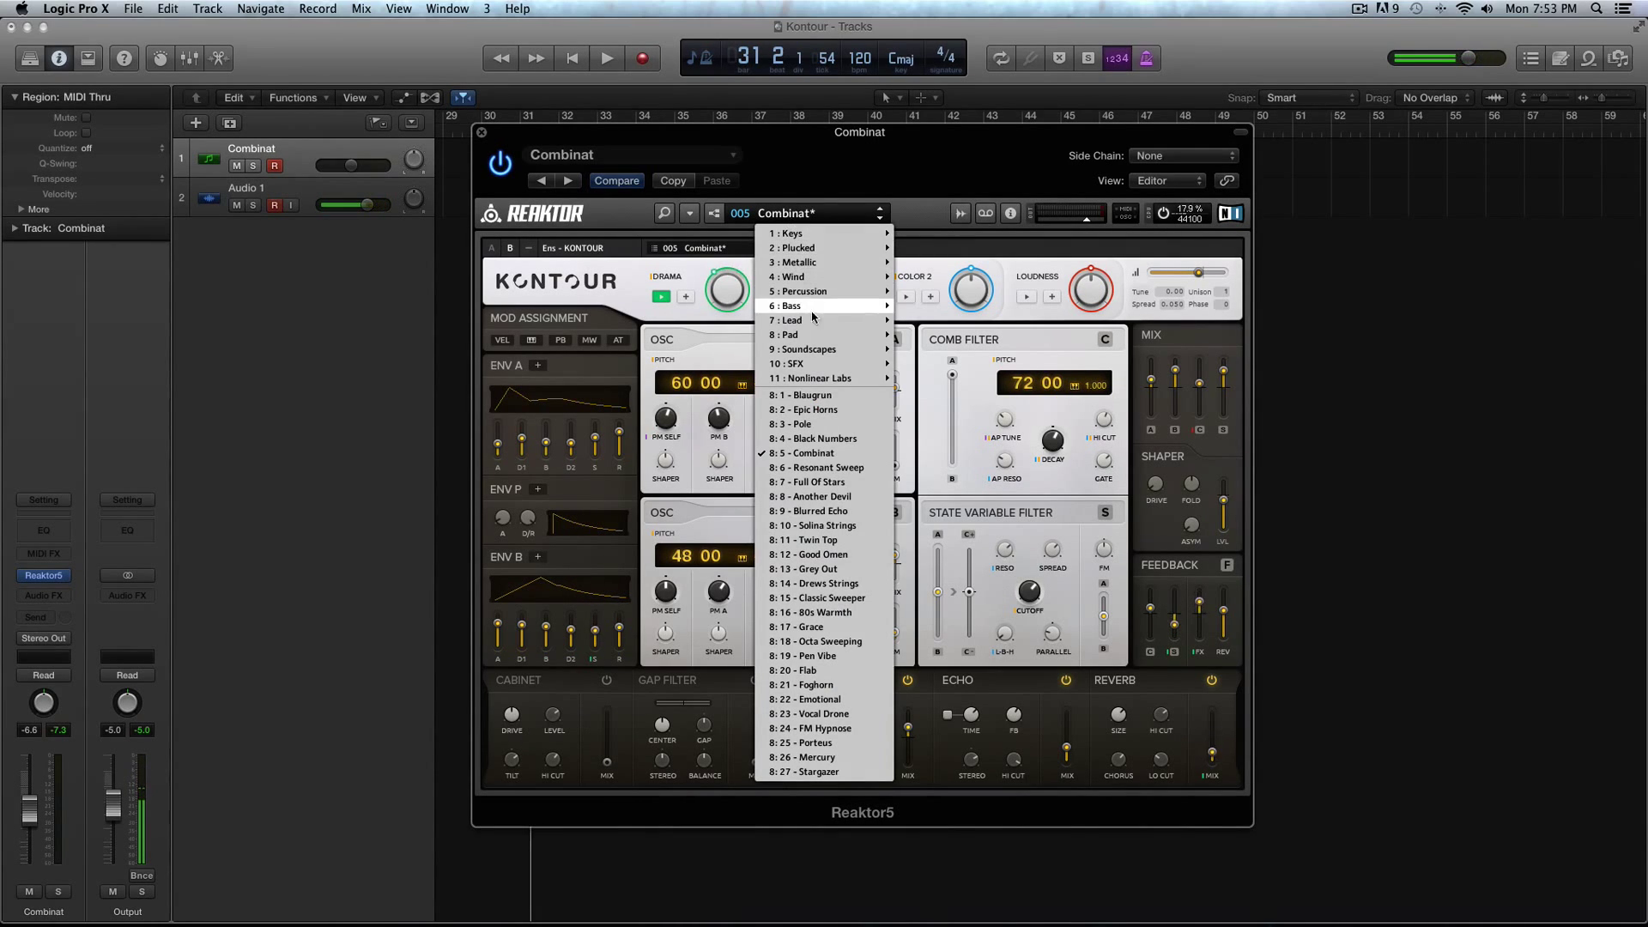
mouse_move(815, 306)
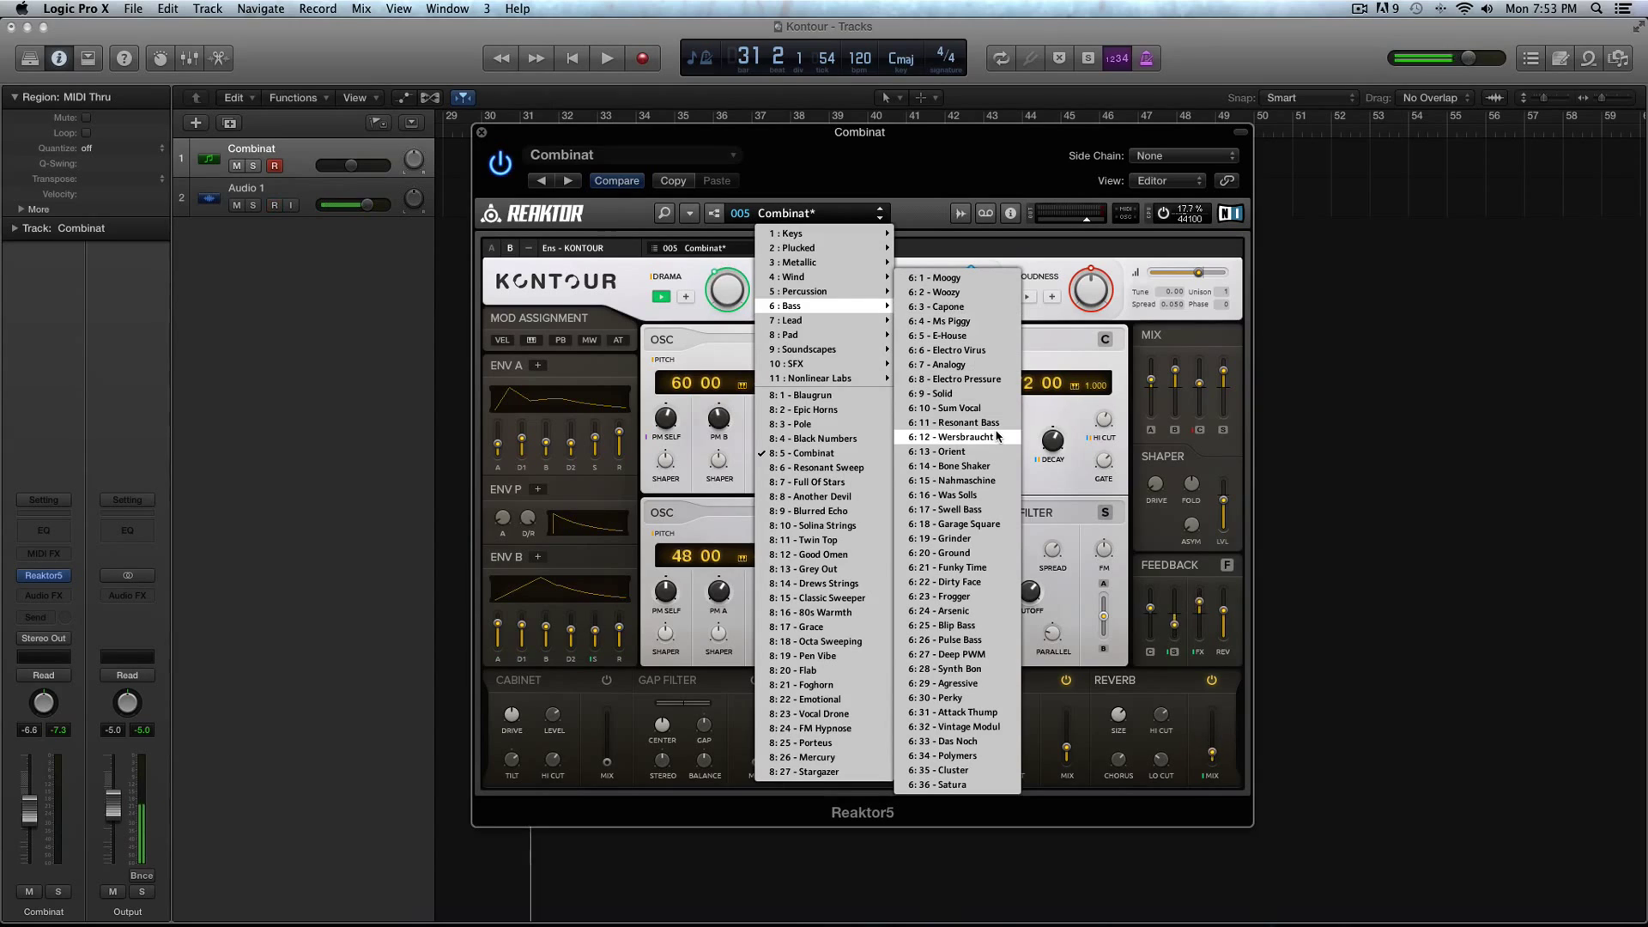
left_click(961, 350)
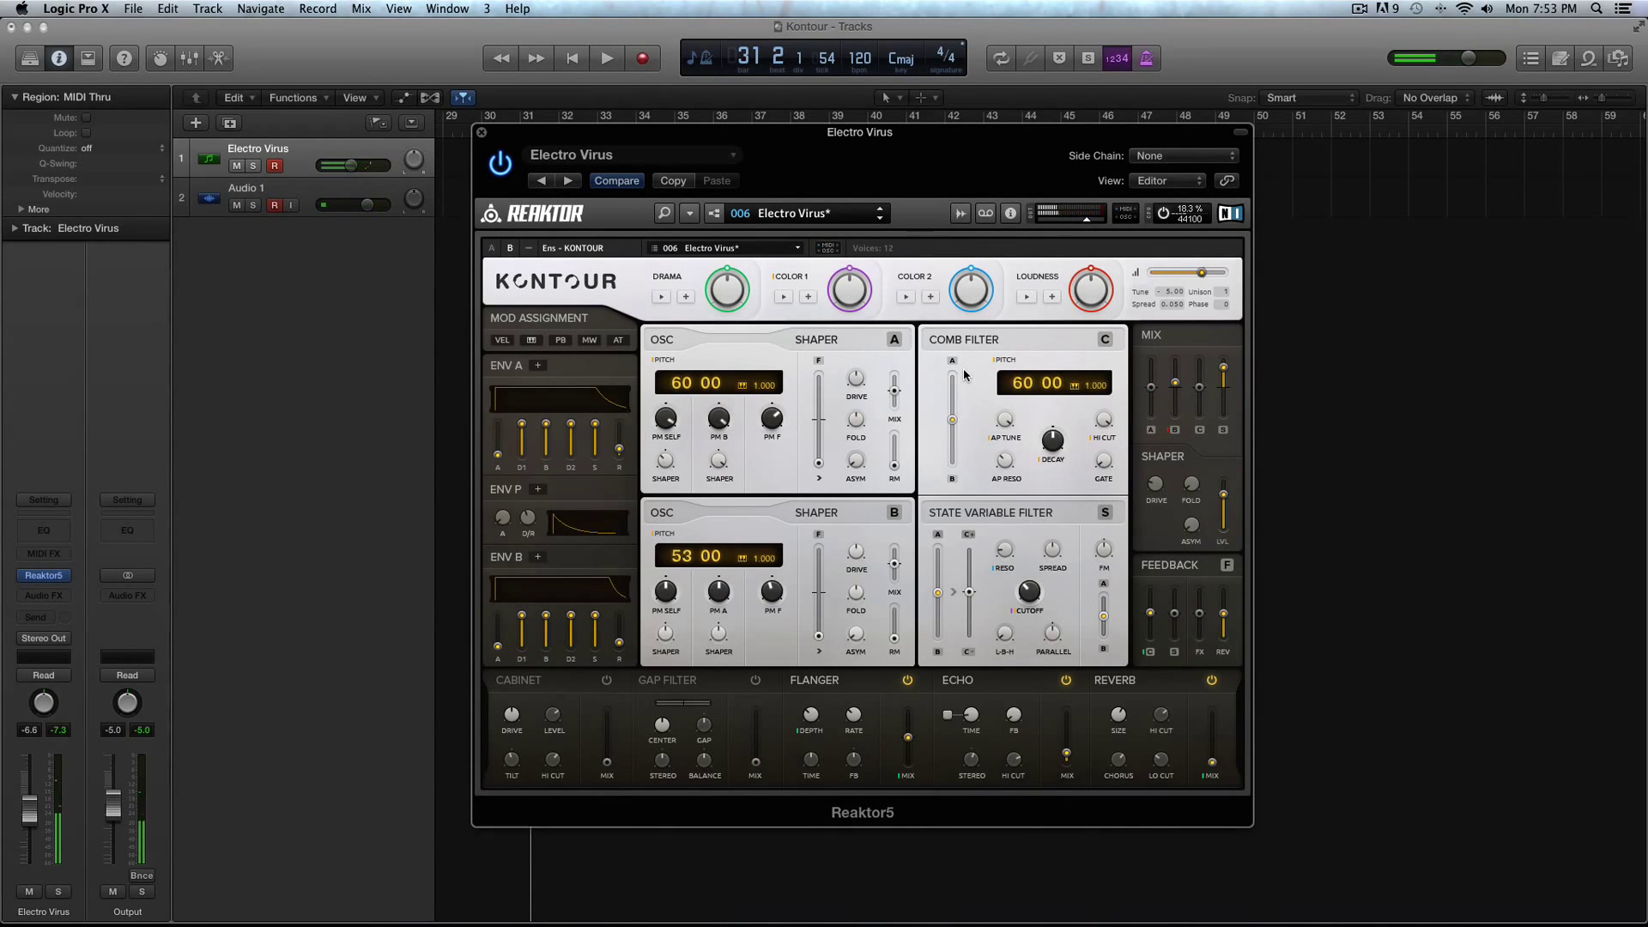
left_click(605, 681)
left_click_drag(607, 753, 607, 721)
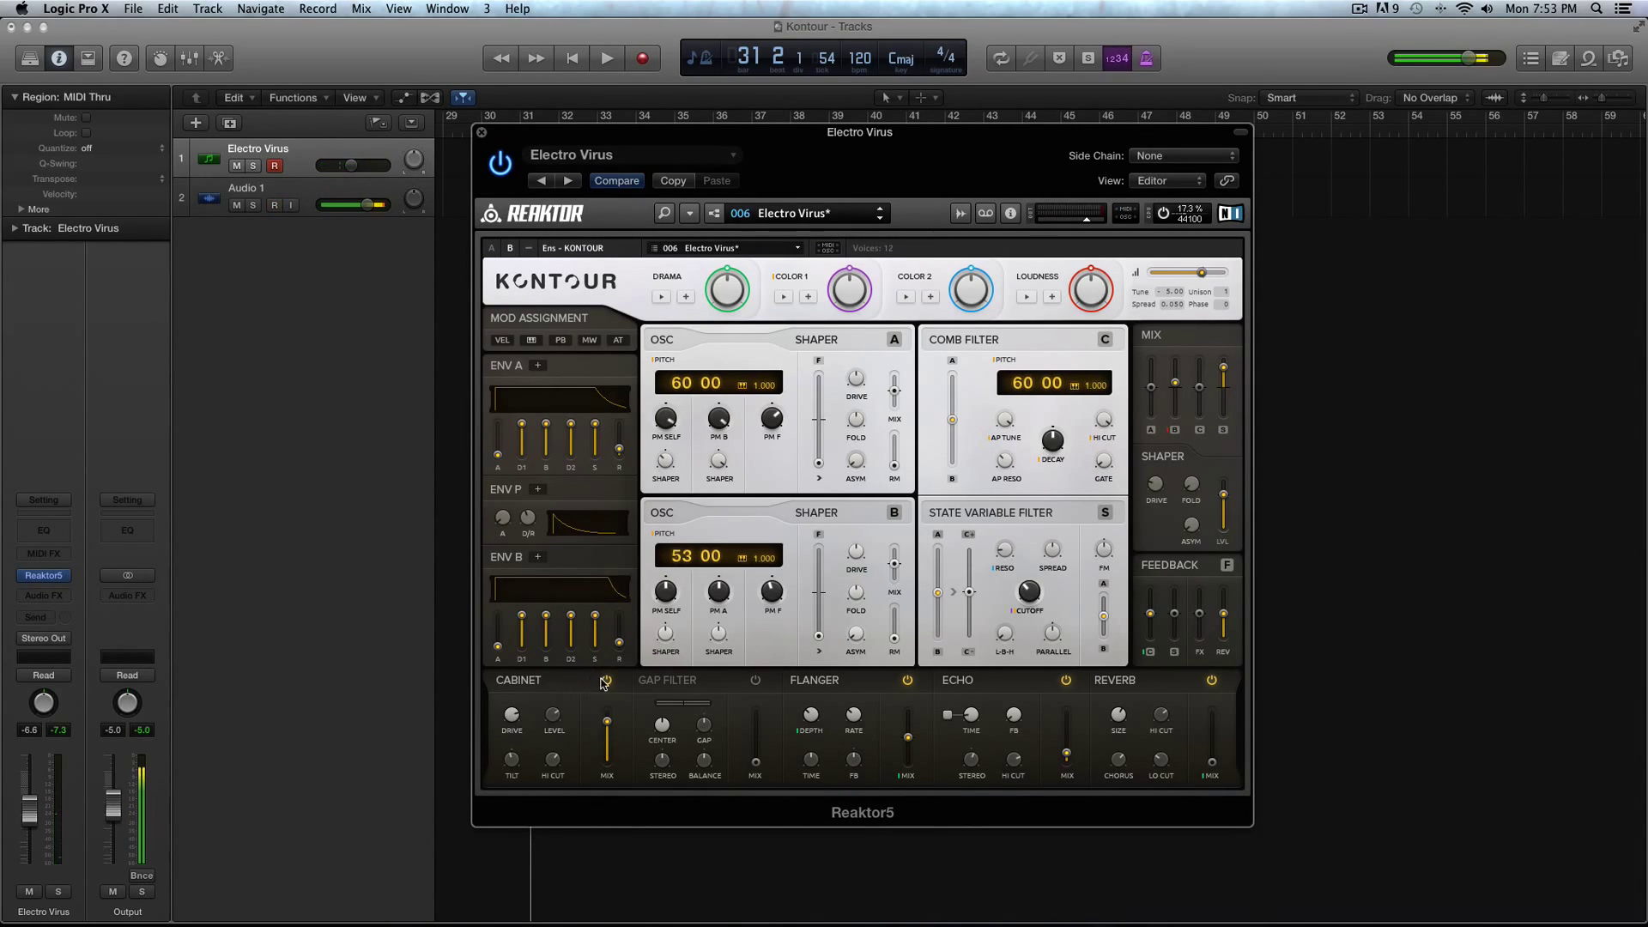
Try different Cabinet drive, level and mix values, ending at 73.5% mix, then turn Cabinet off
left_click_drag(607, 721, 607, 730)
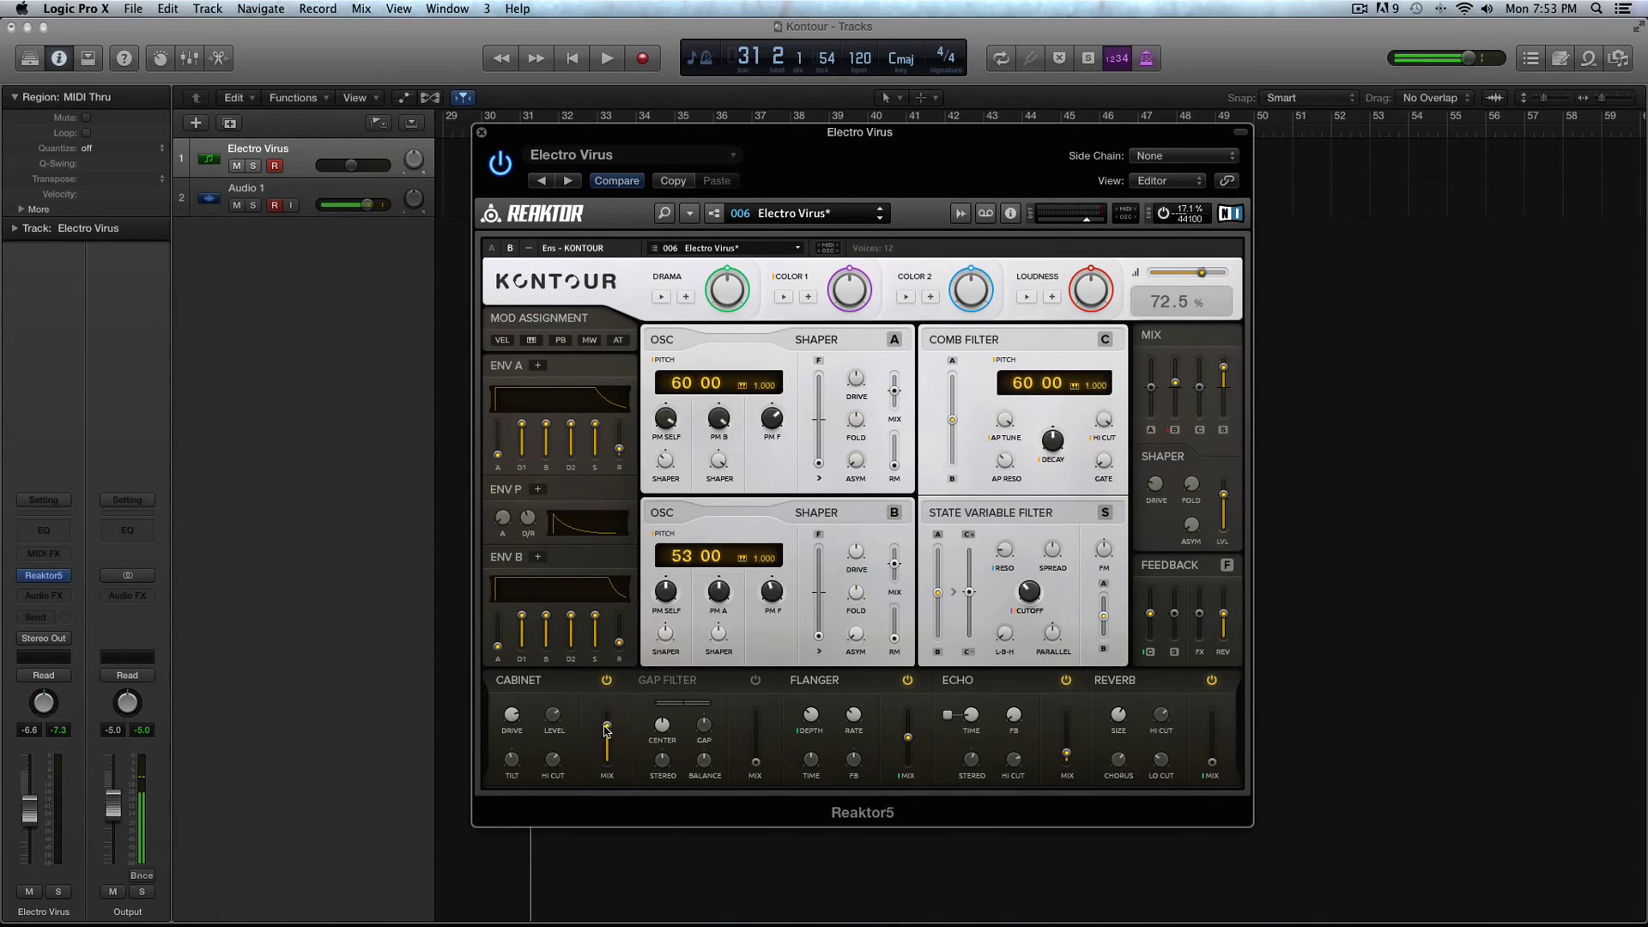
left_click(520, 726)
left_click_drag(604, 729, 598, 774)
left_click_drag(512, 713, 523, 774)
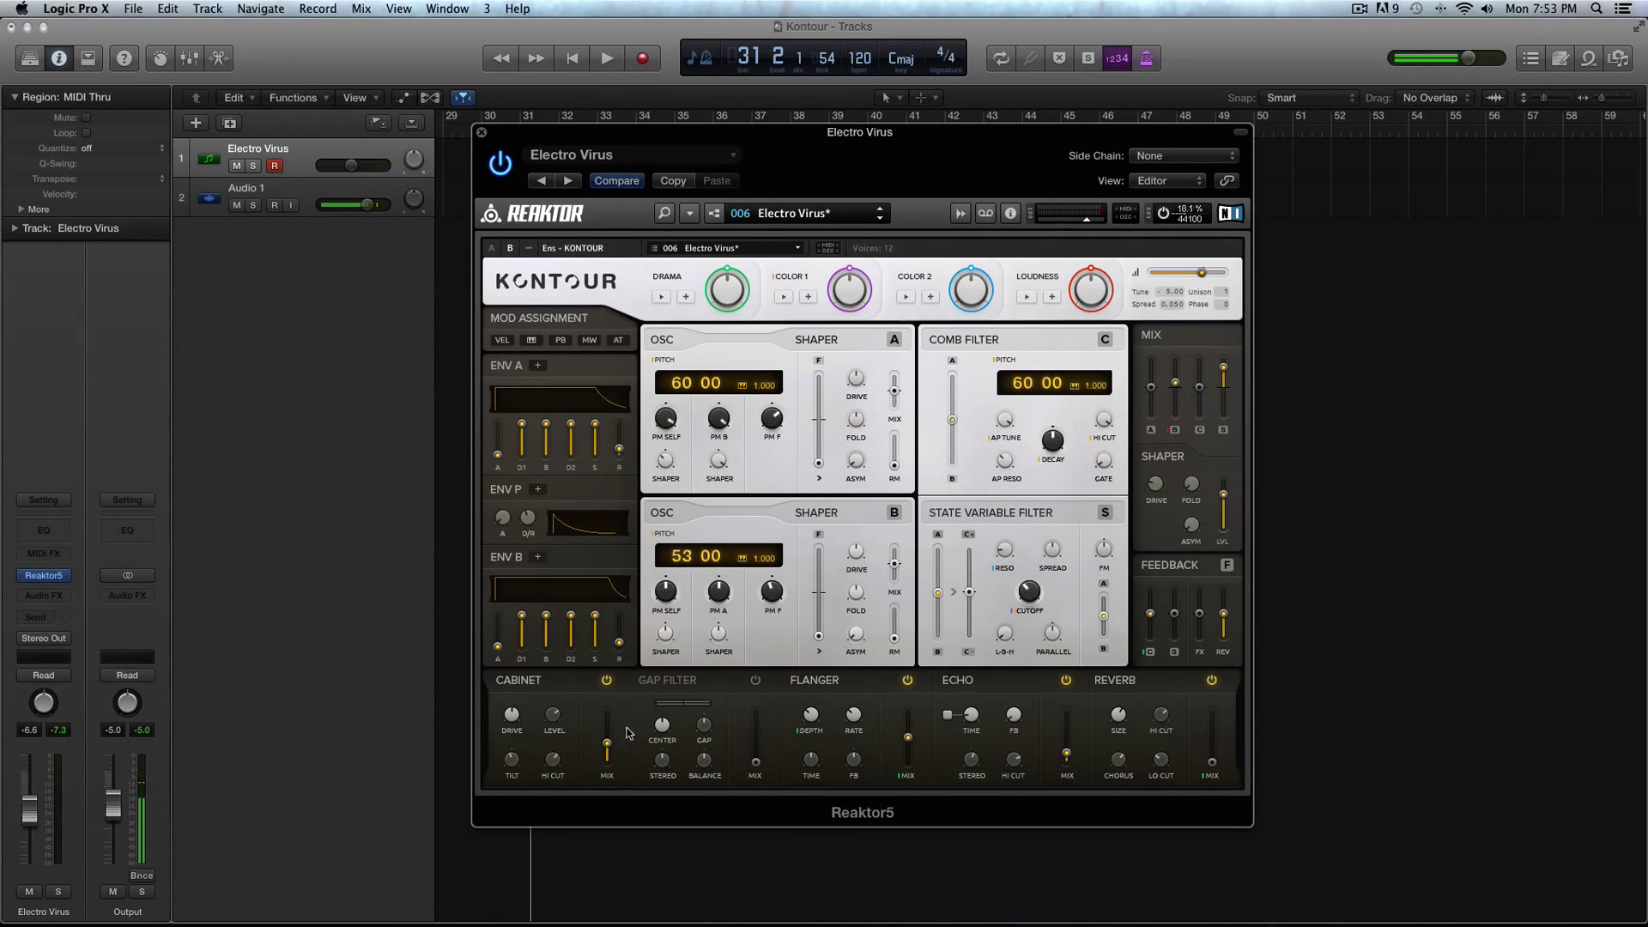
left_click_drag(607, 743, 609, 685)
left_click(512, 757)
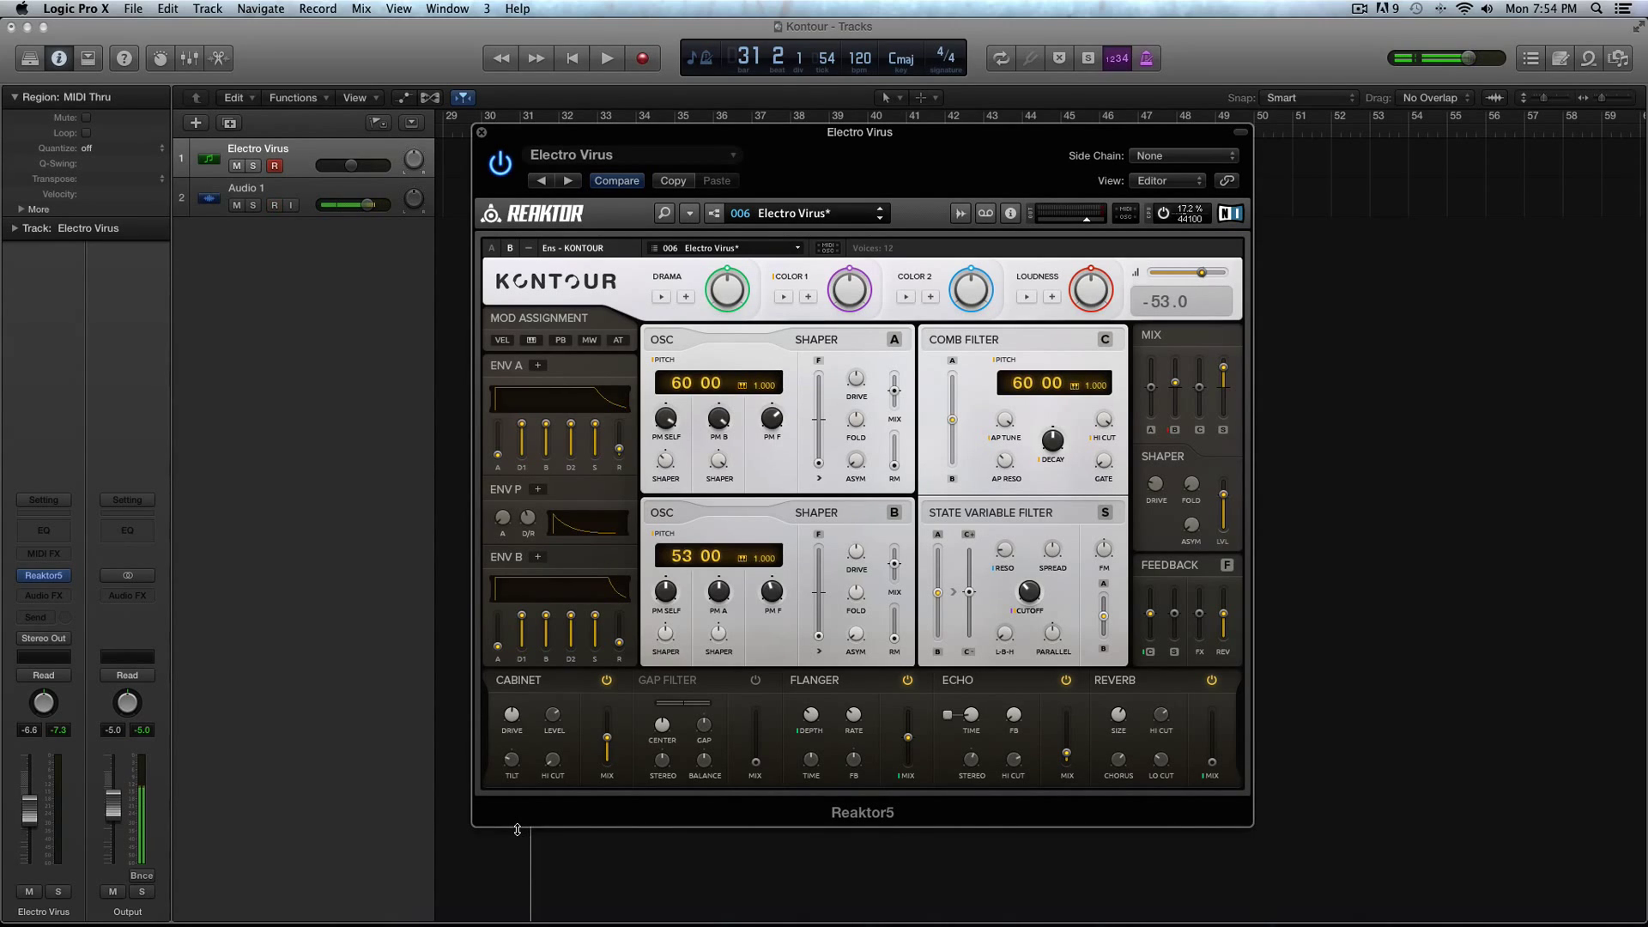
left_click_drag(607, 736, 597, 782)
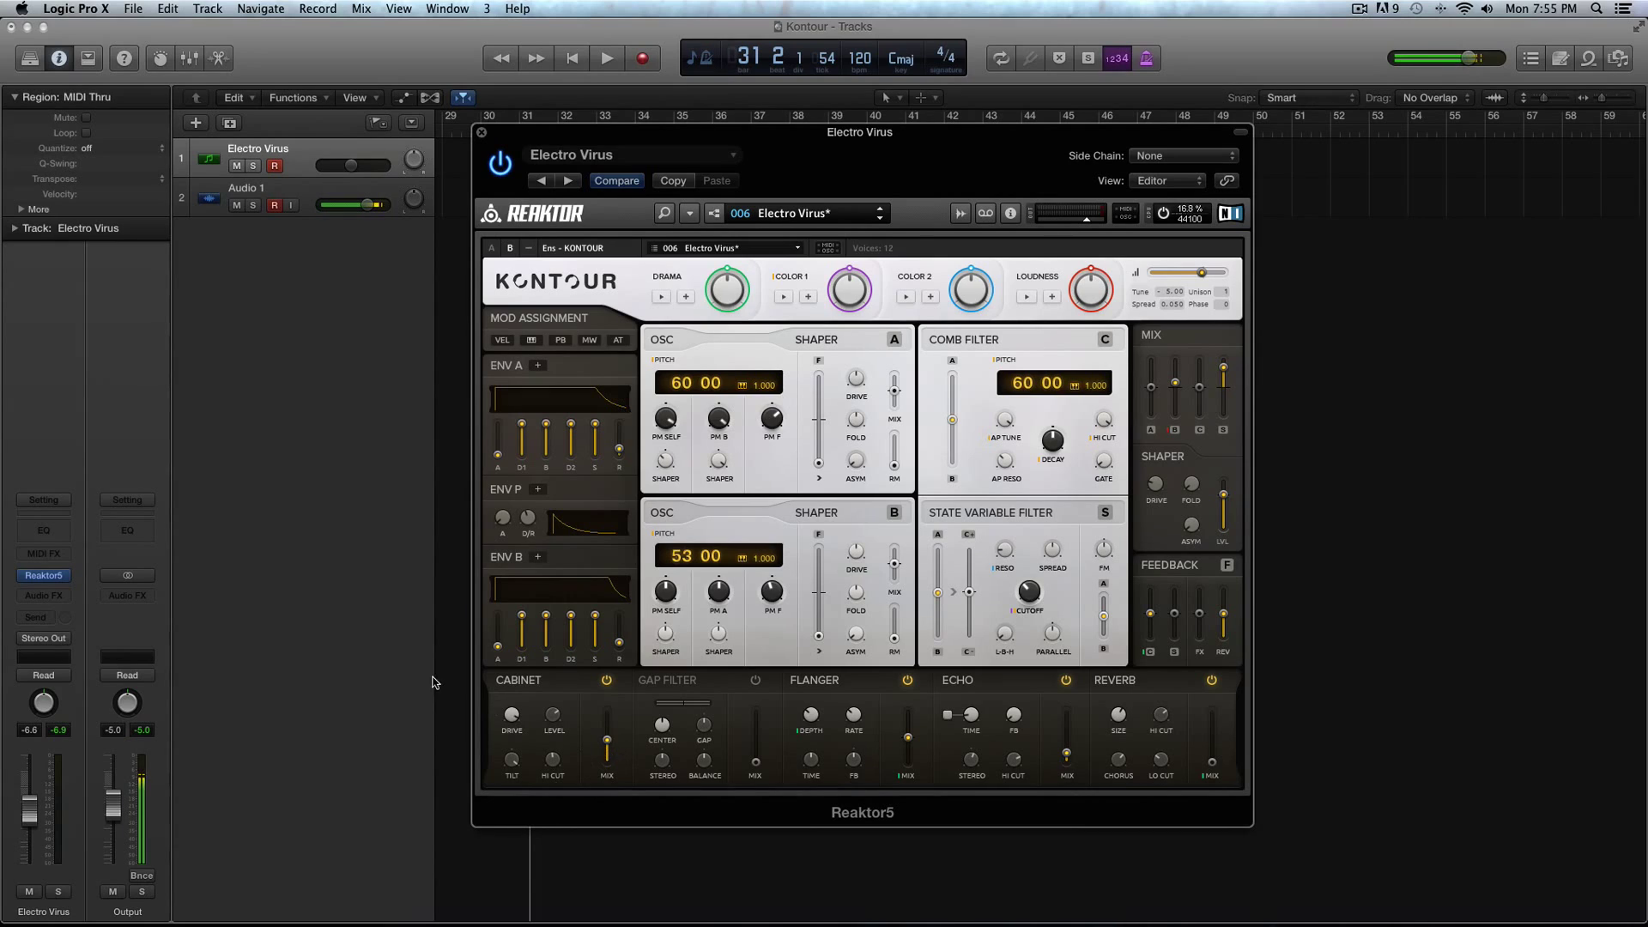
left_click(608, 680)
Turn on the Gap Filter in the effects row
left_click(755, 680)
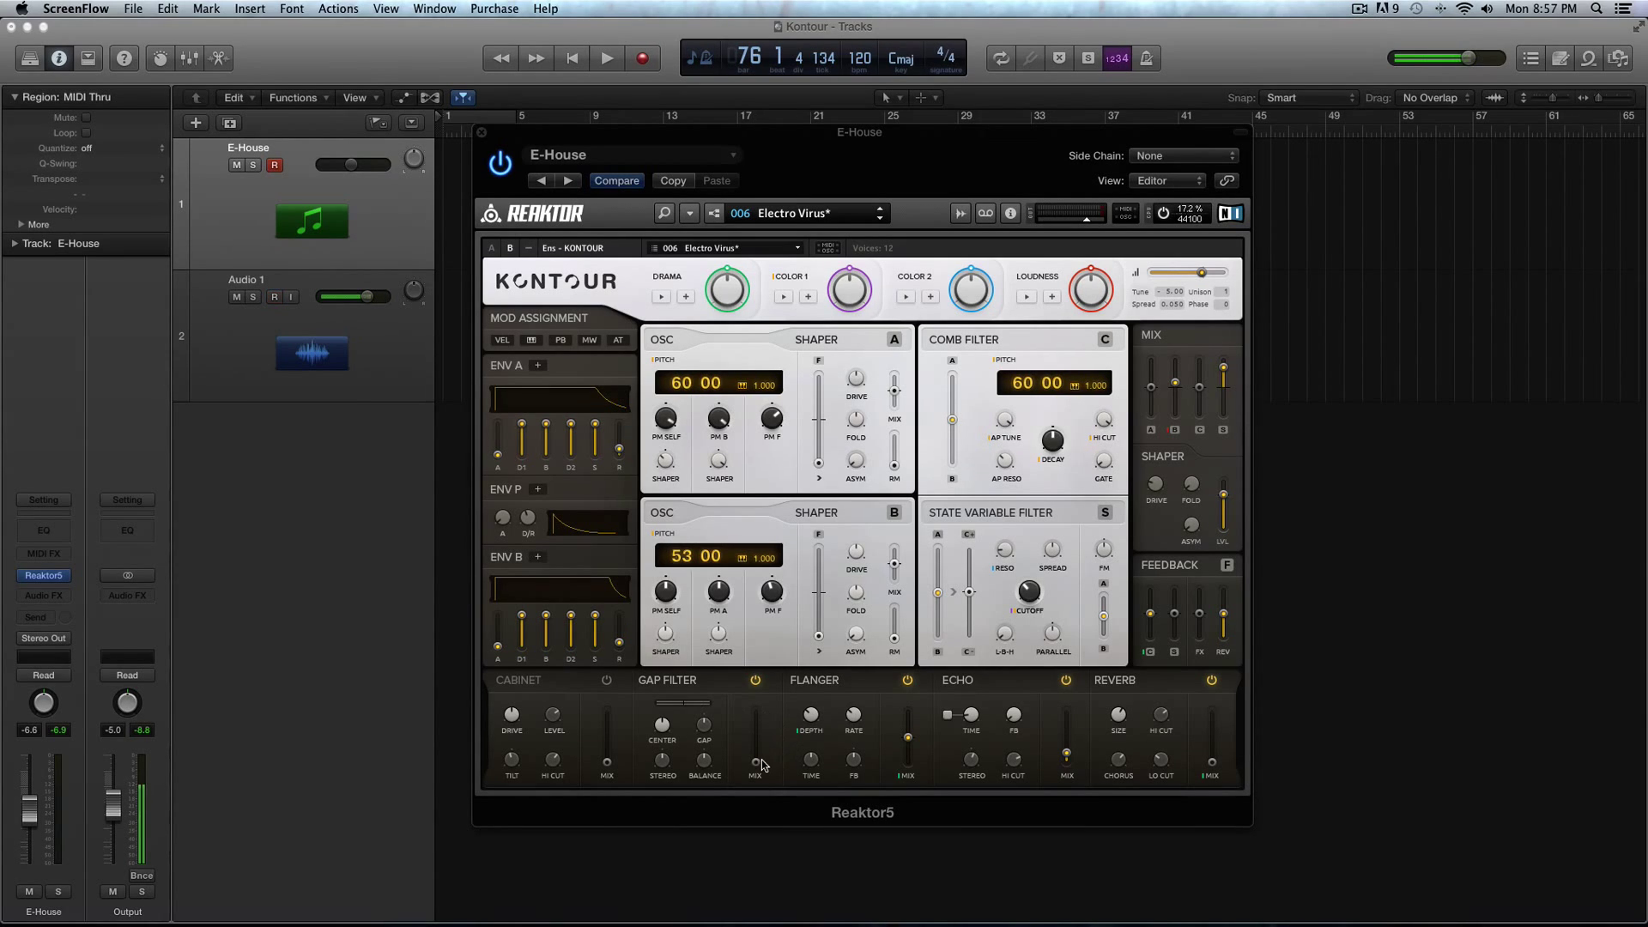
Raise the Gap Filter mix and experiment with its stereo width
left_click_drag(756, 763, 752, 650)
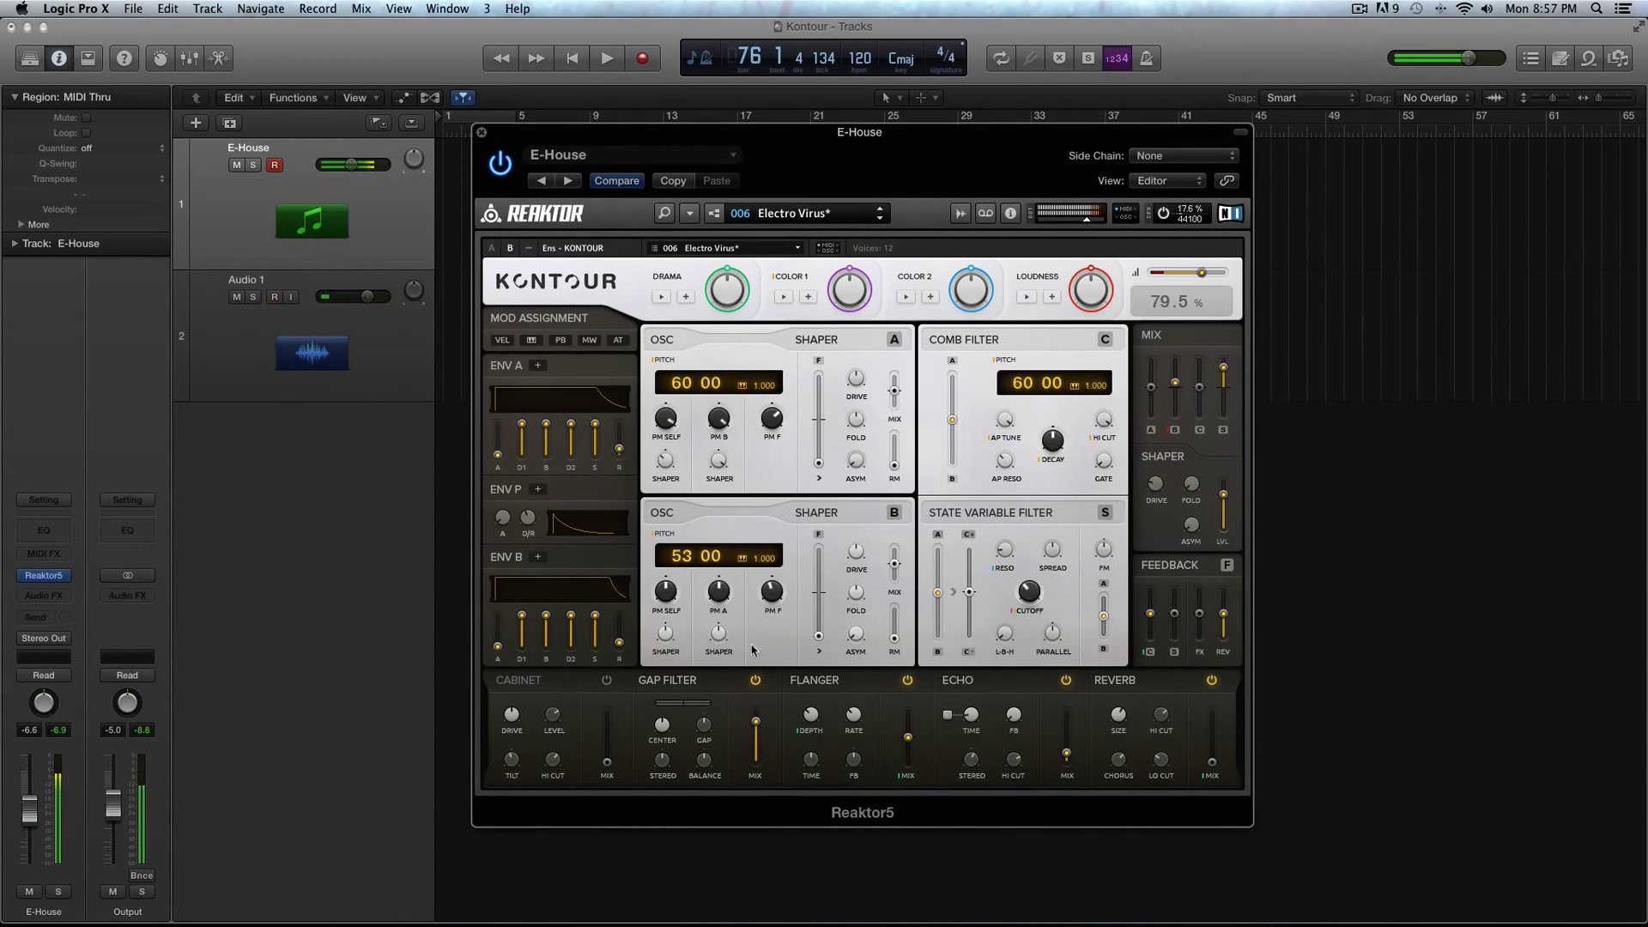
left_click(661, 769)
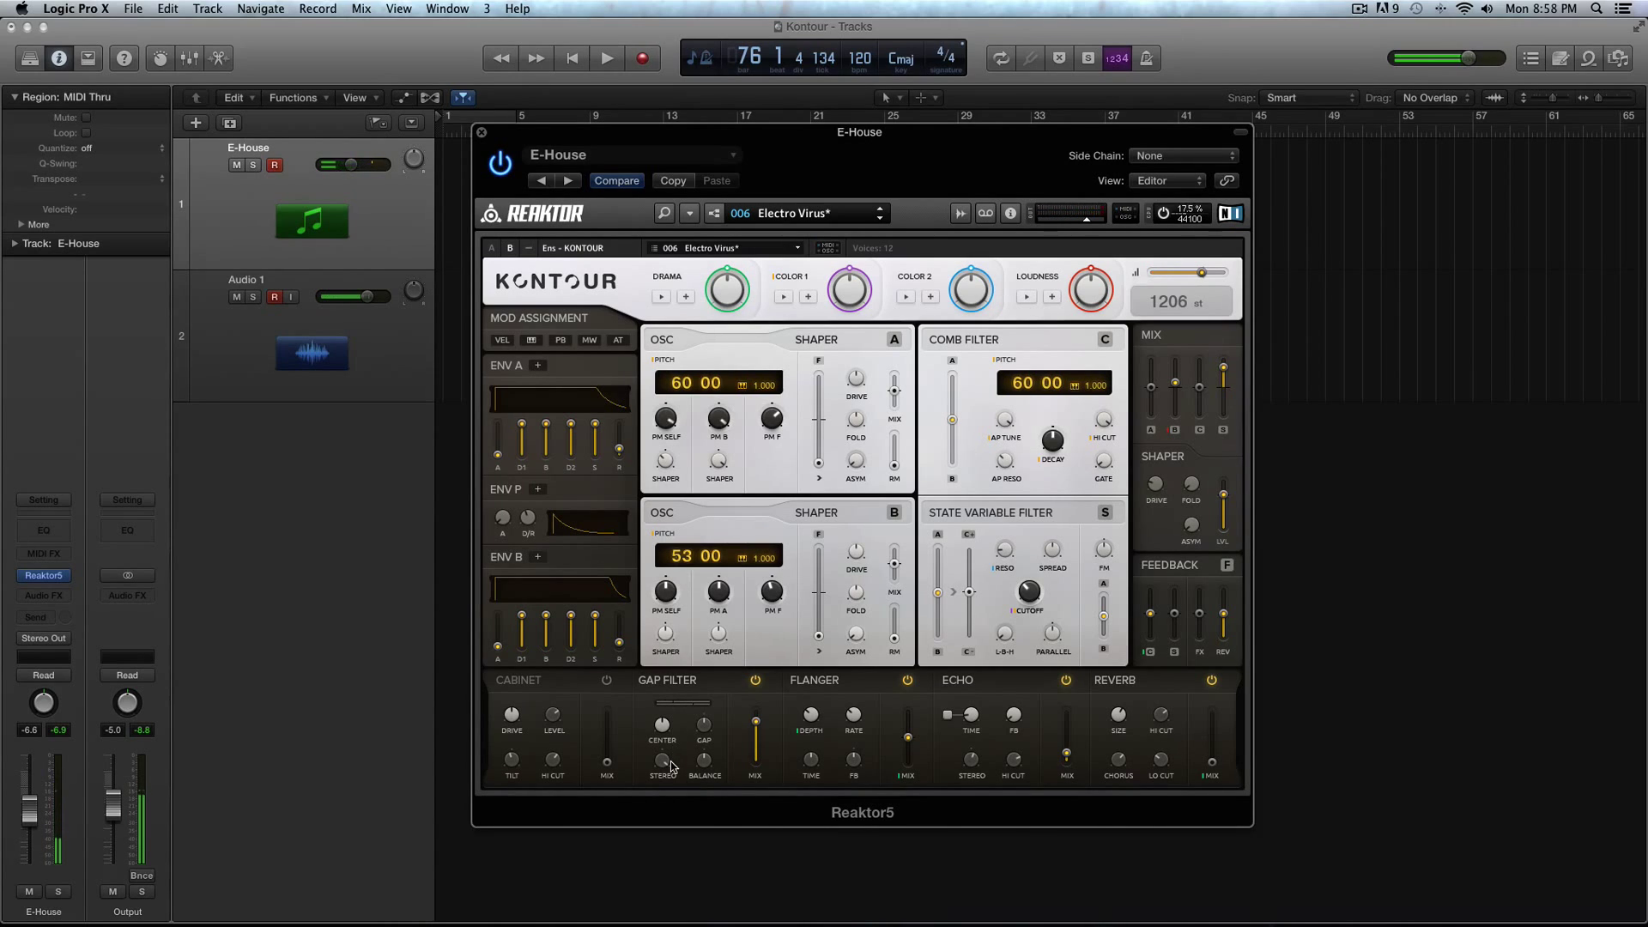
left_click_drag(669, 768, 695, 901)
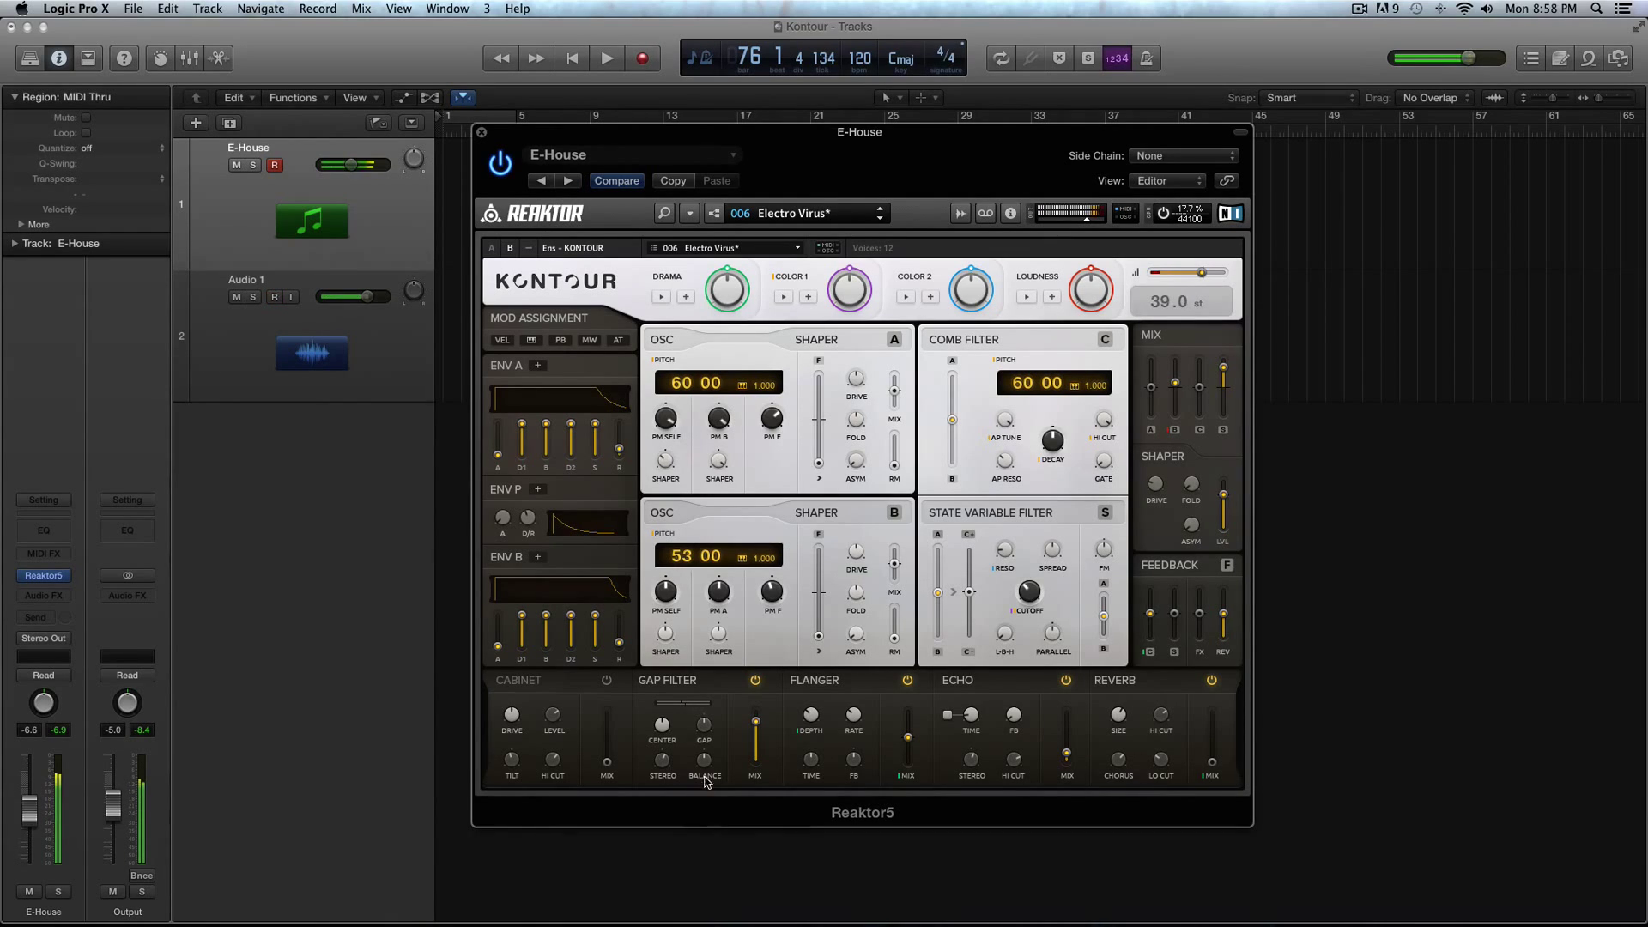
left_click(708, 702)
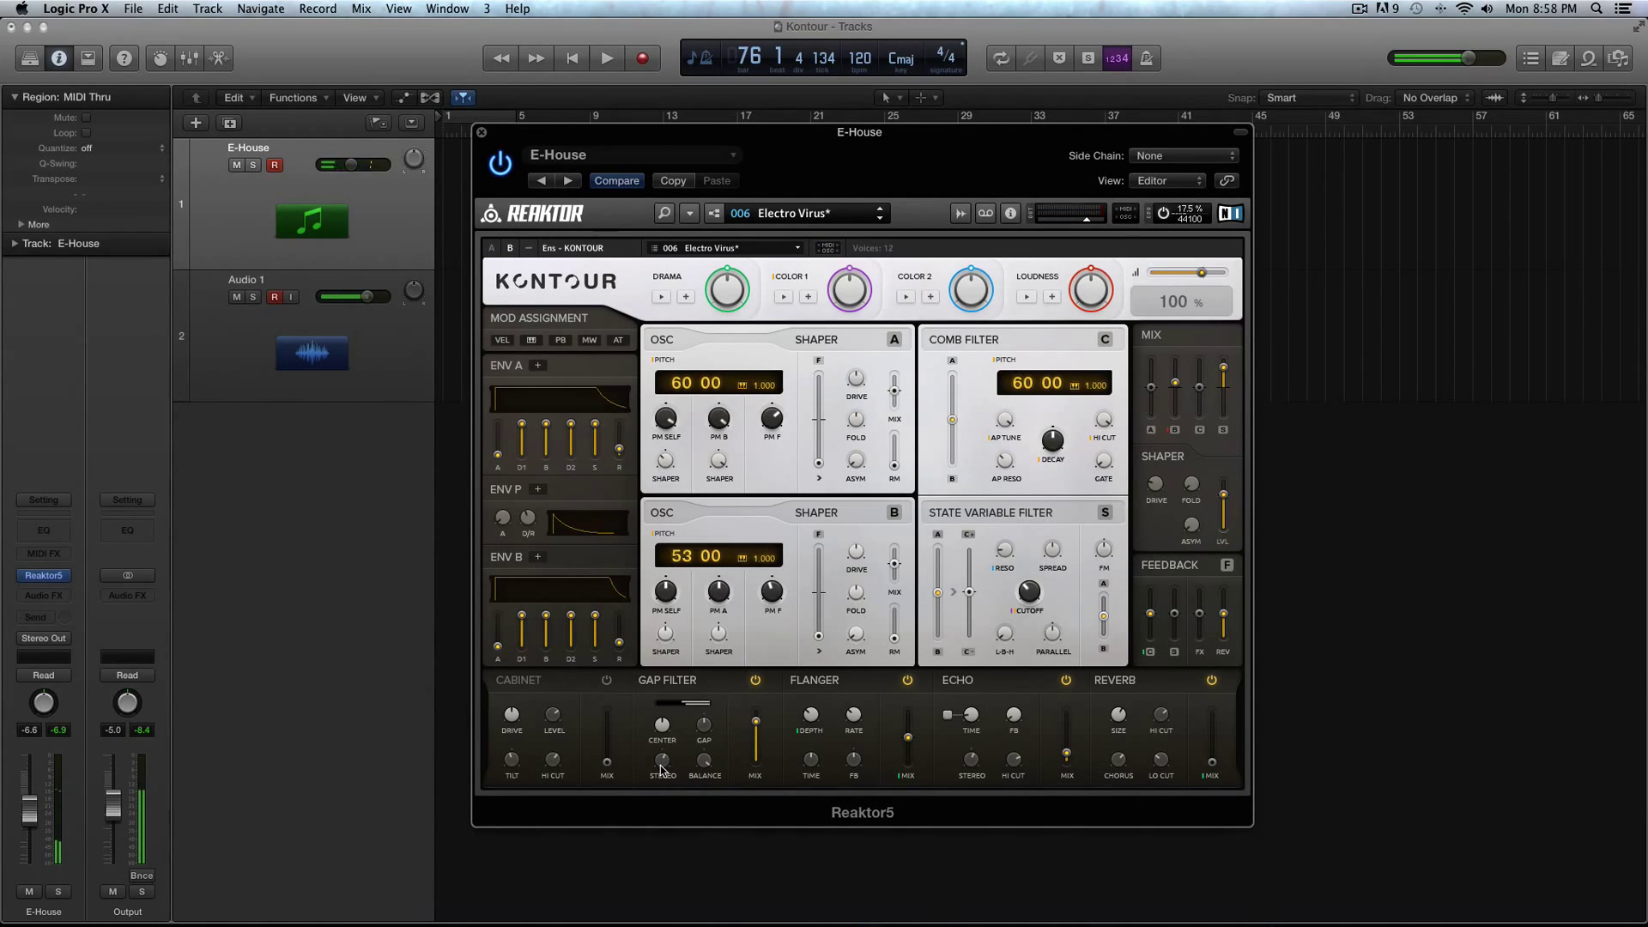
left_click_drag(661, 770, 664, 825)
Retune the Gap Filter centre and lower its mix to about half
left_click_drag(661, 736, 723, 837)
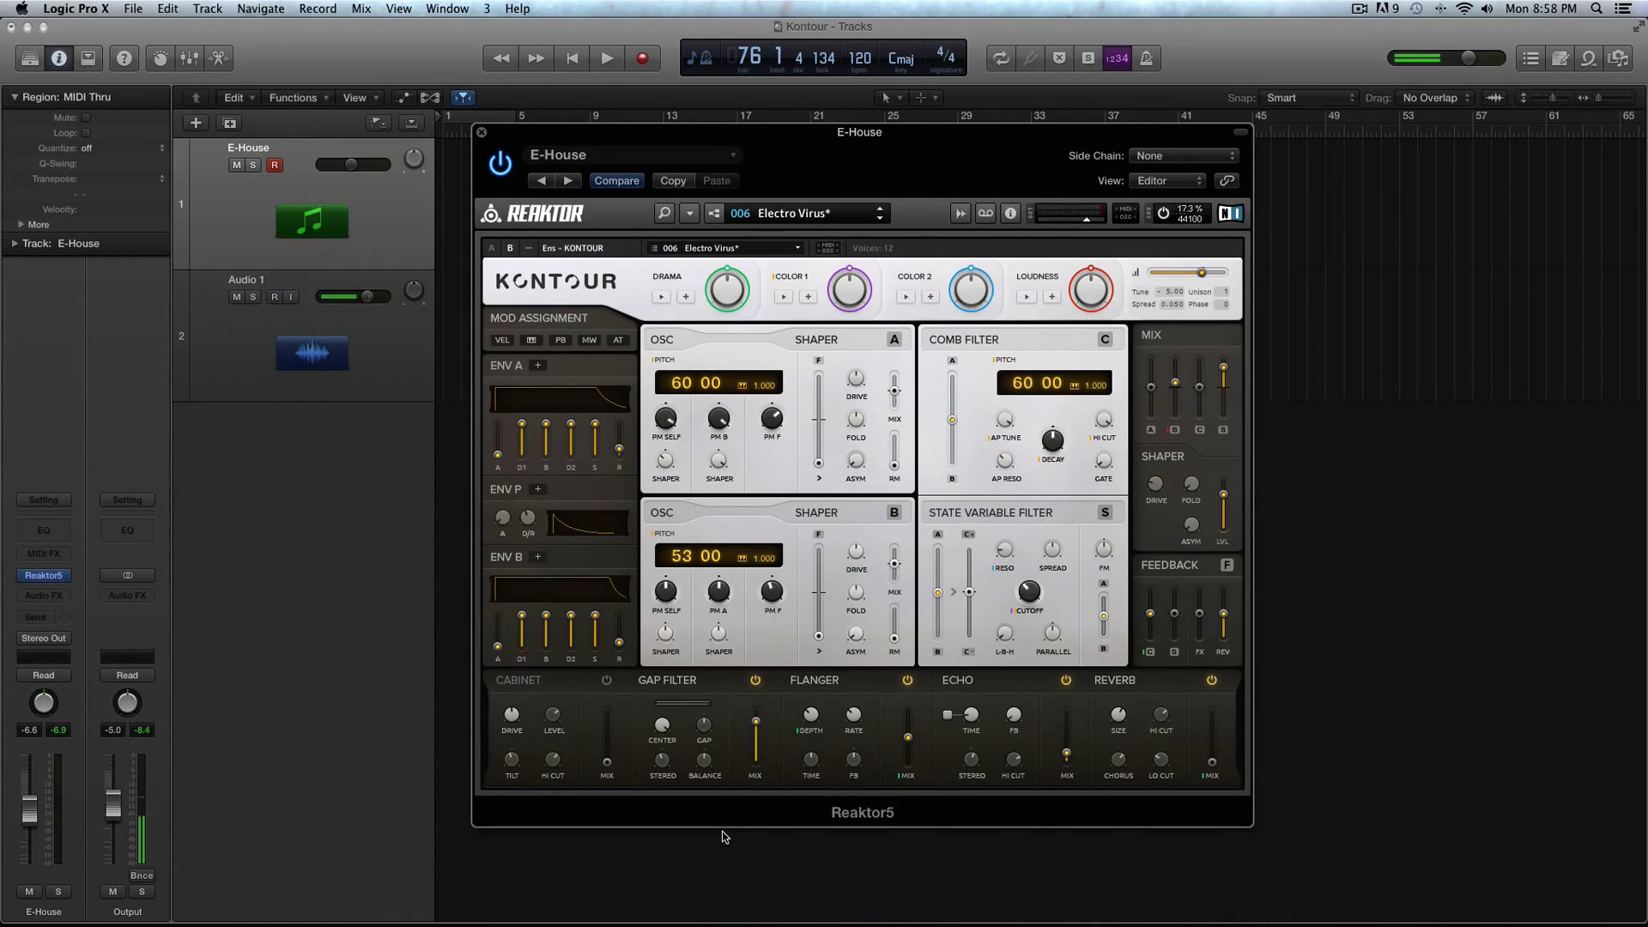
left_click_drag(669, 732, 663, 770)
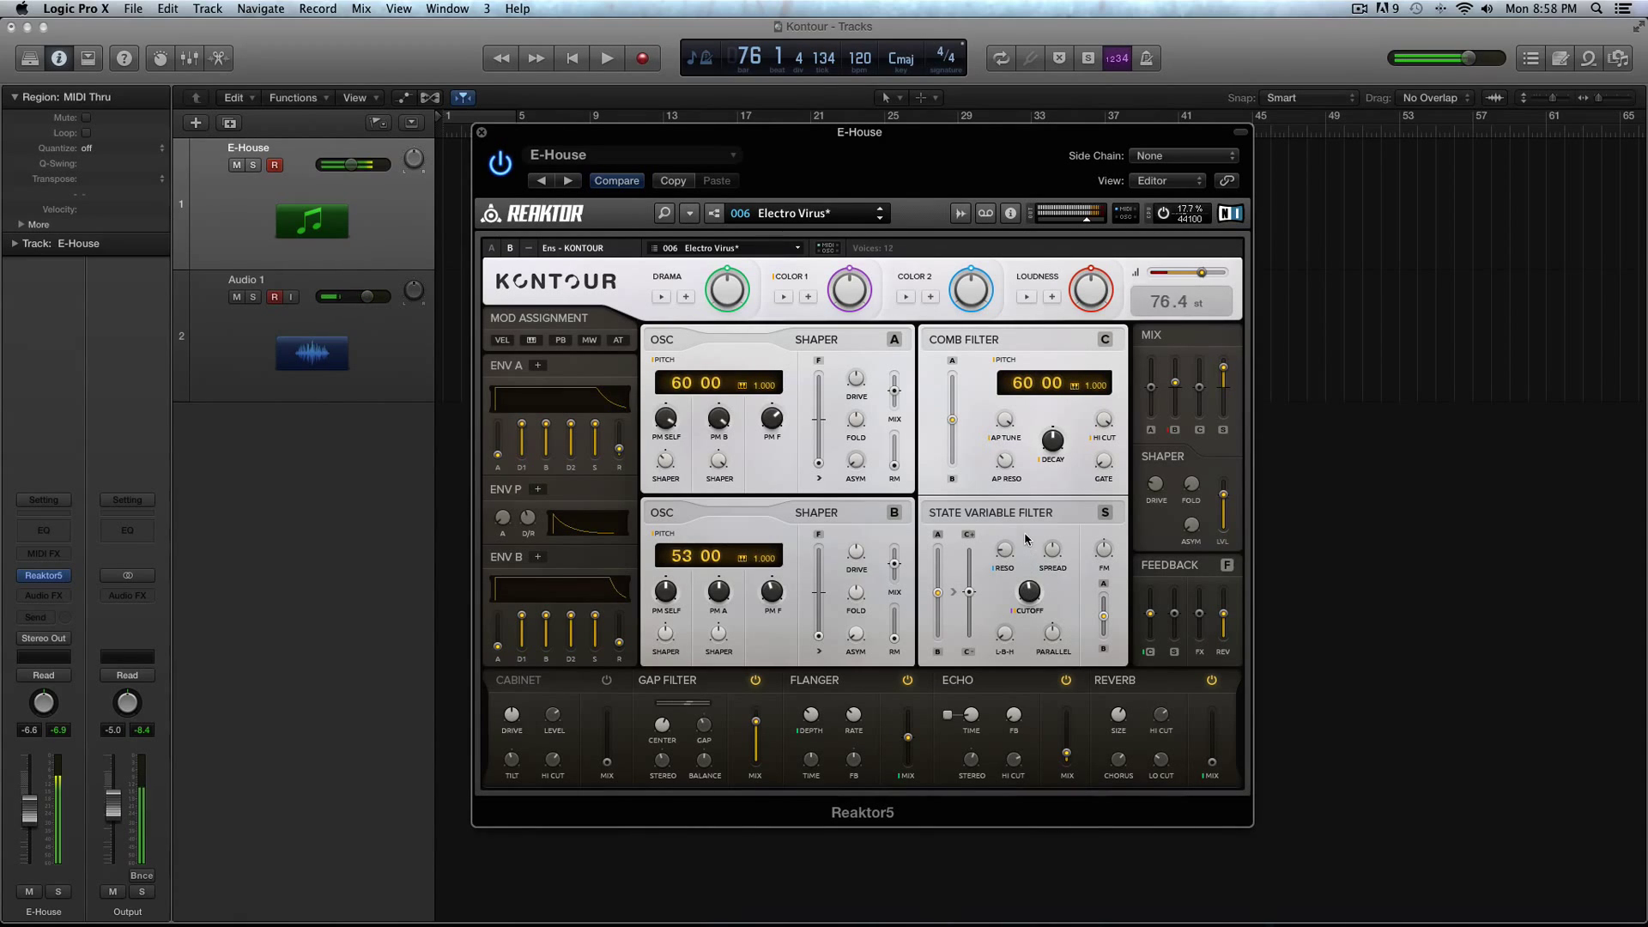
left_click_drag(756, 721, 756, 802)
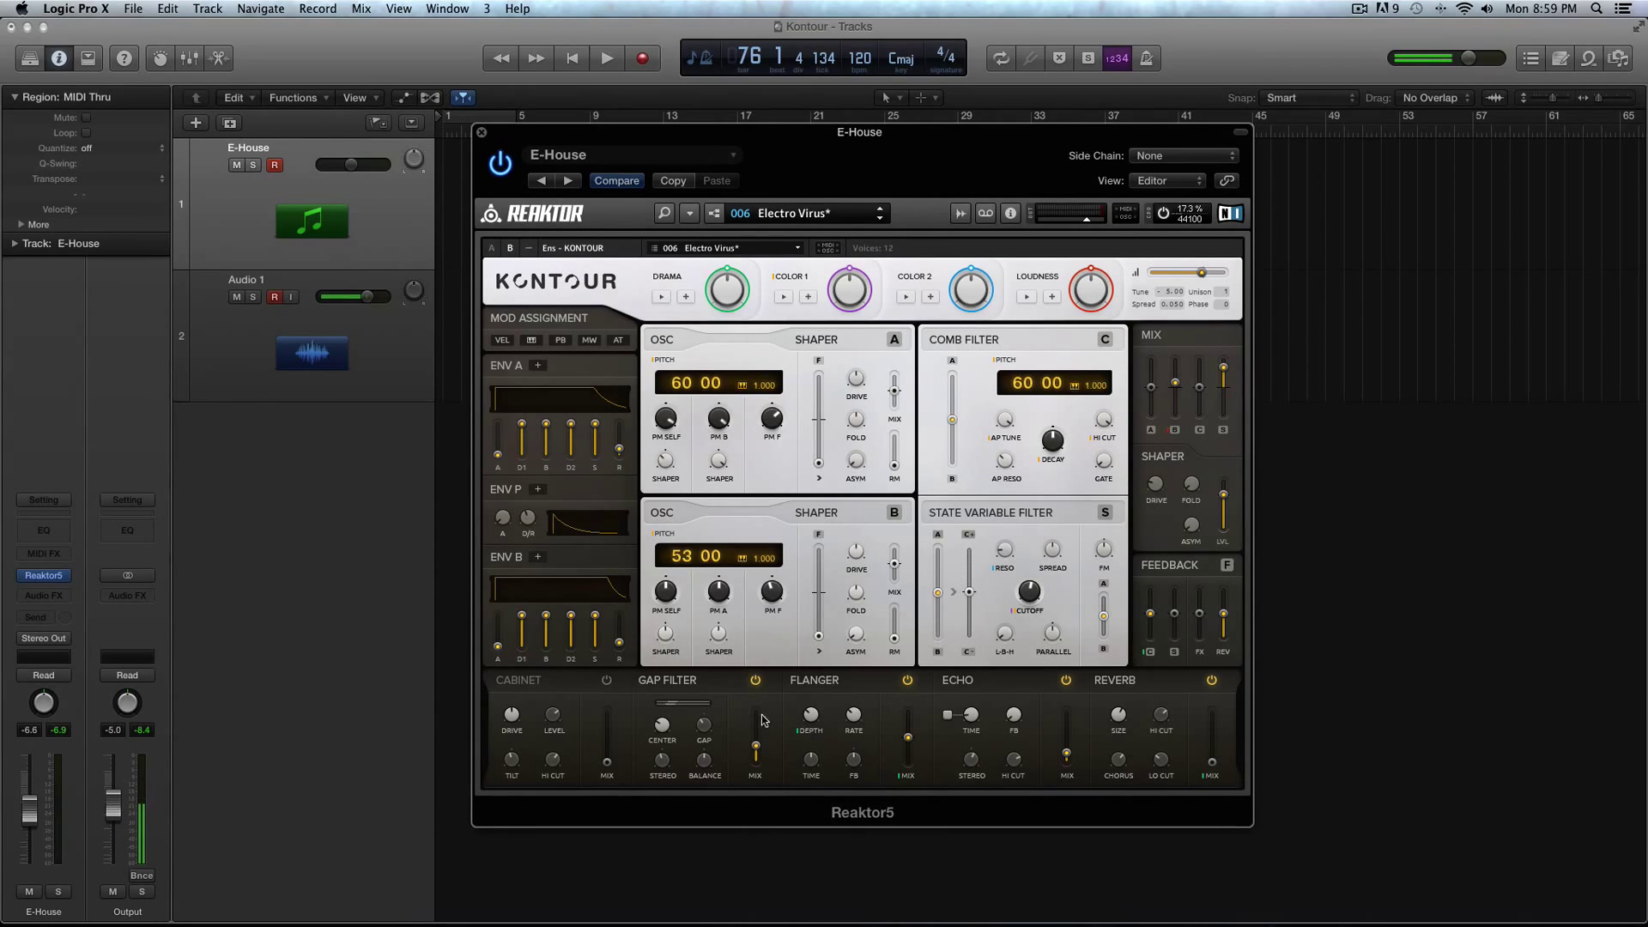
Turn off Gap Filter, raise then disable the Flanger, and set Echo mix to 49.5%
left_click(754, 681)
left_click_drag(908, 738, 811, 661)
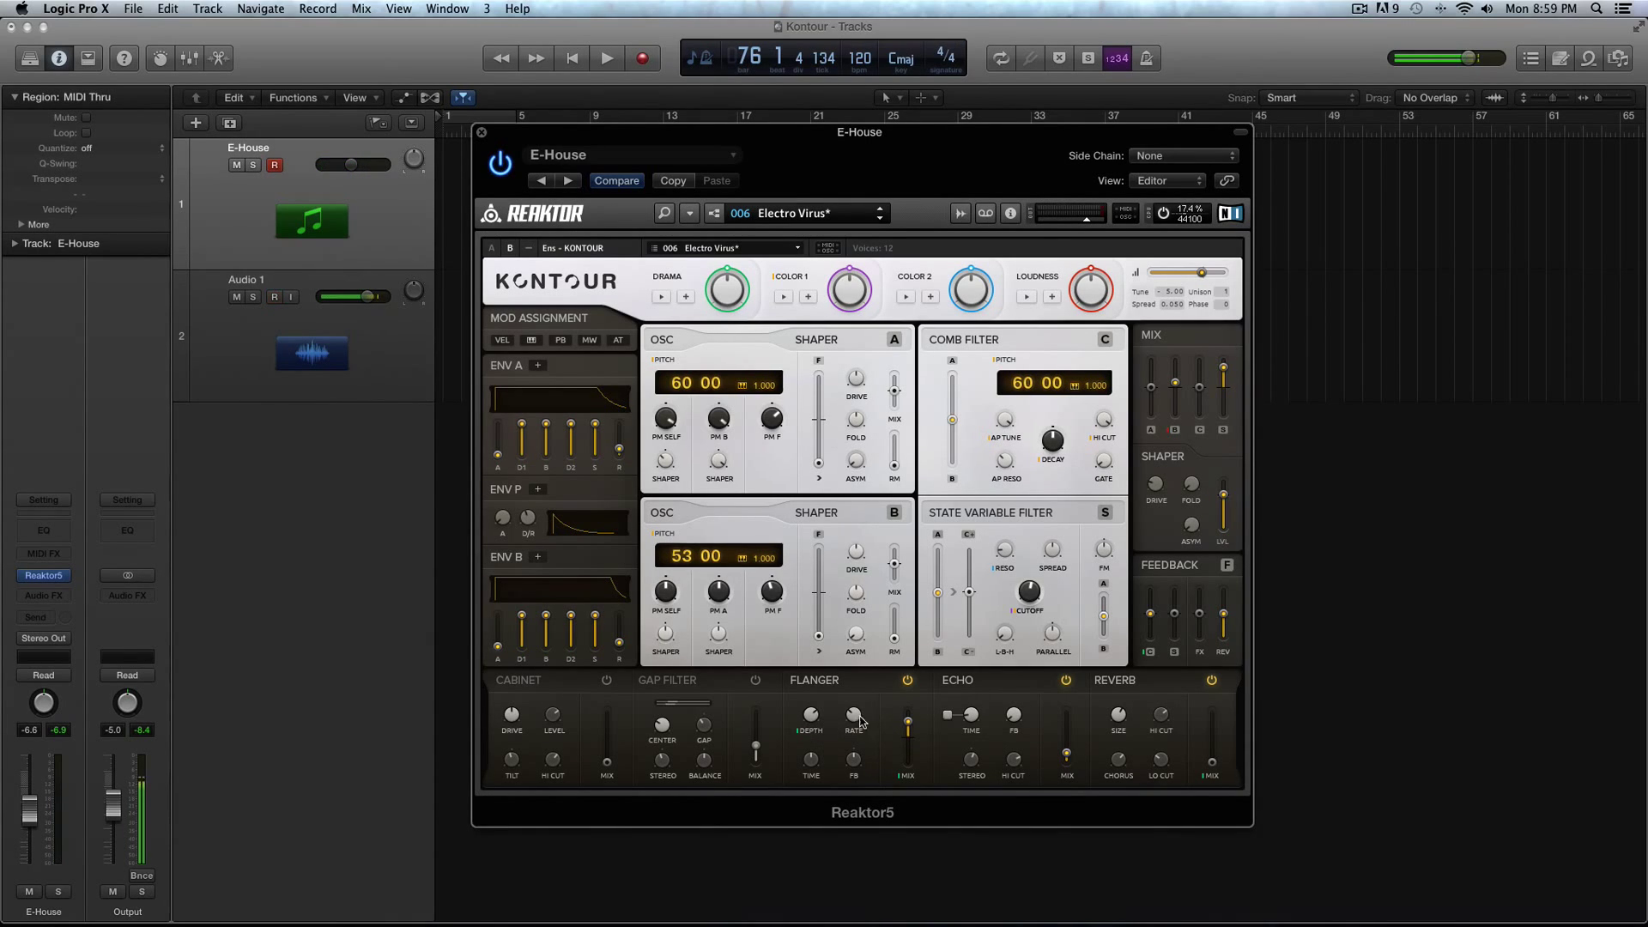
mouse_move(858, 766)
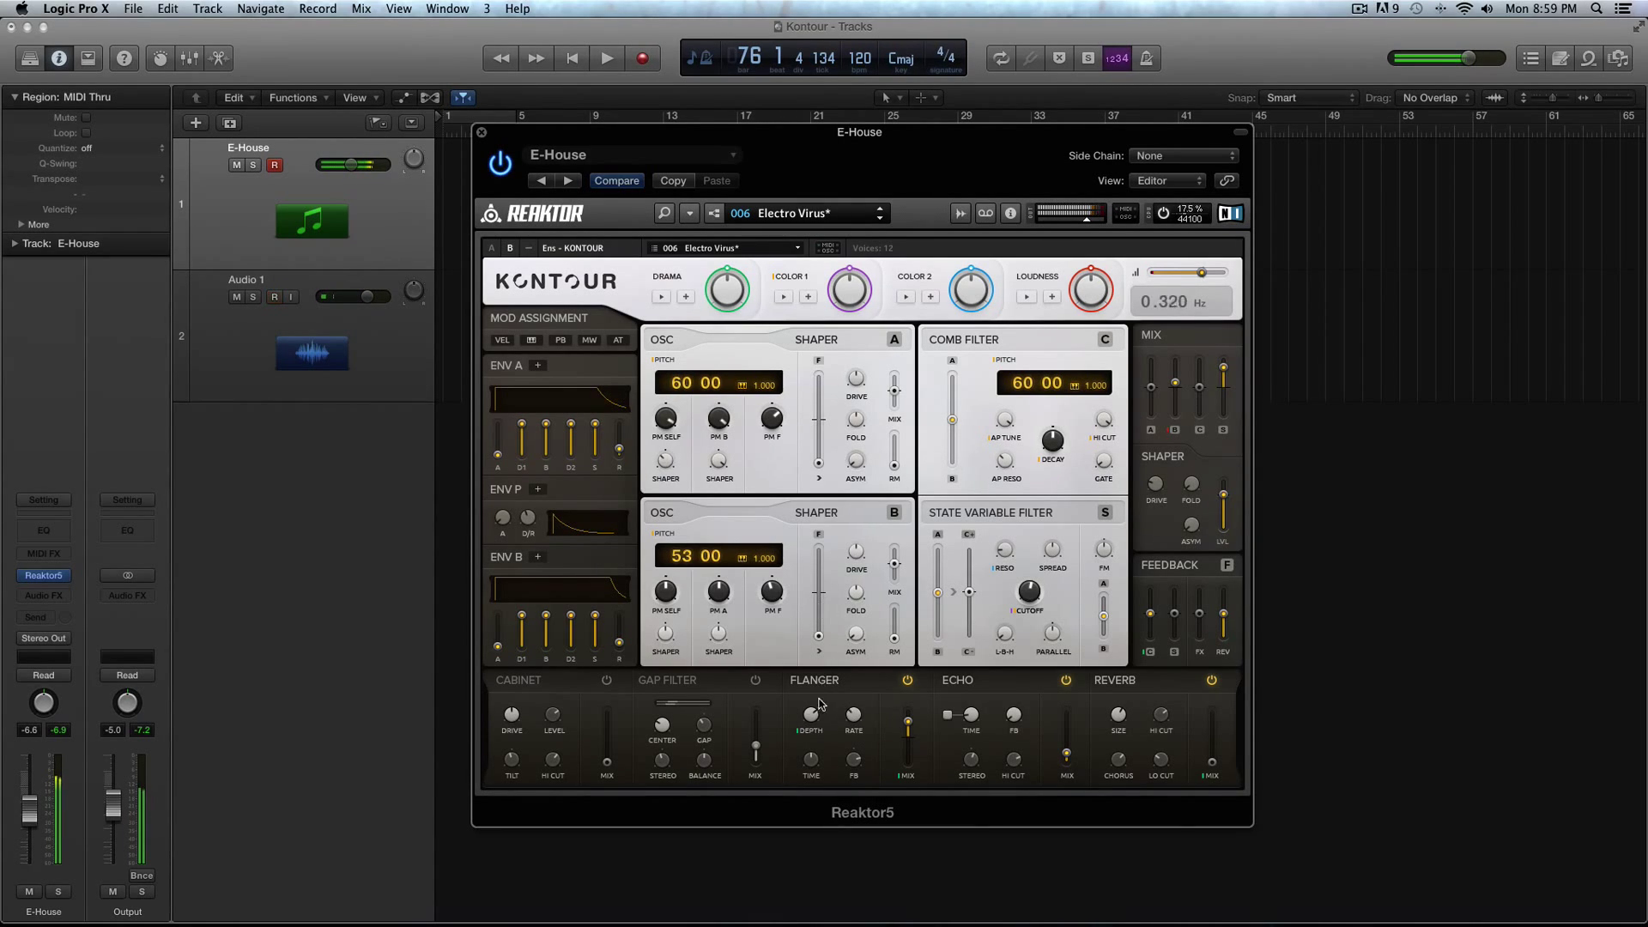
left_click(908, 679)
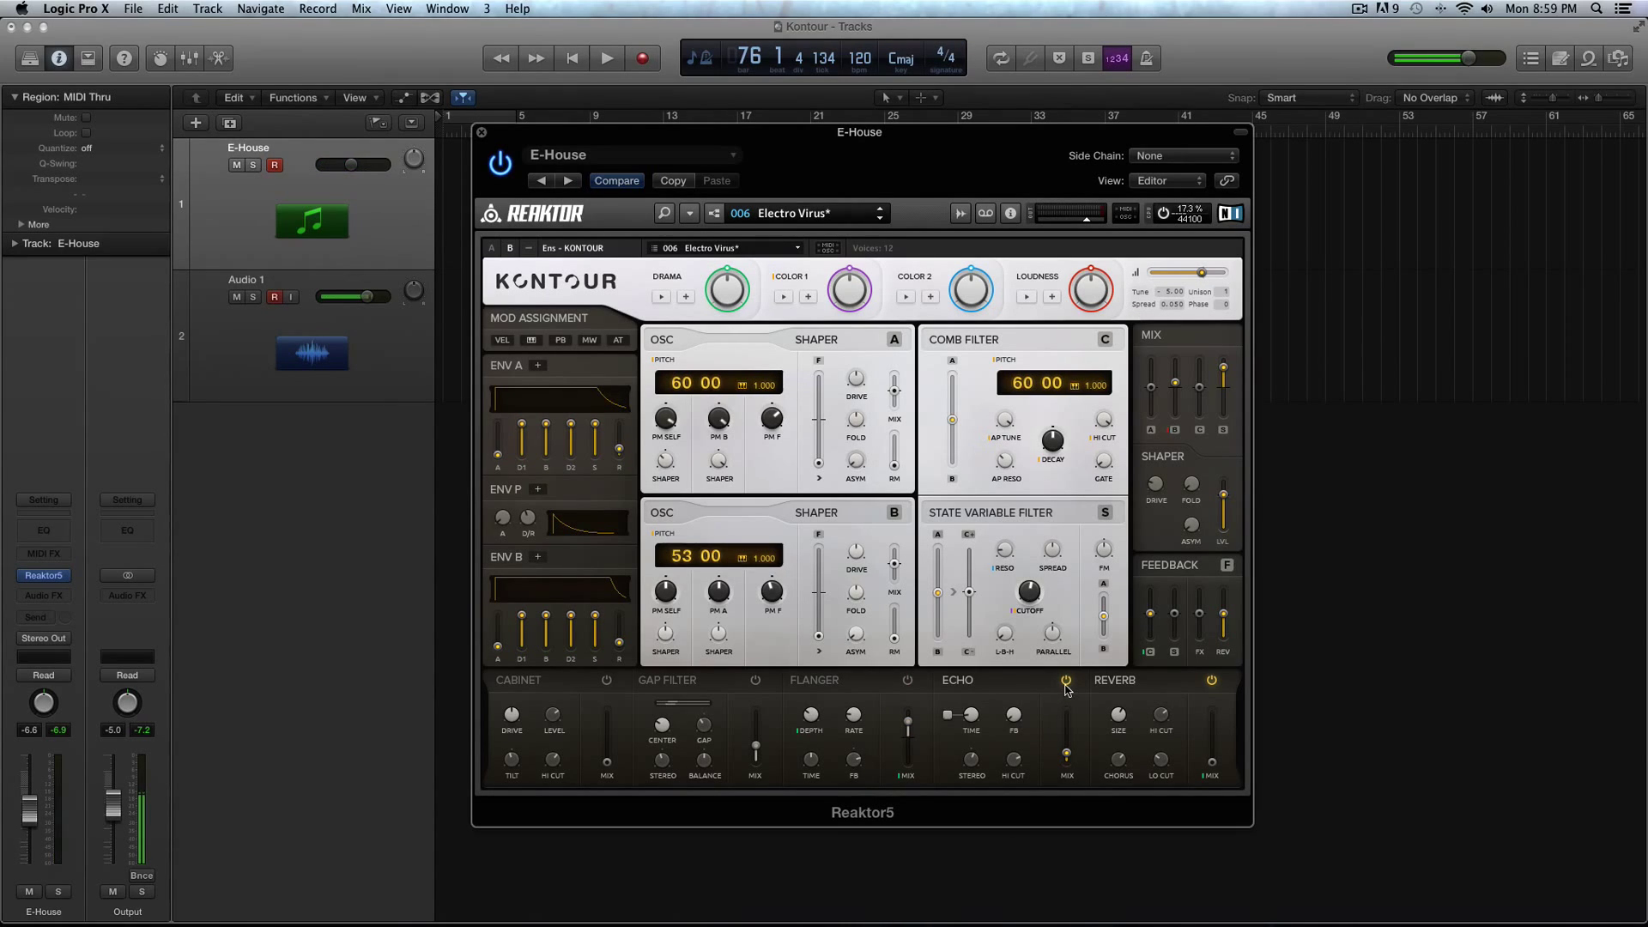
left_click_drag(1066, 757, 1023, 743)
Tempo-sync the Echo, adjust its stereo spread, and set 437 ms delay with 47.0% feedback
left_click(947, 715)
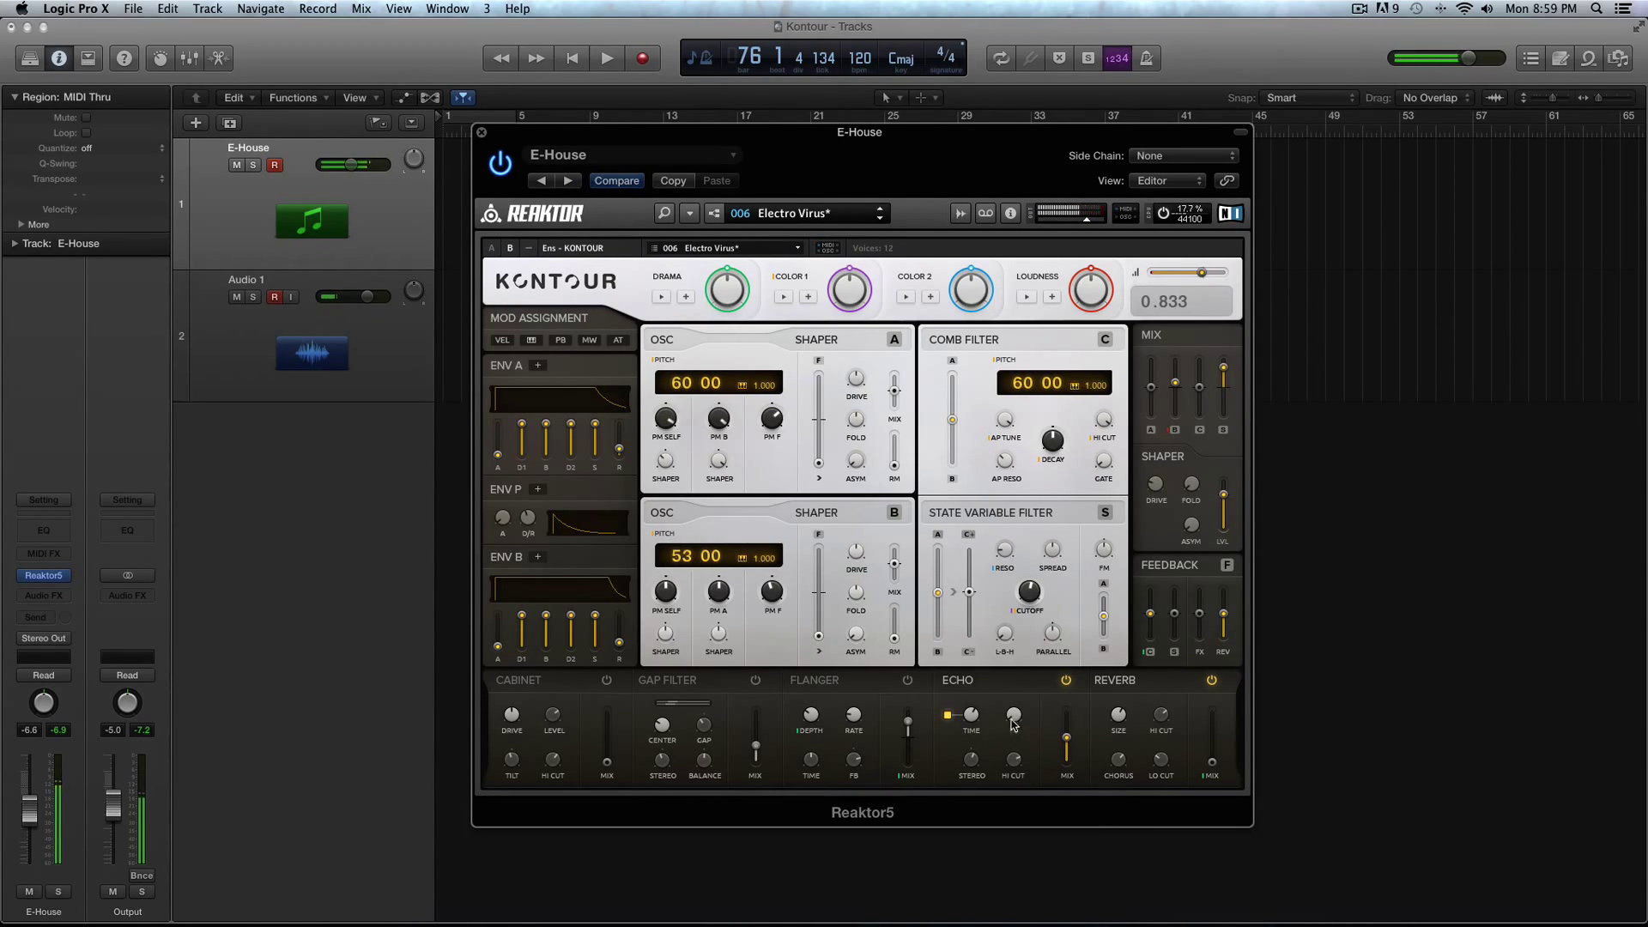
left_click(978, 760)
mouse_move(988, 695)
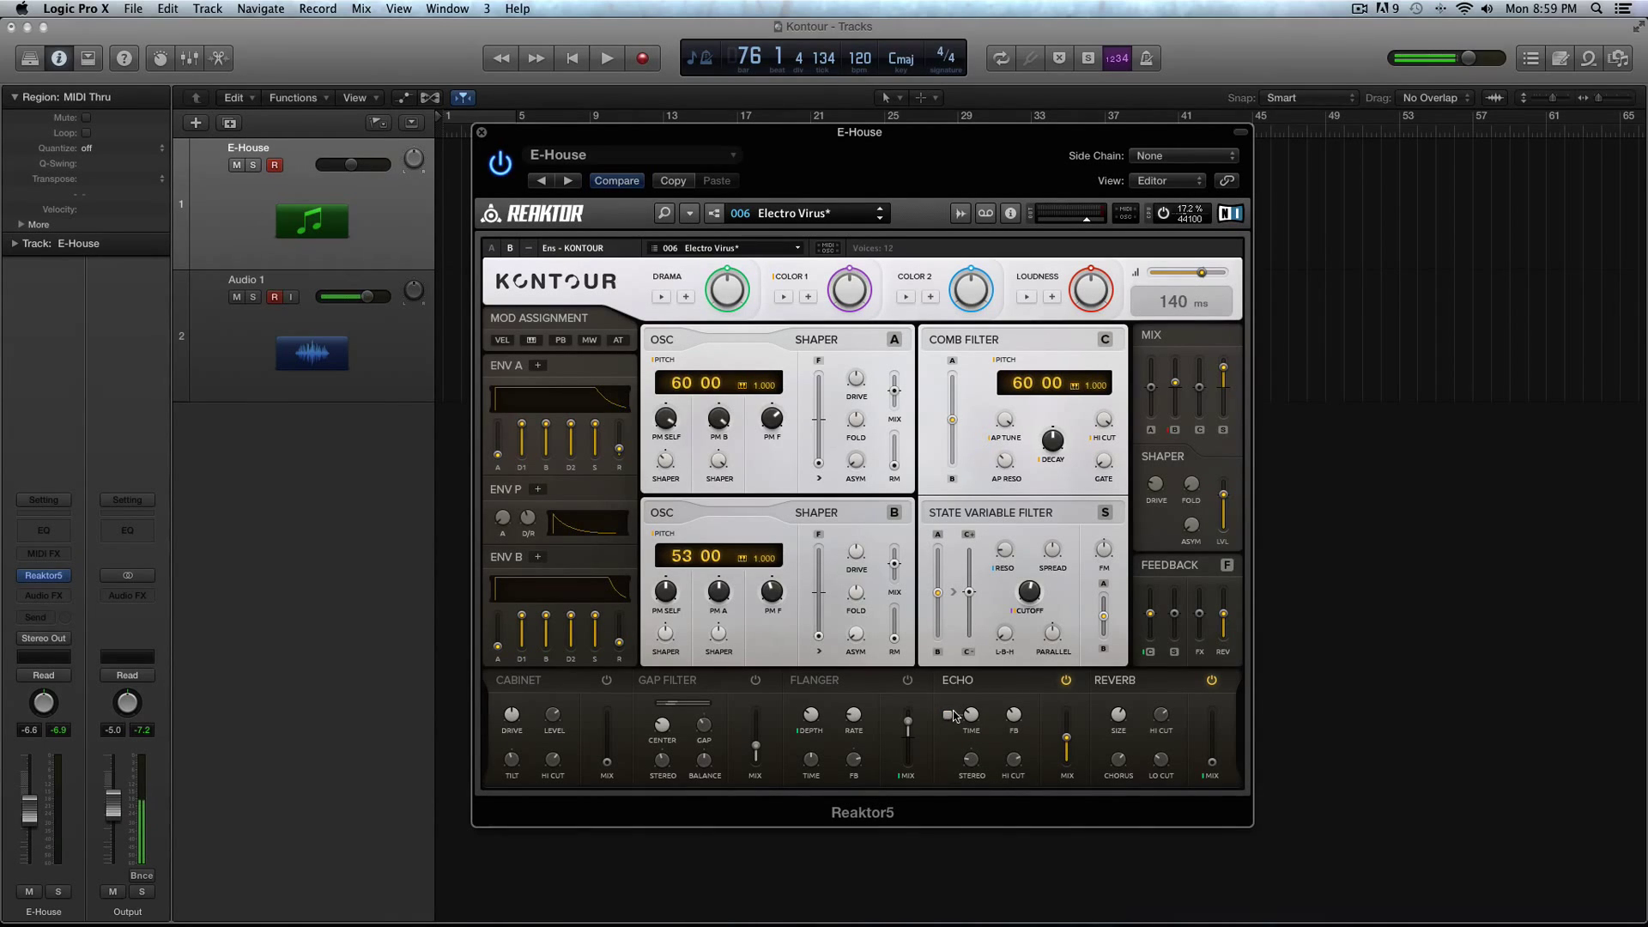
mouse_move(972, 719)
left_mouse_down()
mouse_move(978, 669)
mouse_move(998, 708)
mouse_move(974, 731)
mouse_move(994, 734)
mouse_move(977, 709)
left_mouse_up()
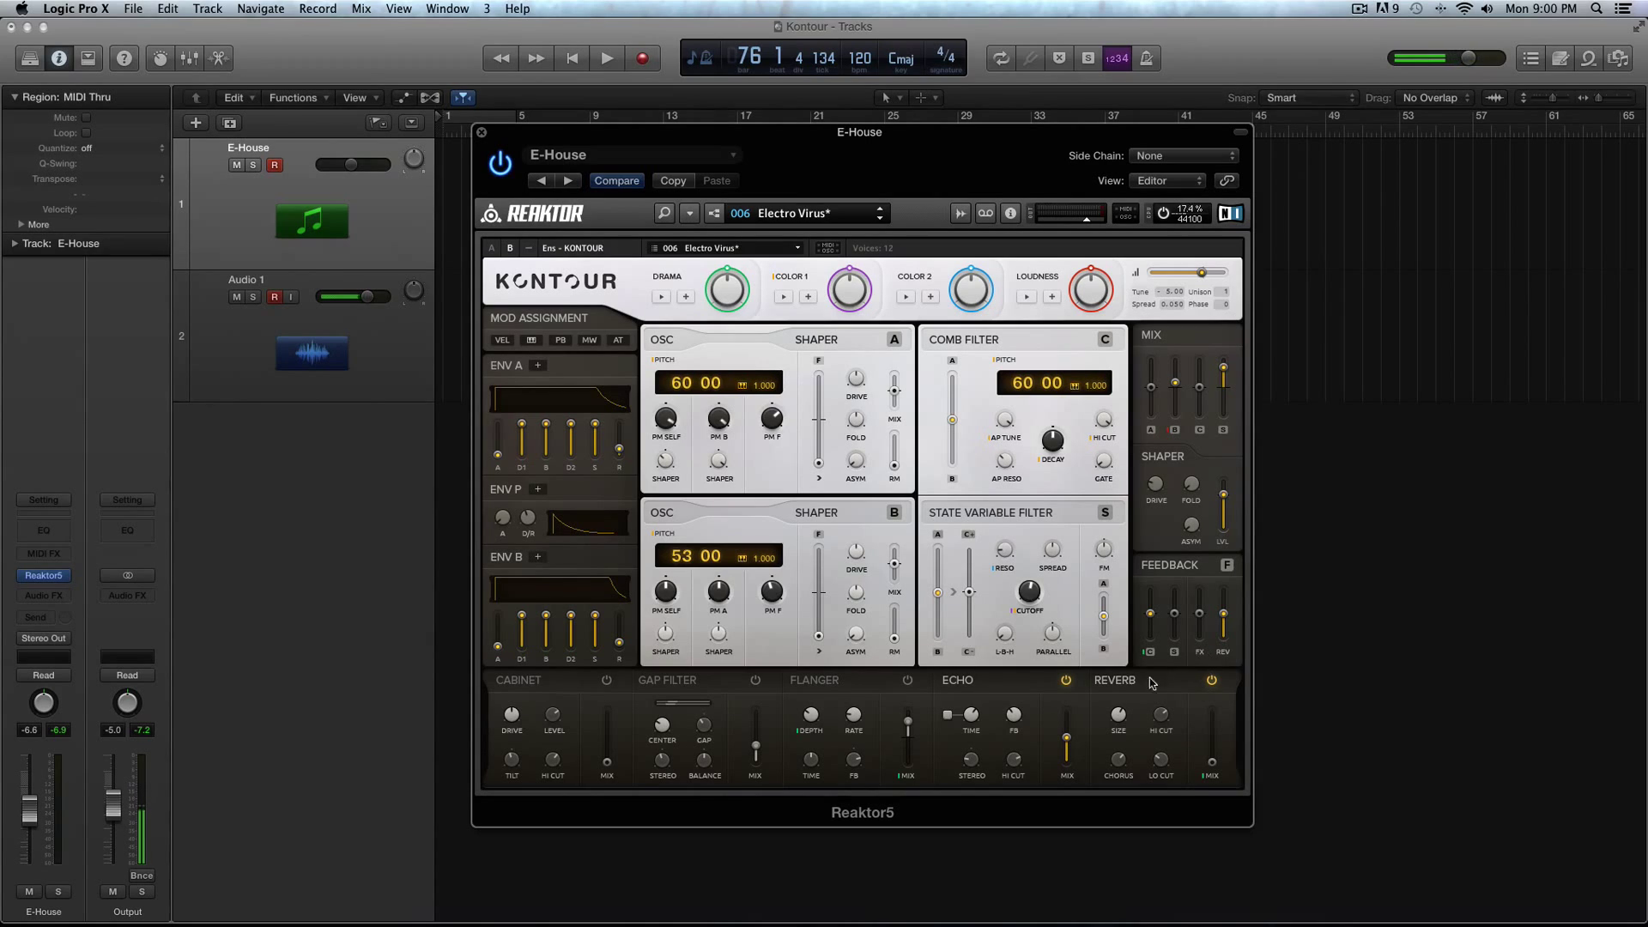
left_click_drag(1014, 721, 1009, 728)
mouse_move(977, 745)
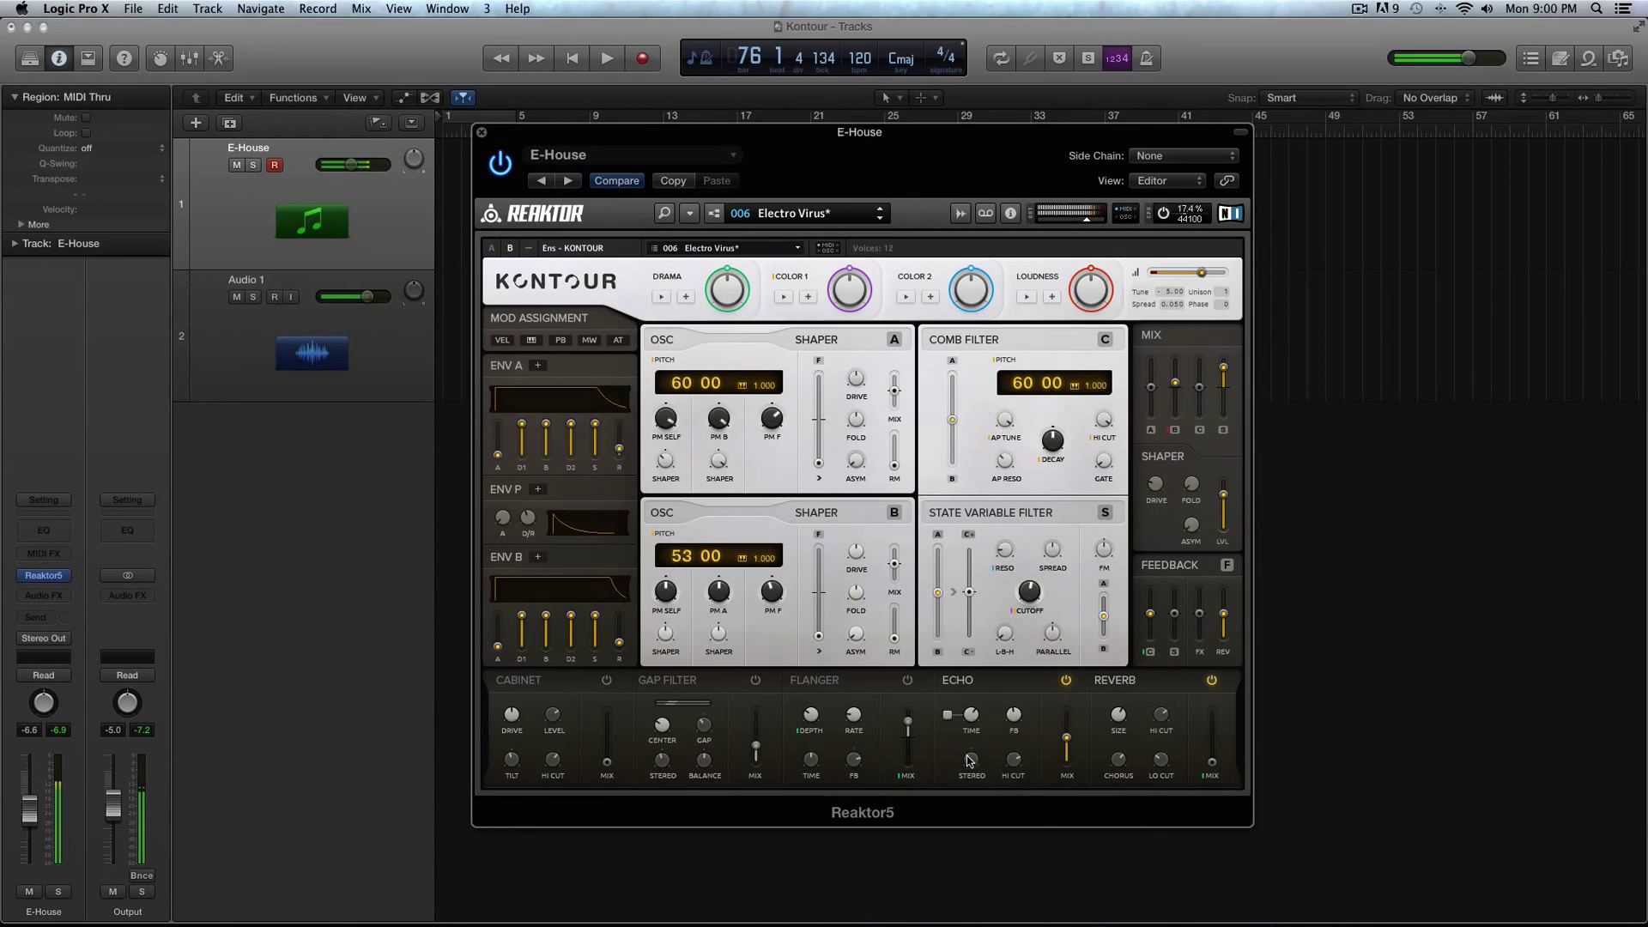
mouse_move(960, 640)
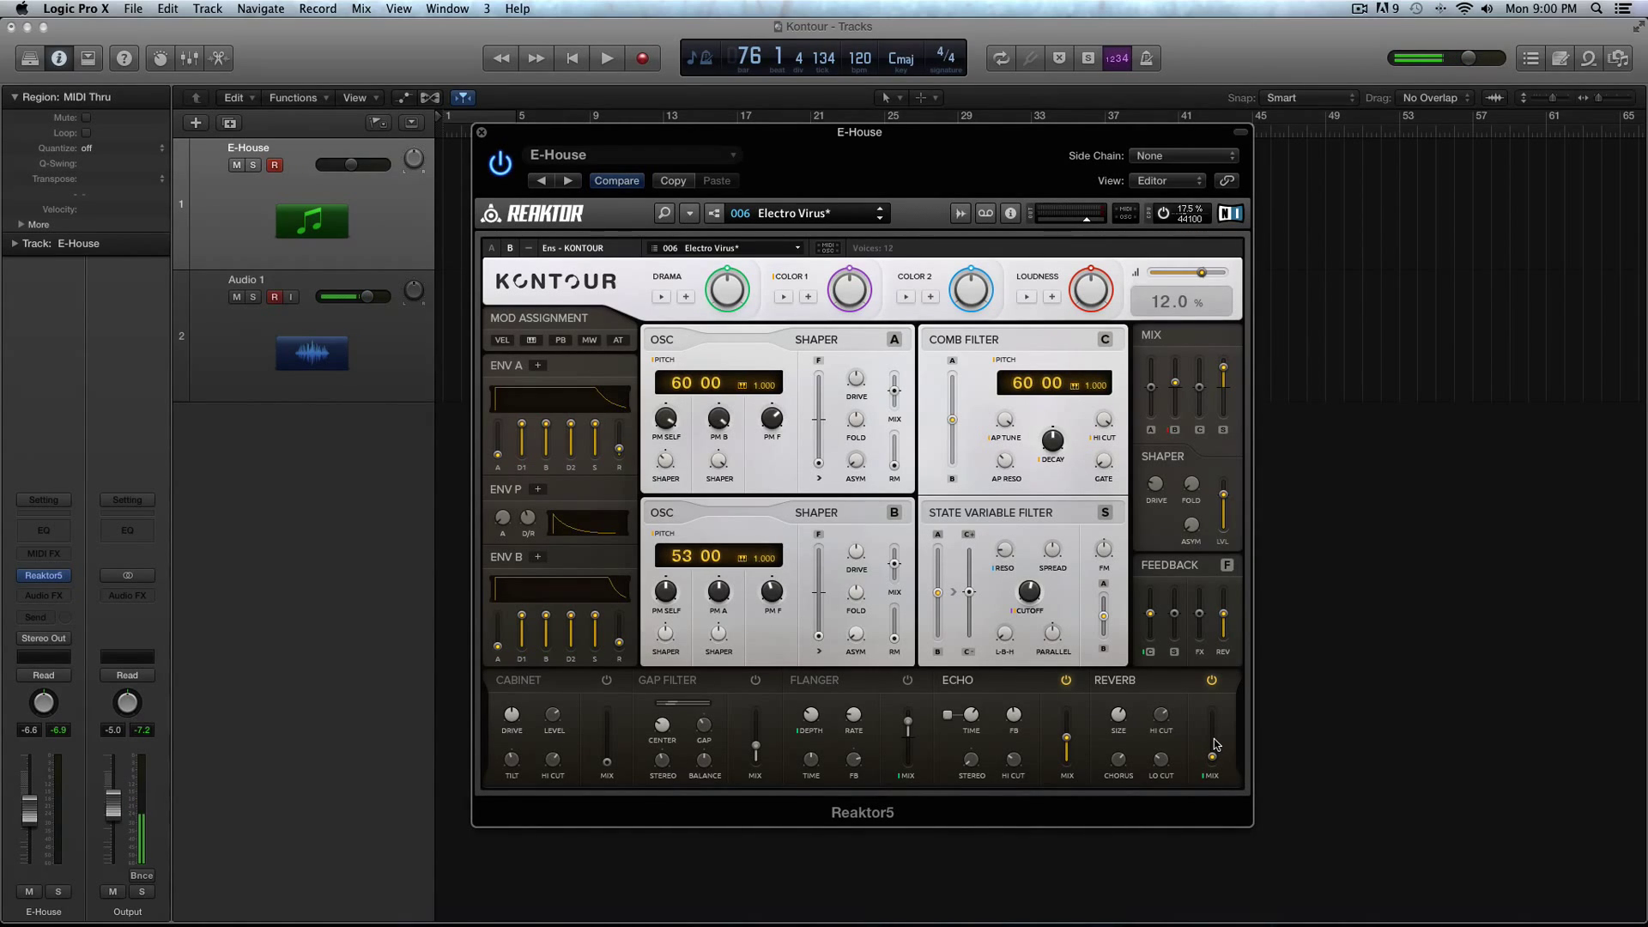
Raise the Reverb MIX fader from 12.0 % to 26.0 %
left_click_drag(1214, 745, 1214, 738)
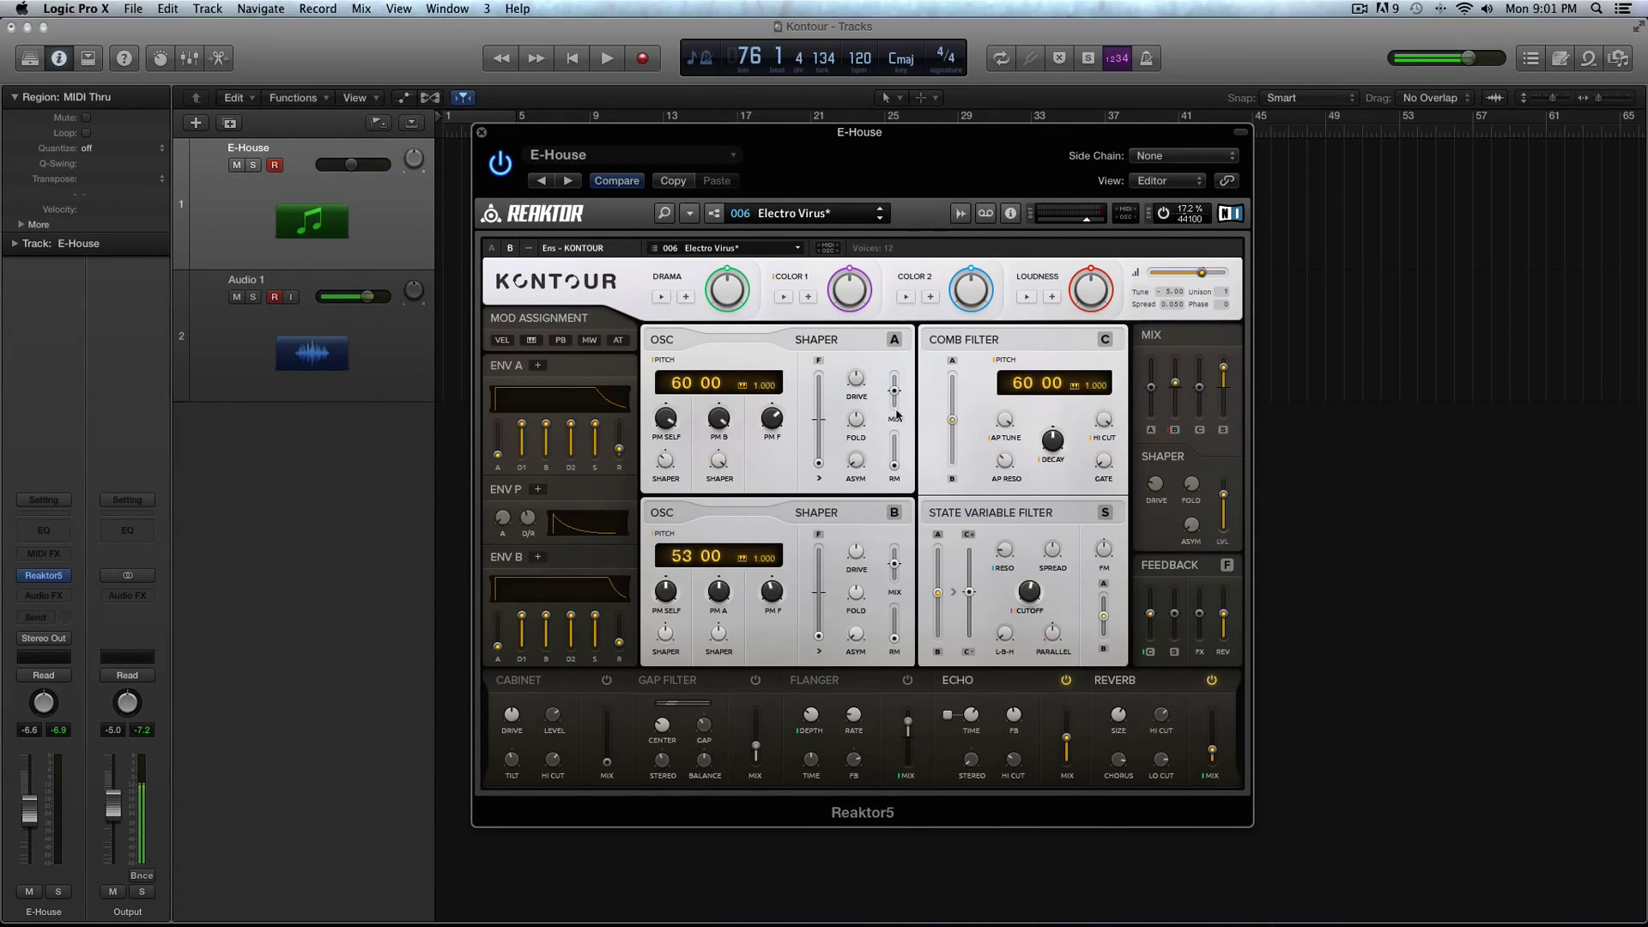
Pull the Mix section's A level fully down and lower S to 53.0 %
mouse_move(1153, 374)
mouse_move(1152, 374)
left_mouse_down()
mouse_move(1152, 339)
mouse_move(1150, 472)
mouse_move(1151, 393)
left_mouse_up()
left_click_drag(1223, 369, 1226, 397)
Set shaper drive to 8.60 dB, then lower Reverb mix to 12.5 % and Echo mix to 22.5 %
mouse_move(1155, 487)
left_mouse_down()
mouse_move(1156, 471)
mouse_move(1158, 485)
left_mouse_up()
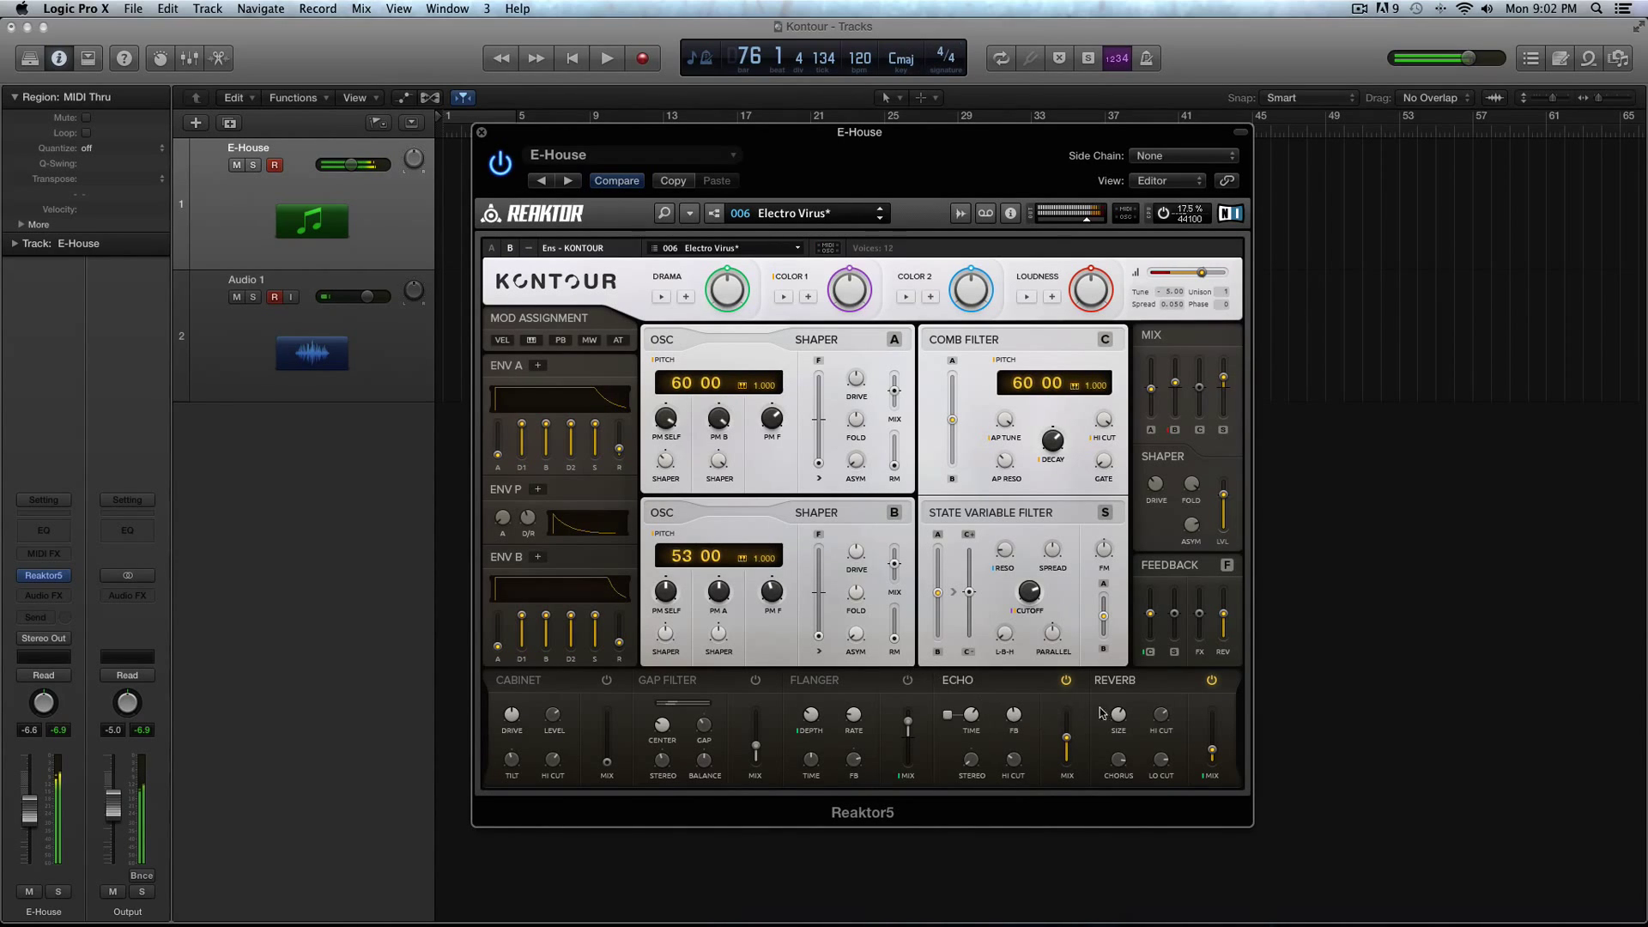
left_click_drag(1215, 755, 1215, 777)
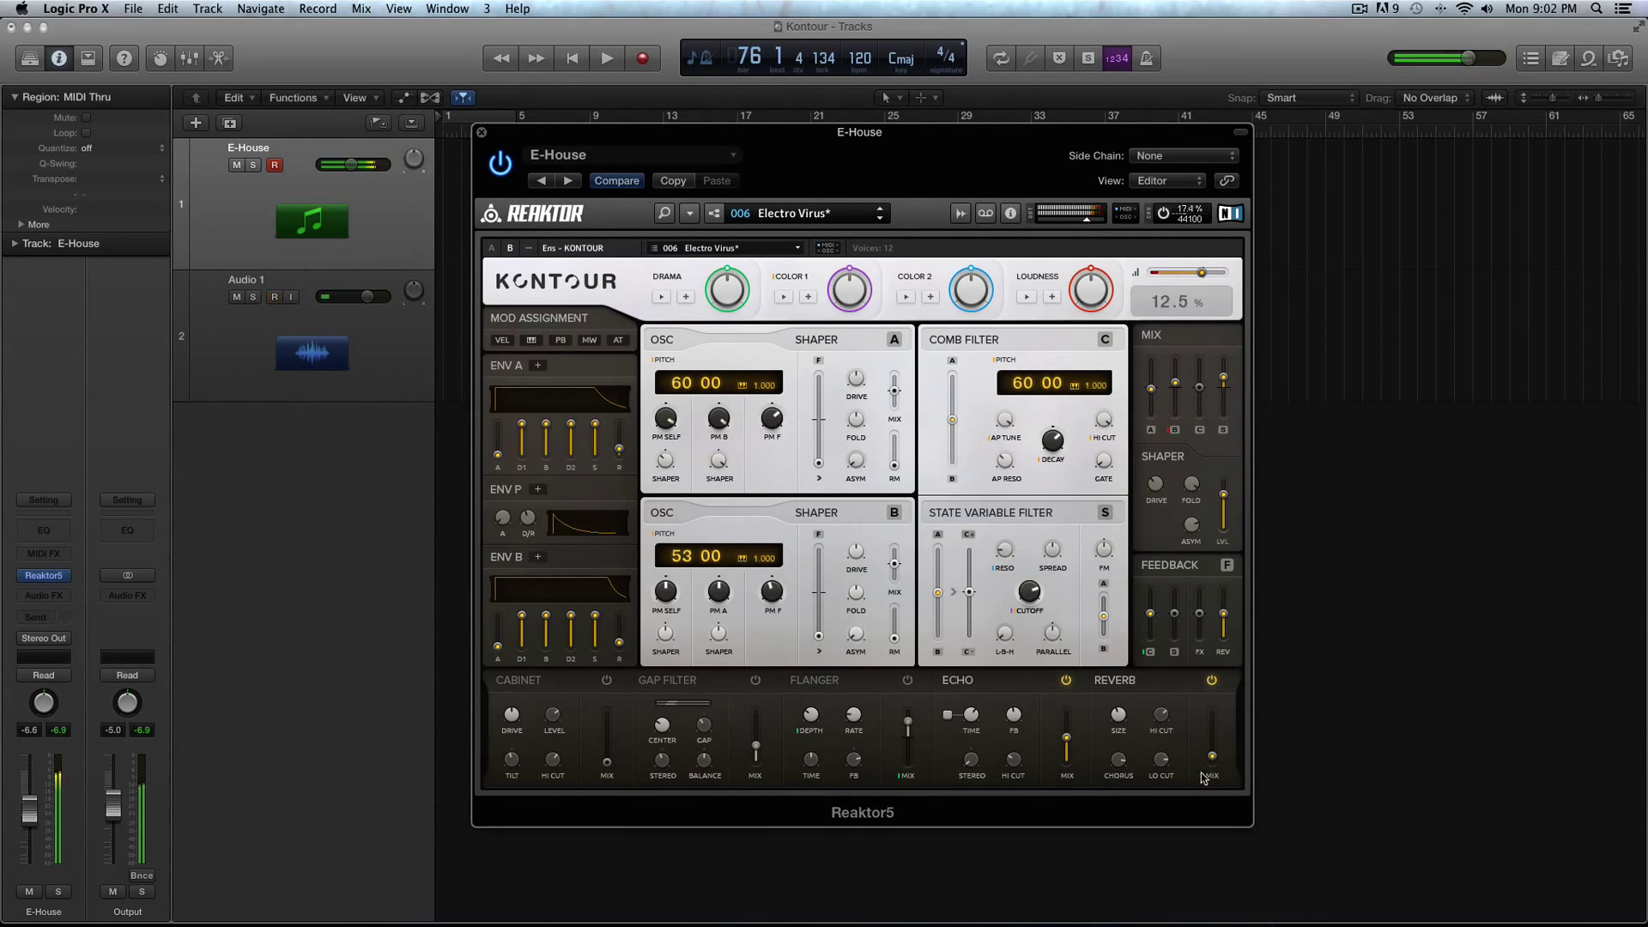
left_click_drag(1068, 743, 1070, 790)
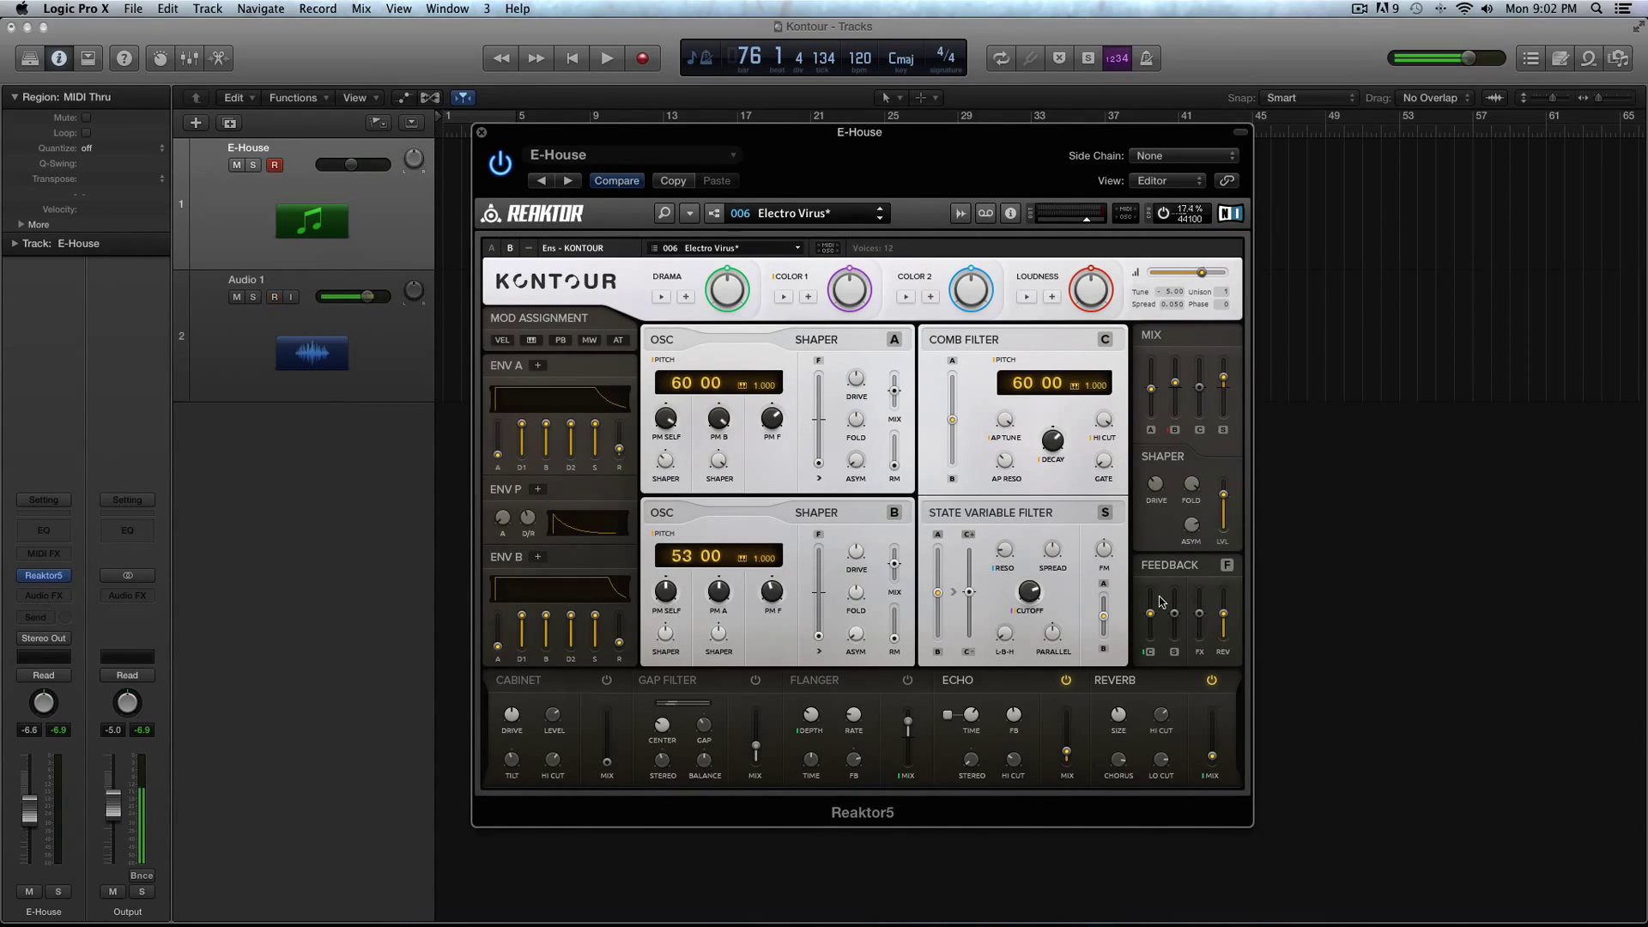
Raise feedback S to about 37.0 % and C to 89.0 %, and nudge the State Variable Filter's level up
left_click_drag(1151, 616, 1173, 594)
left_click_drag(1151, 610, 1220, 654)
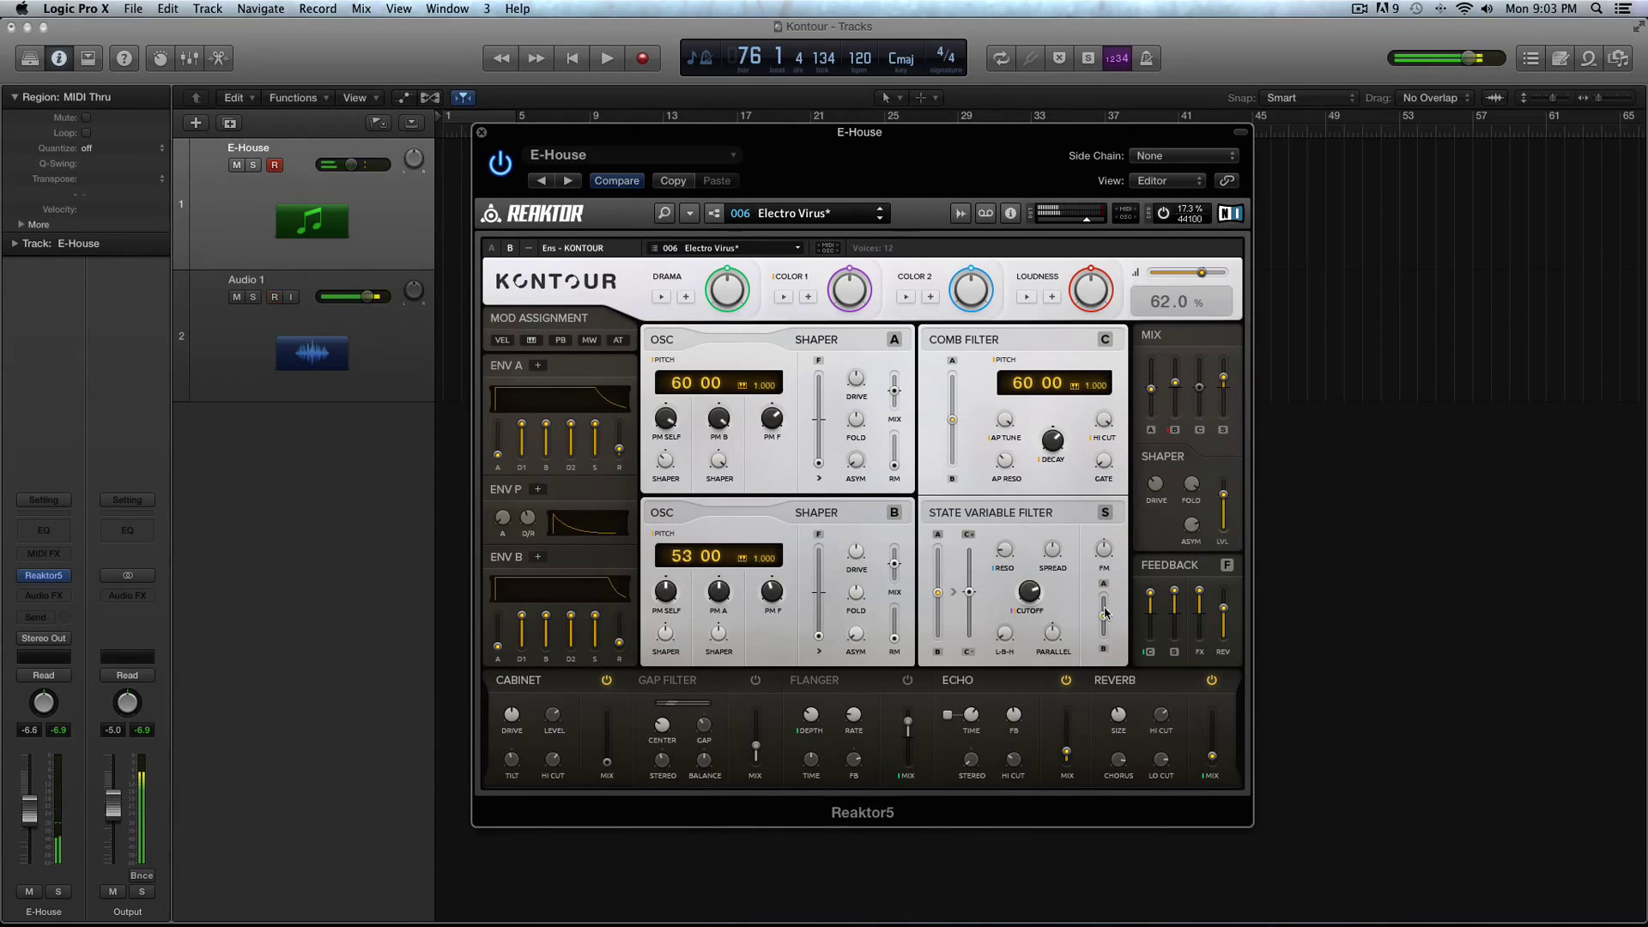
left_click_drag(1103, 616, 1103, 611)
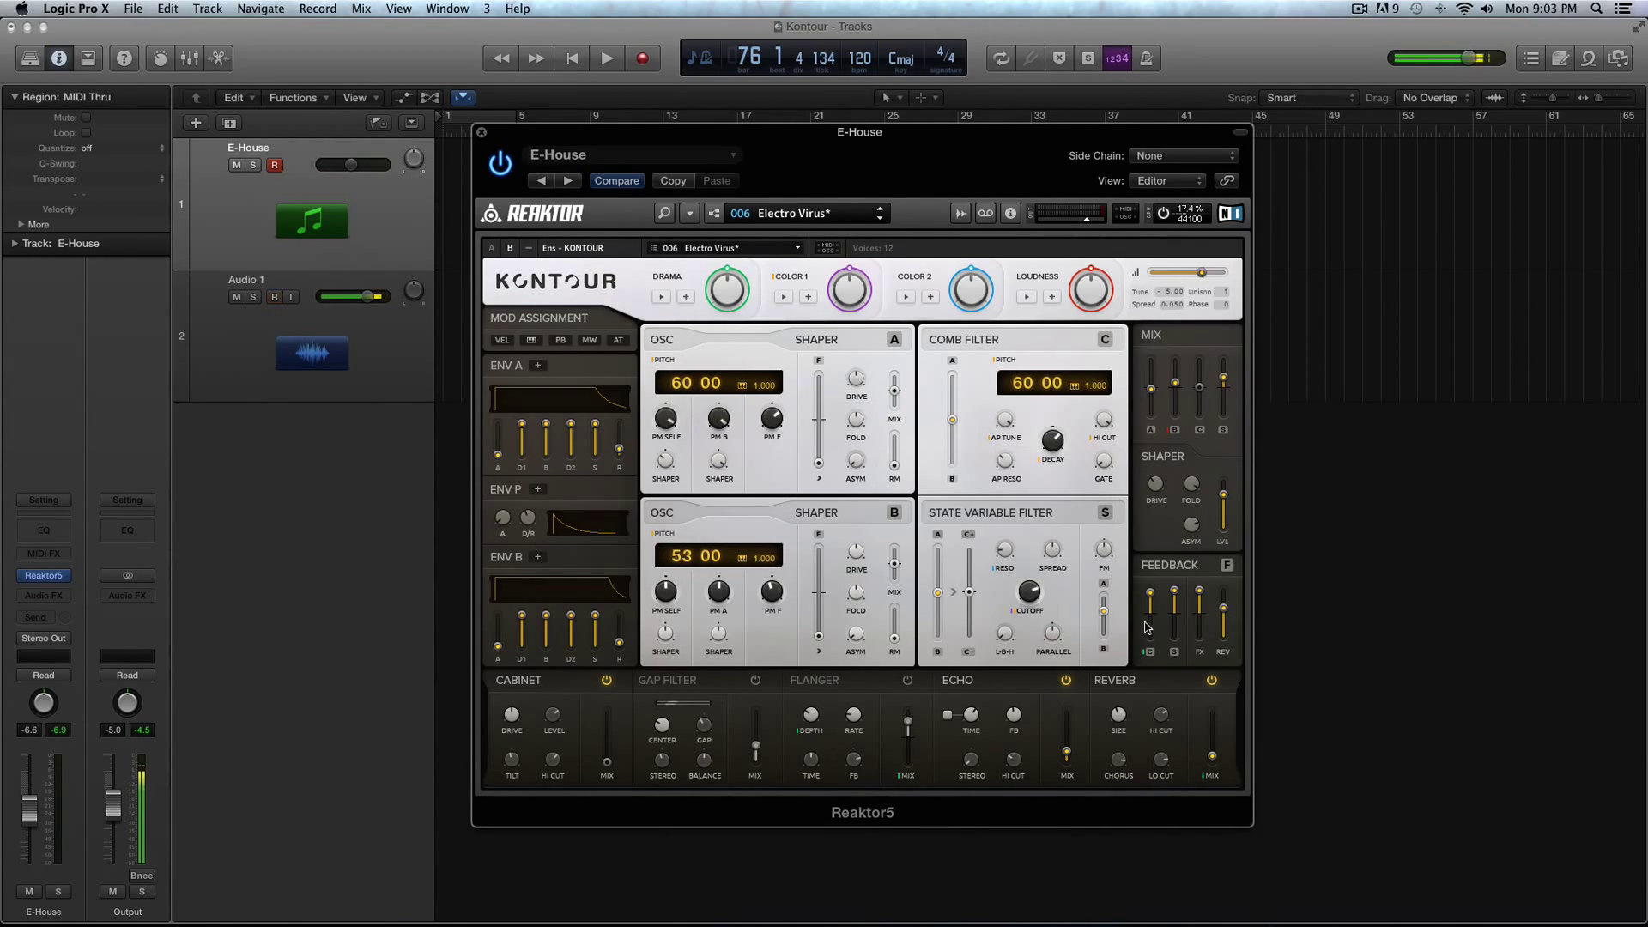
mouse_move(1202, 591)
mouse_move(775, 417)
mouse_move(673, 276)
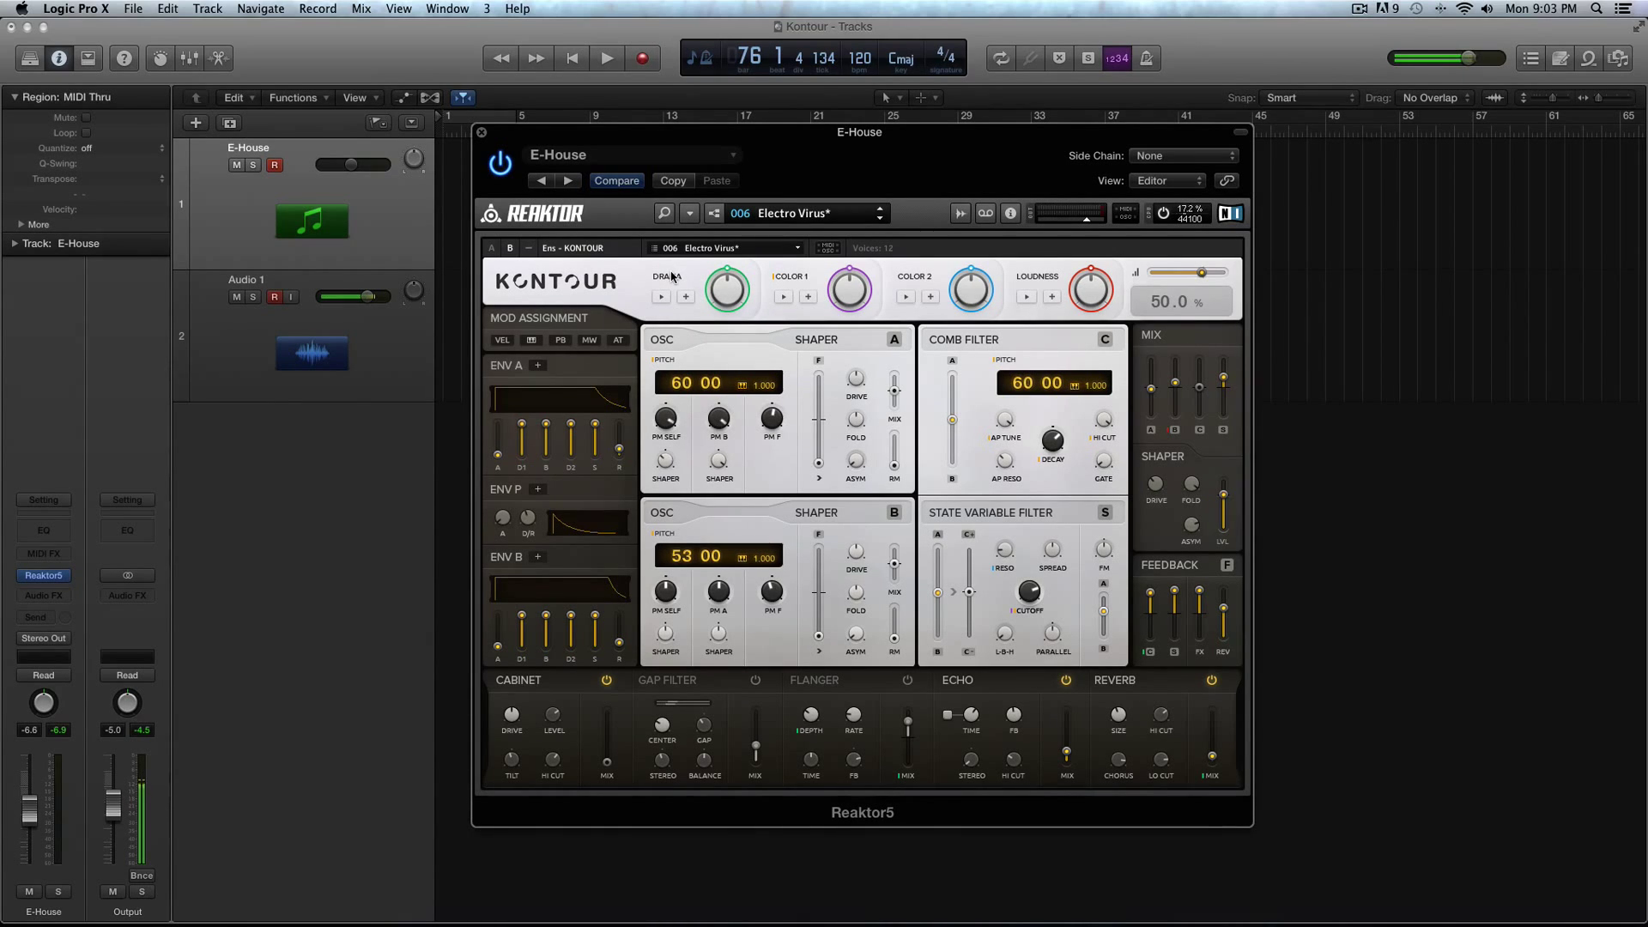